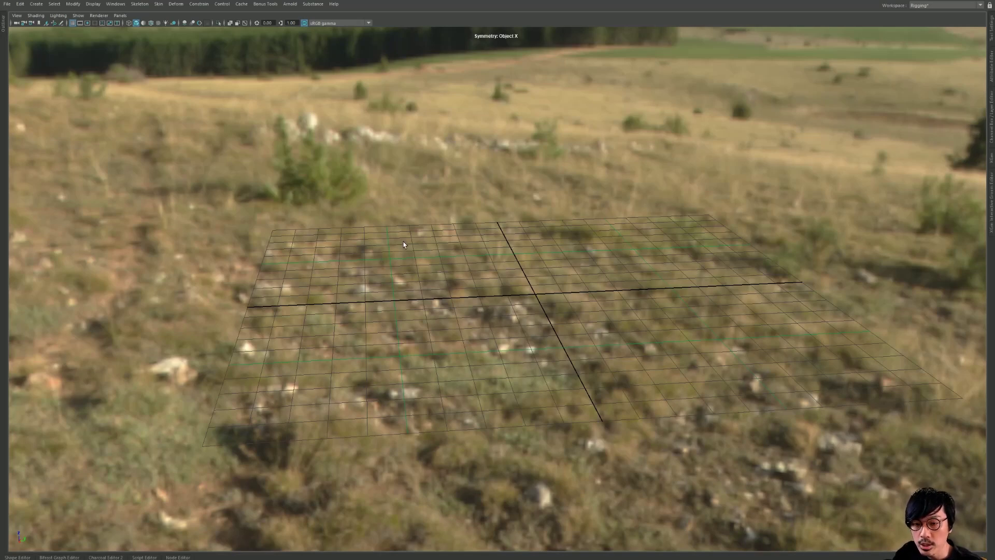
Create a polygon cylinder, scale it up and squash it into a flat disc.
{"action": "left_click_drag", "start_coordinate": [418, 214], "coordinate": [402, 217], "text": "alt"}
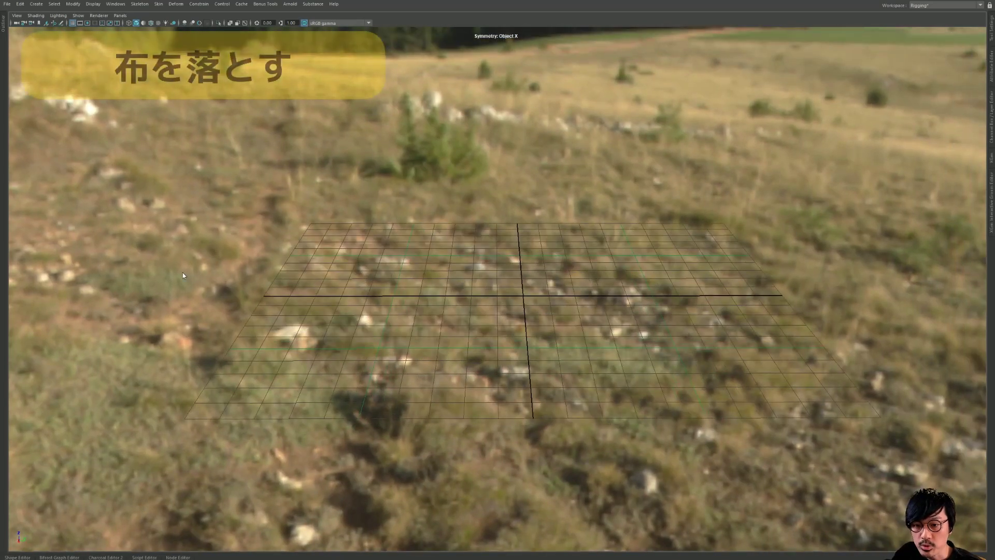
{"action": "key", "text": "space"}
{"action": "right_click_drag", "start_coordinate": [419, 267], "coordinate": [420, 290]}
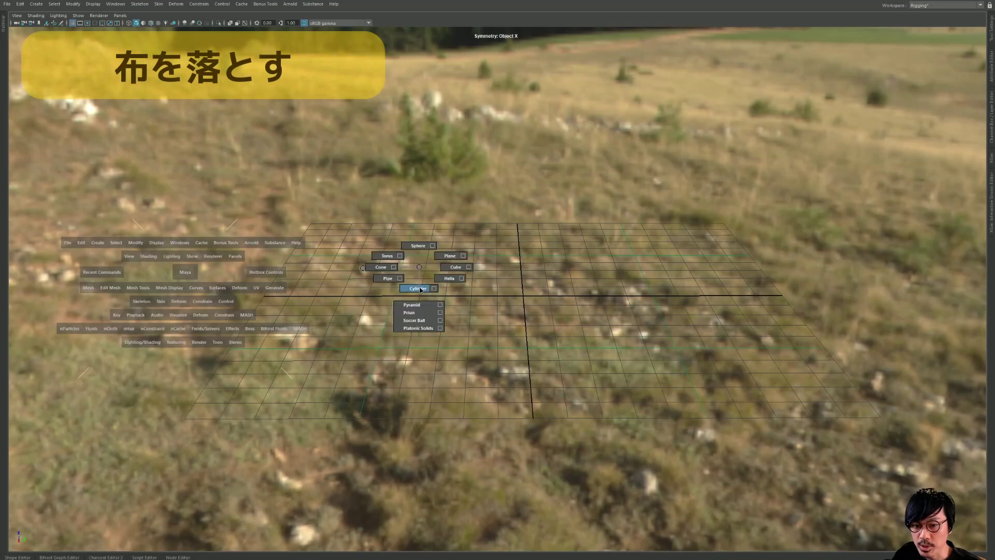
{"action": "left_click_drag", "start_coordinate": [420, 289], "coordinate": [426, 249], "text": "alt"}
{"action": "key", "text": "e"}
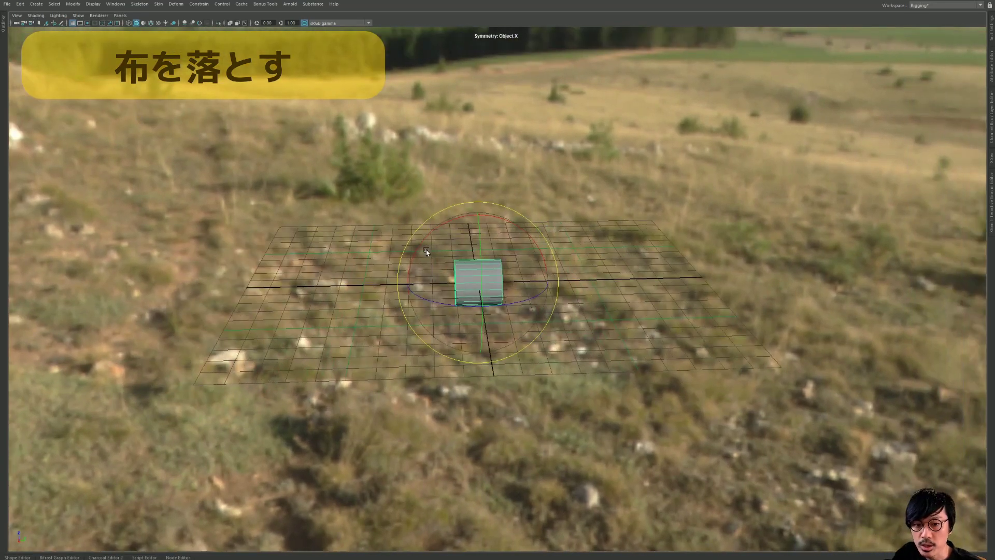
{"action": "left_click_drag", "start_coordinate": [426, 249], "coordinate": [520, 216], "text": "alt"}
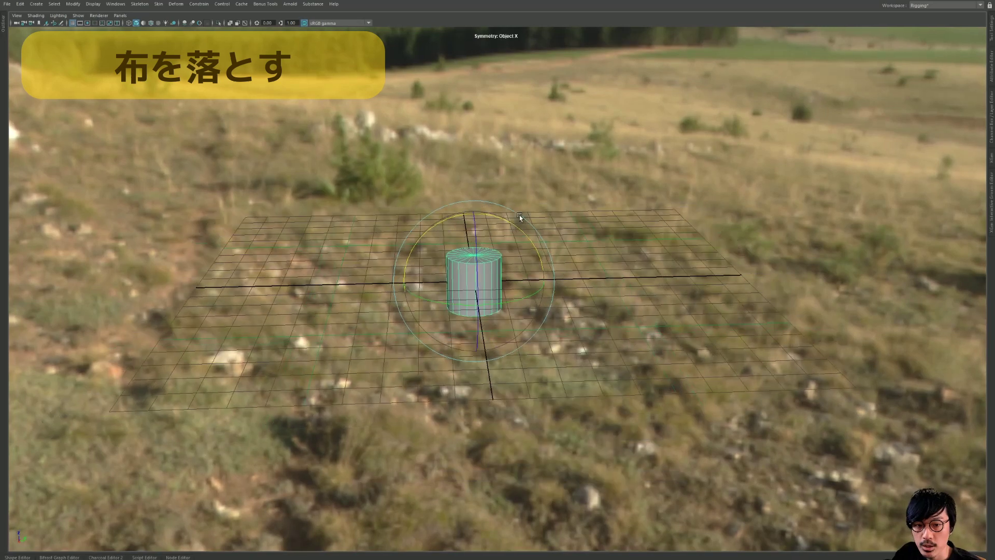
{"action": "key", "text": "r"}
{"action": "left_click_drag", "start_coordinate": [475, 281], "coordinate": [535, 271]}
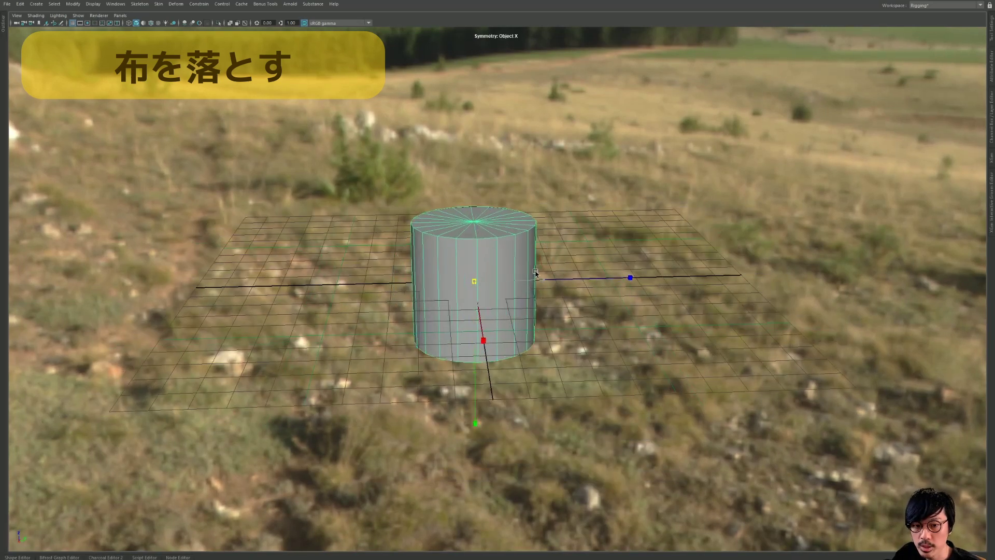
{"action": "mouse_move", "coordinate": [476, 422]}
{"action": "left_mouse_down"}
{"action": "mouse_move", "coordinate": [475, 228]}
{"action": "mouse_move", "coordinate": [462, 270]}
{"action": "mouse_move", "coordinate": [499, 348]}
{"action": "mouse_move", "coordinate": [467, 353]}
{"action": "left_mouse_up"}
Lift the disc above the grid and widen it considerably.
{"action": "key", "text": "w"}
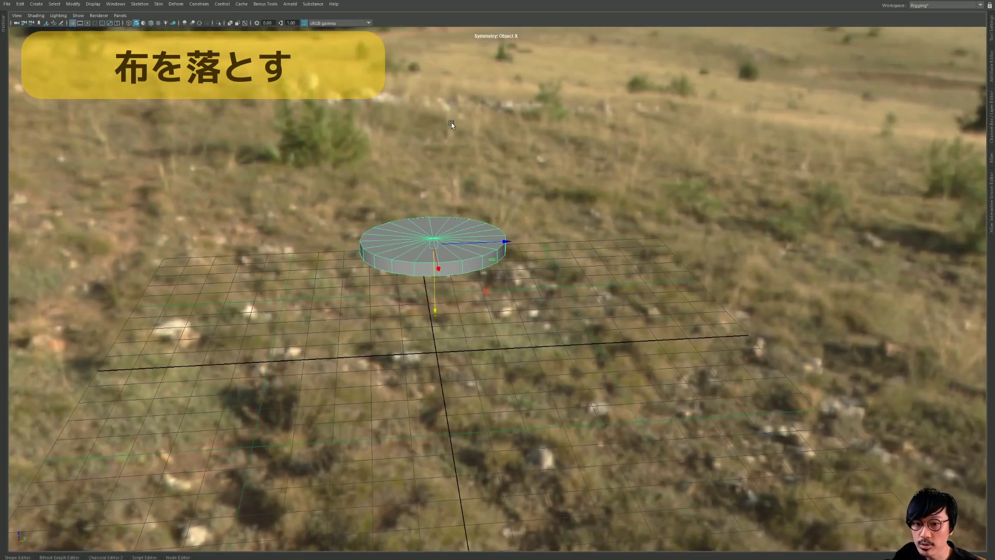
{"action": "mouse_move", "coordinate": [451, 124]}
{"action": "left_mouse_down", "text": "alt"}
{"action": "mouse_move", "coordinate": [585, 182]}
{"action": "mouse_move", "coordinate": [547, 202]}
{"action": "left_mouse_up", "text": "alt"}
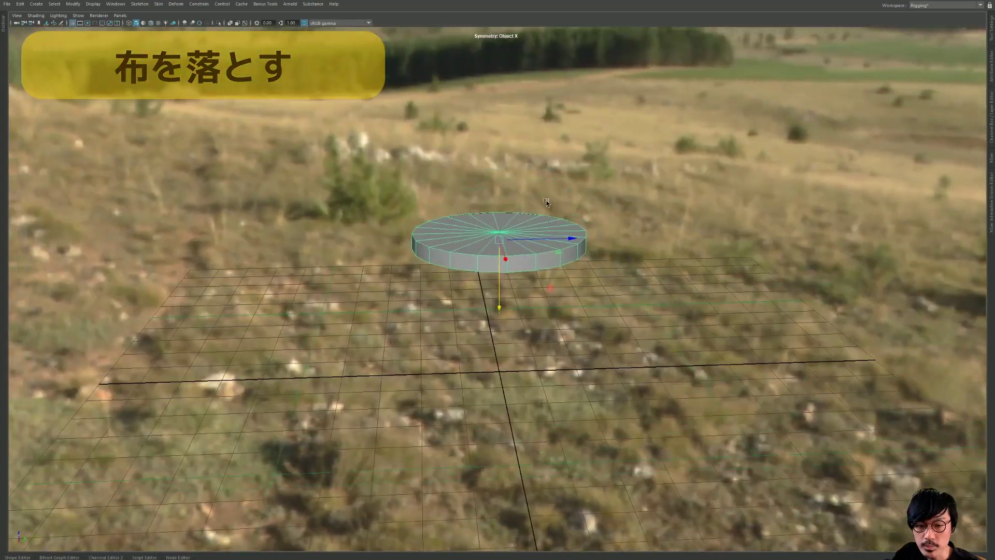
{"action": "key", "text": "r"}
{"action": "mouse_move", "coordinate": [500, 309]}
{"action": "left_mouse_down", "text": "ctrl"}
{"action": "mouse_move", "coordinate": [510, 364]}
{"action": "mouse_move", "coordinate": [454, 366]}
{"action": "mouse_move", "coordinate": [534, 394]}
{"action": "left_mouse_up", "text": "ctrl"}
Add a polygon plane at the origin and centre the view on it.
{"action": "key", "text": "space"}
{"action": "key", "text": "e"}
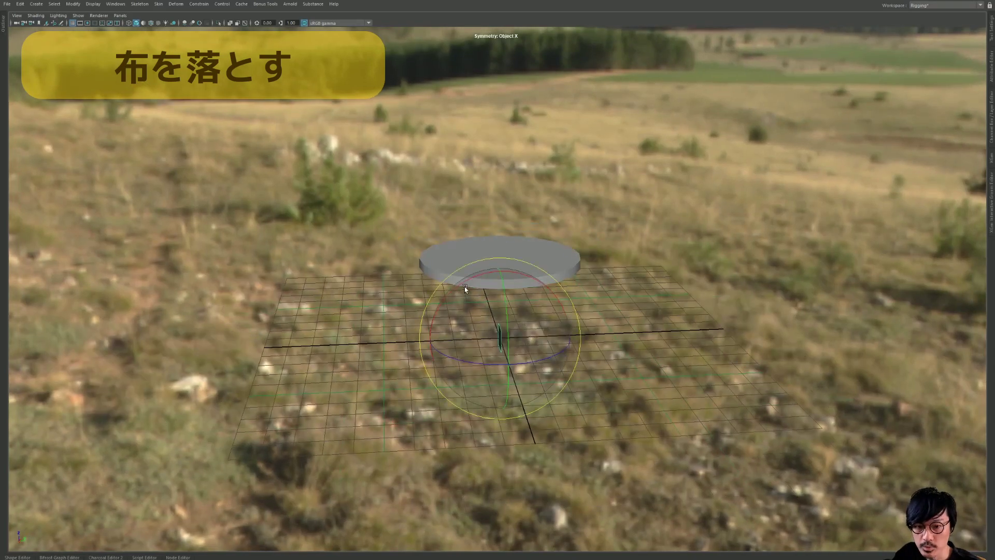
{"action": "left_click_drag", "start_coordinate": [465, 289], "coordinate": [386, 441]}
{"action": "key", "text": "space"}
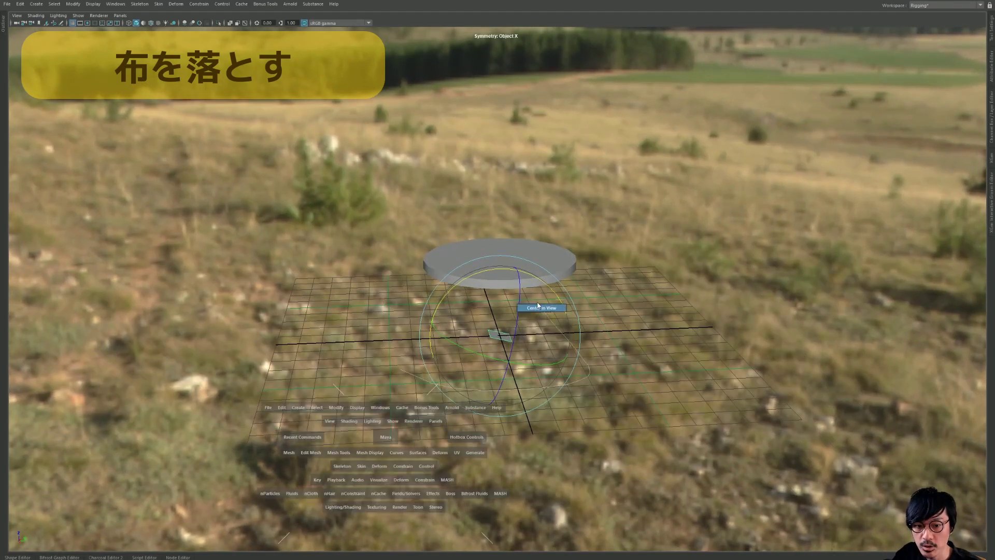
{"action": "left_click", "coordinate": [538, 307]}
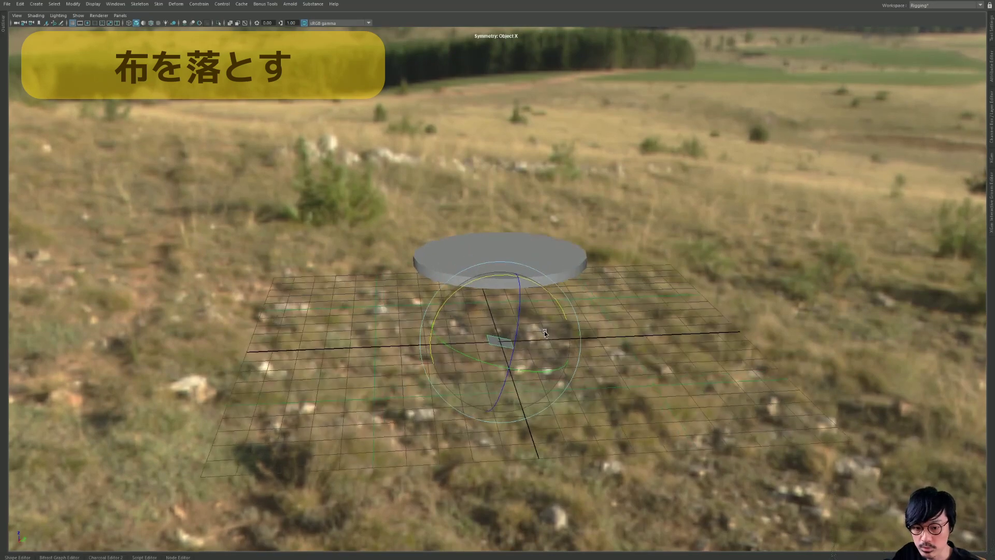
Scale the plane up large and raise it above the disc.
{"action": "key", "text": "r"}
{"action": "left_click_drag", "start_coordinate": [501, 342], "coordinate": [662, 424]}
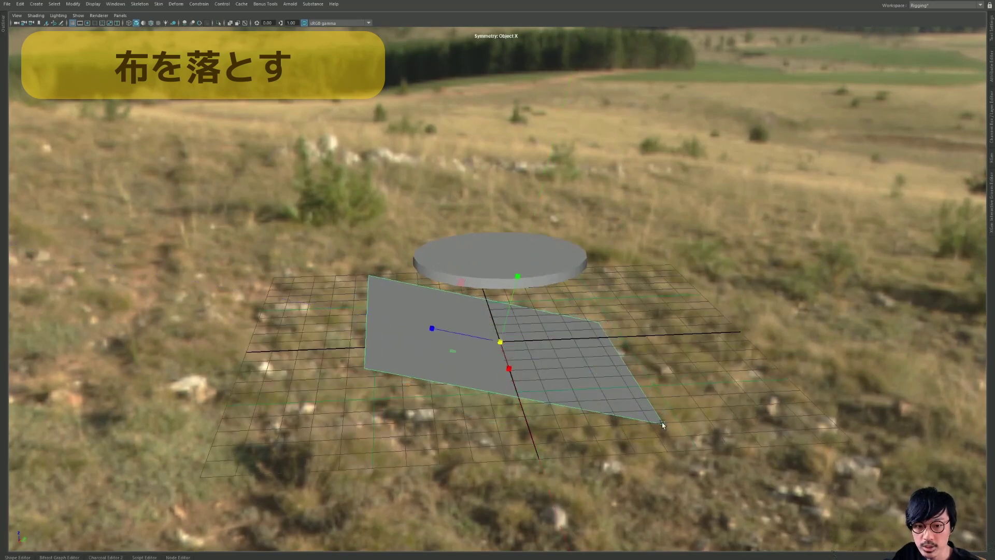
{"action": "key", "text": "w"}
{"action": "scroll", "coordinate": [622, 337], "scroll_direction": "down", "scroll_amount": 2}
{"action": "mouse_move", "coordinate": [501, 269]}
{"action": "left_mouse_down"}
{"action": "mouse_move", "coordinate": [498, 156]}
{"action": "mouse_move", "coordinate": [614, 167]}
{"action": "left_mouse_up"}
{"action": "key", "text": "f"}
Set the plane's Subdivisions Width and Height to 50 in the Channel Box.
{"action": "key", "text": "ctrl+a"}
{"action": "key", "text": "ctrl+a"}
{"action": "left_click_drag", "start_coordinate": [923, 137], "coordinate": [922, 143]}
{"action": "middle_click_drag", "start_coordinate": [622, 168], "coordinate": [682, 168]}
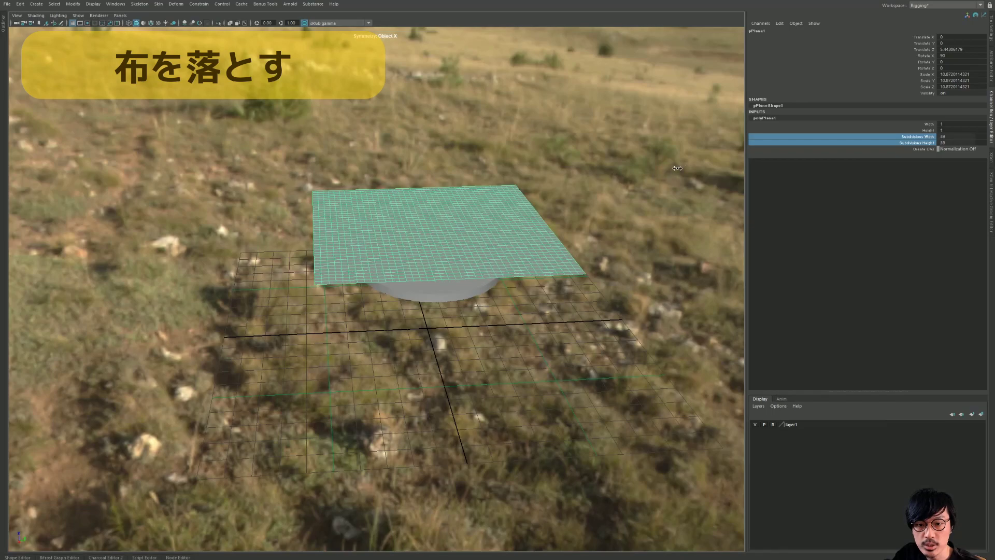
{"action": "scroll", "coordinate": [715, 166], "scroll_direction": "up", "scroll_amount": 1}
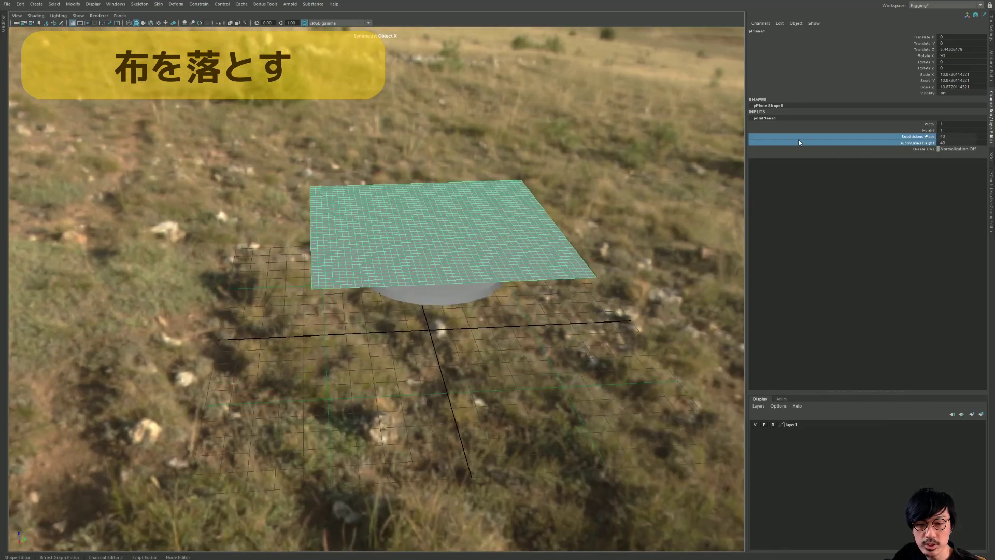
{"action": "mouse_move", "coordinate": [511, 270]}
{"action": "left_mouse_down", "text": "alt"}
{"action": "mouse_move", "coordinate": [511, 182]}
{"action": "mouse_move", "coordinate": [428, 215]}
{"action": "left_mouse_up", "text": "alt"}
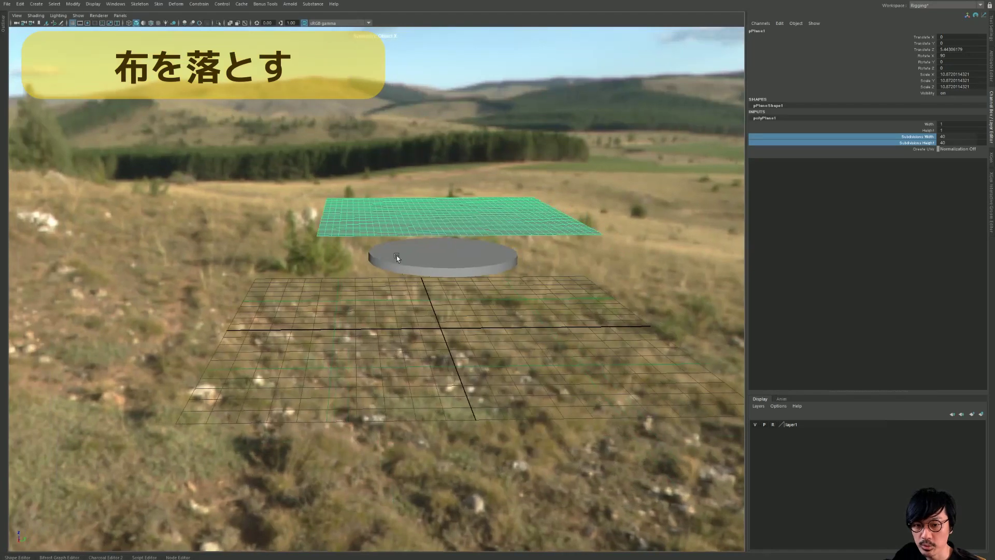
{"action": "left_click_drag", "start_coordinate": [362, 276], "coordinate": [806, 220], "text": "alt"}
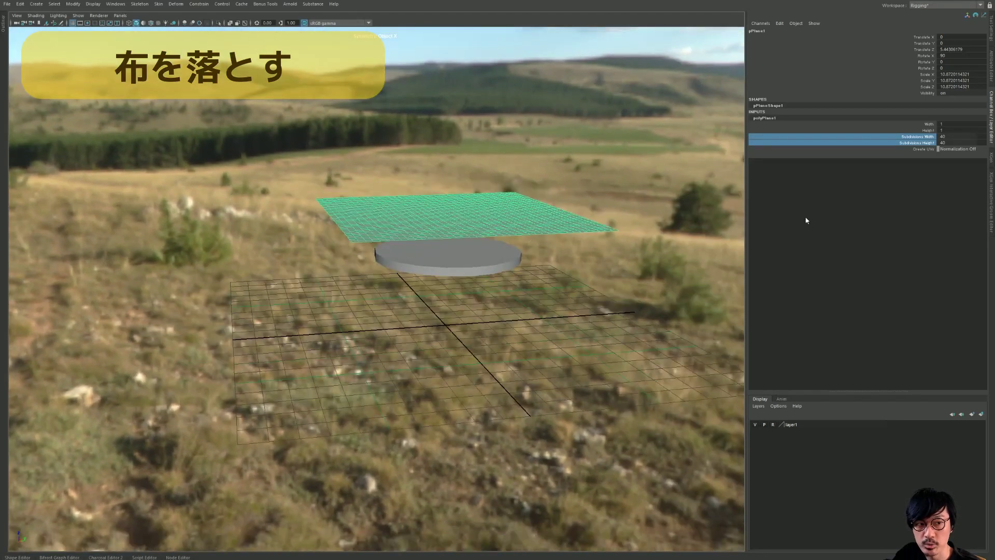
{"action": "middle_click_drag", "start_coordinate": [556, 181], "coordinate": [580, 181]}
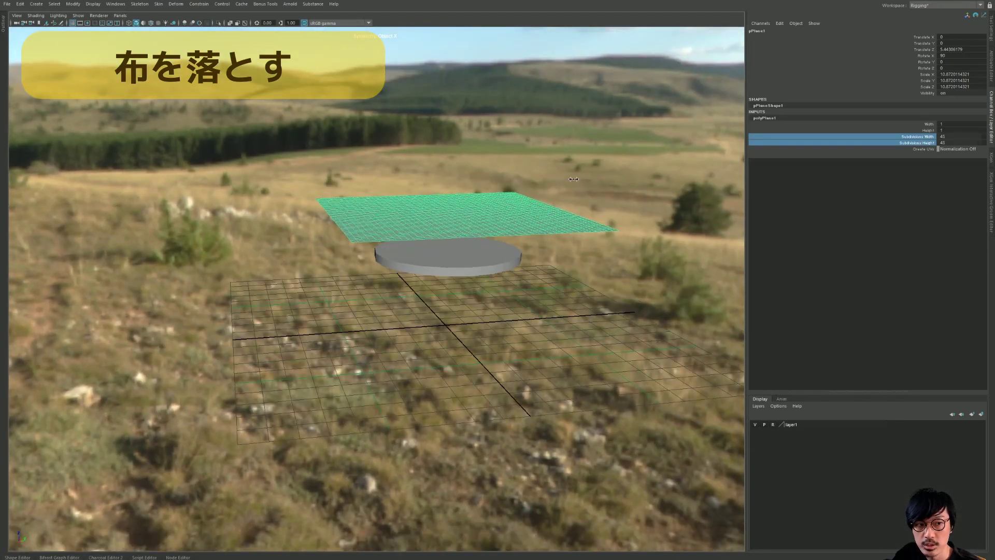
{"action": "left_click_drag", "start_coordinate": [557, 181], "coordinate": [554, 198], "text": "alt"}
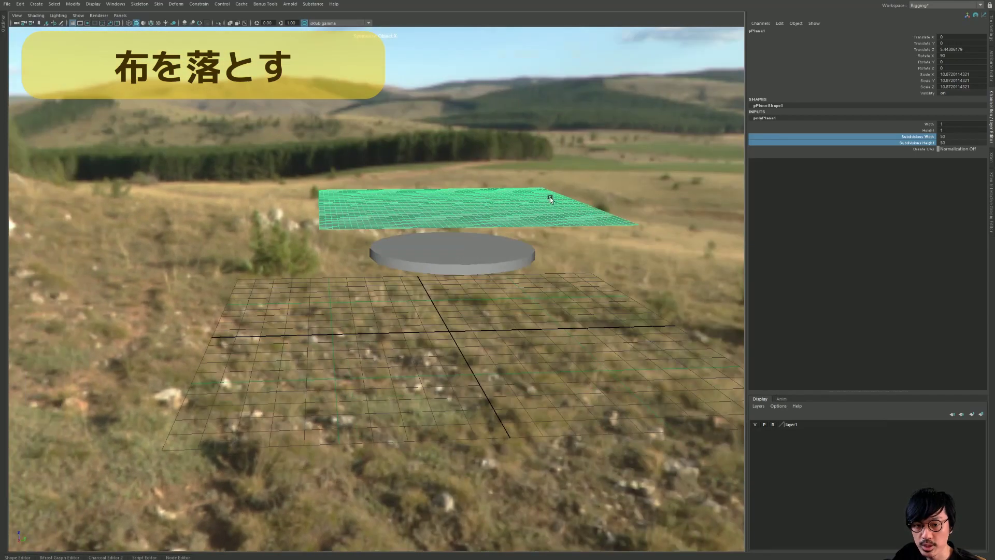
Freeze the disc's transformations and snap its pivot to the world origin.
{"action": "left_click", "coordinate": [551, 196]}
{"action": "left_click", "coordinate": [455, 274]}
{"action": "mouse_move", "coordinate": [456, 285]}
{"action": "left_mouse_down", "text": "alt"}
{"action": "mouse_move", "coordinate": [452, 295]}
{"action": "mouse_move", "coordinate": [498, 349]}
{"action": "left_mouse_up", "text": "alt"}
{"action": "key", "text": "space"}
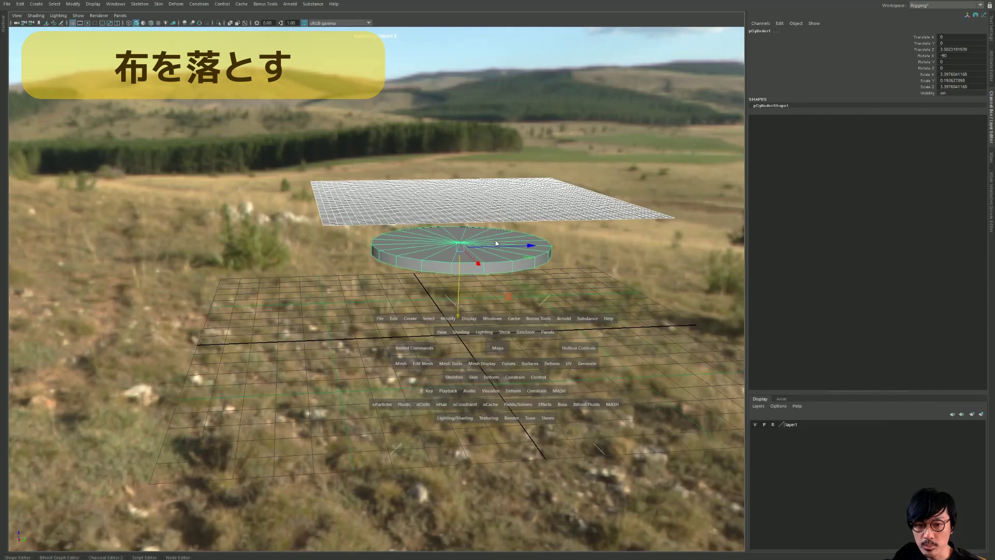
{"action": "left_click", "coordinate": [573, 242]}
{"action": "left_click_drag", "start_coordinate": [573, 242], "coordinate": [513, 231], "text": "alt"}
{"action": "key", "text": "space"}
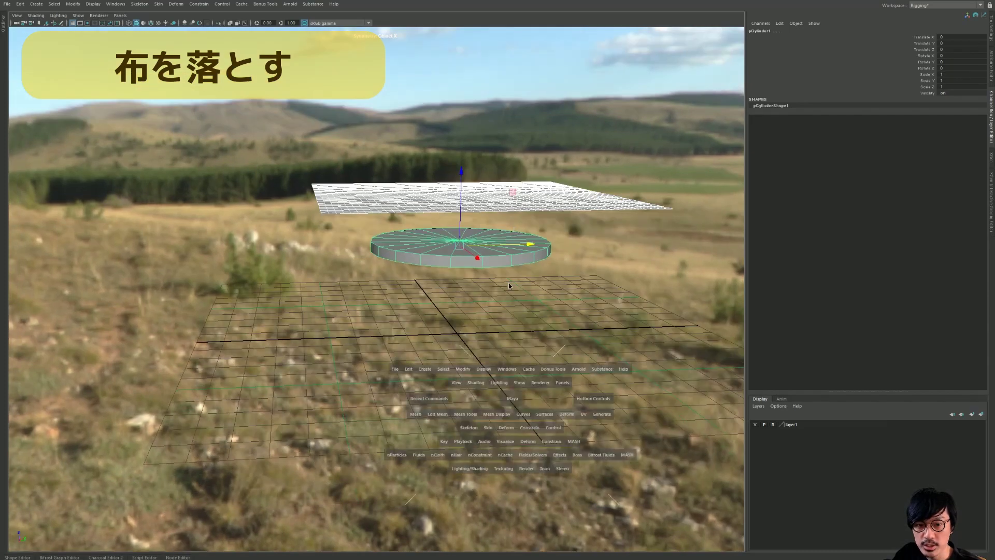
{"action": "left_click_drag", "start_coordinate": [576, 285], "coordinate": [382, 273]}
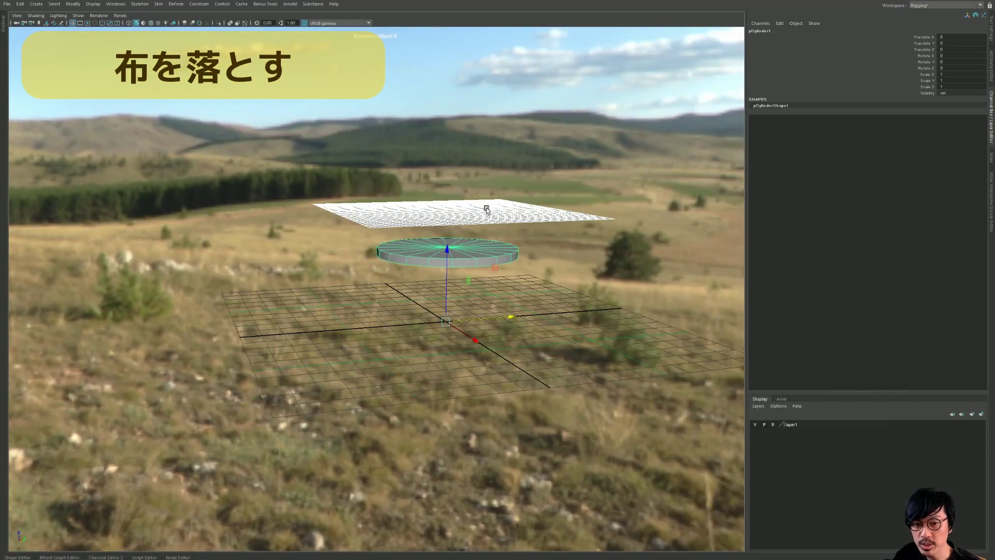
Check the plane and disc by selecting each, then clear the selection.
{"action": "left_click", "coordinate": [496, 219]}
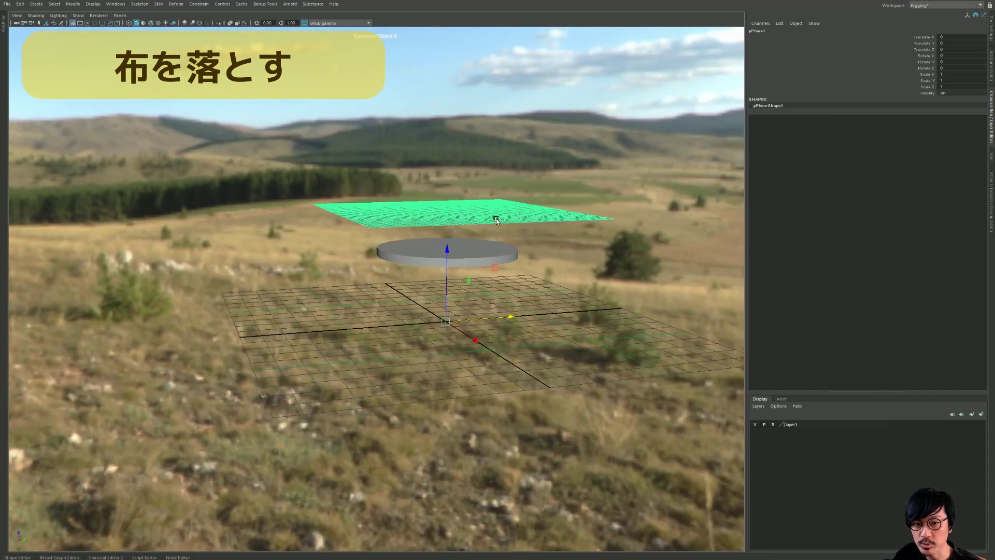
{"action": "left_click", "coordinate": [498, 257]}
{"action": "mouse_move", "coordinate": [580, 164]}
{"action": "left_mouse_down", "text": "alt"}
{"action": "mouse_move", "coordinate": [512, 185]}
{"action": "mouse_move", "coordinate": [524, 185]}
{"action": "mouse_move", "coordinate": [509, 188]}
{"action": "mouse_move", "coordinate": [474, 275]}
{"action": "left_mouse_up", "text": "alt"}
{"action": "mouse_move", "coordinate": [474, 276]}
{"action": "left_mouse_down", "text": "alt"}
{"action": "mouse_move", "coordinate": [462, 222]}
{"action": "mouse_move", "coordinate": [458, 256]}
{"action": "left_mouse_up", "text": "alt"}
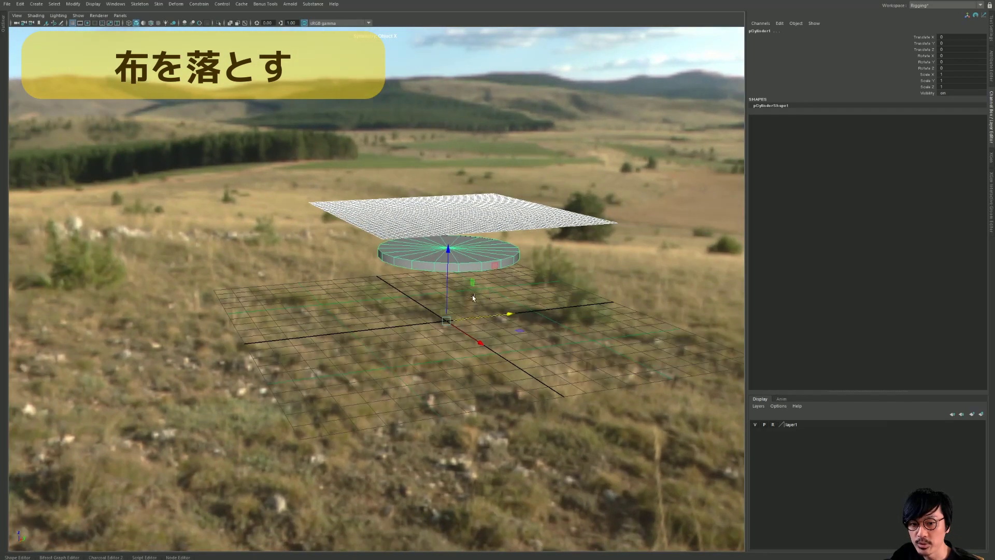
{"action": "mouse_move", "coordinate": [473, 297]}
{"action": "left_mouse_down", "text": "alt"}
{"action": "mouse_move", "coordinate": [528, 306]}
{"action": "mouse_move", "coordinate": [504, 302]}
{"action": "left_mouse_up", "text": "alt"}
{"action": "left_click", "coordinate": [528, 306]}
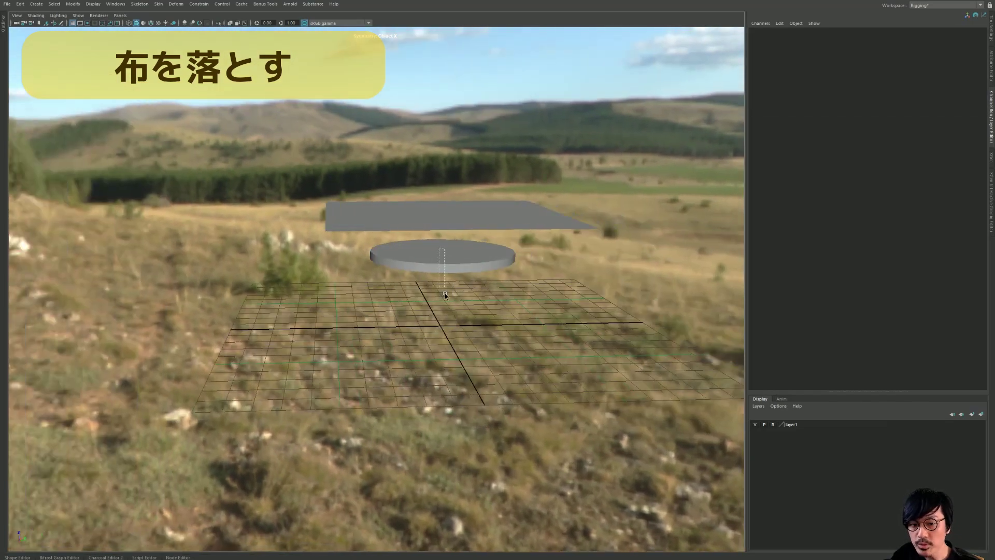
Create a new polygon cylinder, stand it upright and scale it thin as a table leg.
{"action": "mouse_move", "coordinate": [440, 249]}
{"action": "left_mouse_down"}
{"action": "mouse_move", "coordinate": [445, 293]}
{"action": "mouse_move", "coordinate": [405, 306]}
{"action": "left_mouse_up"}
{"action": "left_click", "coordinate": [124, 315]}
{"action": "key", "text": "space"}
{"action": "left_click_drag", "start_coordinate": [309, 328], "coordinate": [350, 334]}
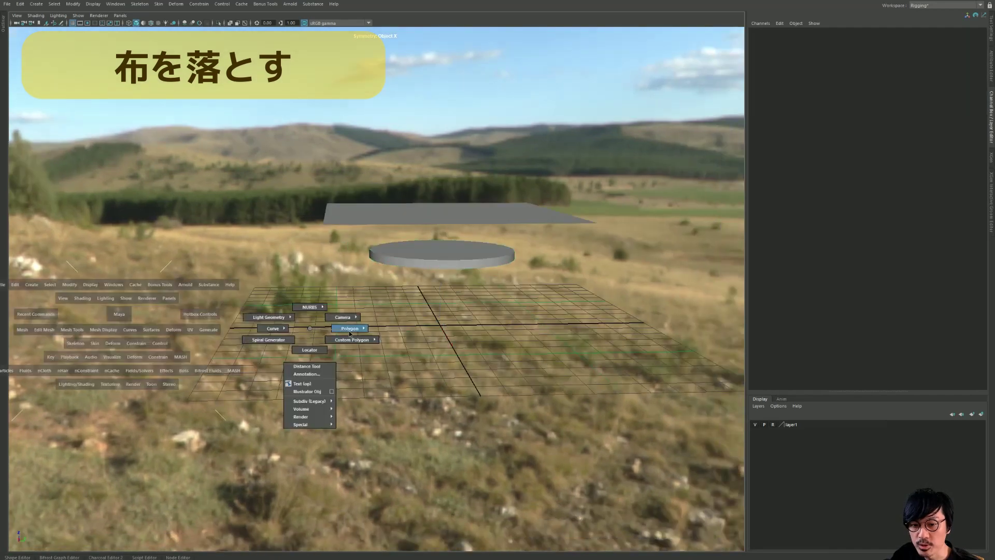
{"action": "left_click", "coordinate": [345, 368]}
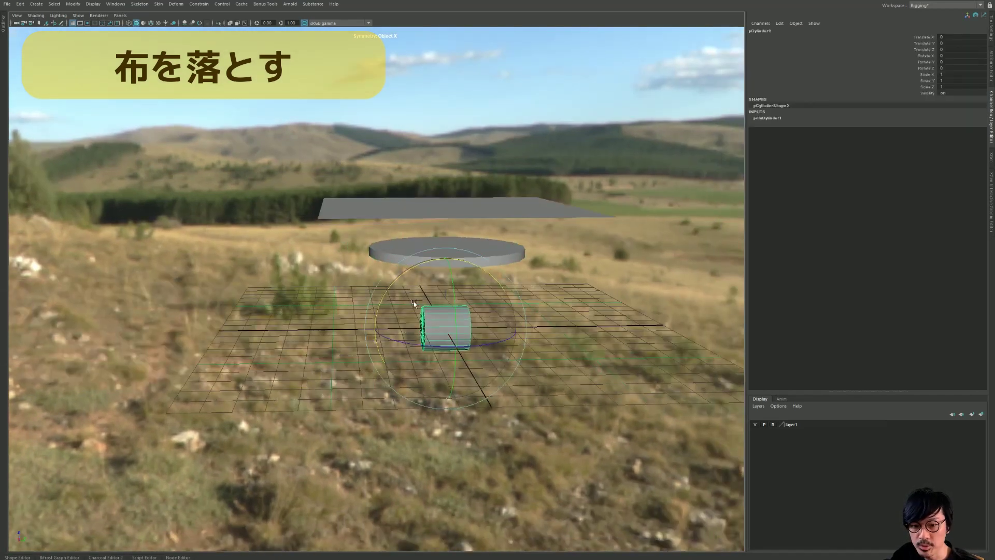
{"action": "left_click_drag", "start_coordinate": [414, 300], "coordinate": [410, 337]}
{"action": "mouse_move", "coordinate": [544, 291]}
{"action": "left_mouse_down", "text": "alt"}
{"action": "mouse_move", "coordinate": [589, 282]}
{"action": "mouse_move", "coordinate": [560, 286]}
{"action": "left_mouse_up", "text": "alt"}
{"action": "key", "text": "r"}
{"action": "mouse_move", "coordinate": [452, 398]}
{"action": "left_mouse_down", "text": "ctrl"}
{"action": "mouse_move", "coordinate": [452, 295]}
{"action": "mouse_move", "coordinate": [478, 311]}
{"action": "mouse_move", "coordinate": [451, 346]}
{"action": "mouse_move", "coordinate": [442, 318]}
{"action": "left_mouse_up", "text": "ctrl"}
{"action": "left_click", "coordinate": [450, 299]}
Duplicate the top disc, shrink it into a small base and move its points down.
{"action": "mouse_move", "coordinate": [468, 273]}
{"action": "left_mouse_down", "text": "alt"}
{"action": "mouse_move", "coordinate": [449, 318]}
{"action": "mouse_move", "coordinate": [446, 359]}
{"action": "mouse_move", "coordinate": [434, 359]}
{"action": "left_mouse_up", "text": "alt"}
{"action": "left_click", "coordinate": [471, 251]}
{"action": "key", "text": "ctrl+d"}
{"action": "key", "text": "r"}
{"action": "left_click_drag", "start_coordinate": [436, 394], "coordinate": [448, 362], "text": "alt"}
{"action": "key", "text": "F8"}
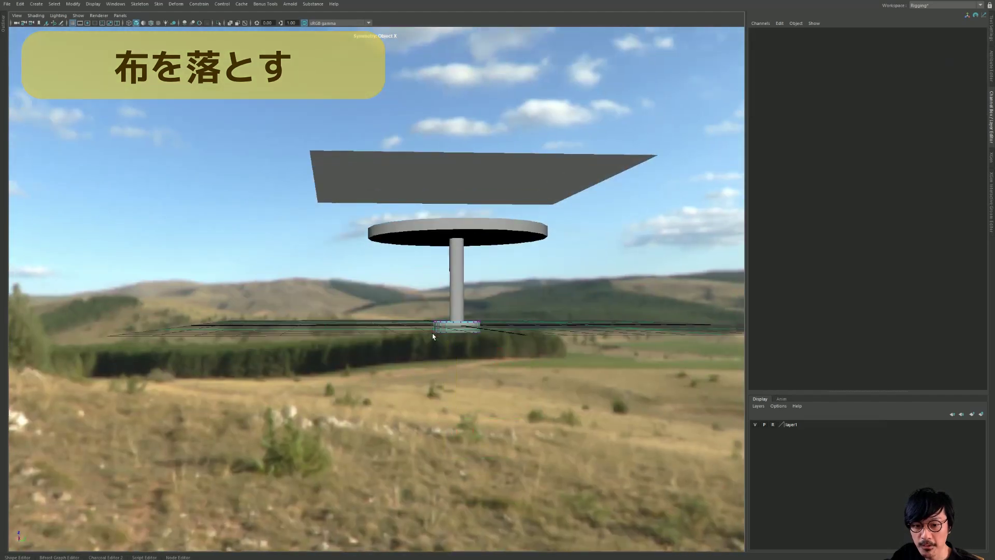
{"action": "mouse_move", "coordinate": [425, 311]}
{"action": "left_mouse_down"}
{"action": "mouse_move", "coordinate": [487, 343]}
{"action": "mouse_move", "coordinate": [499, 327]}
{"action": "mouse_move", "coordinate": [427, 245]}
{"action": "mouse_move", "coordinate": [467, 311]}
{"action": "left_mouse_up"}
{"action": "key", "text": "w"}
{"action": "key", "text": "F8"}
{"action": "left_click", "coordinate": [481, 314]}
Inspect the table up close and select the tabletop disc.
{"action": "left_click", "coordinate": [427, 244]}
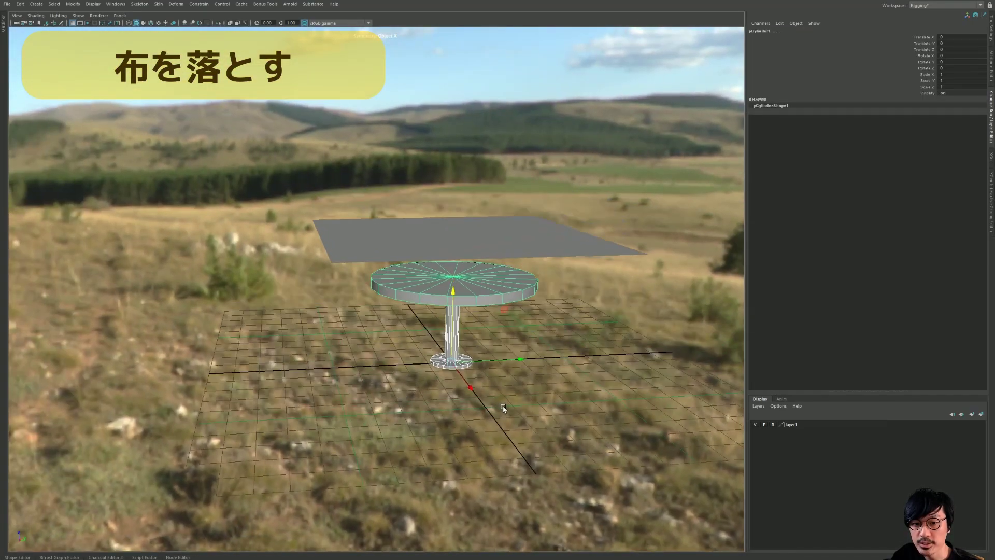
{"action": "left_click", "coordinate": [498, 404]}
{"action": "left_click_drag", "start_coordinate": [493, 401], "coordinate": [413, 299], "text": "alt"}
{"action": "left_click", "coordinate": [407, 290]}
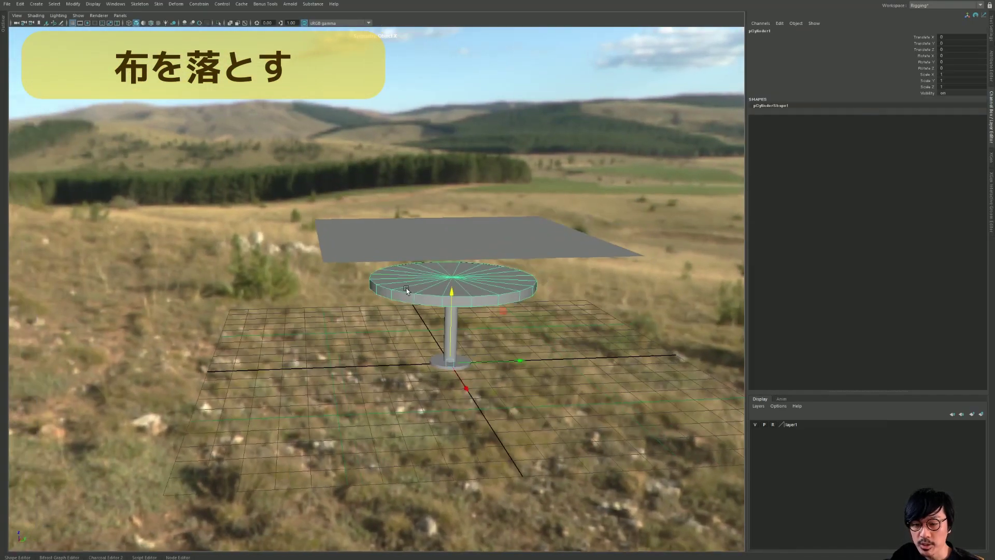
Assign the existing plaid material standardSurface1 to the plane.
{"action": "left_click", "coordinate": [369, 243]}
{"action": "right_click_drag", "start_coordinate": [370, 243], "coordinate": [424, 473]}
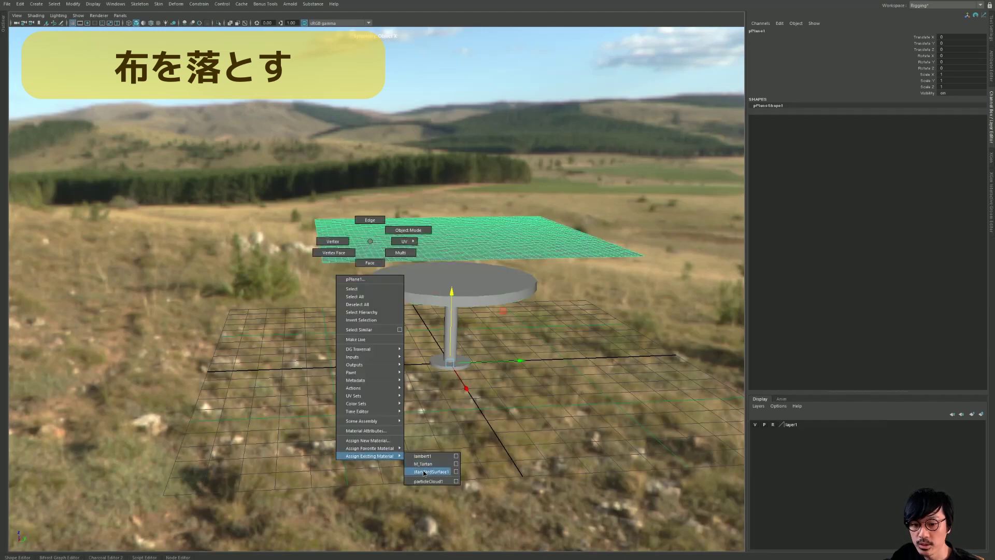
{"action": "left_click_drag", "start_coordinate": [296, 224], "coordinate": [291, 234], "text": "alt"}
{"action": "left_click", "coordinate": [291, 235]}
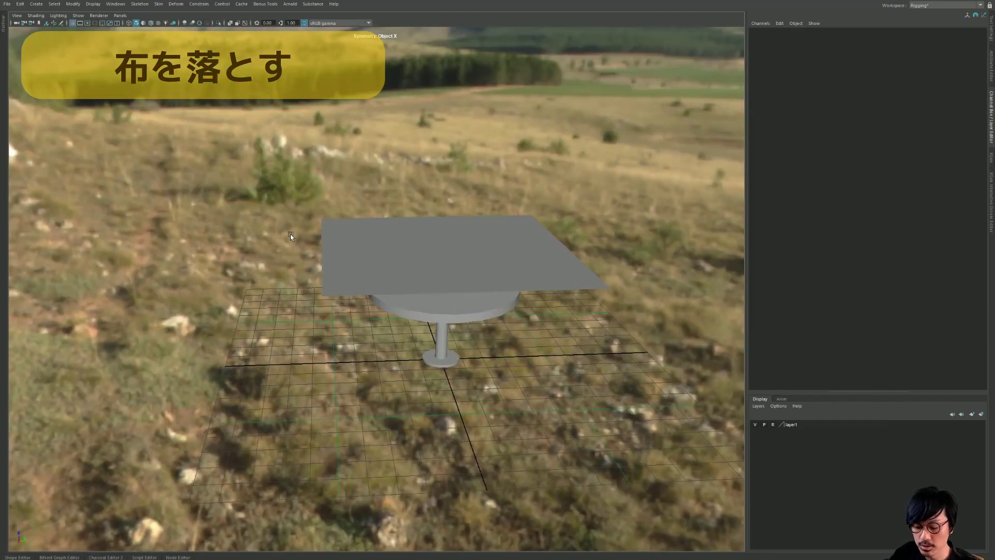
Show textures and all lights in the viewport, and switch to the FX menu set.
{"action": "key", "text": "6"}
{"action": "mouse_move", "coordinate": [378, 222]}
{"action": "left_mouse_down", "text": "alt"}
{"action": "mouse_move", "coordinate": [414, 229]}
{"action": "mouse_move", "coordinate": [387, 222]}
{"action": "mouse_move", "coordinate": [400, 236]}
{"action": "left_mouse_up", "text": "alt"}
{"action": "key", "text": "7"}
{"action": "left_click", "coordinate": [399, 236]}
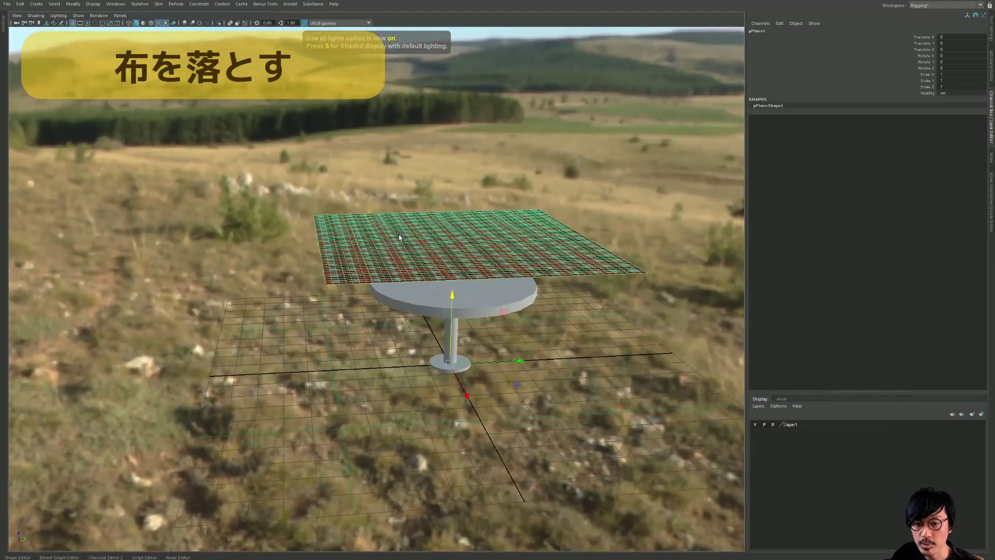
{"action": "left_click", "coordinate": [371, 202]}
{"action": "left_click_drag", "start_coordinate": [372, 202], "coordinate": [386, 238], "text": "alt"}
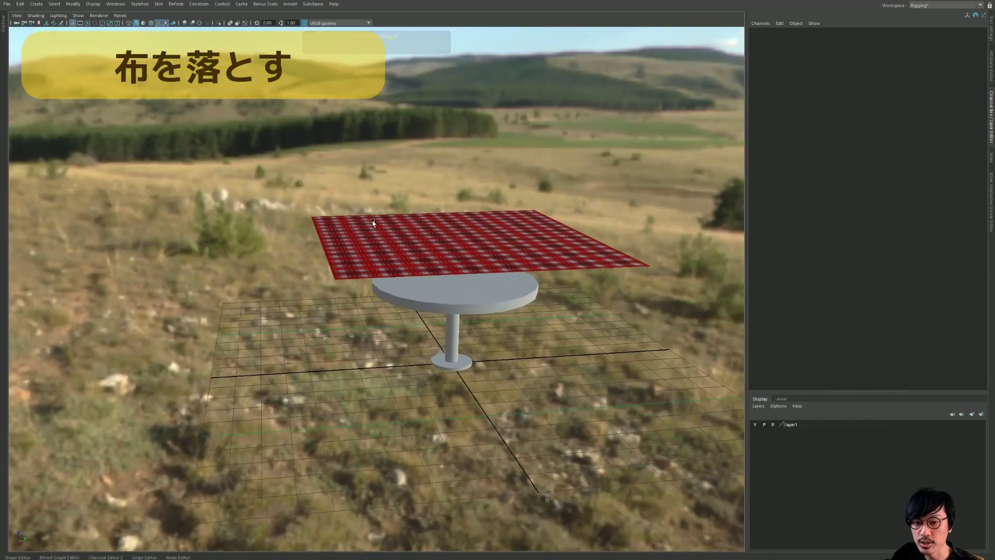
{"action": "left_click_drag", "start_coordinate": [116, 77], "coordinate": [148, 107], "text": "alt"}
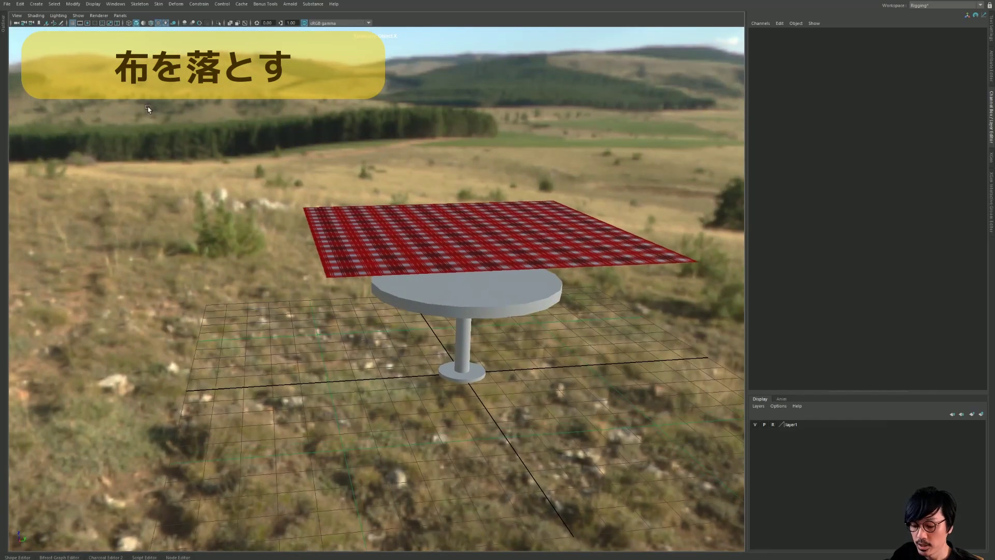
{"action": "key", "text": "F5"}
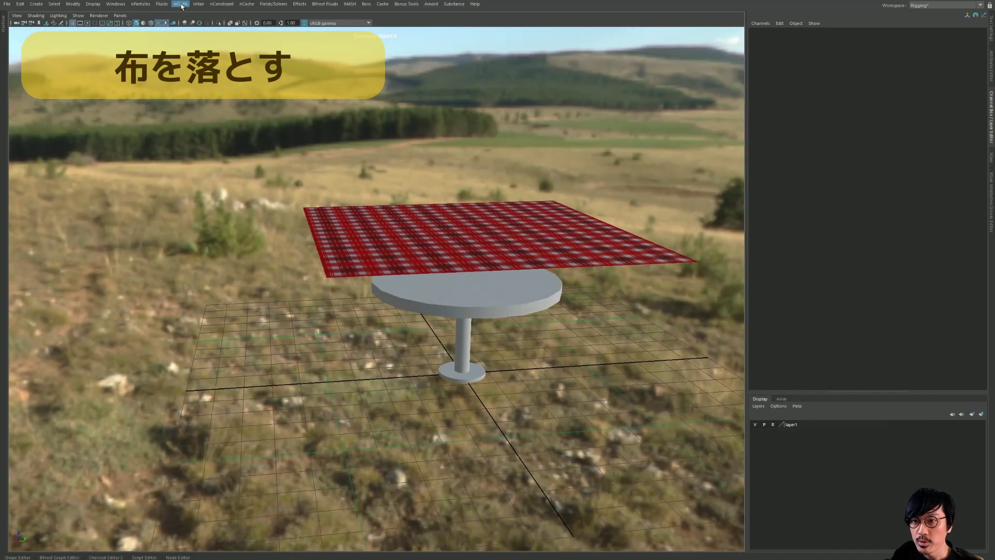
Tear off the nCloth menu into a floating panel beside the viewport.
{"action": "left_click", "coordinate": [181, 4]}
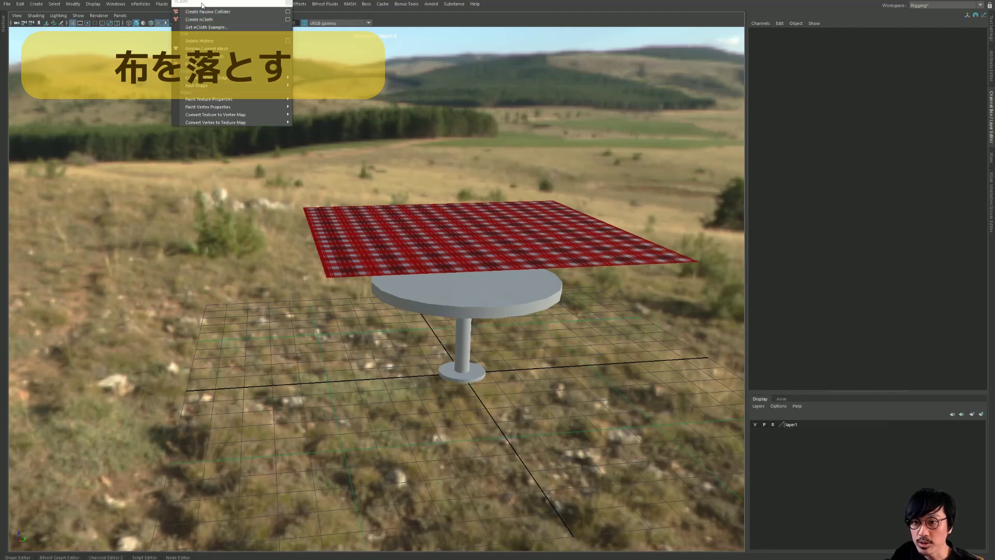
{"action": "left_click", "coordinate": [222, 12]}
{"action": "left_click_drag", "start_coordinate": [228, 113], "coordinate": [168, 170]}
{"action": "left_click_drag", "start_coordinate": [283, 154], "coordinate": [377, 227], "text": "alt"}
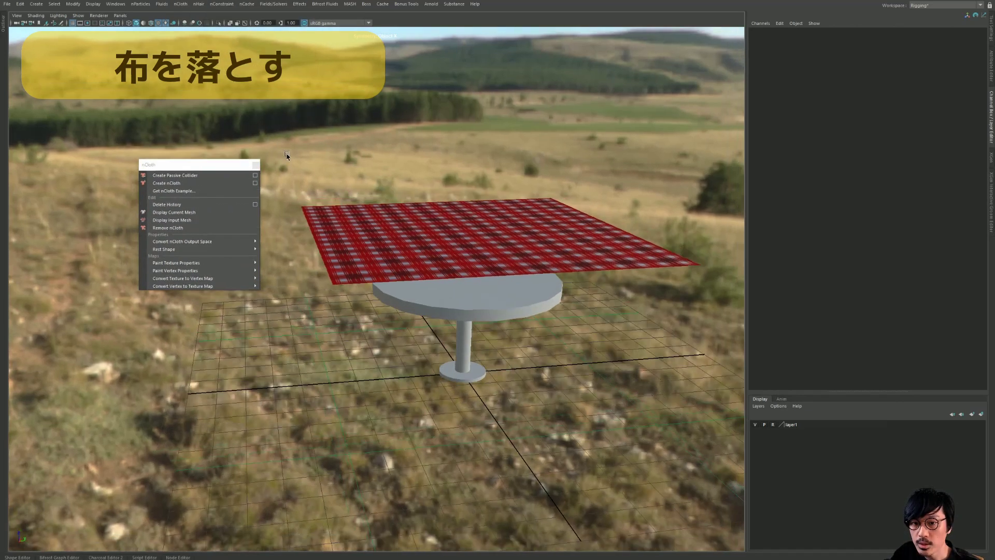
Convert the plaid plane into an nCloth object with Create nCloth.
{"action": "left_click", "coordinate": [377, 227]}
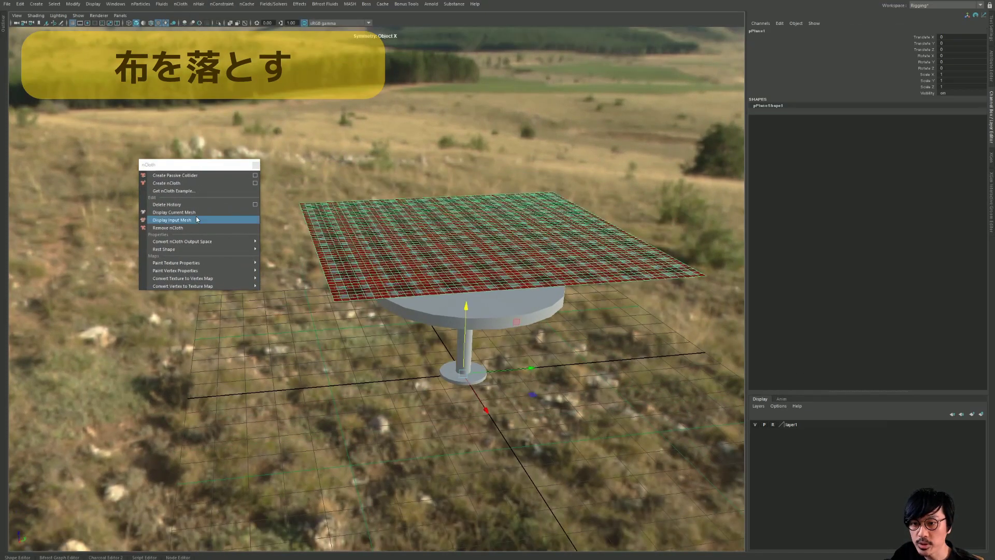
{"action": "left_click", "coordinate": [170, 183]}
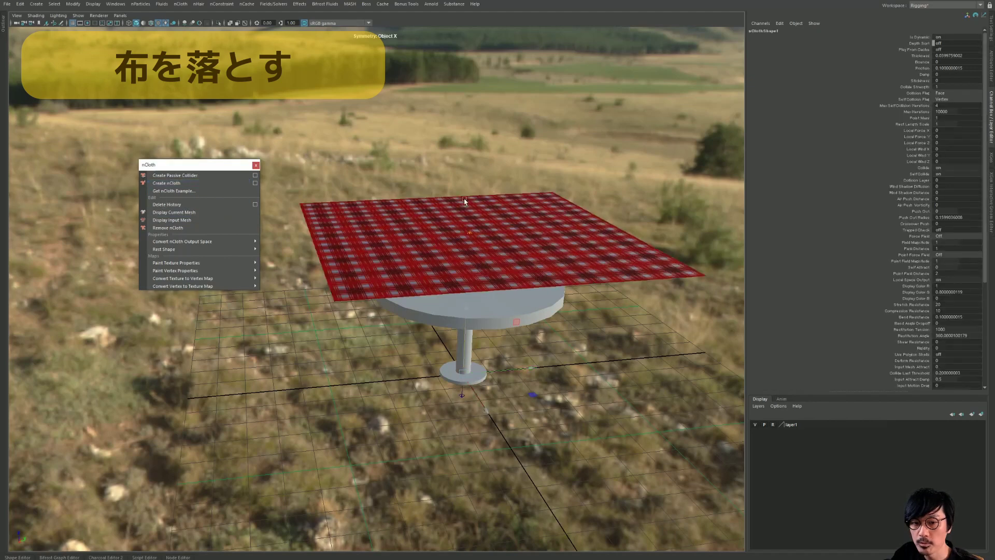
{"action": "left_click_drag", "start_coordinate": [642, 357], "coordinate": [684, 349], "text": "alt"}
{"action": "mouse_move", "coordinate": [552, 349]}
{"action": "left_mouse_down", "text": "alt"}
{"action": "mouse_move", "coordinate": [578, 353]}
{"action": "mouse_move", "coordinate": [504, 409]}
{"action": "left_mouse_up", "text": "alt"}
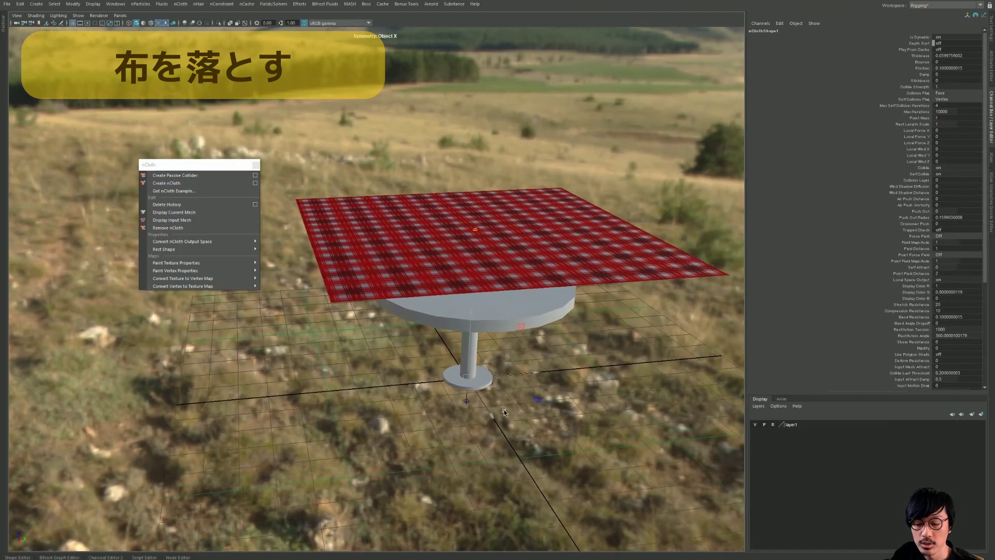
{"action": "left_click", "coordinate": [483, 396]}
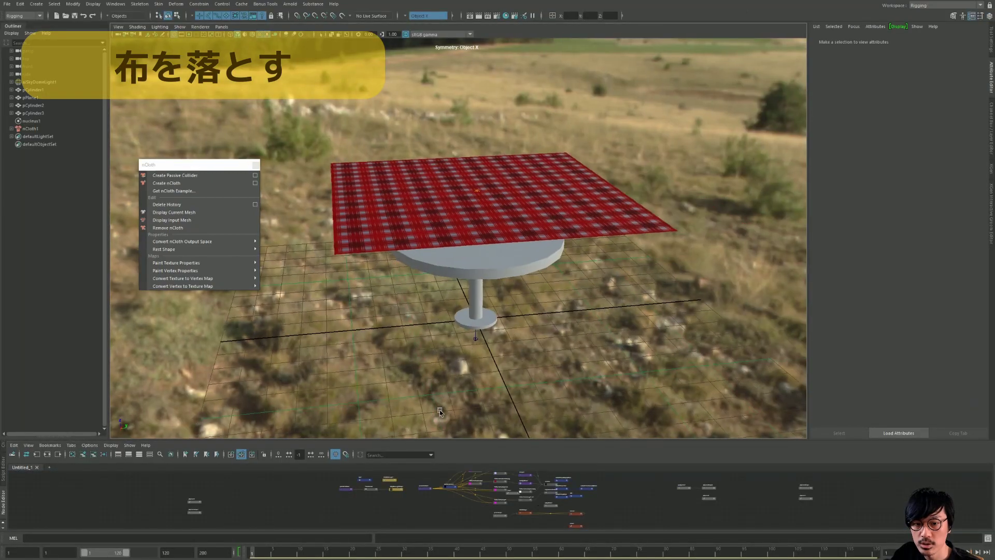
Test-play the cloth drop, set the playback end frame to 2000, and replay.
{"action": "left_click_drag", "start_coordinate": [498, 408], "coordinate": [478, 407], "text": "alt"}
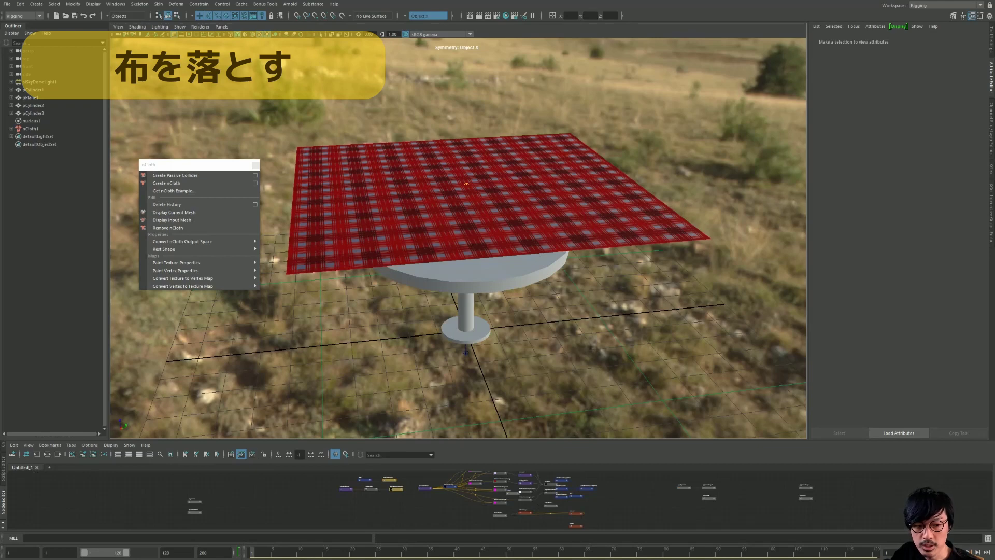
{"action": "key", "text": "alt+v"}
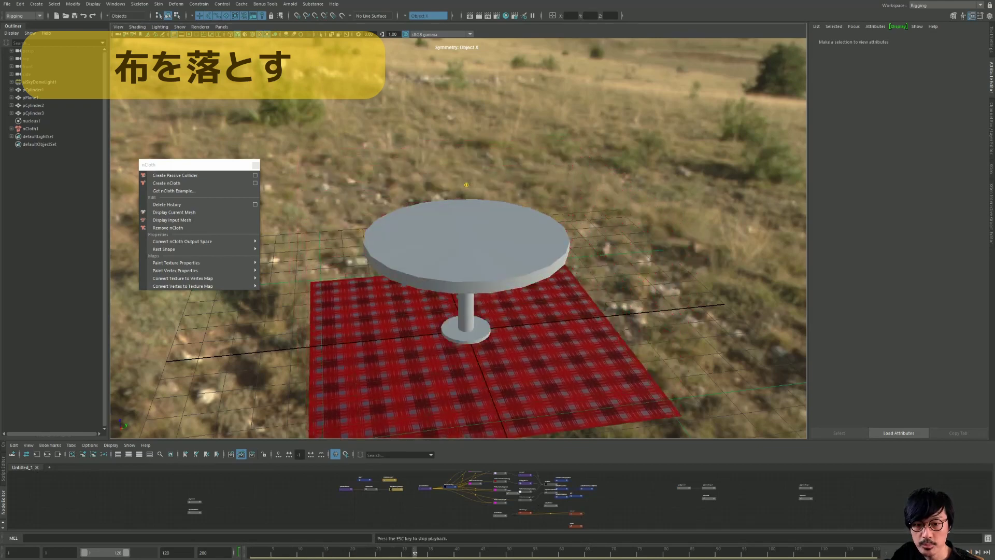
{"action": "key", "text": "shift+alt+v"}
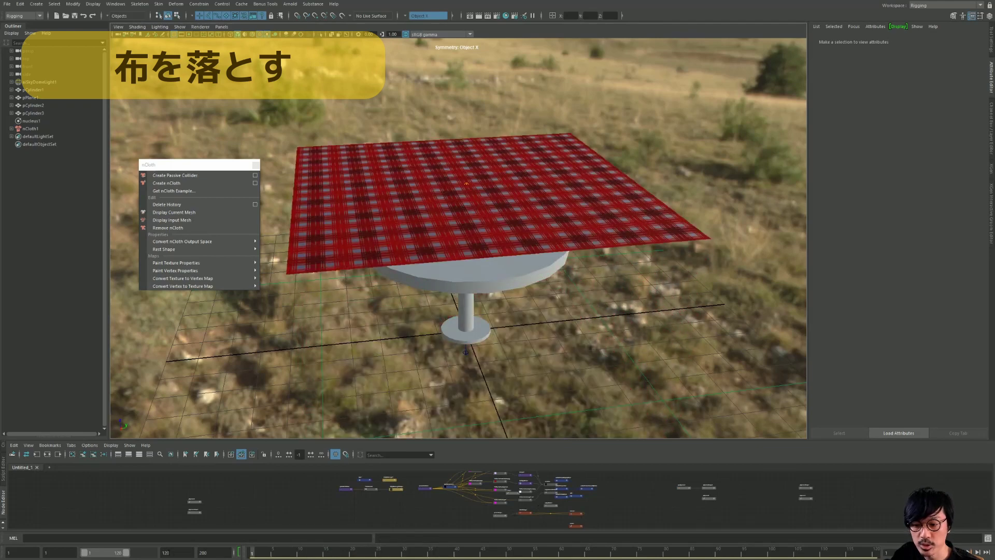
{"action": "type", "text": "2000"}
{"action": "key", "text": "Return"}
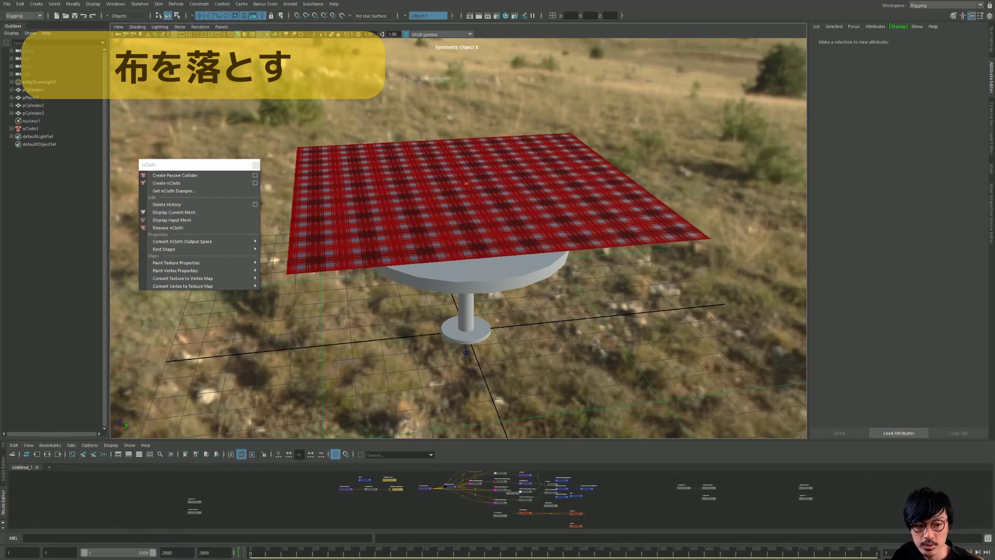
{"action": "key", "text": "alt+v"}
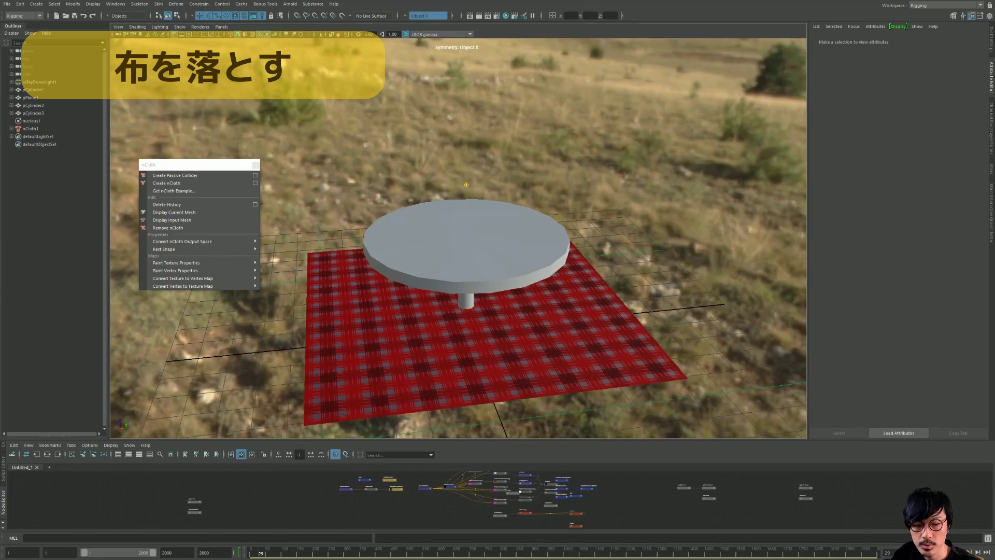
{"action": "key", "text": "shift+alt+v"}
{"action": "left_click_drag", "start_coordinate": [637, 292], "coordinate": [614, 290], "text": "alt"}
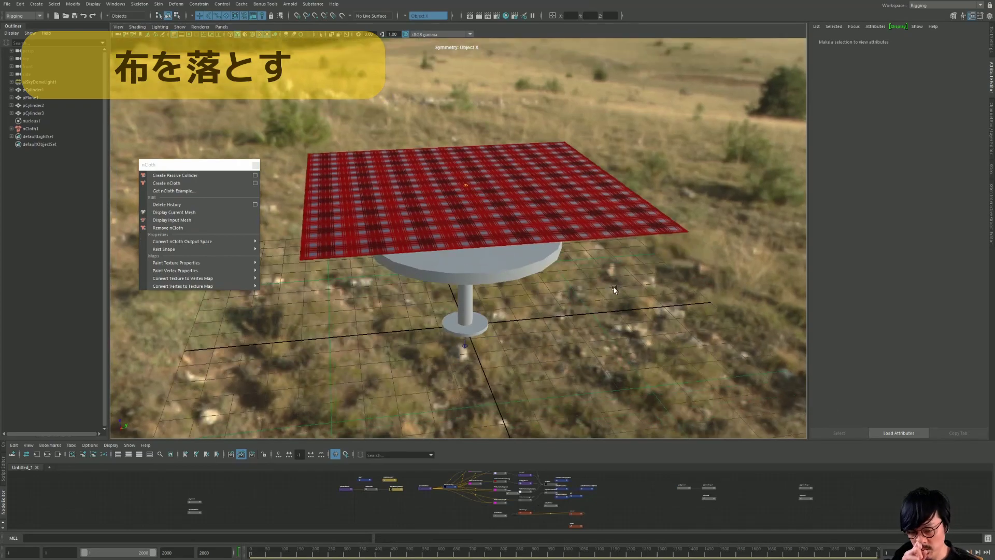
Make the tabletop cylinder an nRigid passive collider.
{"action": "mouse_move", "coordinate": [454, 220]}
{"action": "left_mouse_down", "text": "alt"}
{"action": "mouse_move", "coordinate": [484, 219]}
{"action": "mouse_move", "coordinate": [438, 227]}
{"action": "left_mouse_up", "text": "alt"}
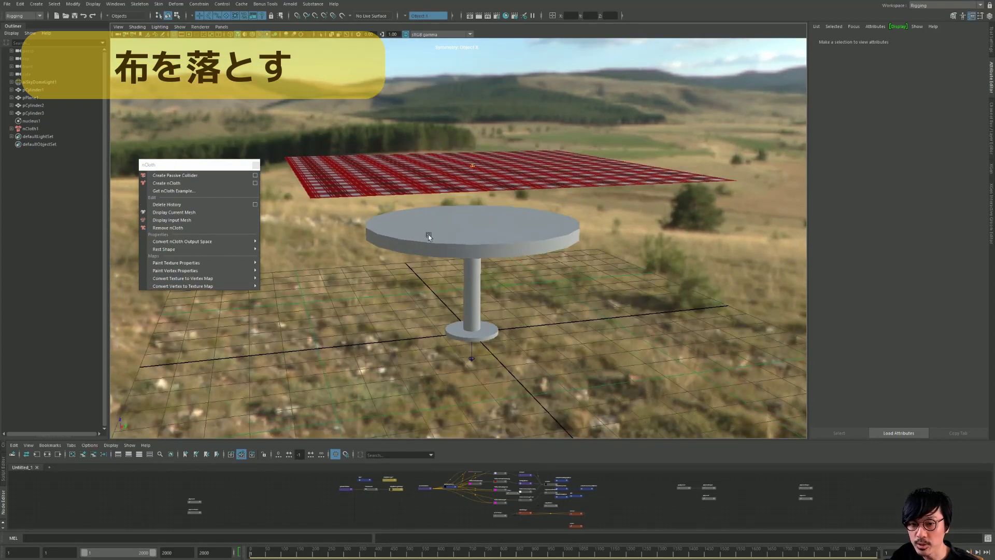
{"action": "left_click", "coordinate": [429, 237]}
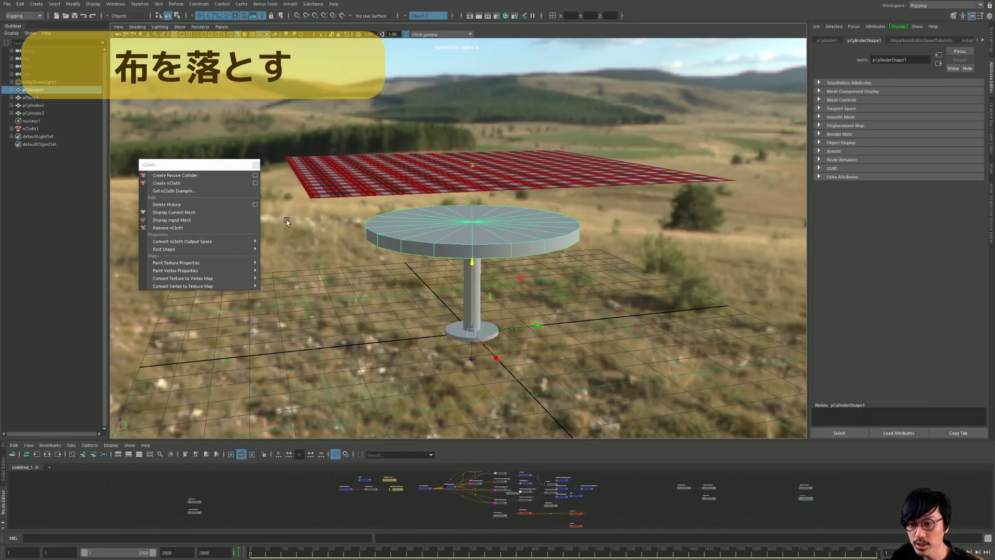
{"action": "left_click", "coordinate": [165, 176]}
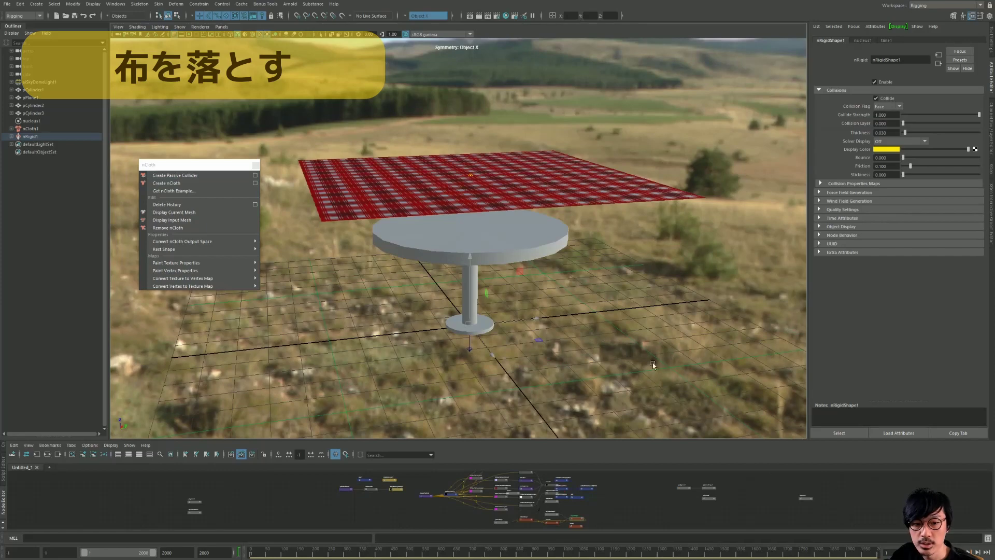
{"action": "left_click", "coordinate": [653, 364]}
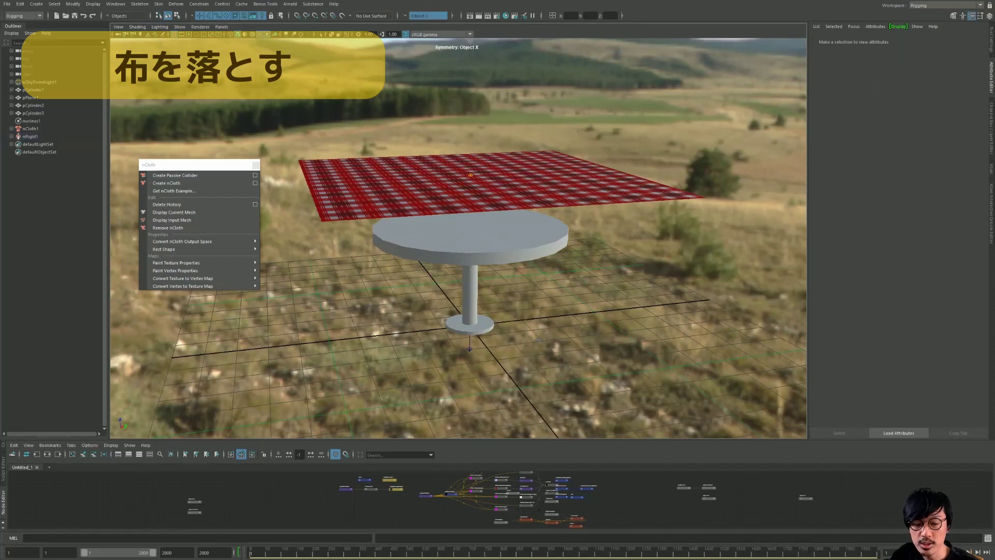
Play the simulation, stop at frame 255, and orbit in on the draped tablecloth.
{"action": "key", "text": "alt+v"}
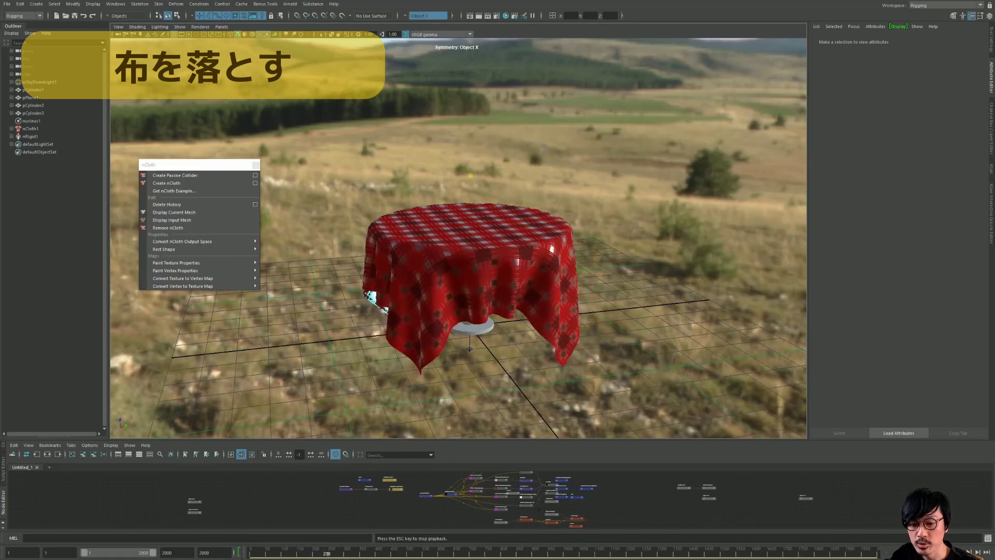
{"action": "key", "text": "Escape"}
{"action": "left_click_drag", "start_coordinate": [394, 390], "coordinate": [432, 396], "text": "alt"}
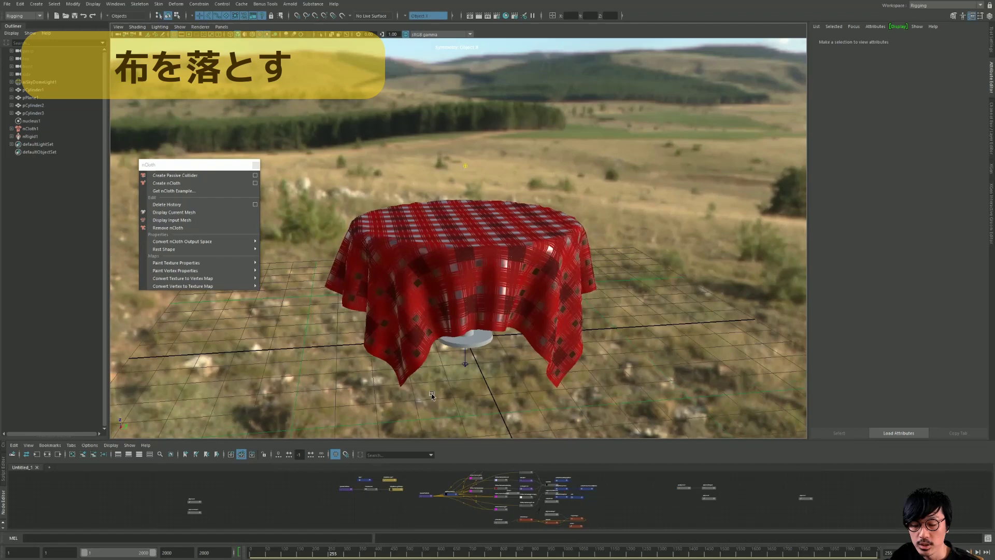
{"action": "scroll", "coordinate": [433, 396], "scroll_direction": "up", "scroll_amount": 2}
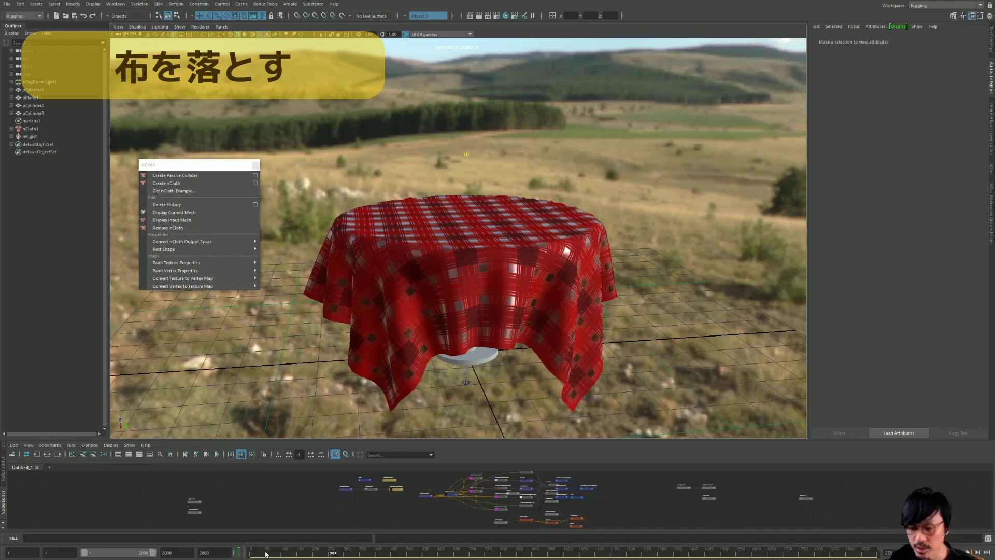
Tear off the timeline's cached playback options into a floating window, then close it.
{"action": "right_click", "coordinate": [266, 554]}
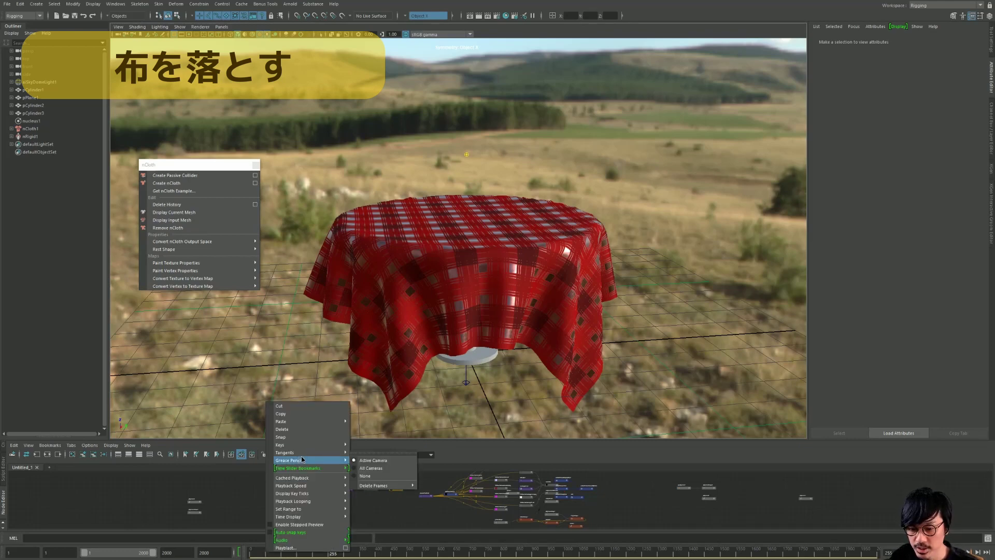
{"action": "mouse_move", "coordinate": [294, 478]}
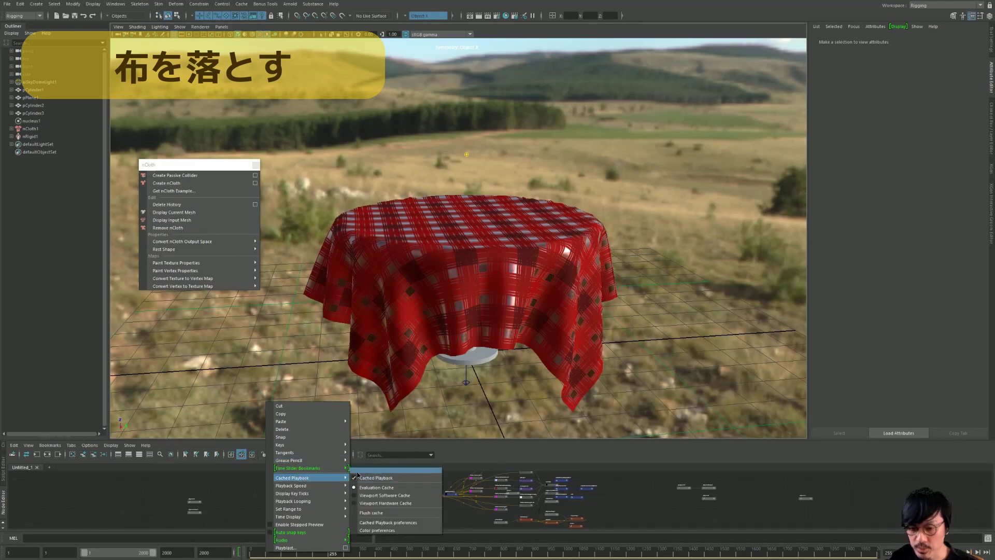
{"action": "left_click", "coordinate": [363, 470]}
{"action": "left_click_drag", "start_coordinate": [327, 446], "coordinate": [162, 394]}
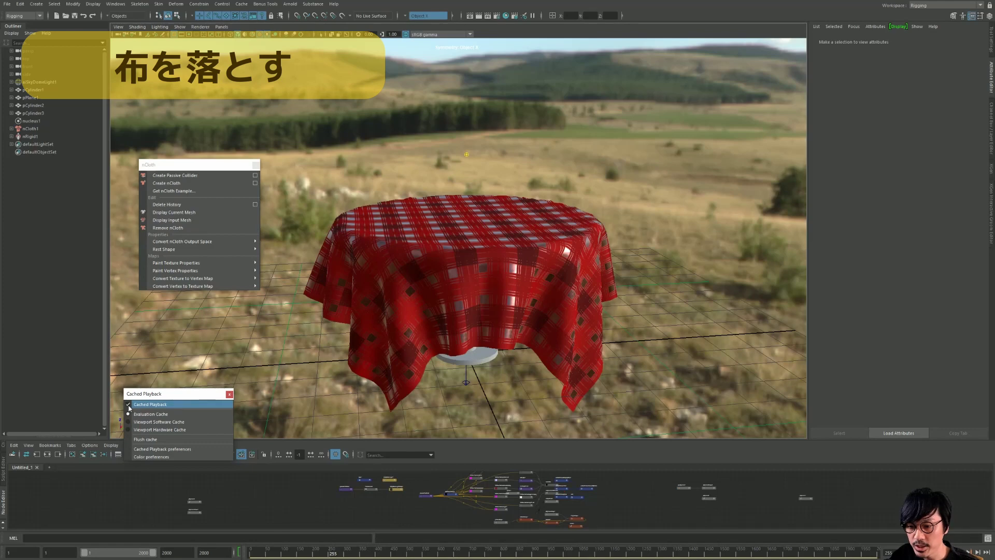
{"action": "left_click_drag", "start_coordinate": [148, 398], "coordinate": [176, 398]}
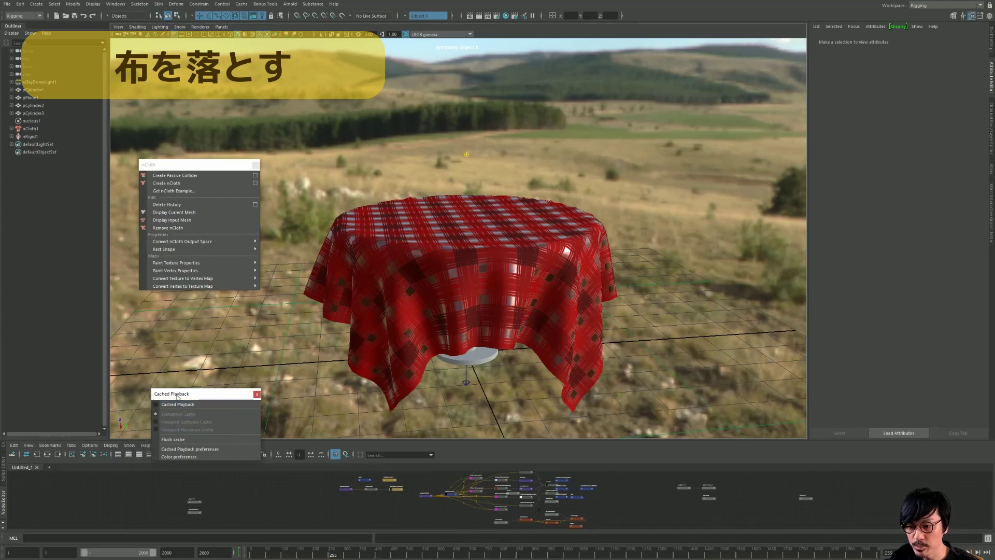
{"action": "left_click", "coordinate": [257, 394]}
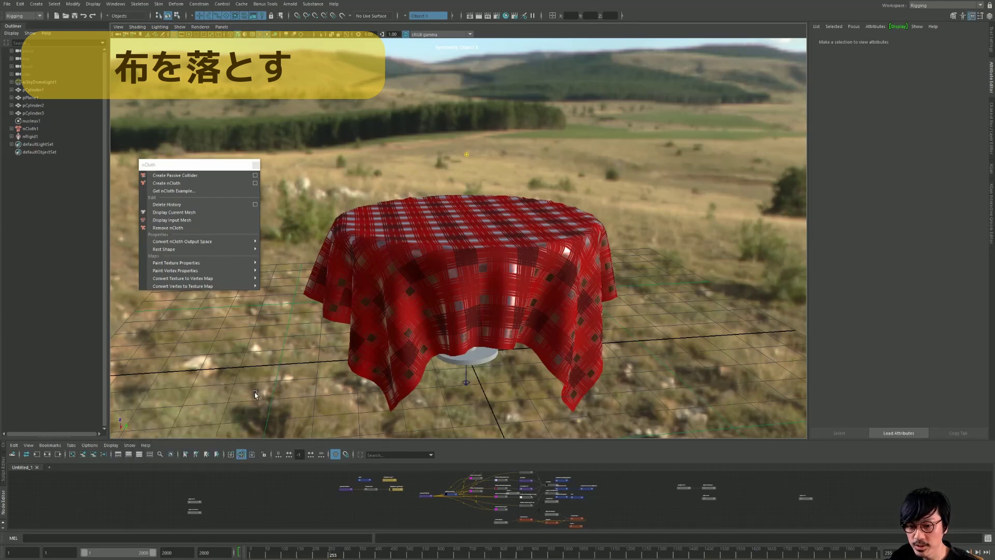
Rewind and replay the simulation, orbiting to watch the cloth drape over the table.
{"action": "key", "text": "alt+shift+v"}
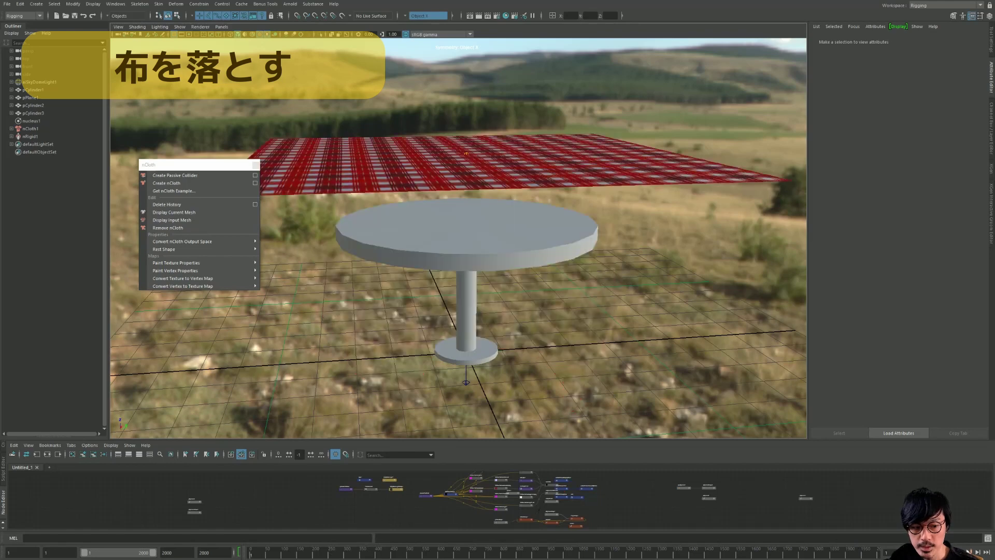
{"action": "key", "text": "alt+v"}
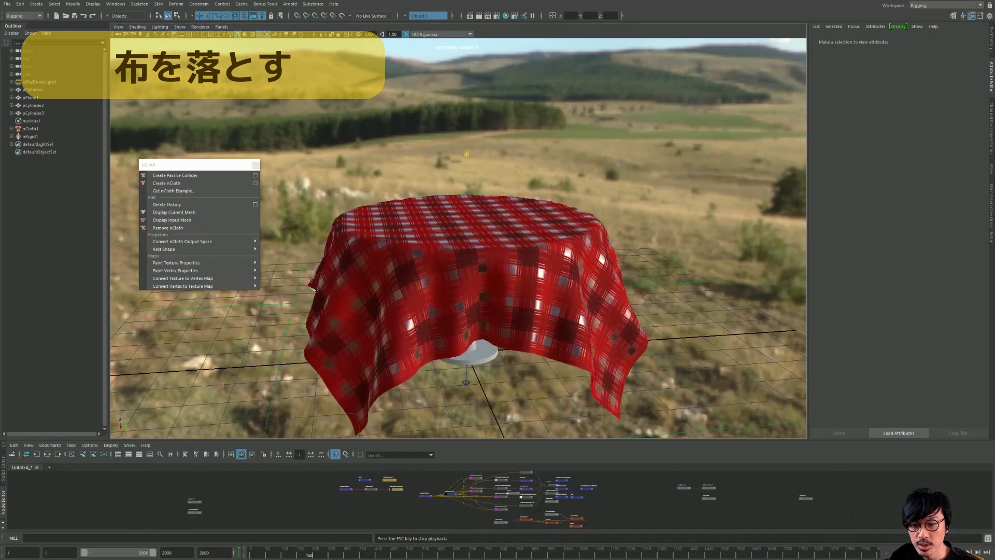
{"action": "mouse_move", "coordinate": [456, 311]}
{"action": "left_mouse_down", "text": "alt"}
{"action": "mouse_move", "coordinate": [481, 342]}
{"action": "mouse_move", "coordinate": [507, 290]}
{"action": "mouse_move", "coordinate": [509, 271]}
{"action": "mouse_move", "coordinate": [494, 266]}
{"action": "mouse_move", "coordinate": [512, 289]}
{"action": "mouse_move", "coordinate": [740, 218]}
{"action": "left_mouse_up", "text": "alt"}
Select the draped plaid cloth.
{"action": "left_click", "coordinate": [513, 289]}
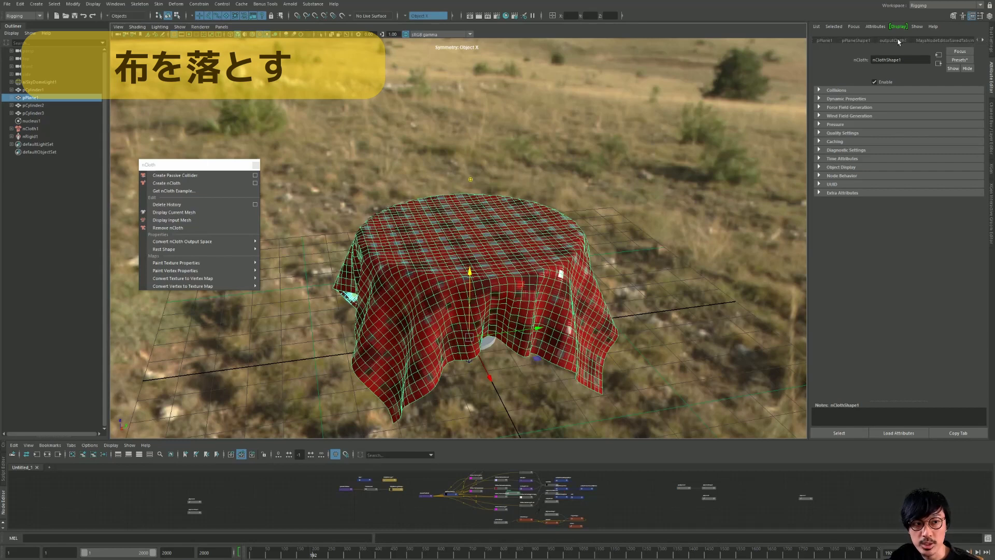
{"action": "left_click_drag", "start_coordinate": [797, 53], "coordinate": [835, 84], "text": "alt"}
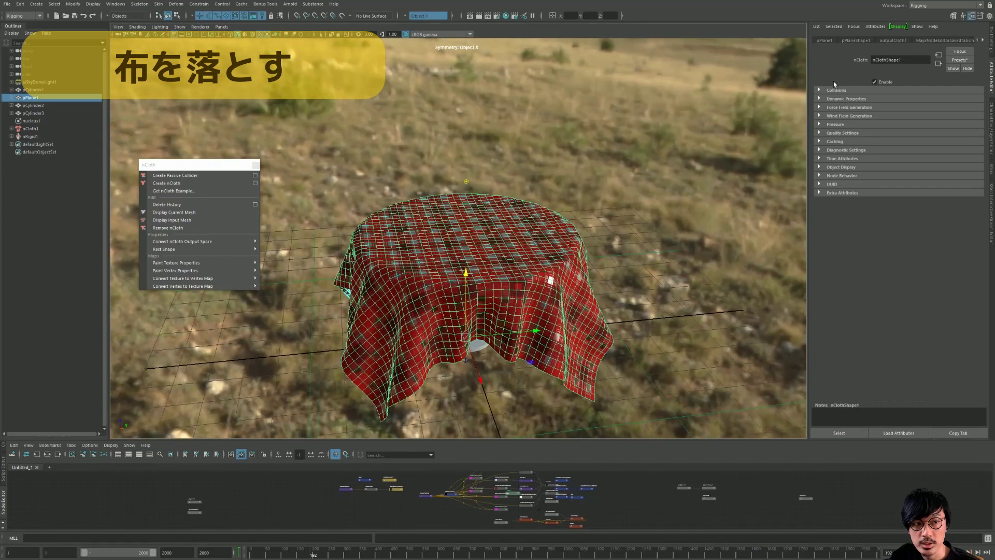
{"action": "left_click", "coordinate": [548, 195]}
{"action": "left_click", "coordinate": [510, 269]}
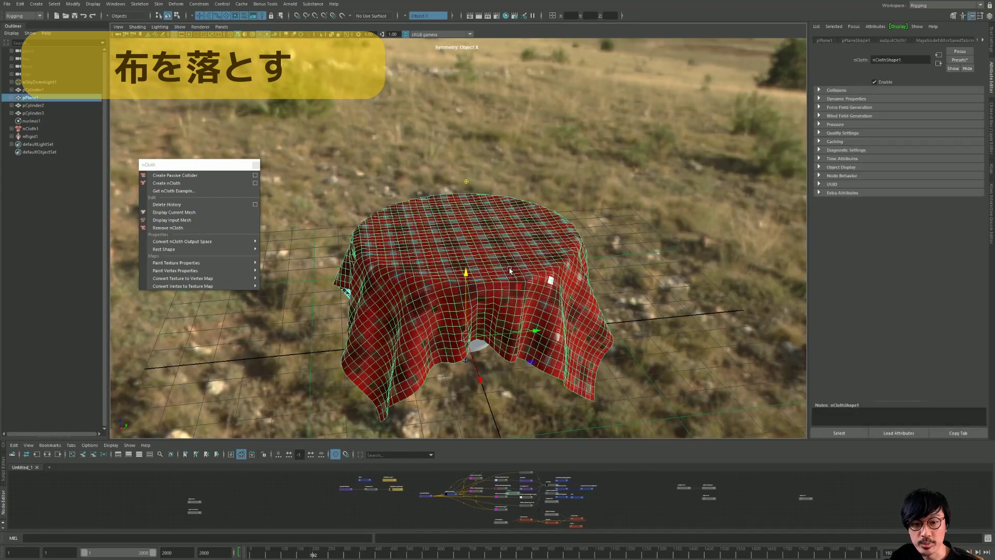
In nClothShape1, expand Dynamic Properties and Collisions and apply the silk material preset.
{"action": "left_click", "coordinate": [886, 41]}
{"action": "left_click", "coordinate": [941, 41]}
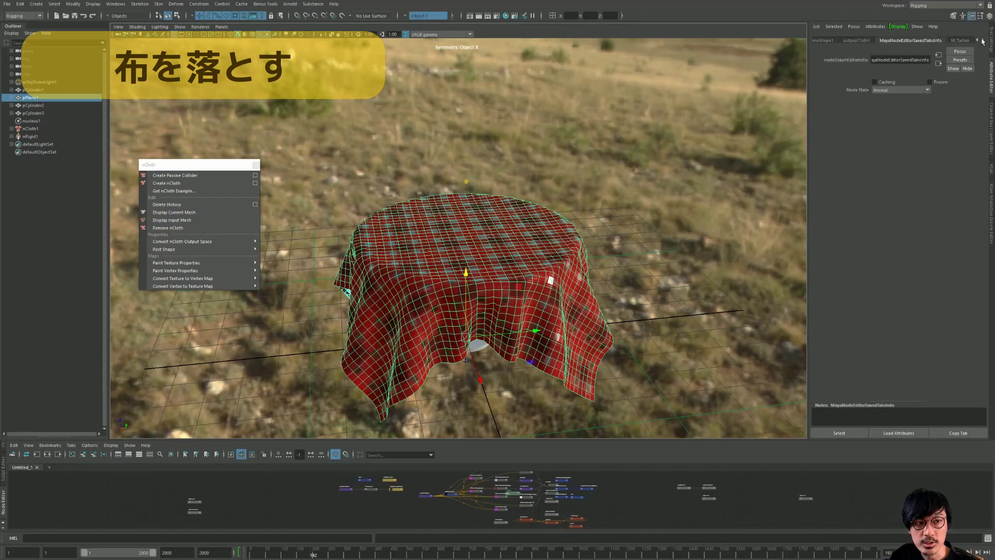
{"action": "left_click", "coordinate": [927, 41]}
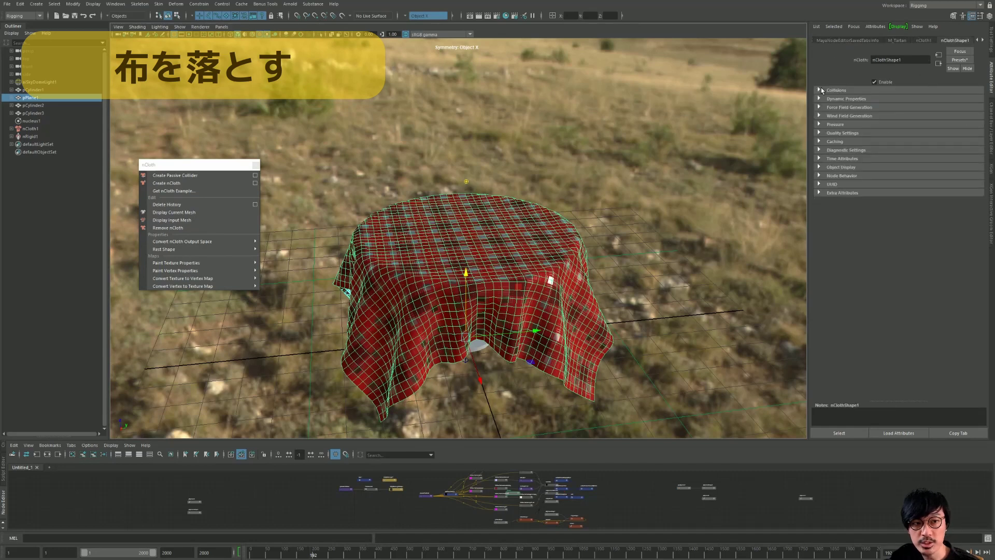
{"action": "left_click", "coordinate": [826, 100]}
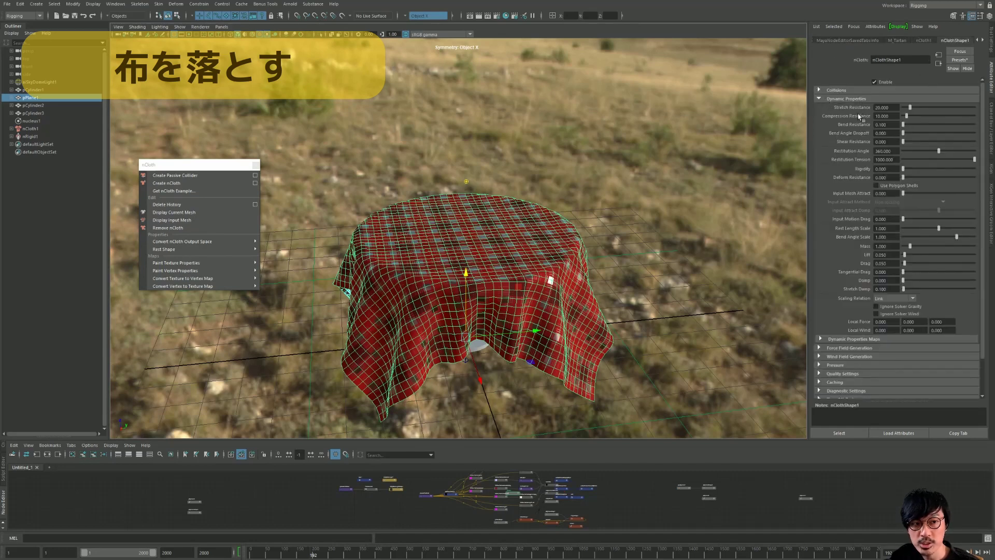
{"action": "left_click", "coordinate": [833, 91]}
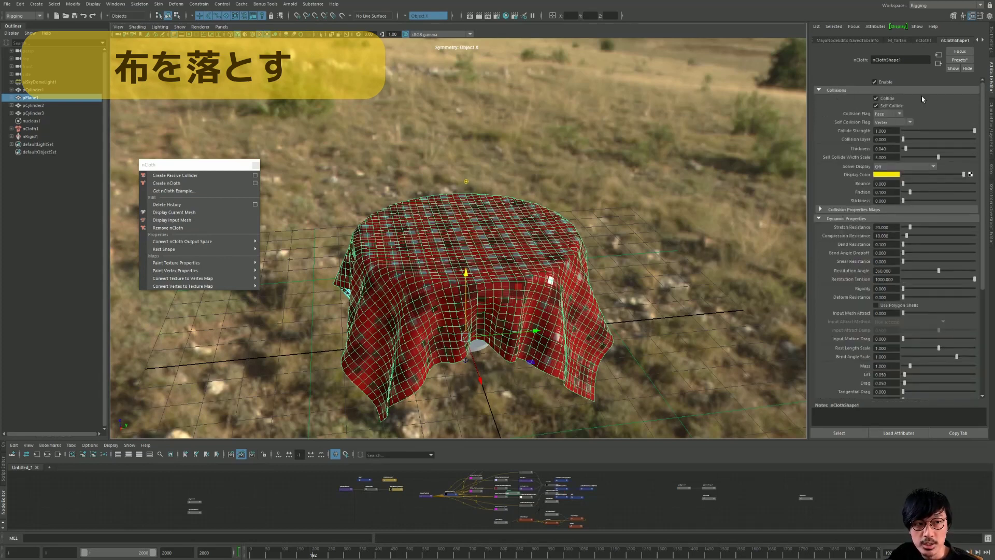
{"action": "left_click", "coordinate": [960, 61]}
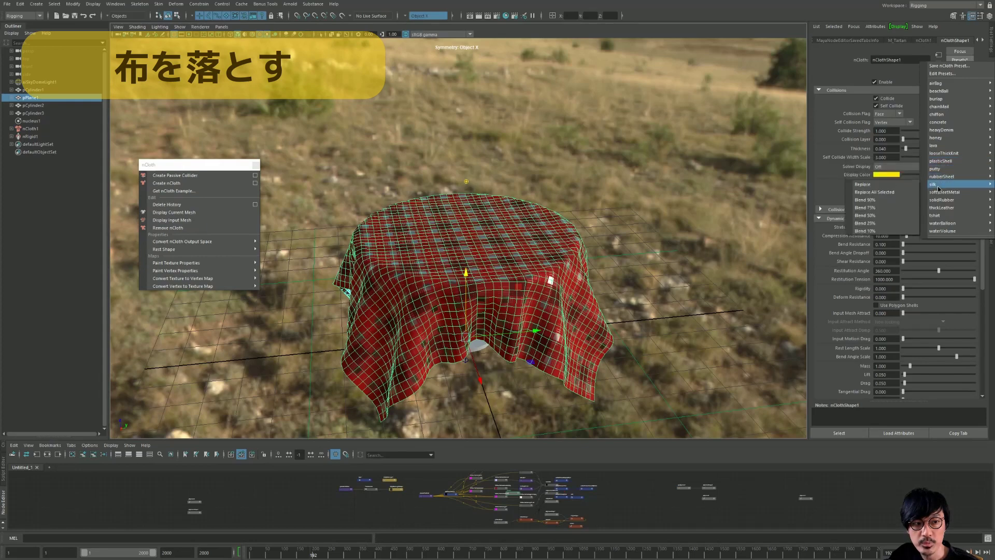
Apply the silk preset and replay from frame 1 to watch the cloth drape over the pedestal.
{"action": "left_click", "coordinate": [890, 190]}
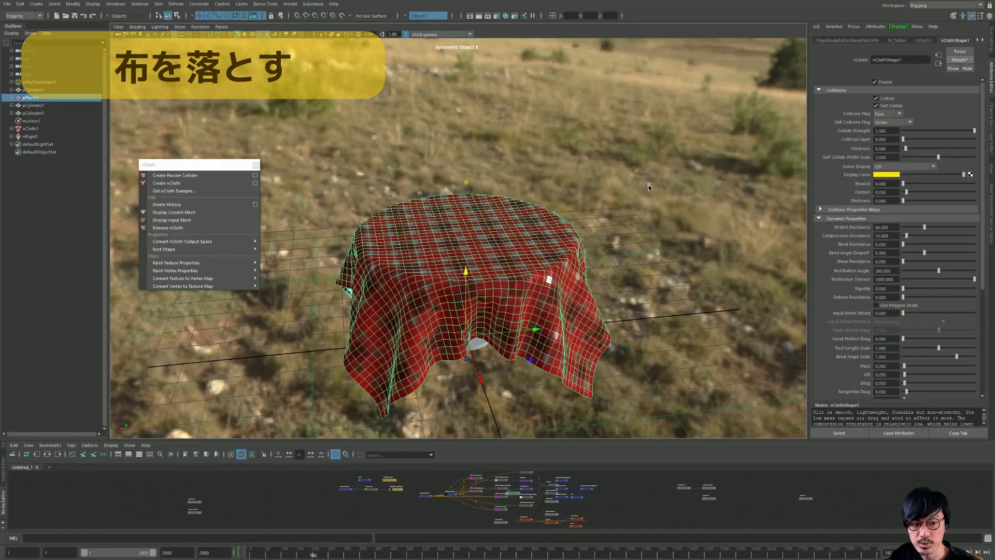
{"action": "key", "text": "alt+shift+v"}
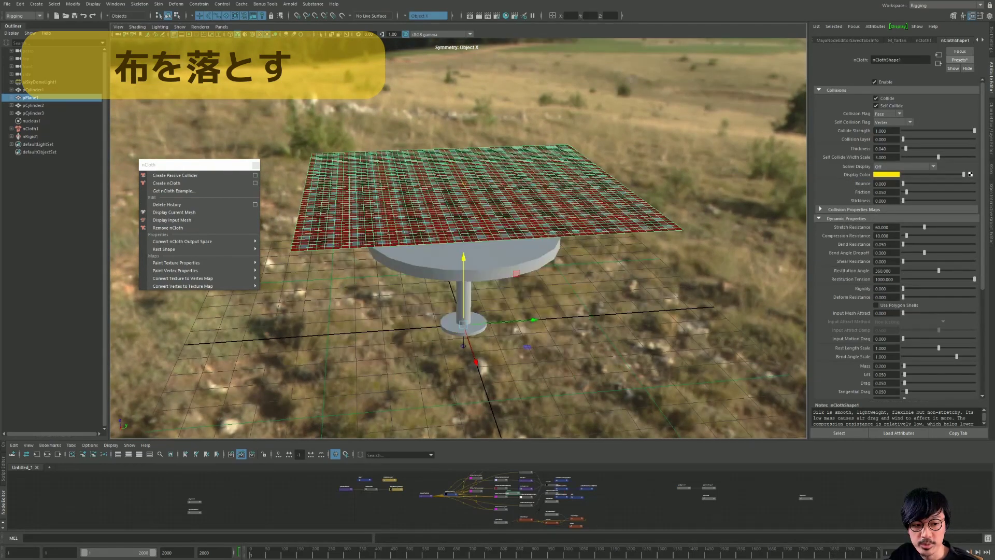
{"action": "key", "text": "alt+v"}
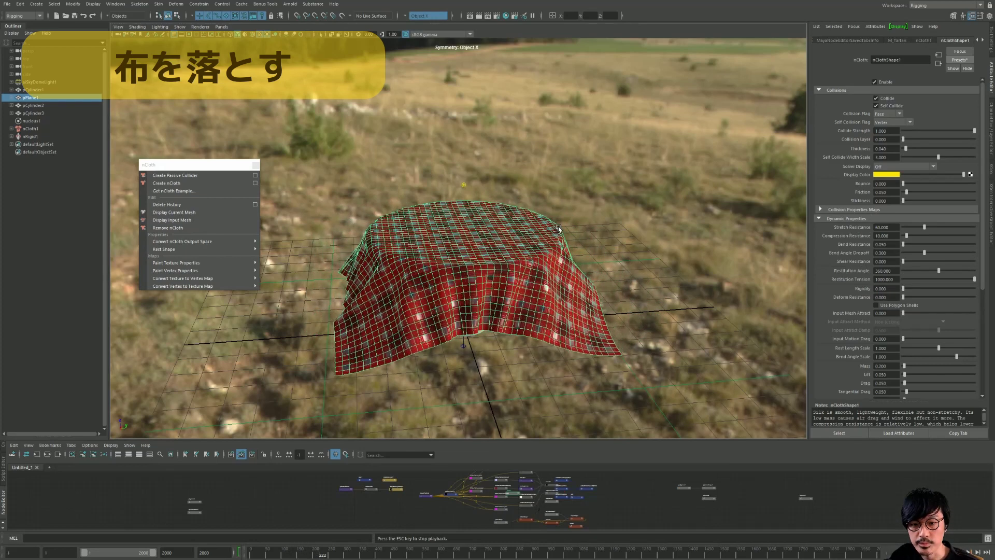
{"action": "mouse_move", "coordinate": [559, 228]}
{"action": "left_mouse_down", "text": "alt"}
{"action": "mouse_move", "coordinate": [599, 208]}
{"action": "mouse_move", "coordinate": [594, 232]}
{"action": "mouse_move", "coordinate": [546, 236]}
{"action": "mouse_move", "coordinate": [520, 225]}
{"action": "left_mouse_up", "text": "alt"}
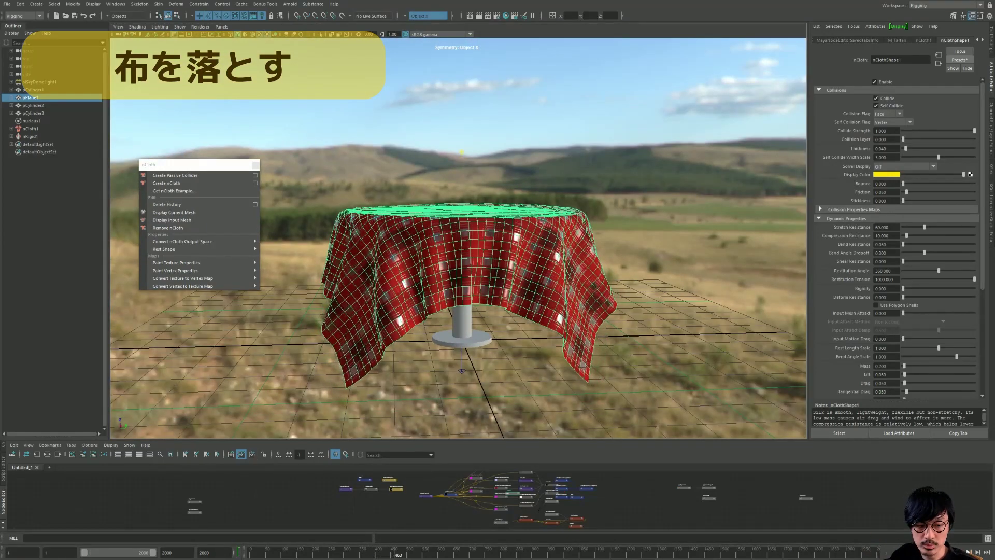
Pick an entry from the cloth Presets list, then clear the selection.
{"action": "key", "text": "w"}
{"action": "left_click", "coordinate": [959, 60]}
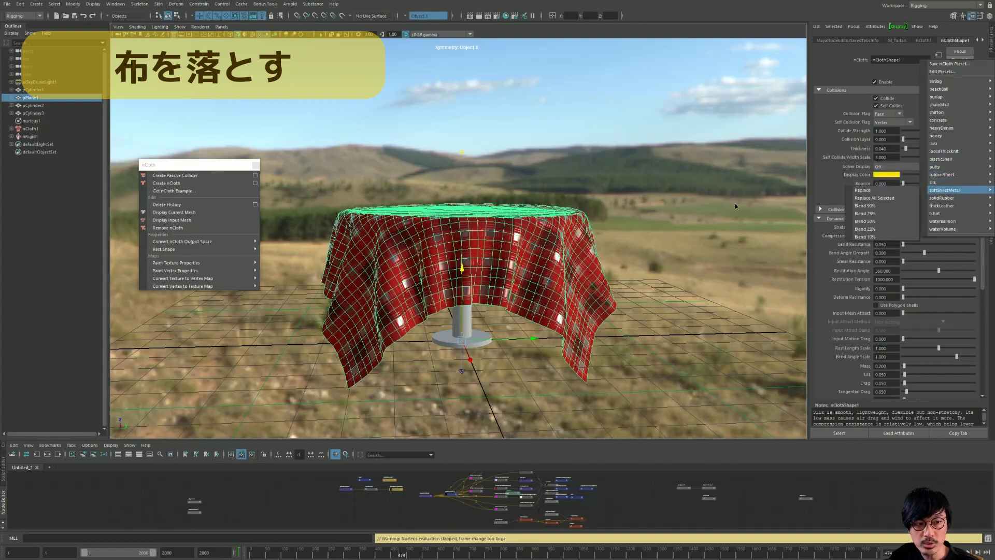
{"action": "left_click", "coordinate": [876, 186]}
{"action": "mouse_move", "coordinate": [652, 184]}
{"action": "left_mouse_down", "text": "alt"}
{"action": "mouse_move", "coordinate": [612, 247]}
{"action": "mouse_move", "coordinate": [581, 243]}
{"action": "mouse_move", "coordinate": [551, 269]}
{"action": "mouse_move", "coordinate": [558, 255]}
{"action": "left_mouse_up", "text": "alt"}
{"action": "left_click", "coordinate": [613, 247]}
Duplicate the draped silk cloth, move the copy aside, and rewind to frame 1.
{"action": "left_click", "coordinate": [551, 268]}
{"action": "key", "text": "ctrl+d"}
{"action": "left_click_drag", "start_coordinate": [531, 322], "coordinate": [726, 321]}
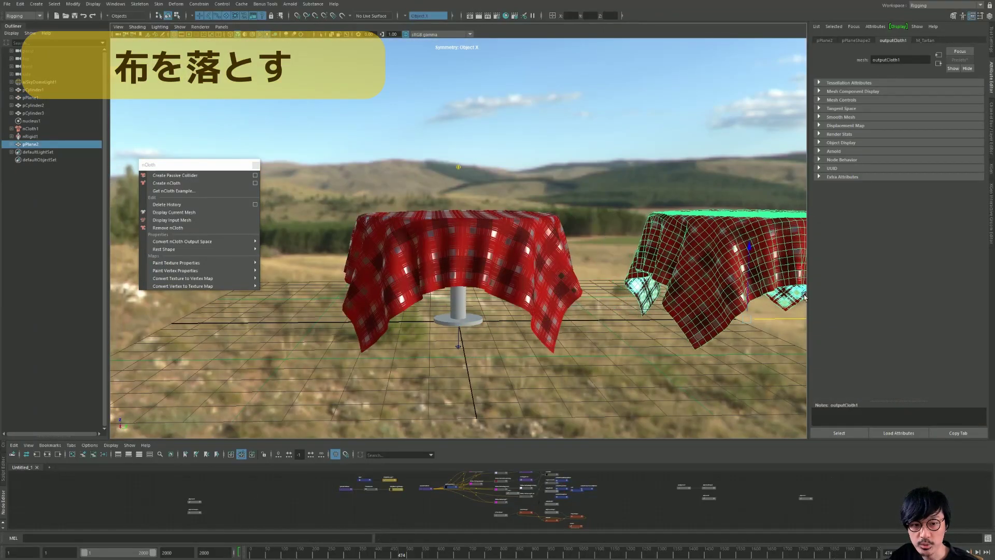
{"action": "mouse_move", "coordinate": [557, 249]}
{"action": "left_mouse_down", "text": "alt"}
{"action": "mouse_move", "coordinate": [555, 152]}
{"action": "mouse_move", "coordinate": [557, 199]}
{"action": "left_mouse_up", "text": "alt"}
{"action": "left_click", "coordinate": [555, 152]}
{"action": "key", "text": "alt+shift+v"}
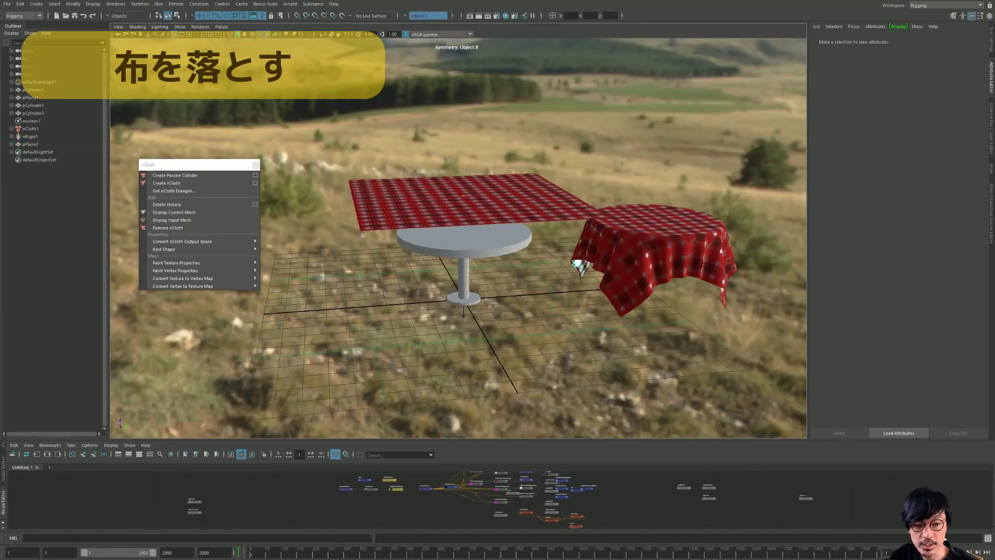
{"action": "left_click", "coordinate": [513, 216]}
Replace the cloth preset with solidRubber and play the drop twice from frame 1.
{"action": "left_click", "coordinate": [958, 61]}
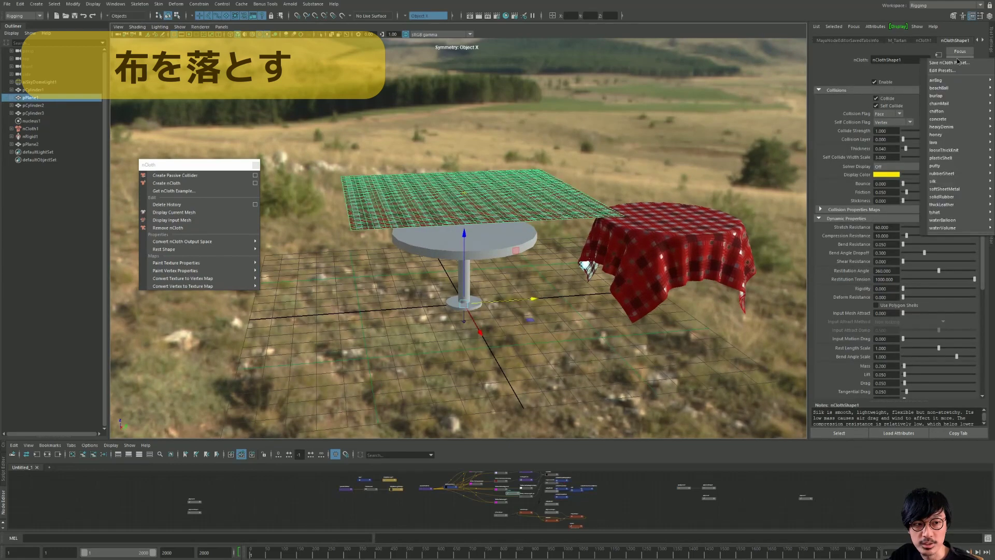
{"action": "mouse_move", "coordinate": [943, 197]}
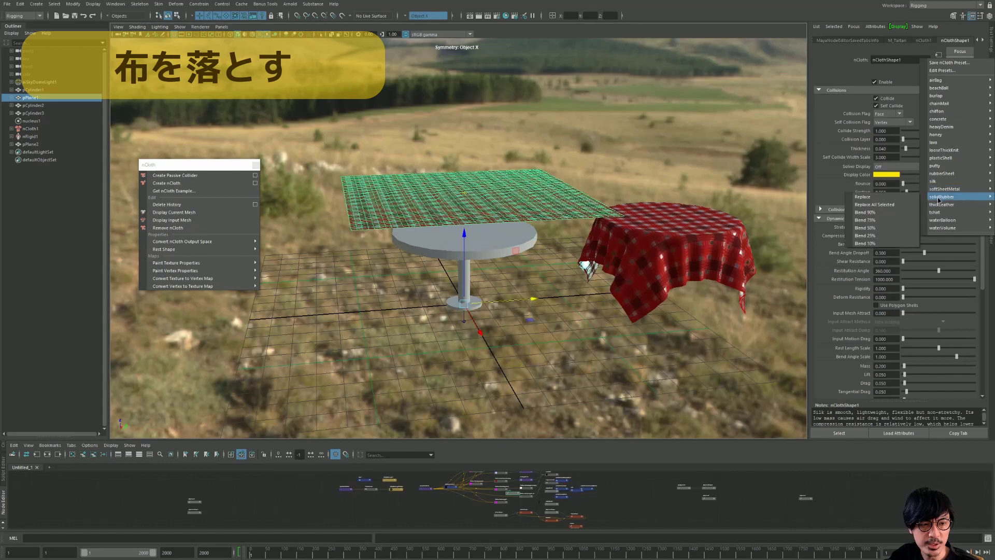
{"action": "left_click", "coordinate": [876, 198]}
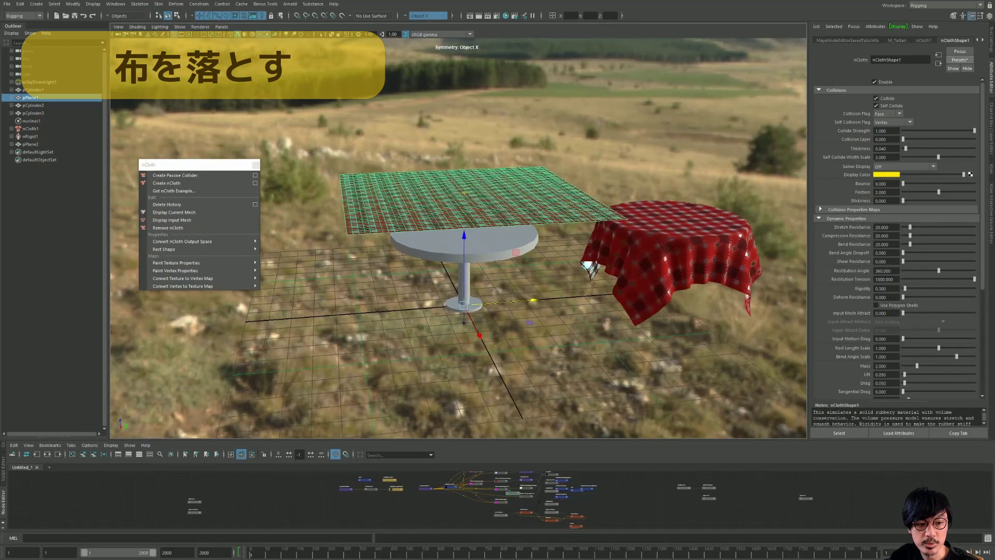
{"action": "key", "text": "alt+v"}
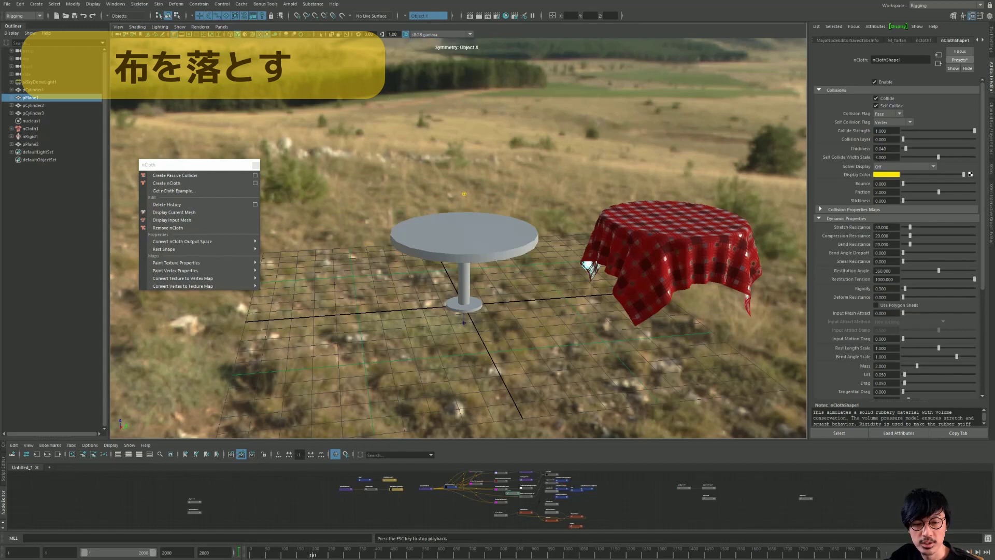
{"action": "key", "text": "Escape"}
{"action": "key", "text": "alt+shift+v"}
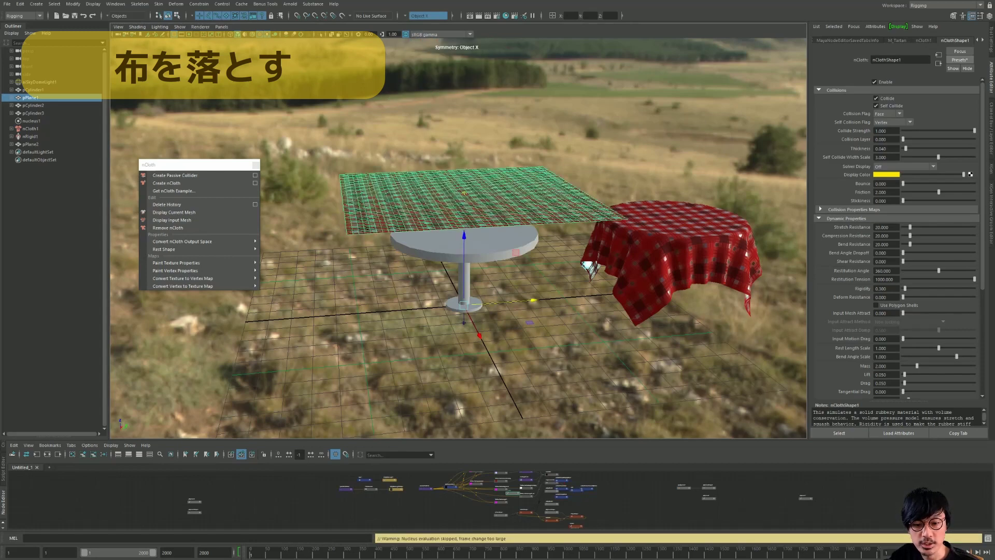
{"action": "key", "text": "alt+v"}
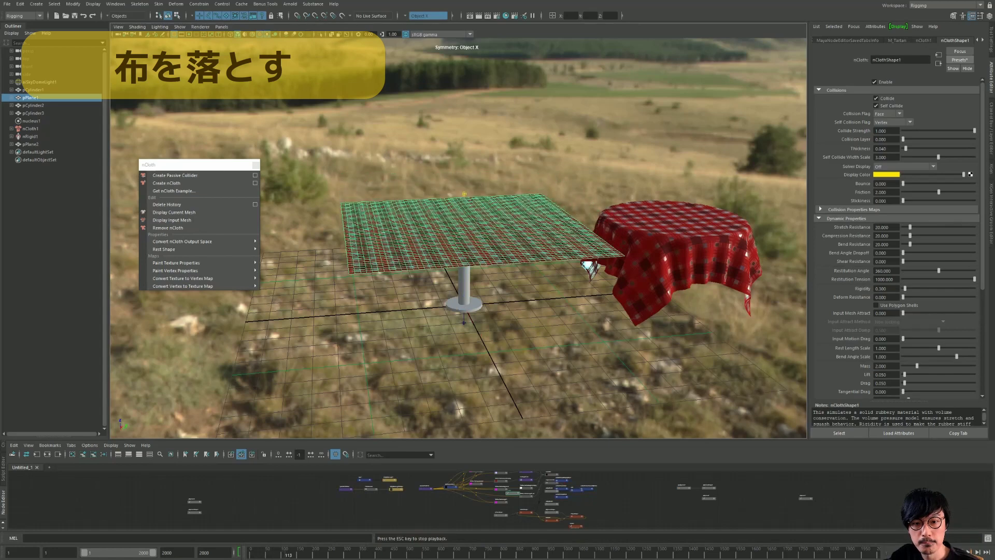
{"action": "left_click", "coordinate": [466, 234]}
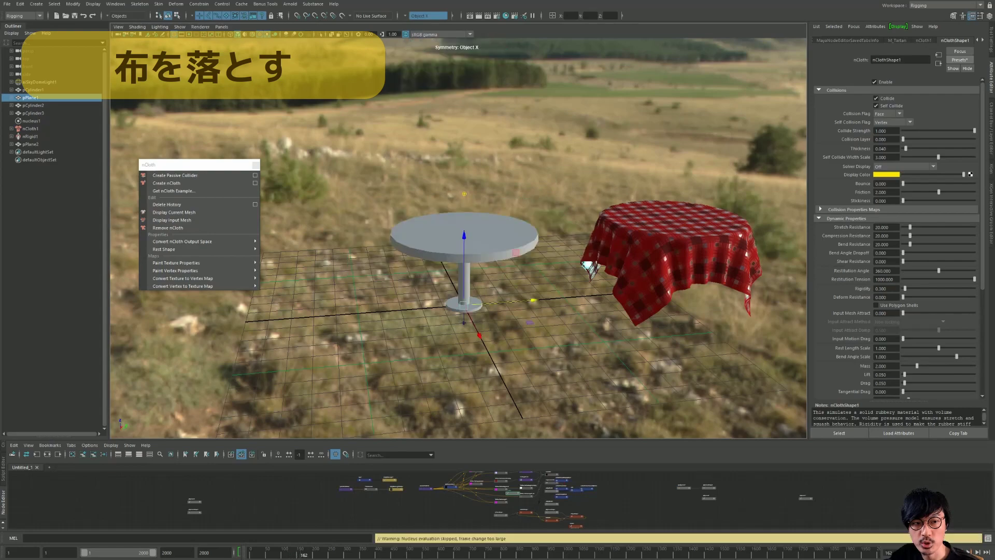
{"action": "left_click_drag", "start_coordinate": [519, 223], "coordinate": [508, 233], "text": "alt"}
{"action": "right_click_drag", "start_coordinate": [508, 233], "coordinate": [432, 280], "text": "alt"}
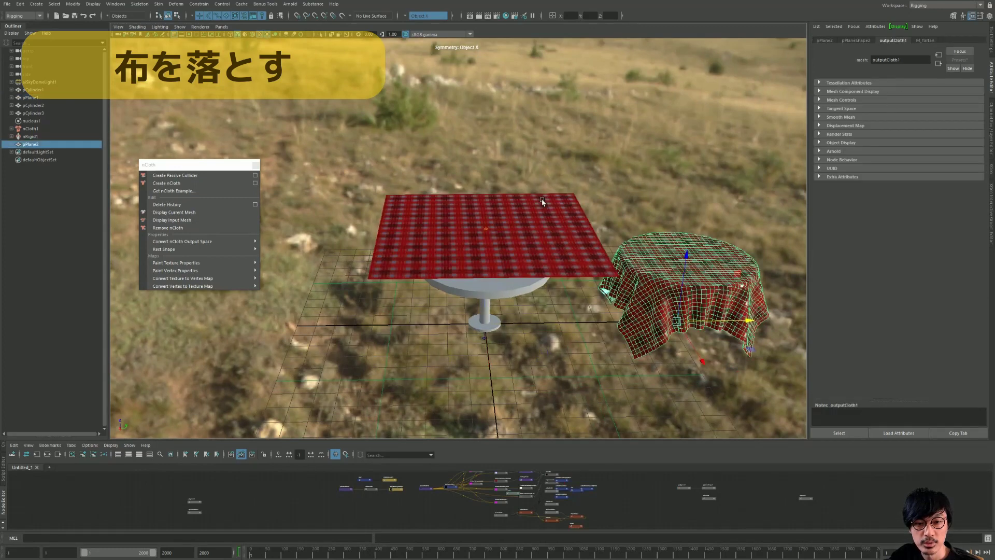
Give the flat plaid cloth the tshirt preset and play it draping over the table.
{"action": "left_click", "coordinate": [543, 201]}
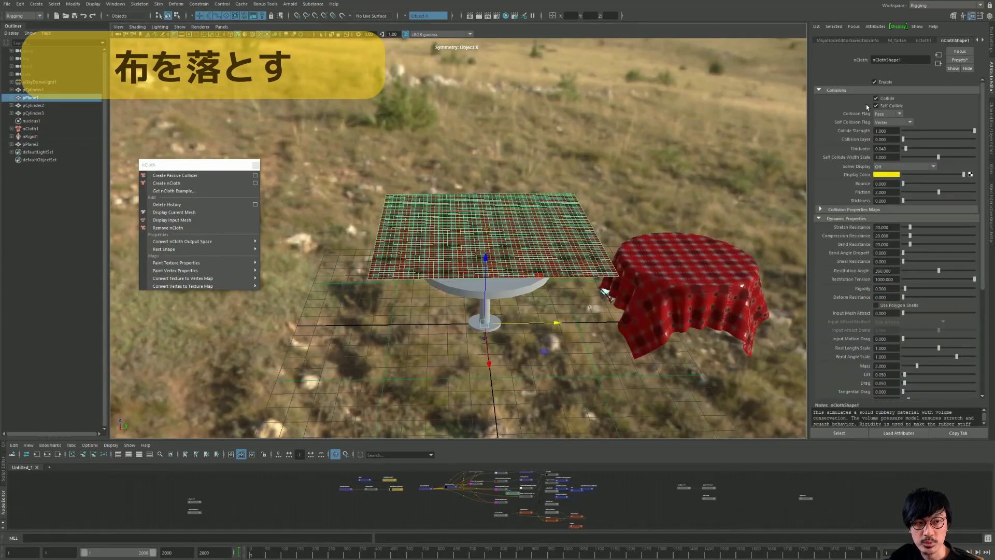
{"action": "left_click", "coordinate": [961, 61]}
{"action": "mouse_move", "coordinate": [940, 214]}
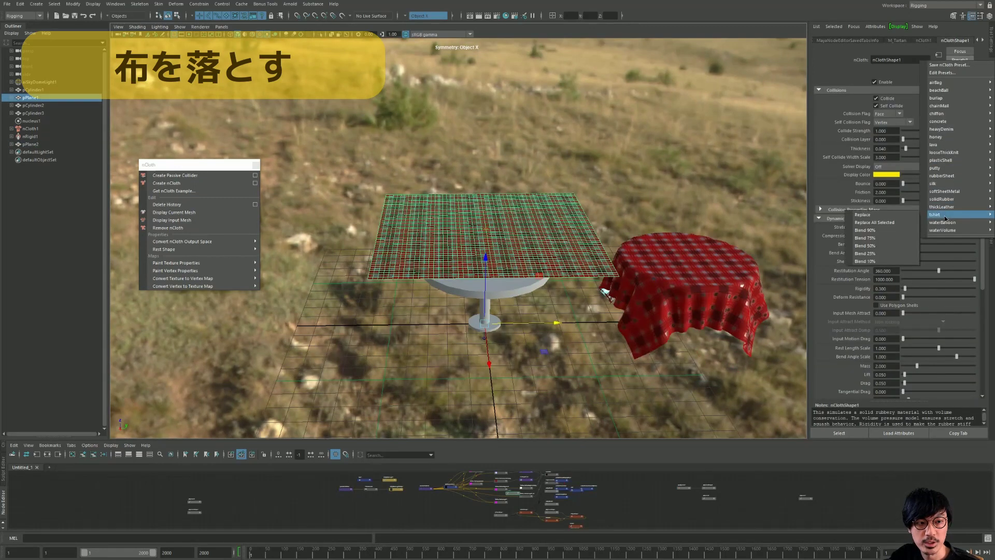
{"action": "left_click", "coordinate": [896, 220]}
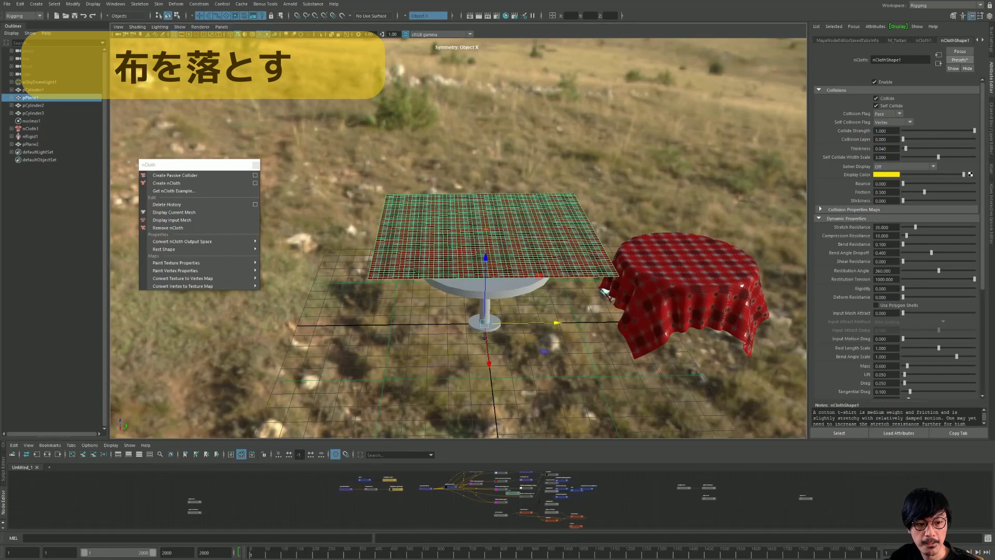
{"action": "key", "text": "alt+v"}
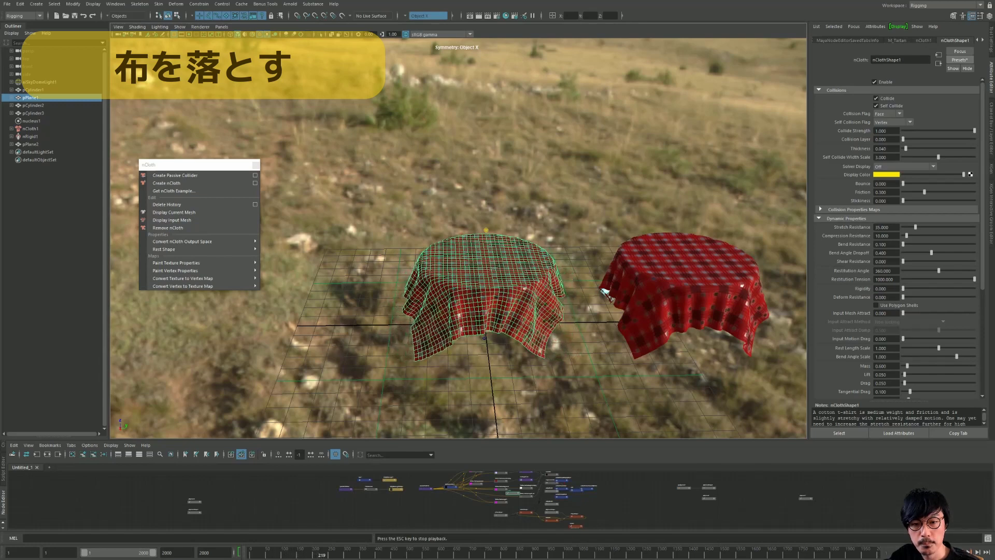
Stop playback, duplicate the draped cloth and move the copy far to the right.
{"action": "key", "text": "Escape"}
{"action": "left_click", "coordinate": [564, 229]}
{"action": "mouse_move", "coordinate": [565, 230]}
{"action": "left_mouse_down", "text": "alt"}
{"action": "mouse_move", "coordinate": [588, 215]}
{"action": "mouse_move", "coordinate": [581, 207]}
{"action": "mouse_move", "coordinate": [550, 280]}
{"action": "left_mouse_up", "text": "alt"}
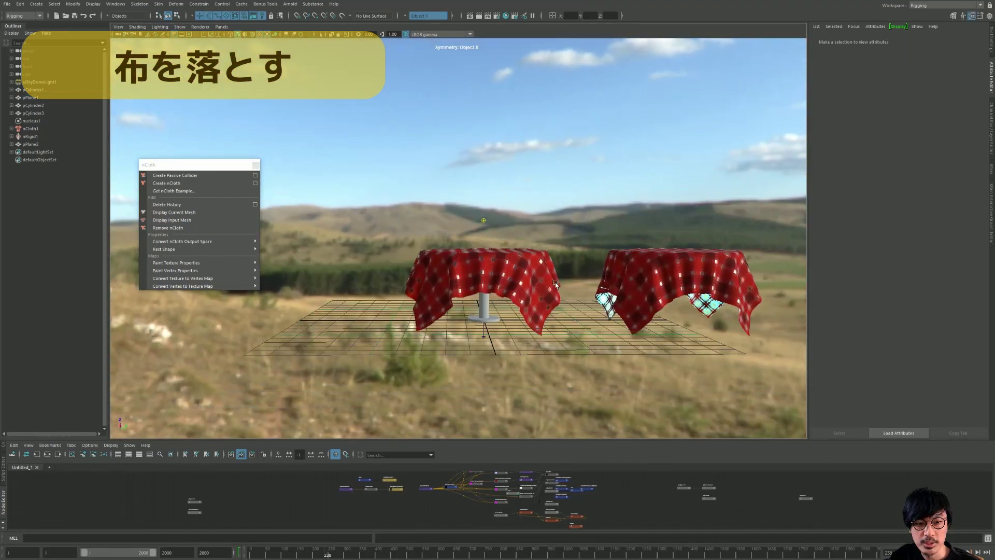
{"action": "left_click", "coordinate": [539, 291]}
{"action": "middle_click_drag", "start_coordinate": [540, 290], "coordinate": [457, 291], "text": "alt"}
{"action": "key", "text": "ctrl+d"}
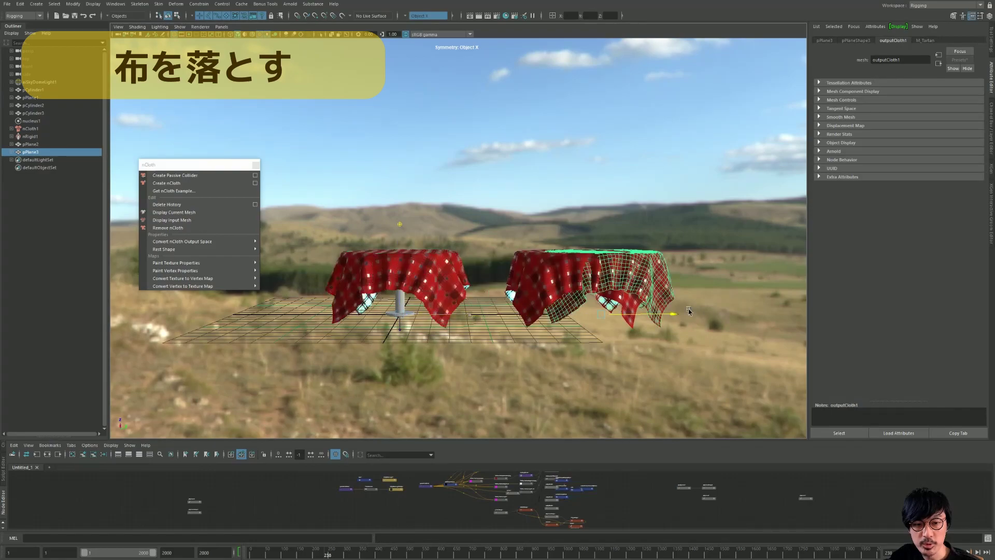
{"action": "mouse_move", "coordinate": [469, 314]}
{"action": "left_mouse_down"}
{"action": "mouse_move", "coordinate": [793, 309]}
{"action": "mouse_move", "coordinate": [767, 332]}
{"action": "left_mouse_up"}
{"action": "left_click", "coordinate": [499, 223]}
{"action": "mouse_move", "coordinate": [499, 223]}
{"action": "left_mouse_down", "text": "alt"}
{"action": "mouse_move", "coordinate": [499, 247]}
{"action": "mouse_move", "coordinate": [493, 218]}
{"action": "mouse_move", "coordinate": [516, 254]}
{"action": "mouse_move", "coordinate": [585, 271]}
{"action": "mouse_move", "coordinate": [658, 269]}
{"action": "mouse_move", "coordinate": [548, 270]}
{"action": "mouse_move", "coordinate": [574, 290]}
{"action": "mouse_move", "coordinate": [559, 307]}
{"action": "mouse_move", "coordinate": [580, 295]}
{"action": "left_mouse_up", "text": "alt"}
{"action": "left_click", "coordinate": [545, 311]}
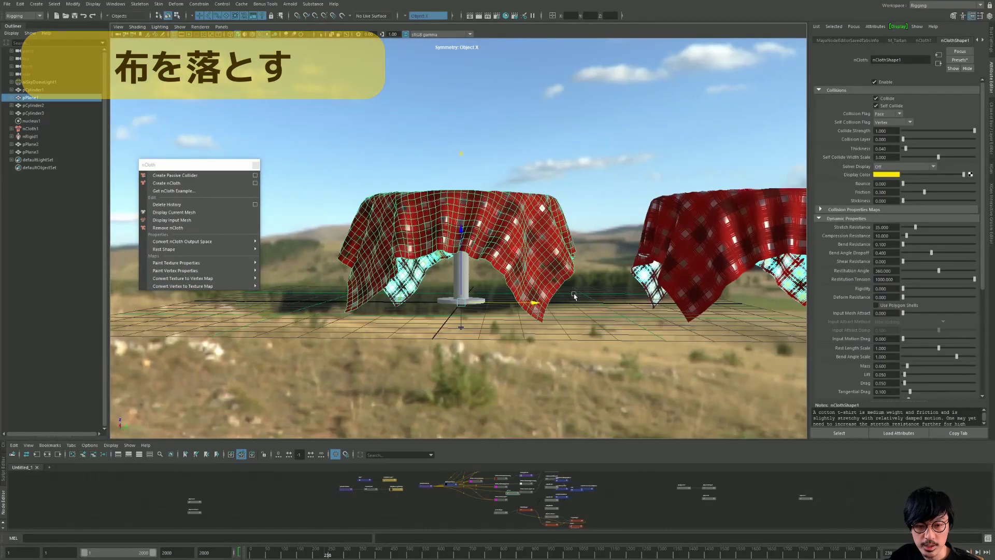
Inspect the draped cloth in the front orthographic view, then return to perspective.
{"action": "key", "text": "space"}
{"action": "scroll", "coordinate": [595, 329], "scroll_direction": "up", "scroll_amount": 3}
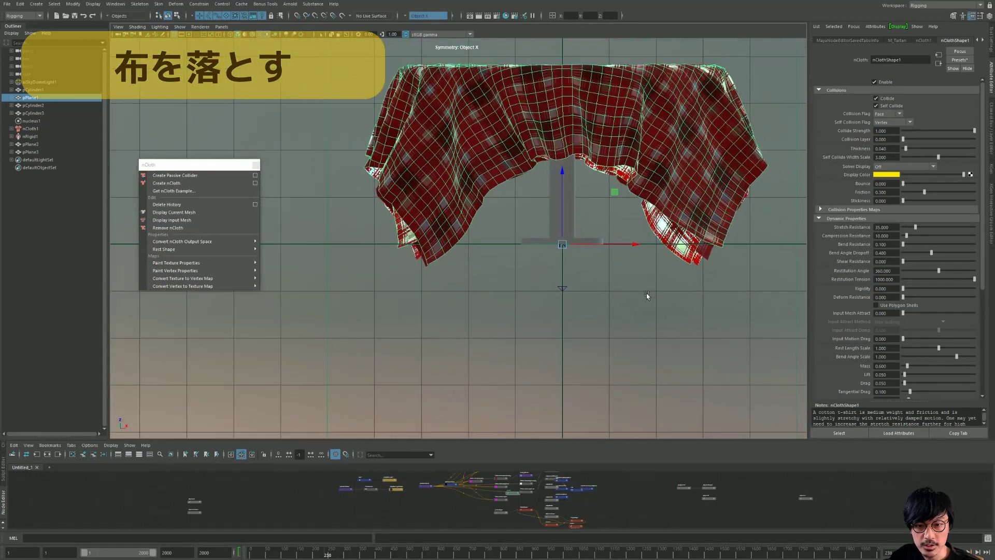
{"action": "scroll", "coordinate": [551, 292], "scroll_direction": "up", "scroll_amount": 3}
{"action": "scroll", "coordinate": [551, 291], "scroll_direction": "up", "scroll_amount": 1}
{"action": "middle_click_drag", "start_coordinate": [534, 248], "coordinate": [507, 217], "text": "alt"}
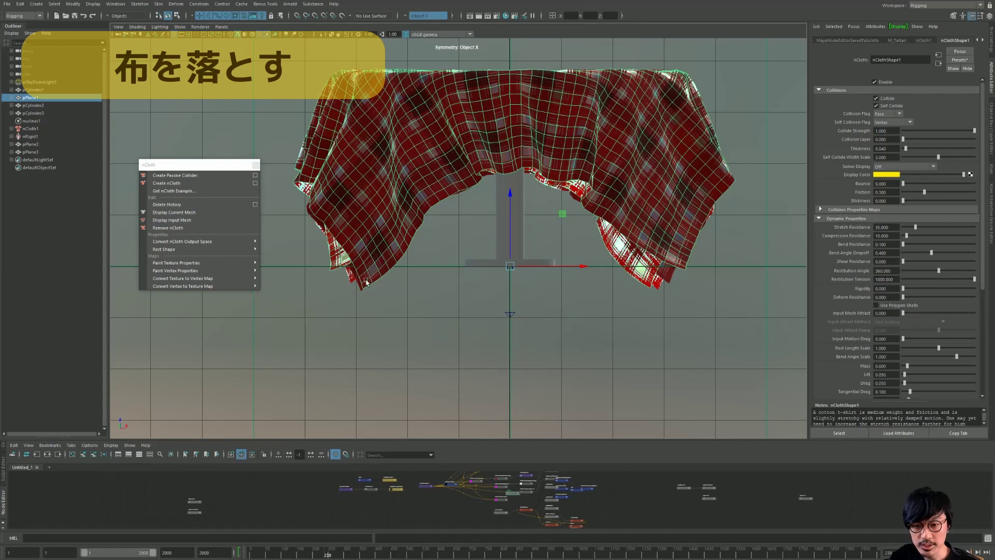
{"action": "scroll", "coordinate": [365, 281], "scroll_direction": "down", "scroll_amount": 2}
{"action": "key", "text": "space"}
{"action": "left_click_drag", "start_coordinate": [373, 273], "coordinate": [425, 193], "text": "alt"}
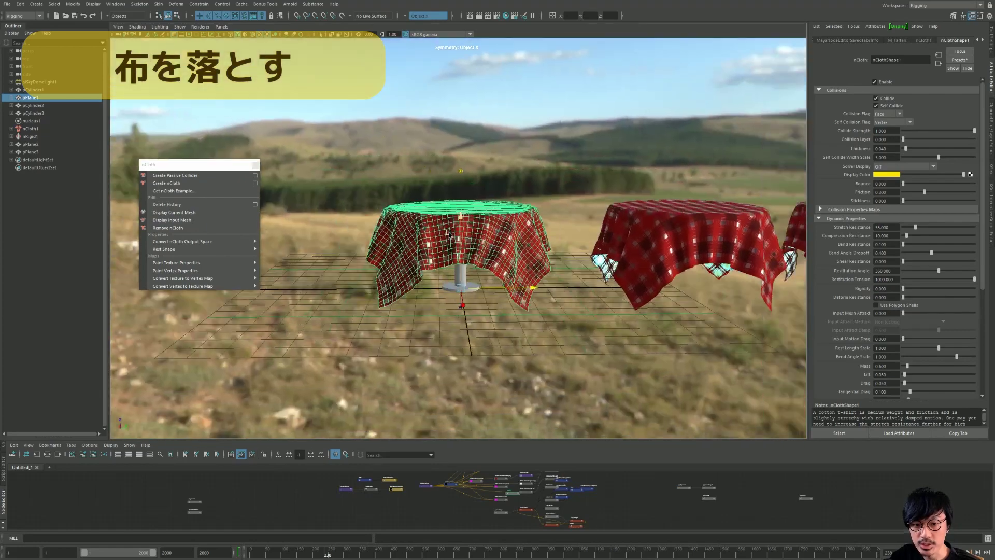
{"action": "left_click", "coordinate": [425, 193]}
Create a polygon plane from the hotbox and scale it into a large ground floor.
{"action": "key", "text": "space"}
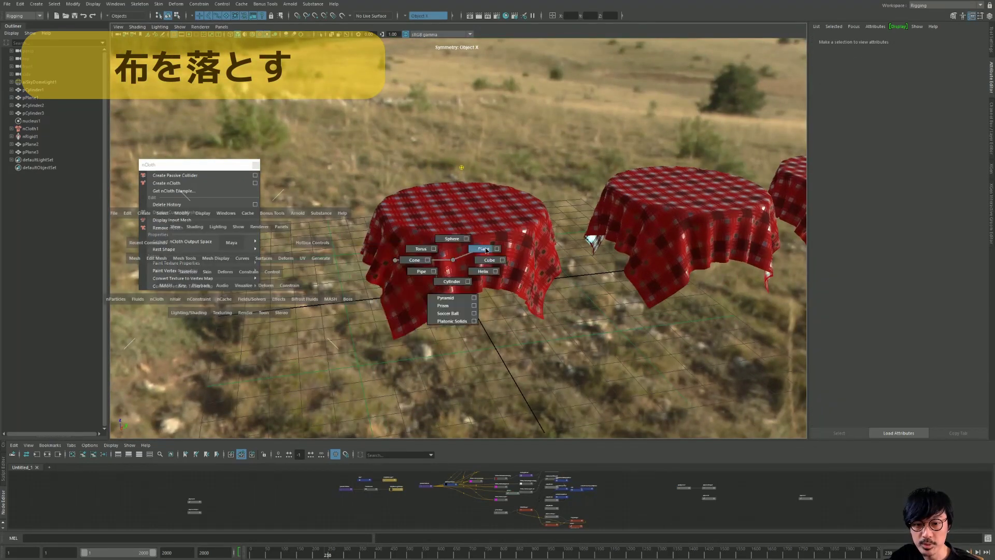
{"action": "left_click", "coordinate": [486, 250]}
{"action": "mouse_move", "coordinate": [486, 251]}
{"action": "left_mouse_down", "text": "alt"}
{"action": "mouse_move", "coordinate": [421, 278]}
{"action": "mouse_move", "coordinate": [515, 250]}
{"action": "left_mouse_up", "text": "alt"}
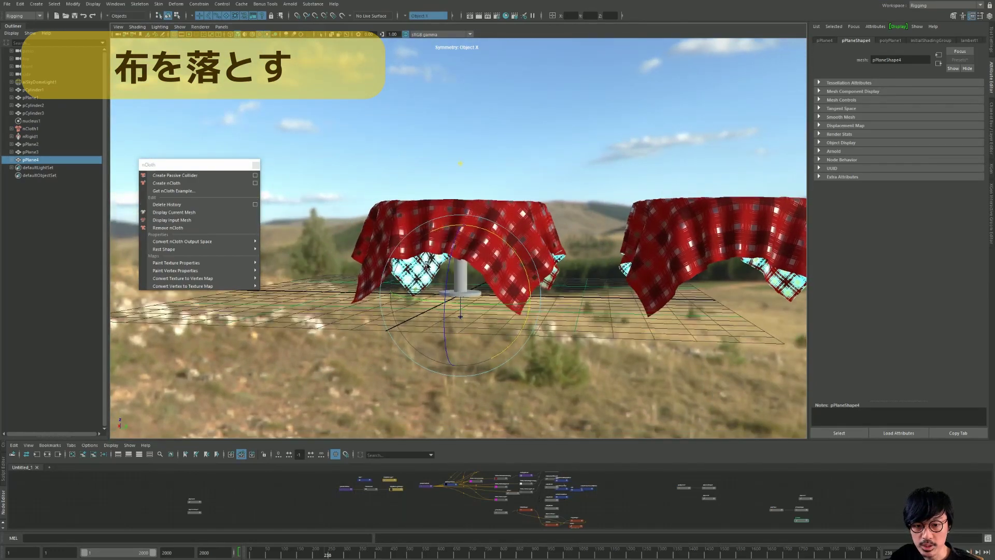
{"action": "left_click_drag", "start_coordinate": [435, 222], "coordinate": [548, 242], "text": "alt"}
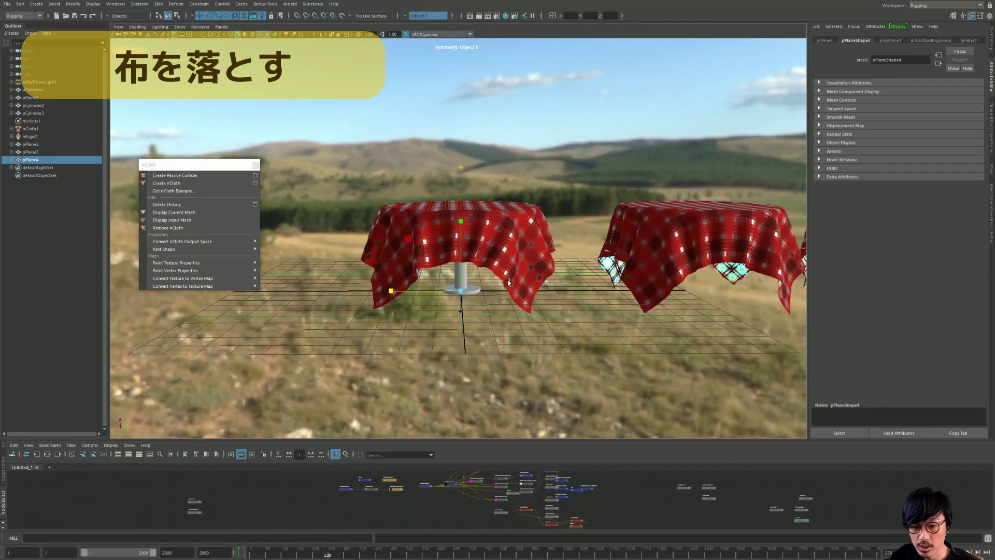
{"action": "mouse_move", "coordinate": [460, 292]}
{"action": "left_mouse_down"}
{"action": "mouse_move", "coordinate": [513, 290]}
{"action": "mouse_move", "coordinate": [458, 234]}
{"action": "left_mouse_up"}
{"action": "left_click", "coordinate": [29, 120]}
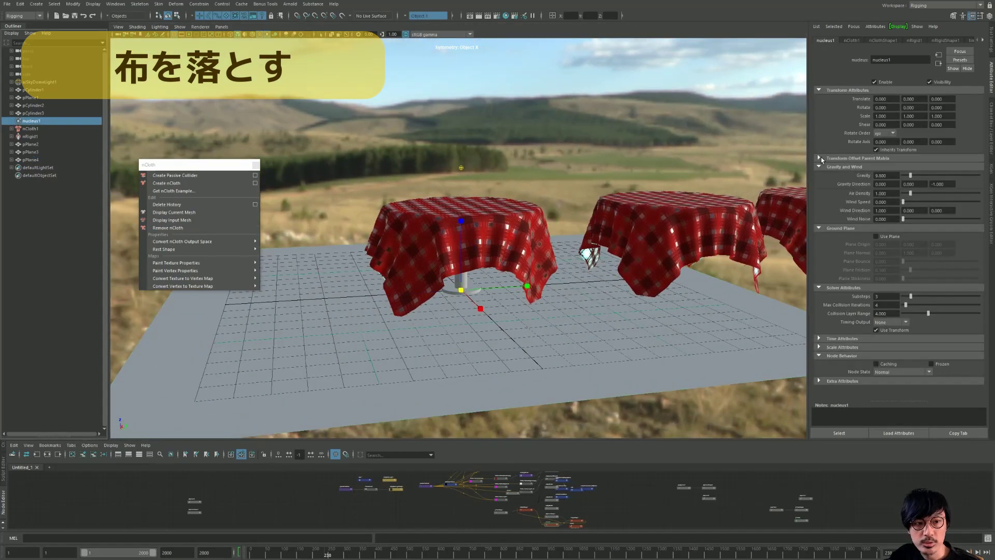
Enable the nucleus Use Plane, move the big grey plane far left, and test the simulation.
{"action": "left_click", "coordinate": [876, 237]}
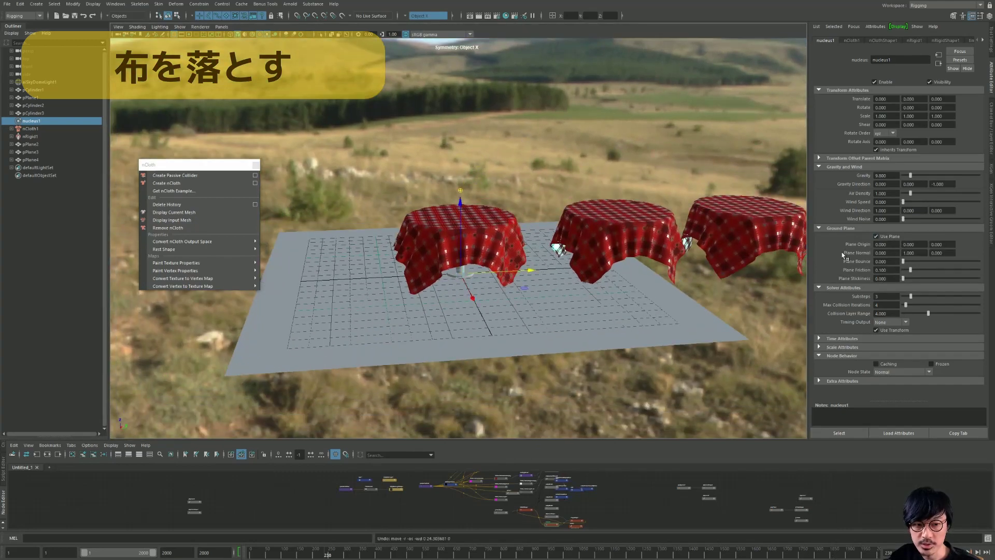
{"action": "scroll", "coordinate": [555, 248], "scroll_direction": "down", "scroll_amount": 2}
{"action": "left_click", "coordinate": [486, 269]}
{"action": "scroll", "coordinate": [486, 269], "scroll_direction": "down", "scroll_amount": 2}
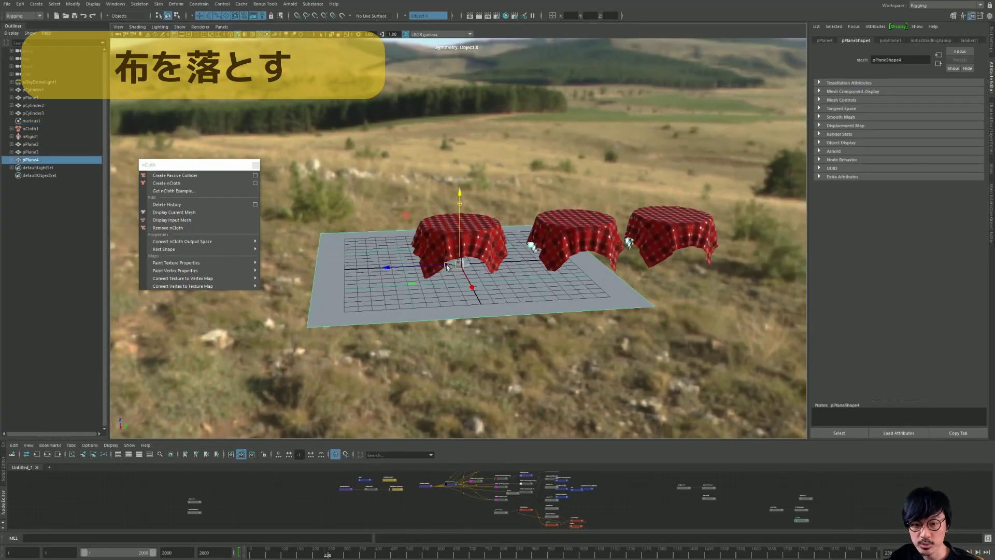
{"action": "left_click_drag", "start_coordinate": [446, 264], "coordinate": [119, 267]}
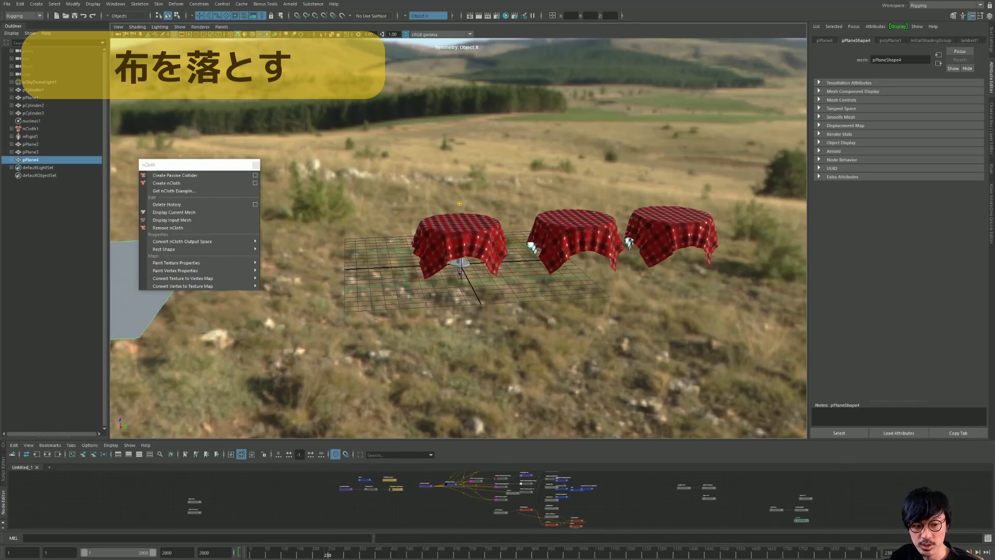
{"action": "key", "text": "alt+shift+v"}
{"action": "key", "text": "alt+v"}
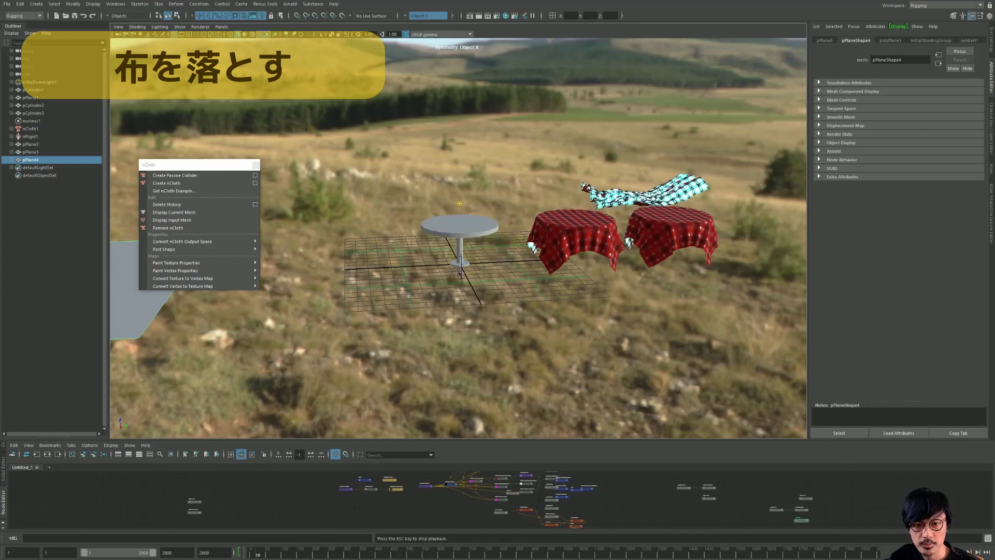
{"action": "key", "text": "Escape"}
{"action": "key", "text": "alt+shift+v"}
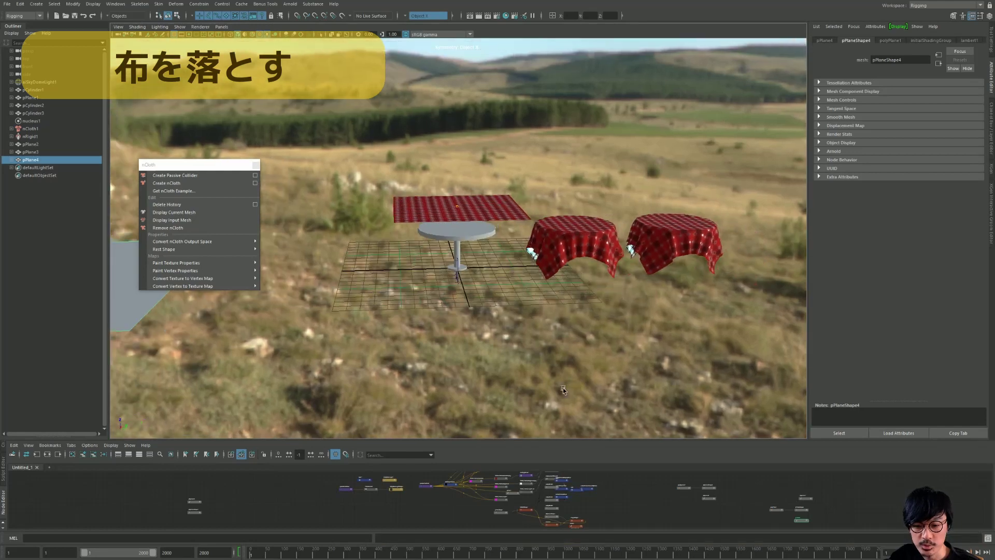
Set the timeline Playback Speed to Real-time and play the simulation.
{"action": "scroll", "coordinate": [563, 388], "scroll_direction": "up", "scroll_amount": 3}
{"action": "right_click", "coordinate": [298, 549]}
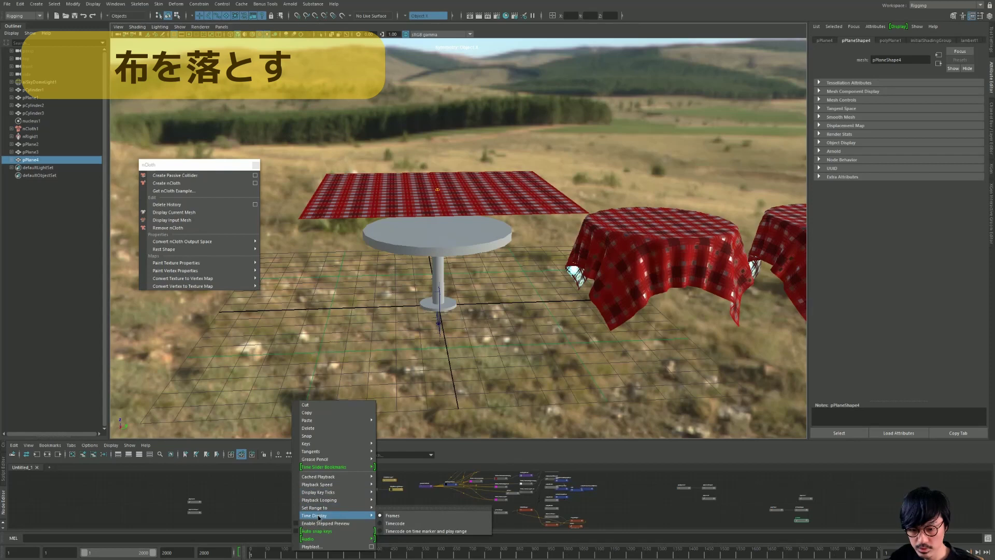
{"action": "mouse_move", "coordinate": [317, 484]}
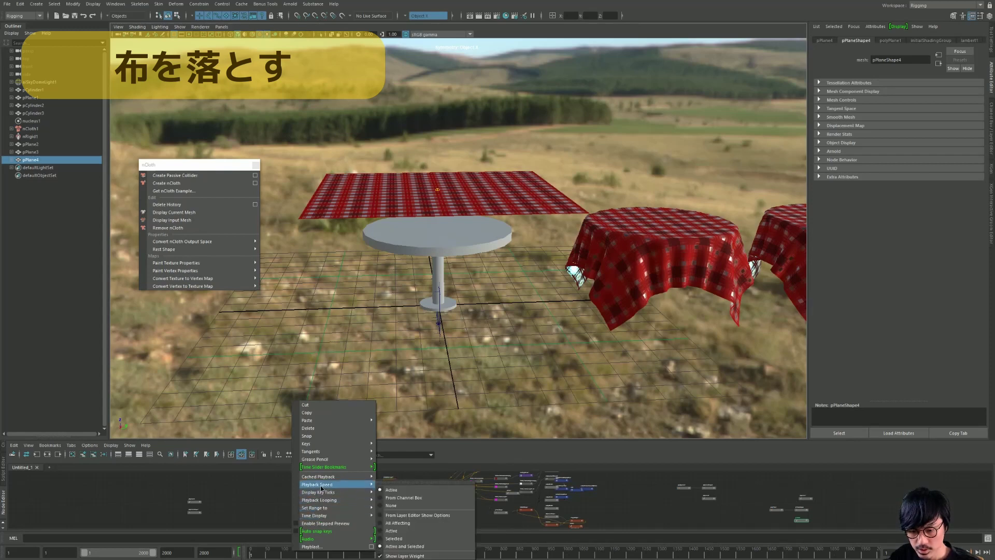
{"action": "left_click", "coordinate": [392, 486]}
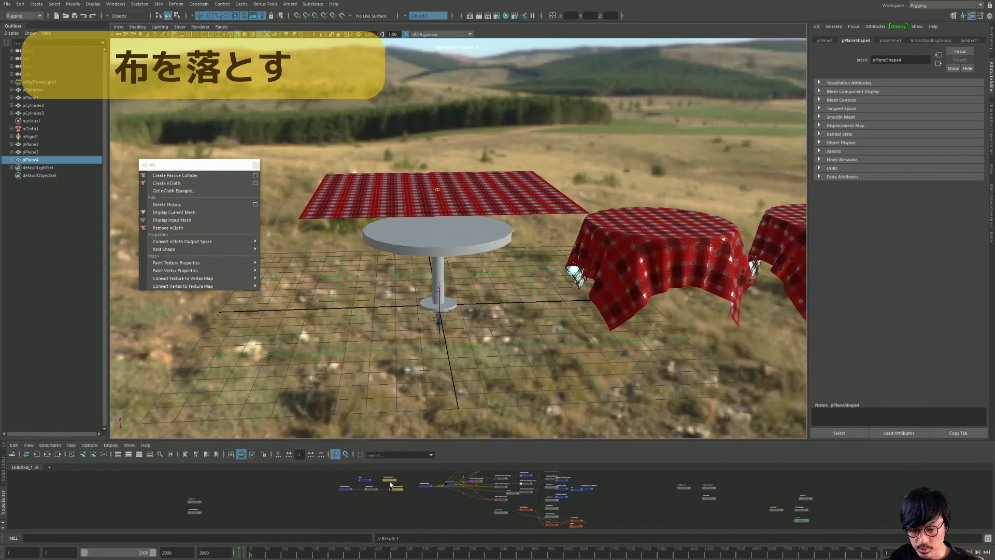
{"action": "key", "text": "alt+v"}
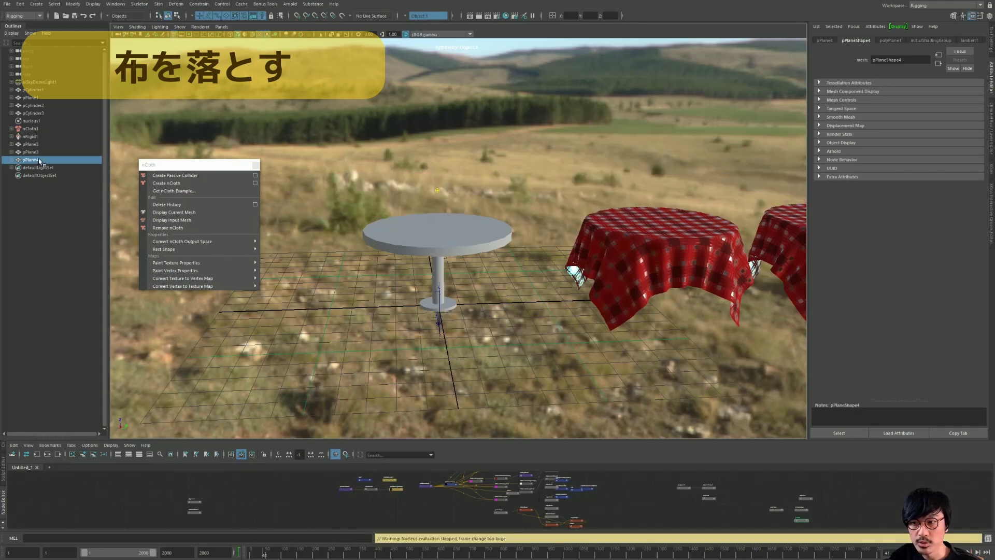
Set the nucleus1 ground plane normal to 0, 0, 1 and replay the cloth drape from frame 1.
{"action": "left_click", "coordinate": [31, 121]}
{"action": "key", "text": "f"}
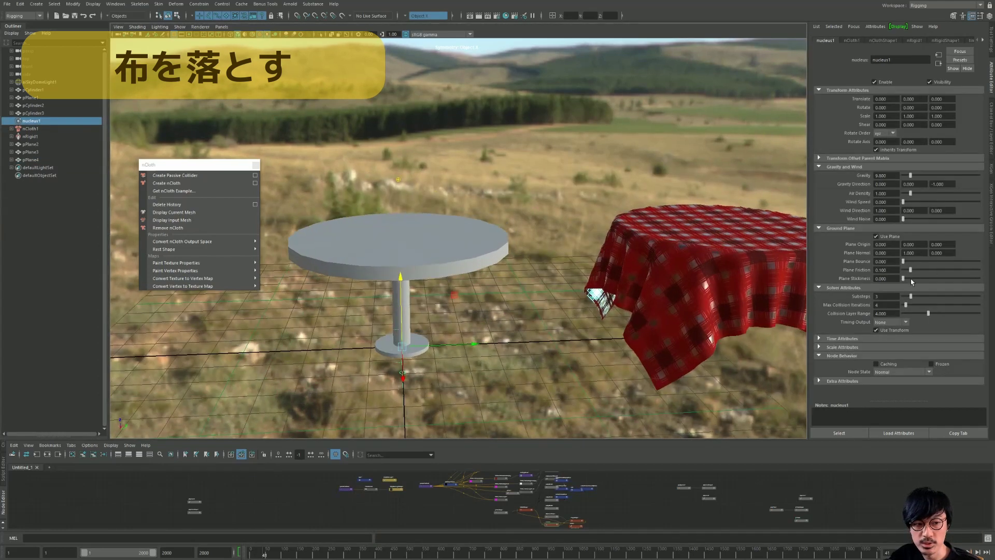
{"action": "left_click", "coordinate": [877, 236]}
{"action": "left_click", "coordinate": [877, 236]}
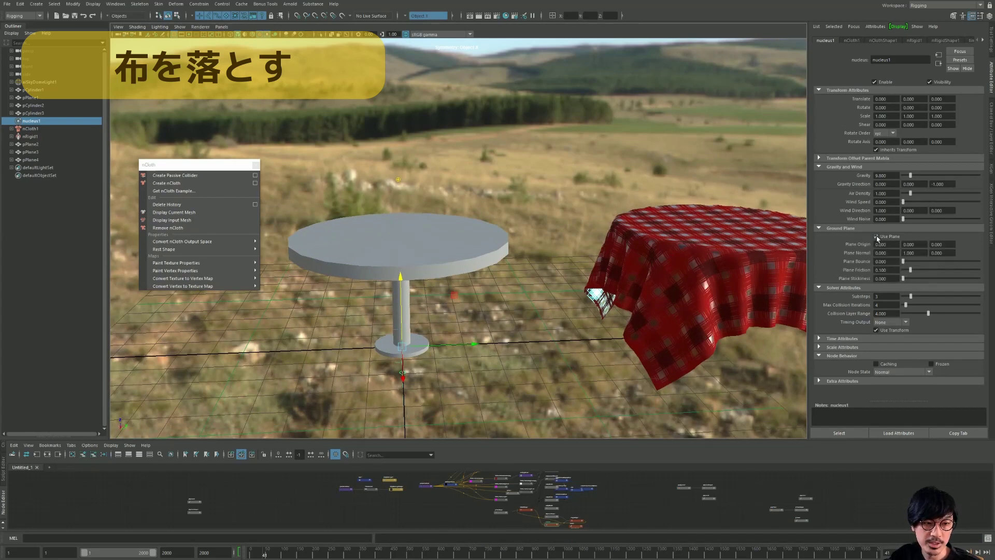
{"action": "left_click", "coordinate": [915, 253]}
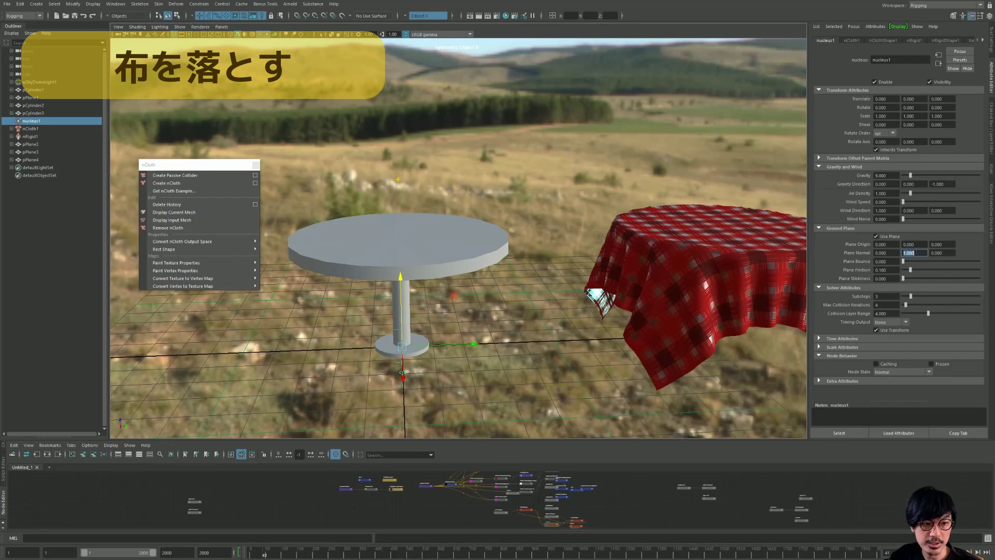
{"action": "type", "text": "0"}
{"action": "key", "text": "Tab"}
{"action": "type", "text": "1"}
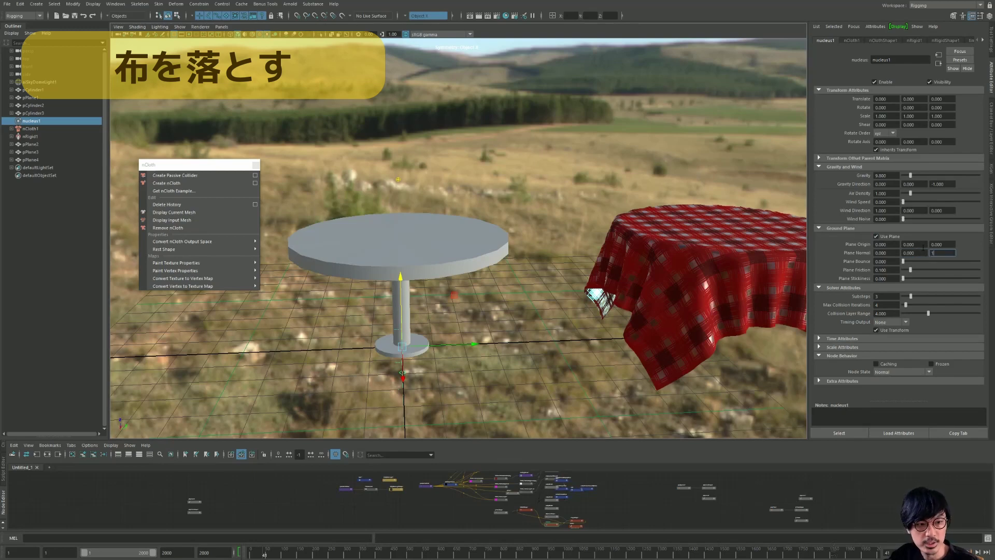
{"action": "key", "text": "Return"}
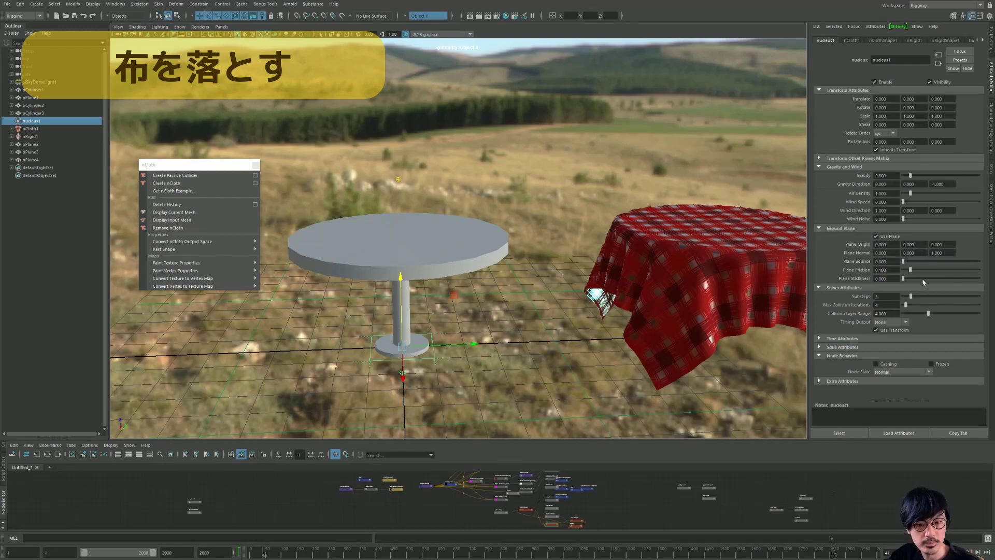
{"action": "key", "text": "alt+shift+v"}
{"action": "key", "text": "alt+v"}
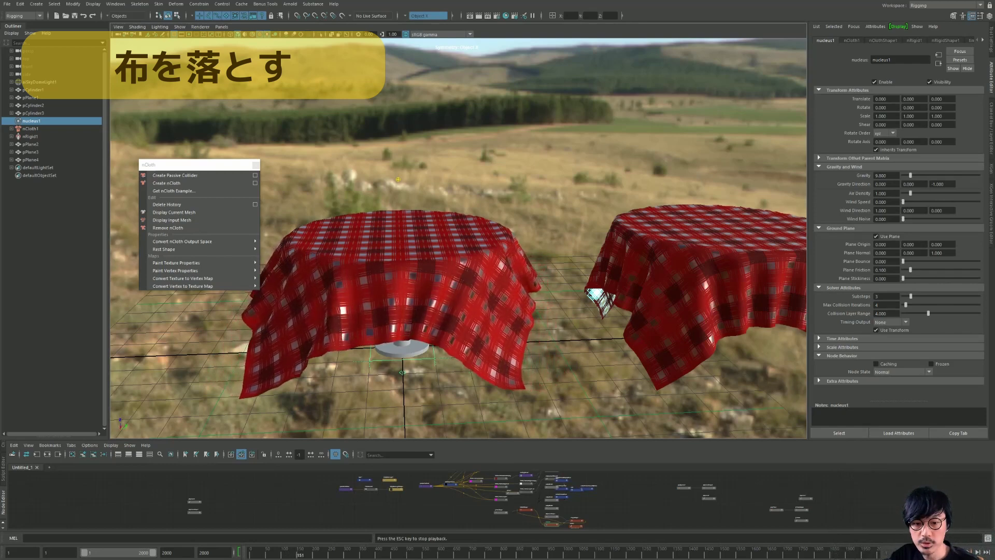
Stop playback and examine the draped cloth from front and elevated views.
{"action": "key", "text": "Escape"}
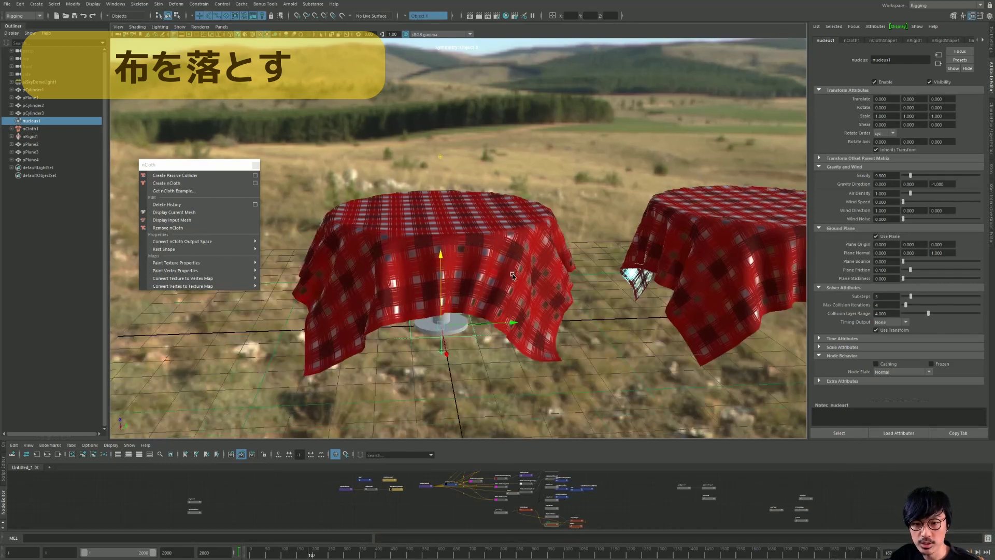
{"action": "left_click_drag", "start_coordinate": [538, 259], "coordinate": [539, 303]}
{"action": "right_click_drag", "start_coordinate": [538, 302], "coordinate": [645, 312], "text": "alt"}
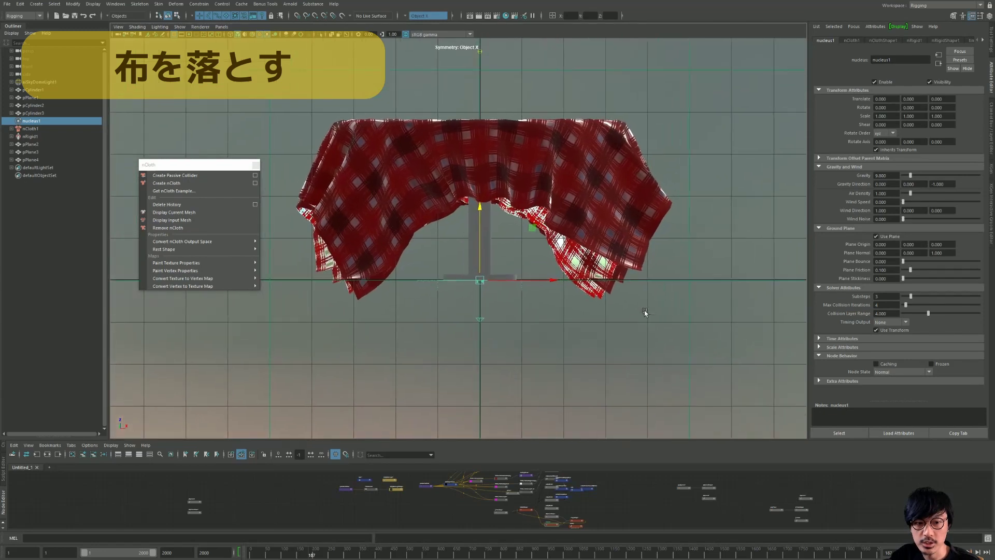
{"action": "key", "text": "alt+v"}
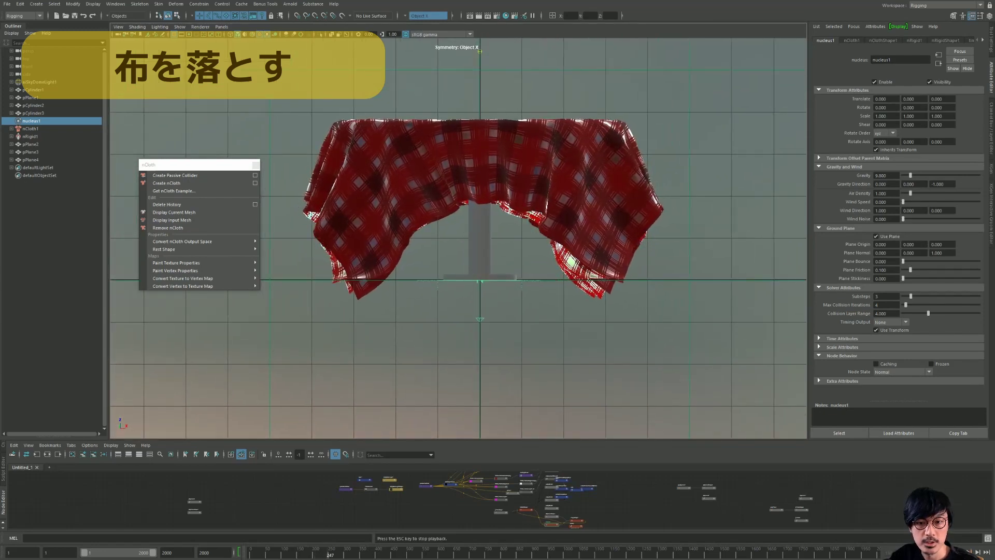
{"action": "key", "text": "Escape"}
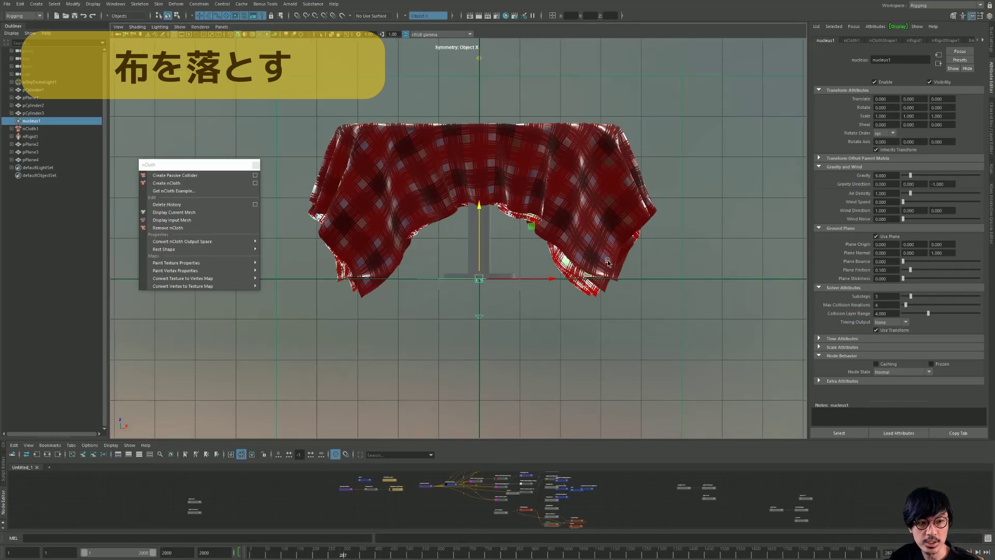
{"action": "scroll", "coordinate": [669, 308], "scroll_direction": "up", "scroll_amount": 2}
{"action": "mouse_move", "coordinate": [669, 309]}
{"action": "left_mouse_down", "text": "alt"}
{"action": "mouse_move", "coordinate": [643, 284]}
{"action": "mouse_move", "coordinate": [730, 292]}
{"action": "mouse_move", "coordinate": [716, 332]}
{"action": "left_mouse_up", "text": "alt"}
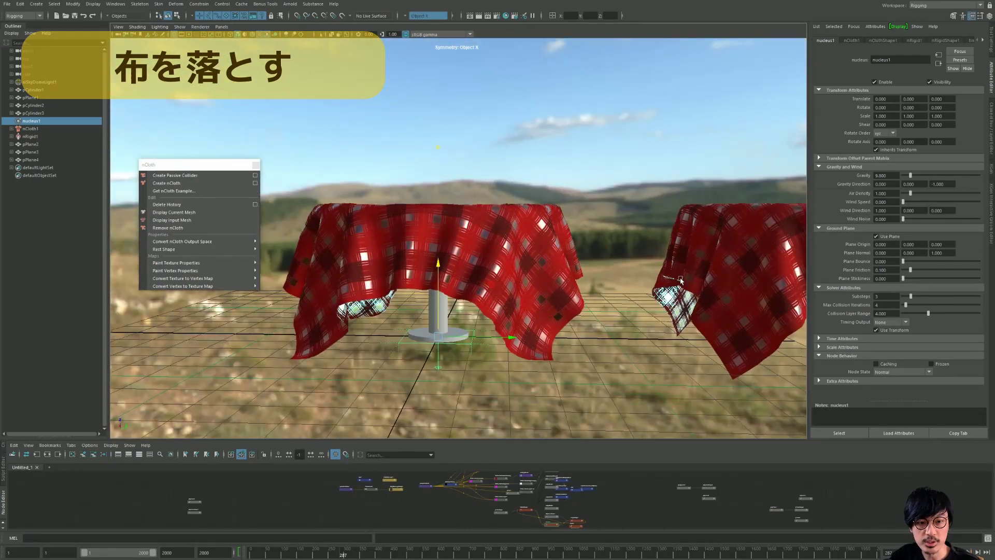
{"action": "left_click_drag", "start_coordinate": [681, 280], "coordinate": [622, 290], "text": "alt"}
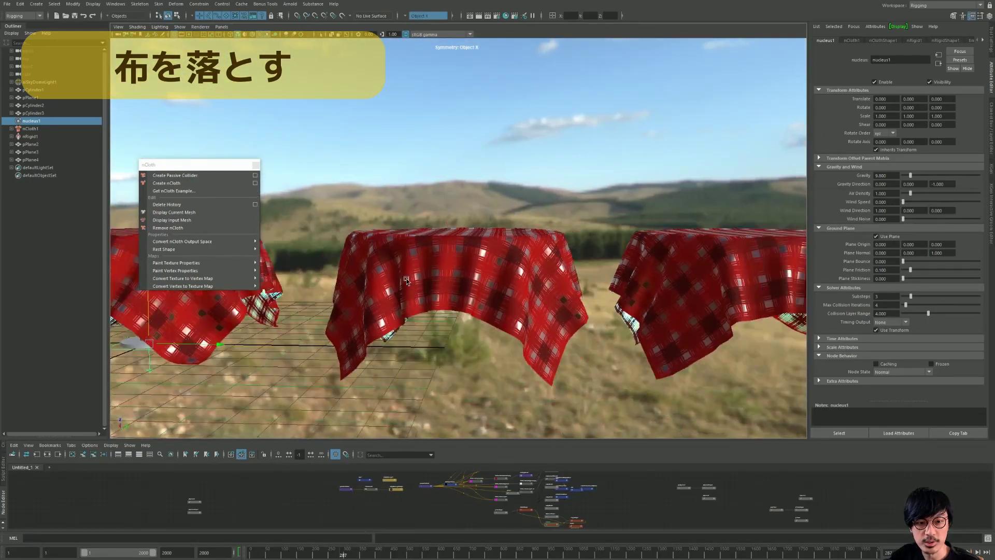
Delete the two extra cloth copies, then rewind and replay the remaining cloth's drop.
{"action": "left_click_drag", "start_coordinate": [570, 207], "coordinate": [778, 363]}
{"action": "key", "text": "Delete"}
{"action": "left_click_drag", "start_coordinate": [526, 304], "coordinate": [553, 312], "text": "alt"}
{"action": "key", "text": "space"}
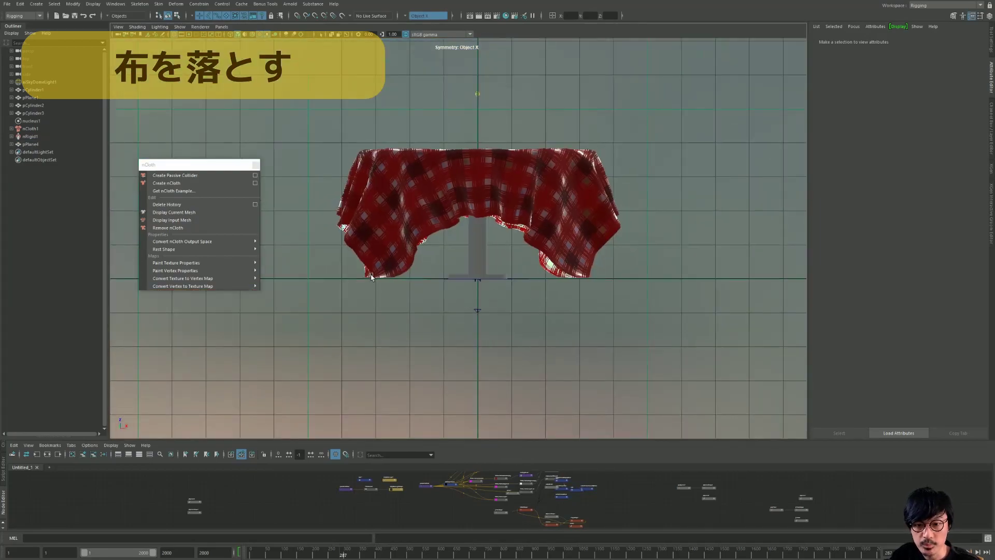
{"action": "left_click", "coordinate": [371, 276]}
{"action": "key", "text": "space"}
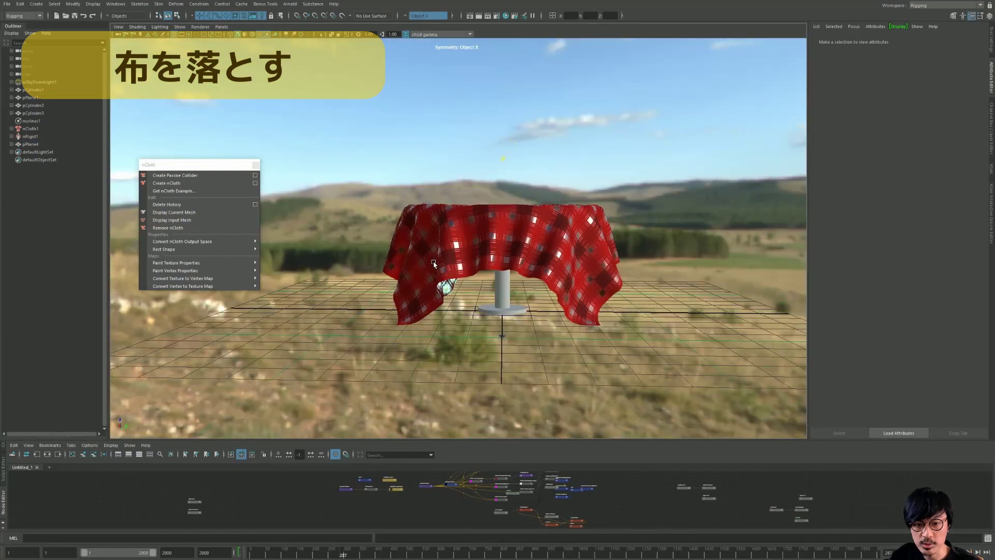
{"action": "left_click_drag", "start_coordinate": [434, 264], "coordinate": [383, 269], "text": "alt"}
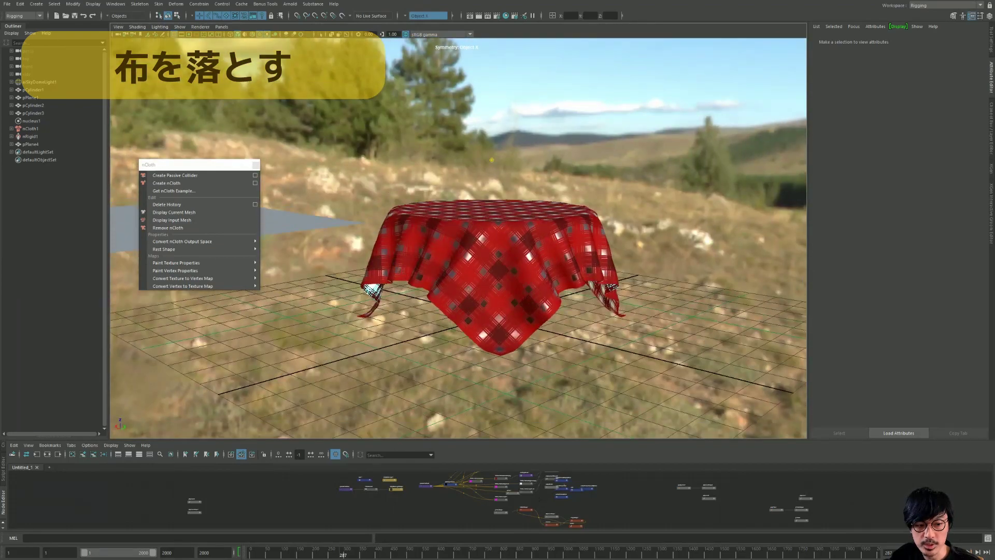
{"action": "key", "text": "alt+shift+v"}
{"action": "key", "text": "alt+v"}
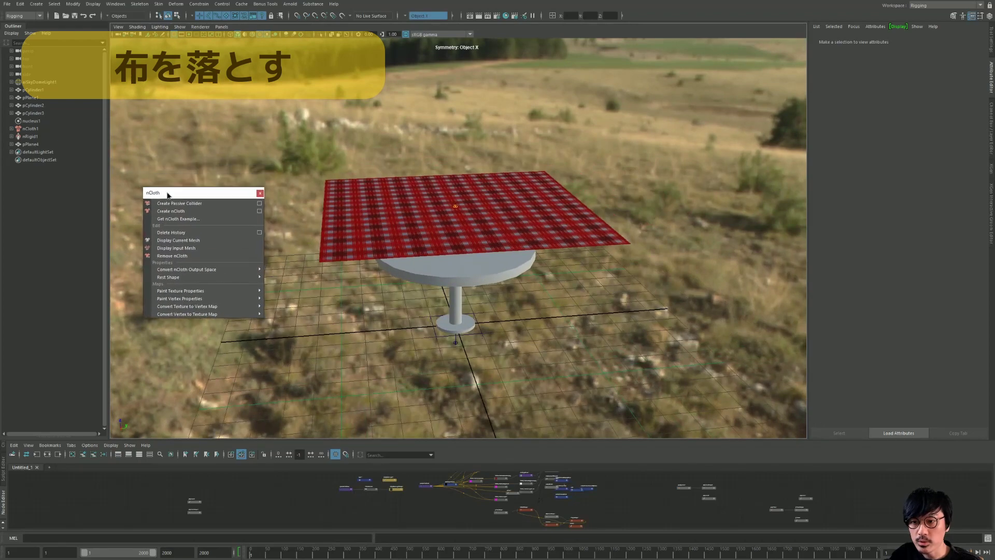
Move the torn-off nCloth menu aside and load nucleus1, showing gravity 9.800, in the Attribute Editor.
{"action": "left_click_drag", "start_coordinate": [145, 165], "coordinate": [148, 192]}
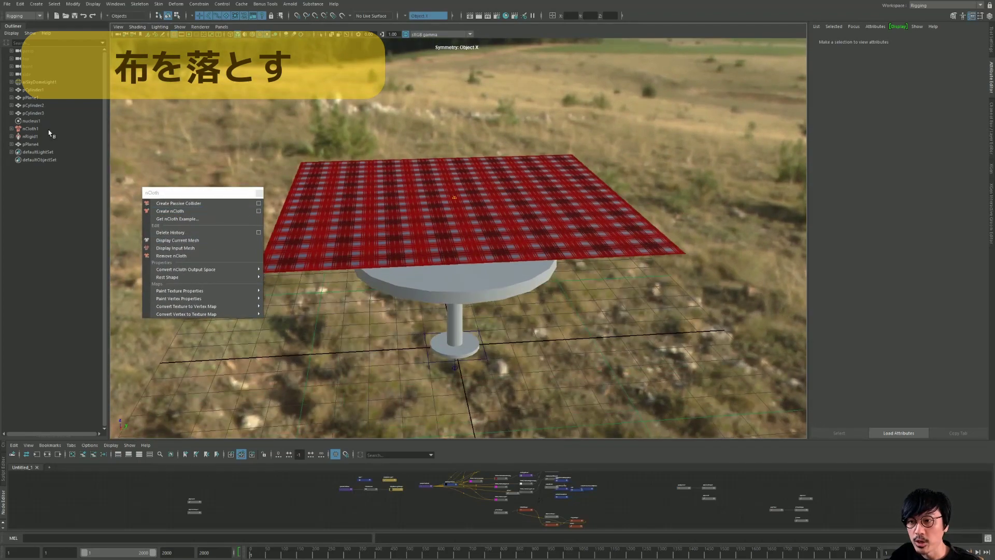
{"action": "left_click", "coordinate": [32, 121]}
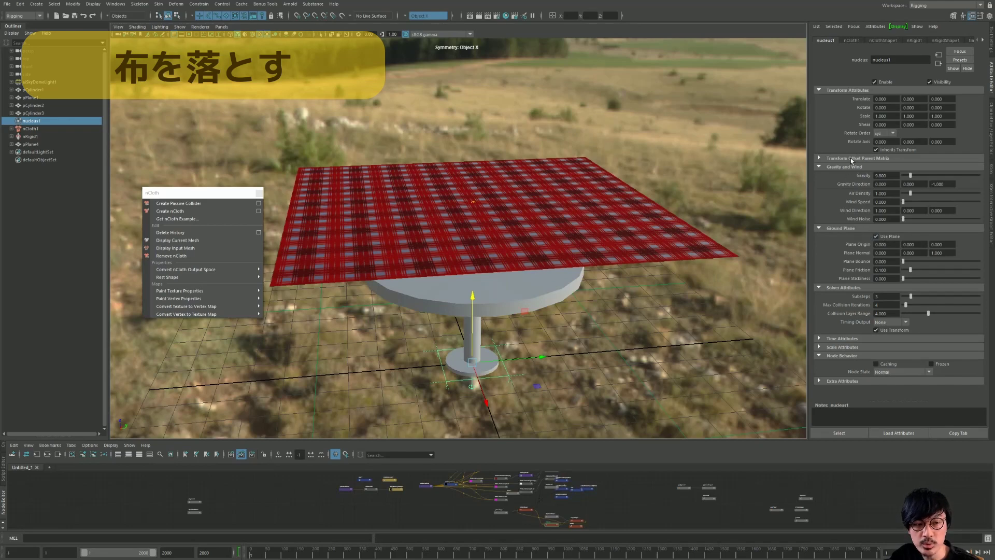
Select nCloth1 and expand its Force Field Generation and Force Field Maps sections.
{"action": "left_click_drag", "start_coordinate": [648, 218], "coordinate": [609, 246], "text": "alt"}
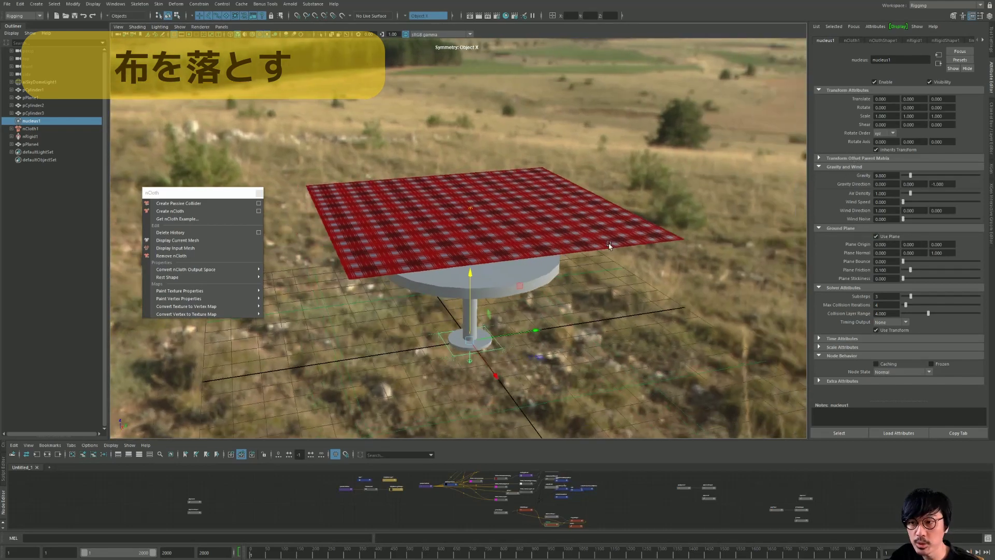
{"action": "scroll", "coordinate": [194, 114], "scroll_direction": "up", "scroll_amount": 2}
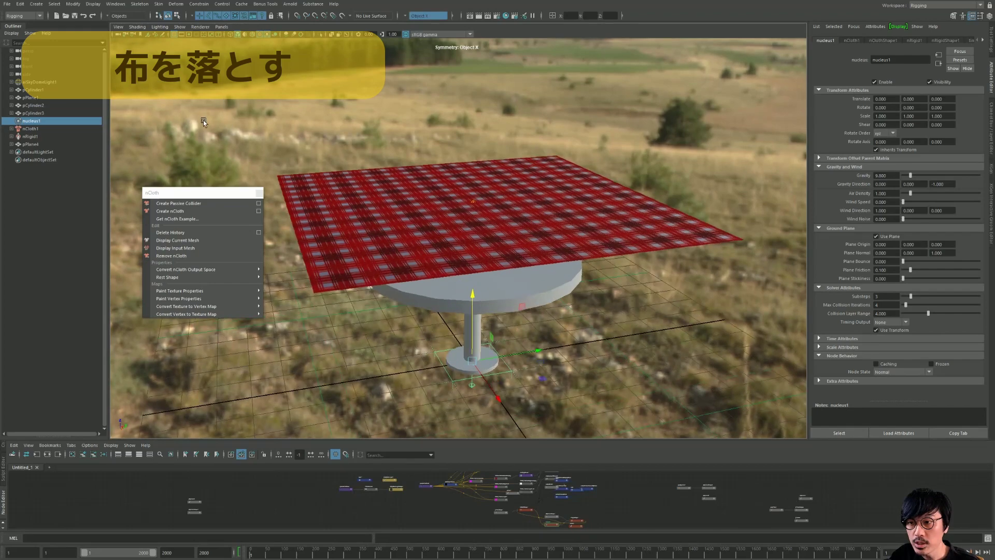
{"action": "left_click", "coordinate": [33, 129]}
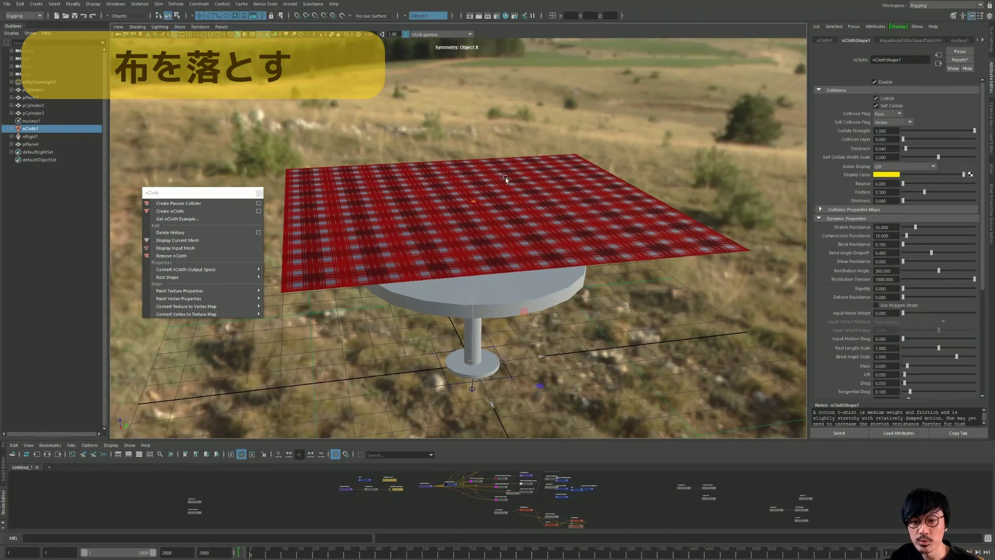
{"action": "left_click", "coordinate": [819, 219]}
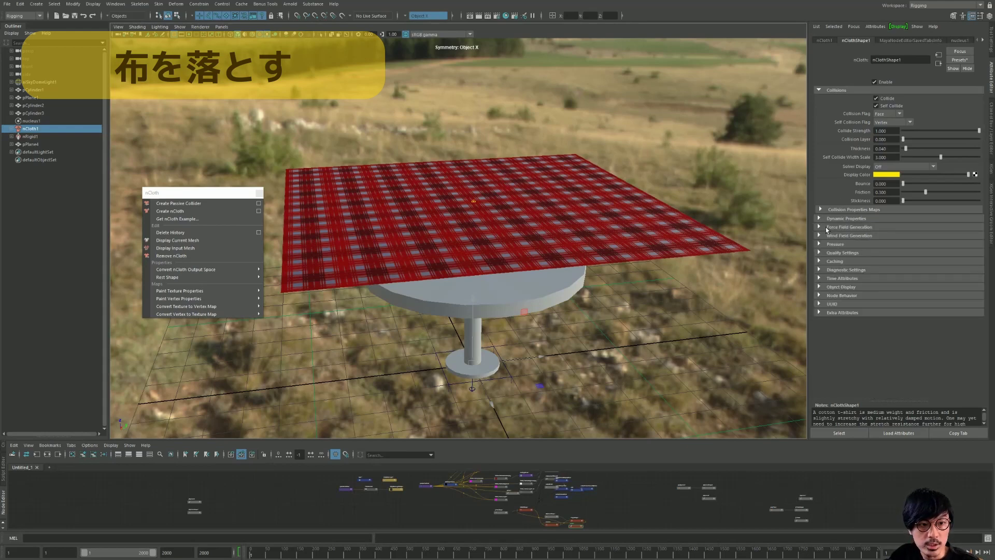
{"action": "left_click", "coordinate": [829, 228]}
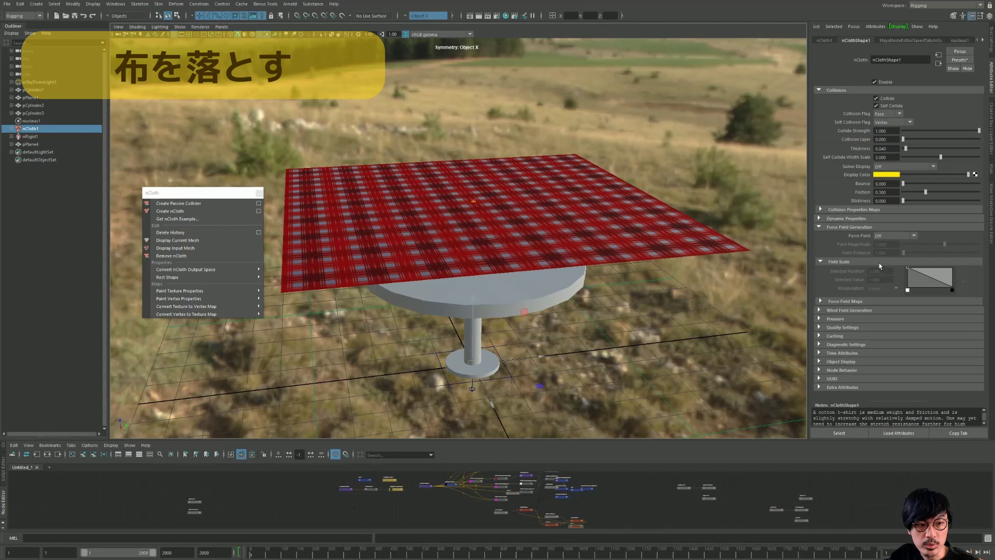
{"action": "left_click", "coordinate": [833, 303]}
Leave Force Field at Off and review the cloth's collision and dynamic property settings.
{"action": "left_click", "coordinate": [889, 236]}
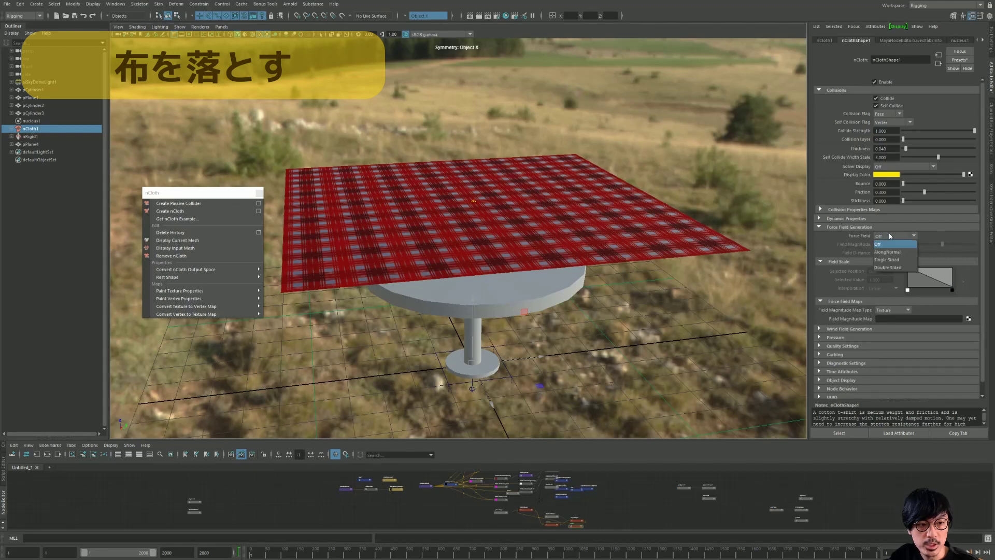
{"action": "left_click", "coordinate": [881, 236]}
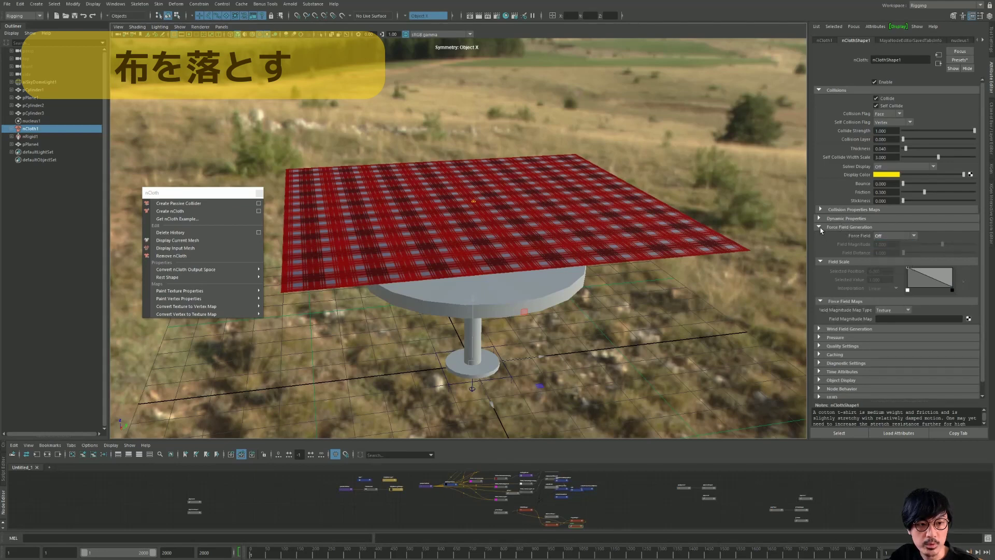
{"action": "left_click", "coordinate": [820, 227]}
{"action": "left_click", "coordinate": [820, 218]}
{"action": "scroll", "coordinate": [833, 220], "scroll_direction": "down", "scroll_amount": 2}
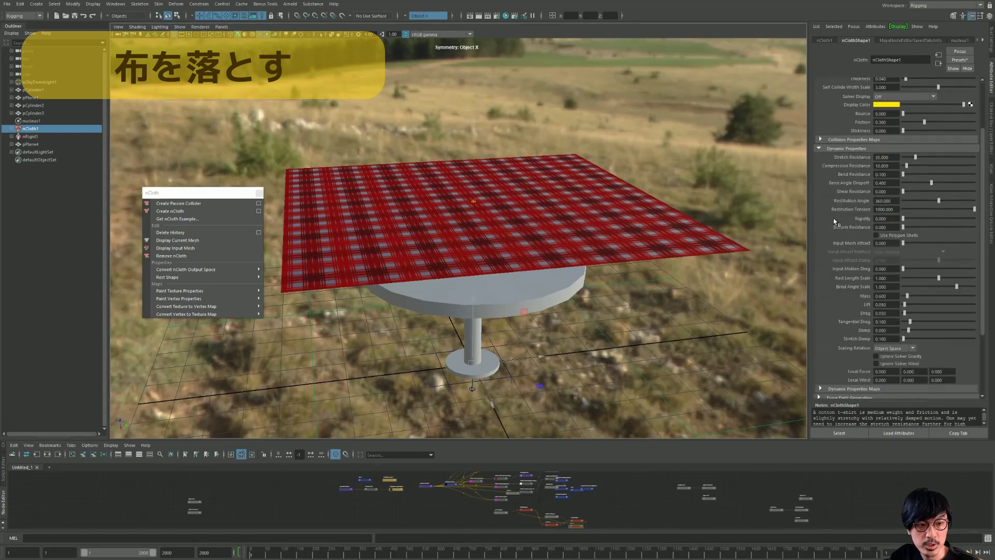
{"action": "scroll", "coordinate": [834, 220], "scroll_direction": "down", "scroll_amount": 3}
{"action": "scroll", "coordinate": [835, 220], "scroll_direction": "down", "scroll_amount": 1}
{"action": "scroll", "coordinate": [835, 220], "scroll_direction": "up", "scroll_amount": 3}
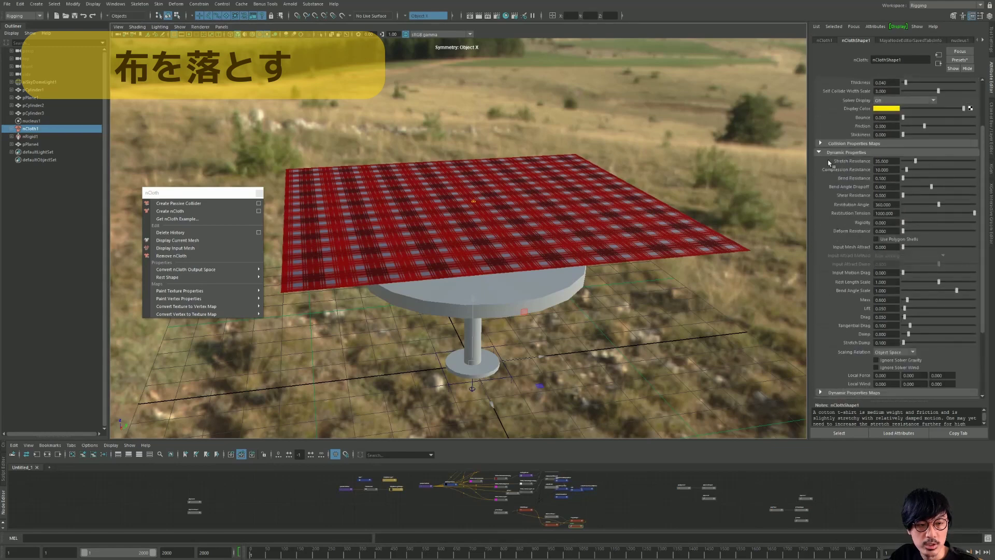
{"action": "left_click", "coordinate": [822, 152]}
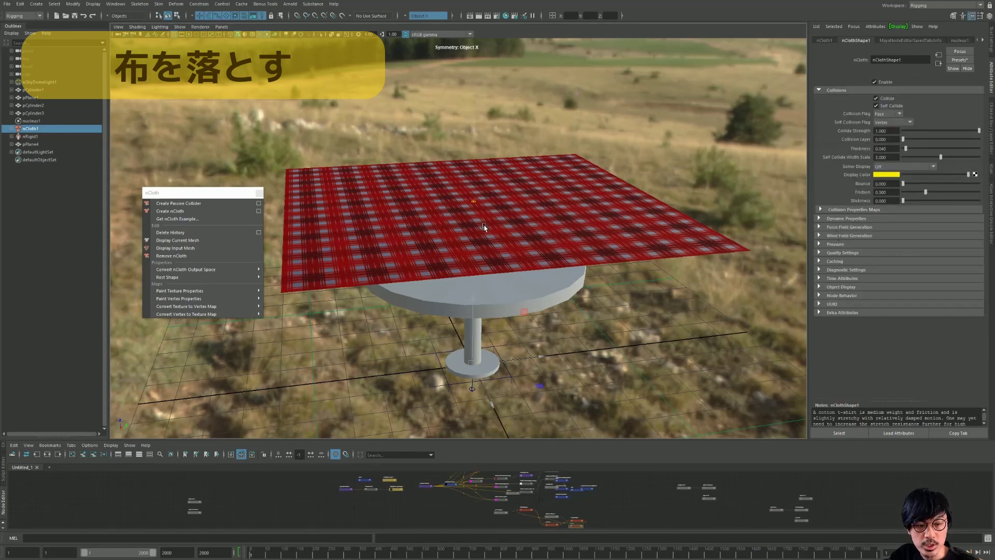
Select nucleus1, look over the cloth from a few angles, and play then rewind the wind simulation.
{"action": "scroll", "coordinate": [484, 227], "scroll_direction": "up", "scroll_amount": 3}
{"action": "left_click", "coordinate": [28, 121]}
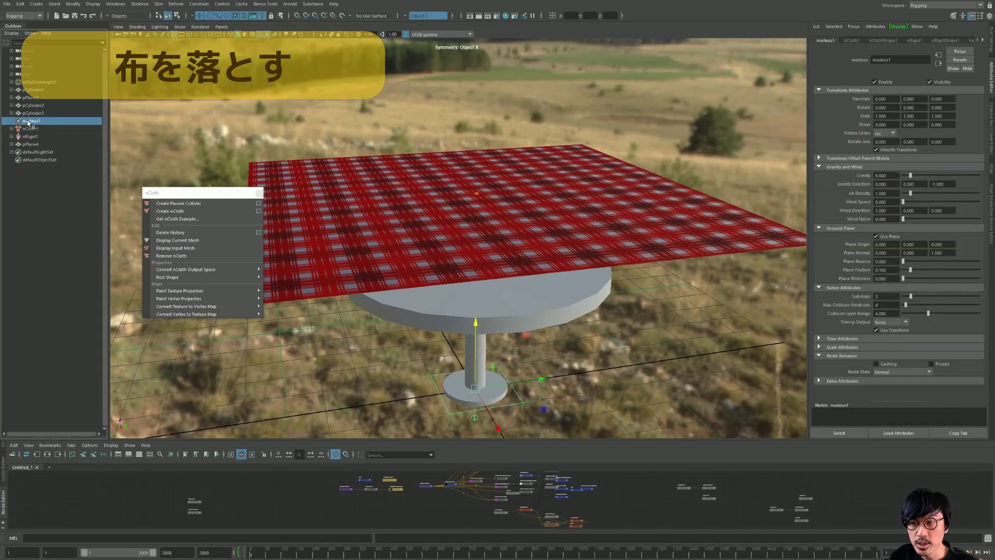
{"action": "left_click_drag", "start_coordinate": [544, 148], "coordinate": [353, 145], "text": "alt"}
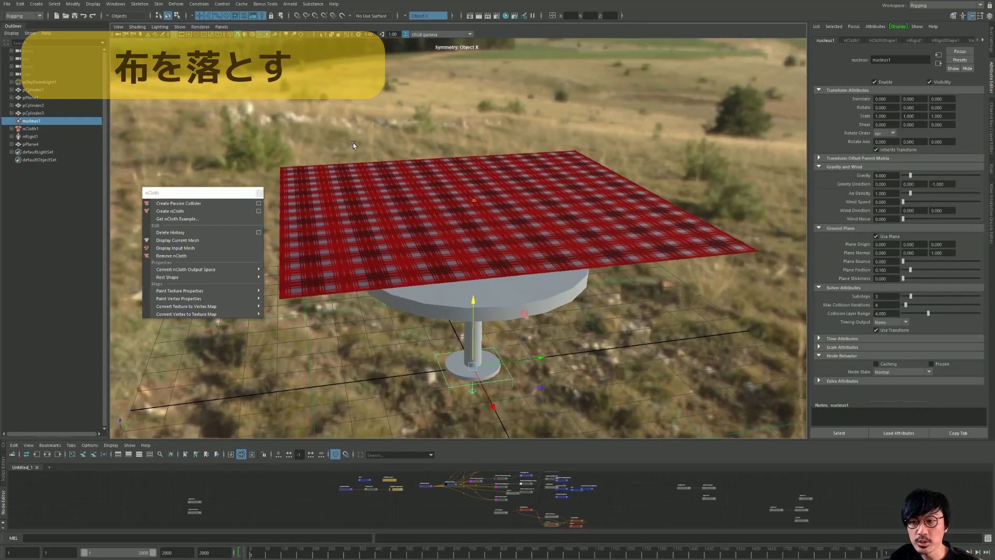
{"action": "left_click", "coordinate": [518, 174]}
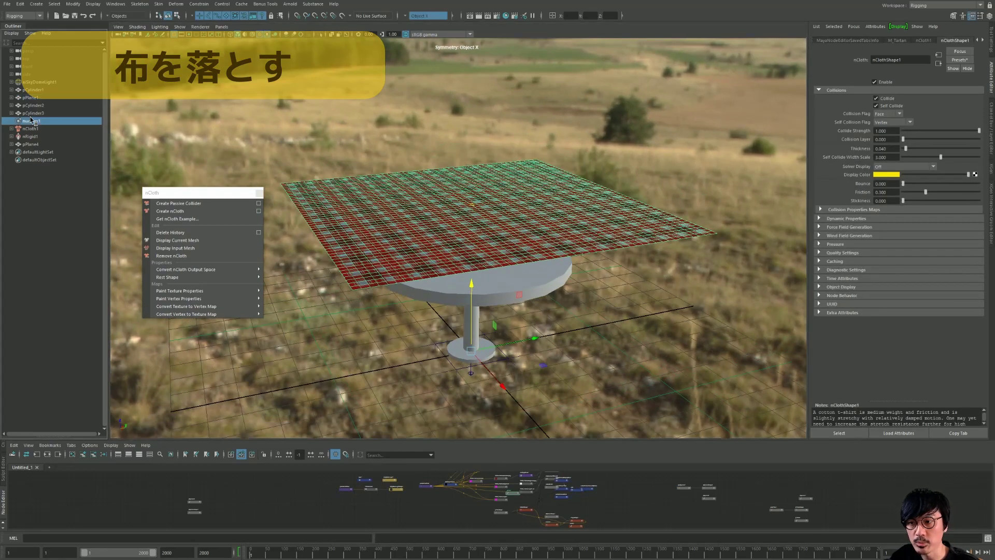
{"action": "left_click", "coordinate": [52, 120]}
{"action": "left_click_drag", "start_coordinate": [725, 223], "coordinate": [798, 220], "text": "alt"}
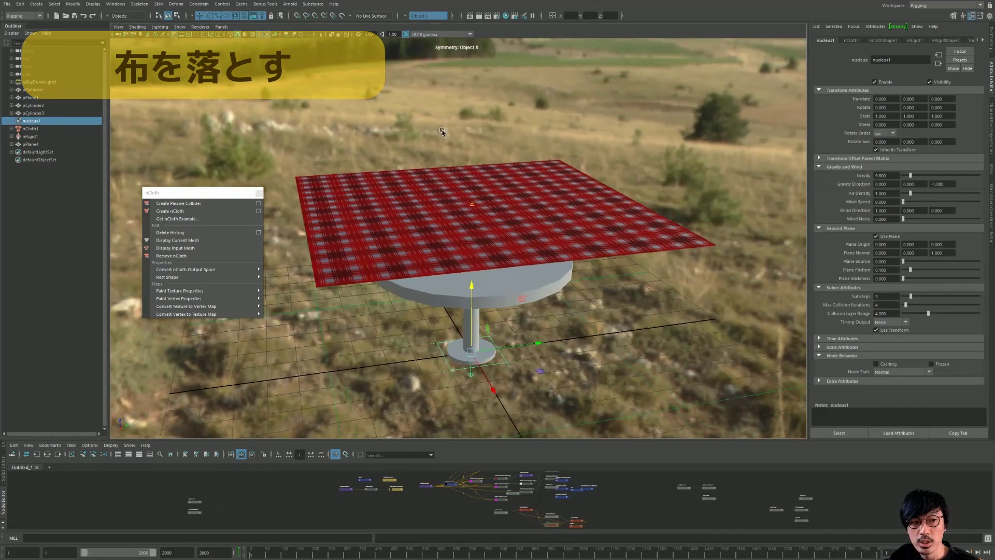
{"action": "left_click", "coordinate": [890, 211]}
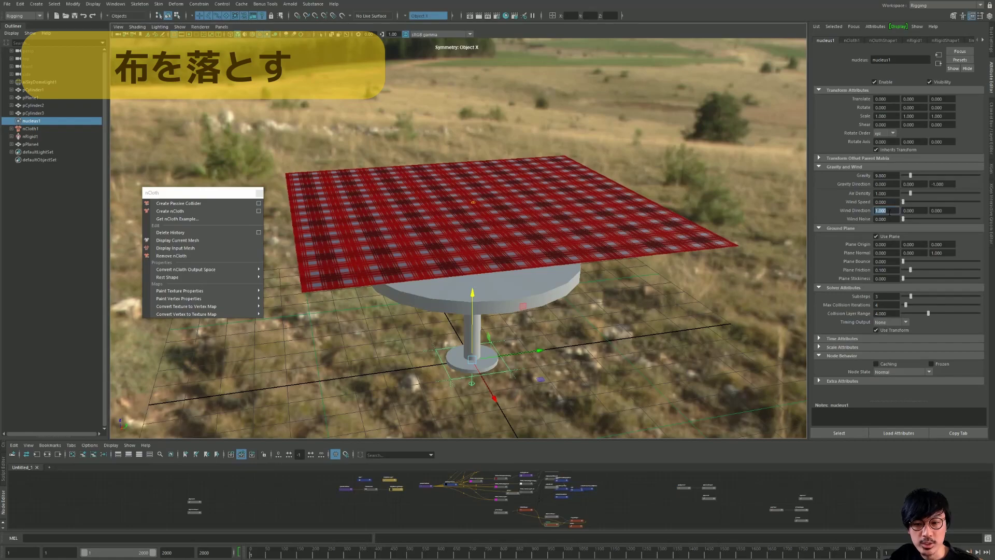
{"action": "left_click_drag", "start_coordinate": [584, 238], "coordinate": [862, 224], "text": "alt"}
{"action": "left_click_drag", "start_coordinate": [689, 244], "coordinate": [681, 211], "text": "alt"}
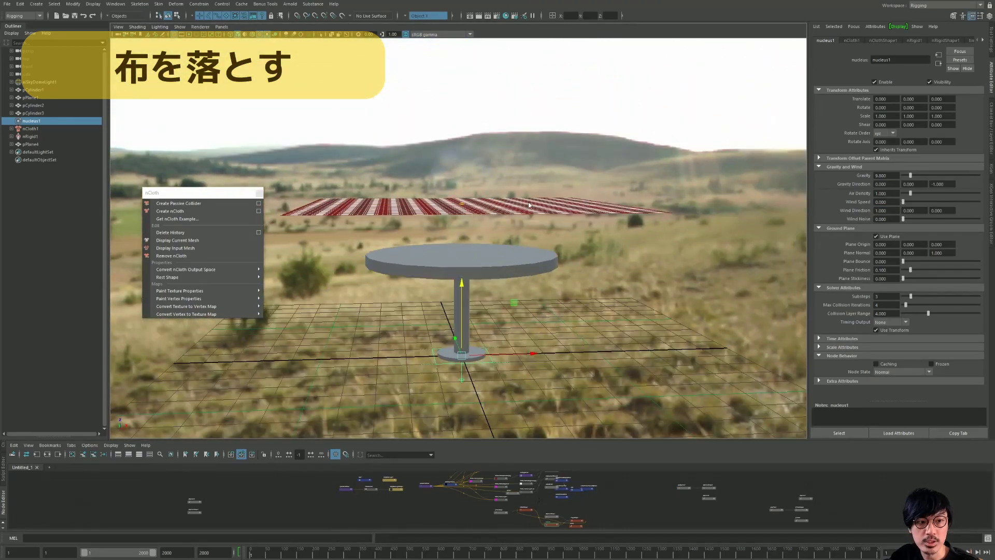
{"action": "left_click_drag", "start_coordinate": [528, 205], "coordinate": [515, 212], "text": "alt"}
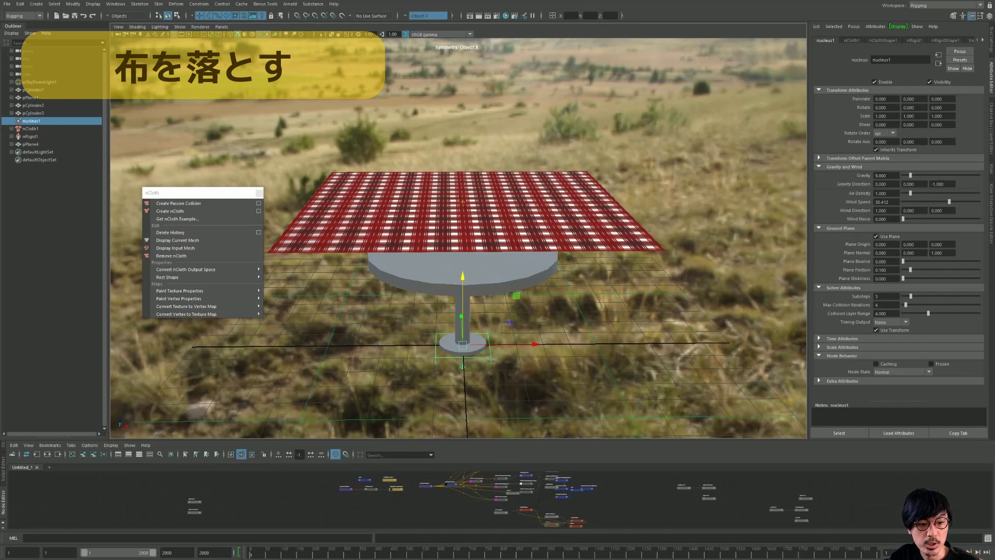
{"action": "key", "text": "alt+v"}
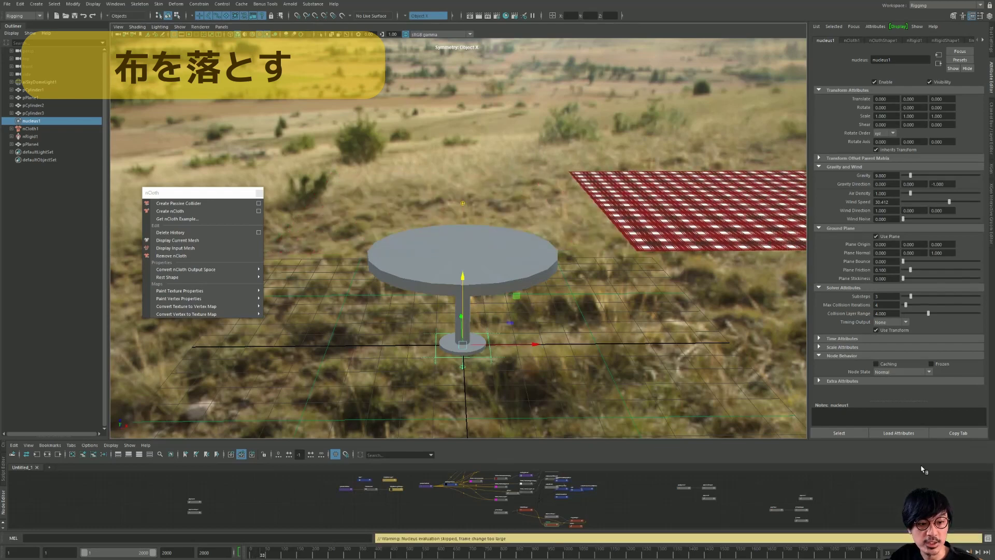
{"action": "key", "text": "shift+alt+v"}
Set the nucleus Wind Direction to 0, 0, 1 and replay from frame 1.
{"action": "left_click", "coordinate": [891, 201]}
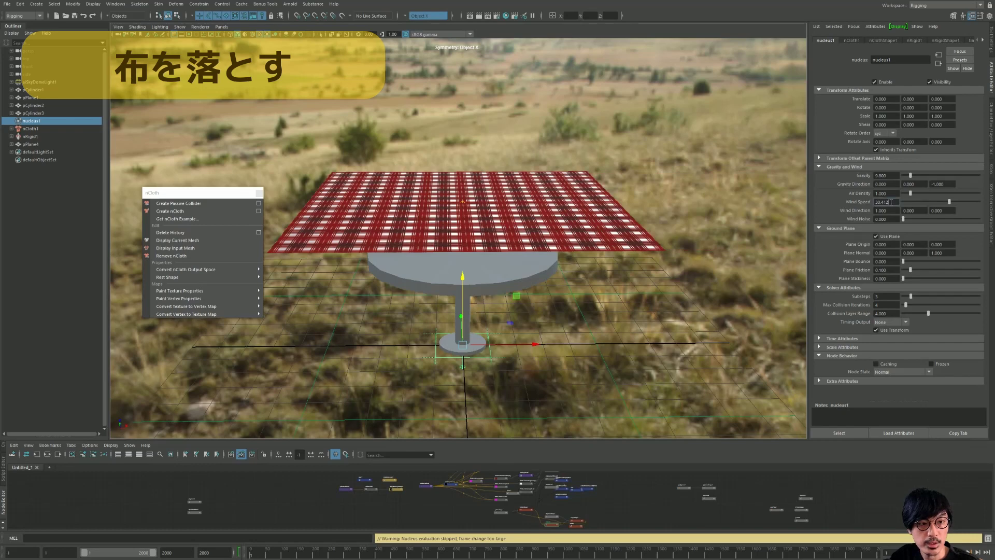
{"action": "left_click", "coordinate": [891, 210]}
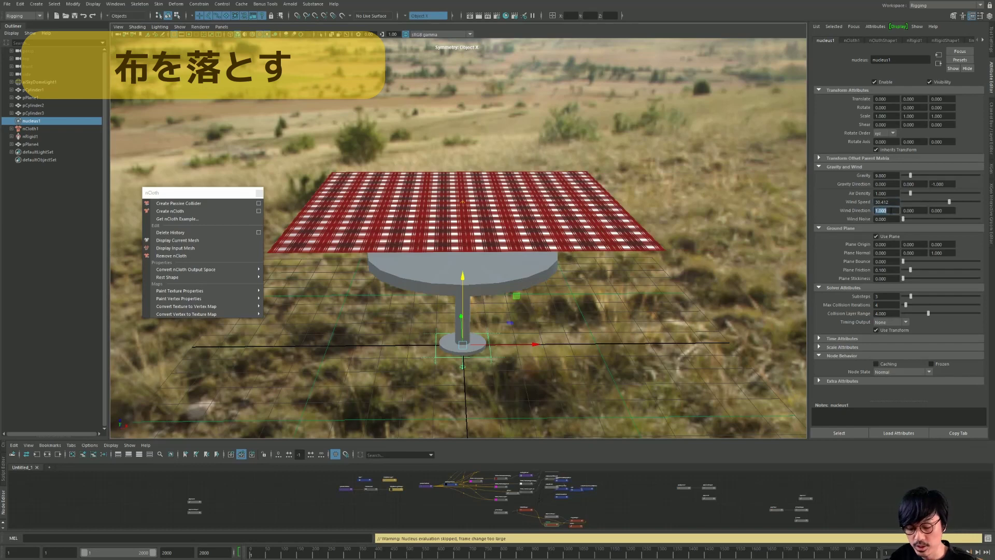
{"action": "type", "text": "0"}
{"action": "key", "text": "Return"}
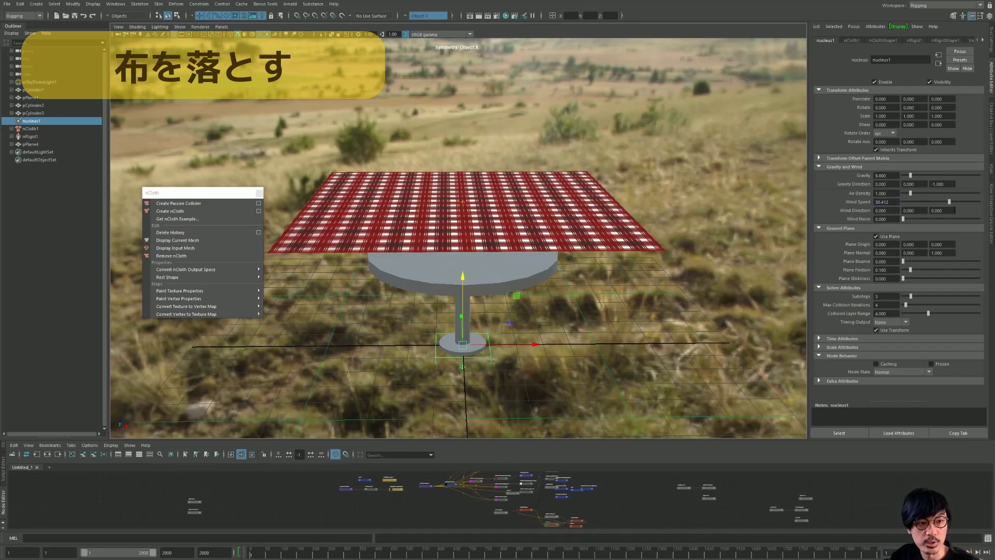
{"action": "left_click", "coordinate": [954, 211]}
{"action": "type", "text": "1"}
{"action": "key", "text": "Return"}
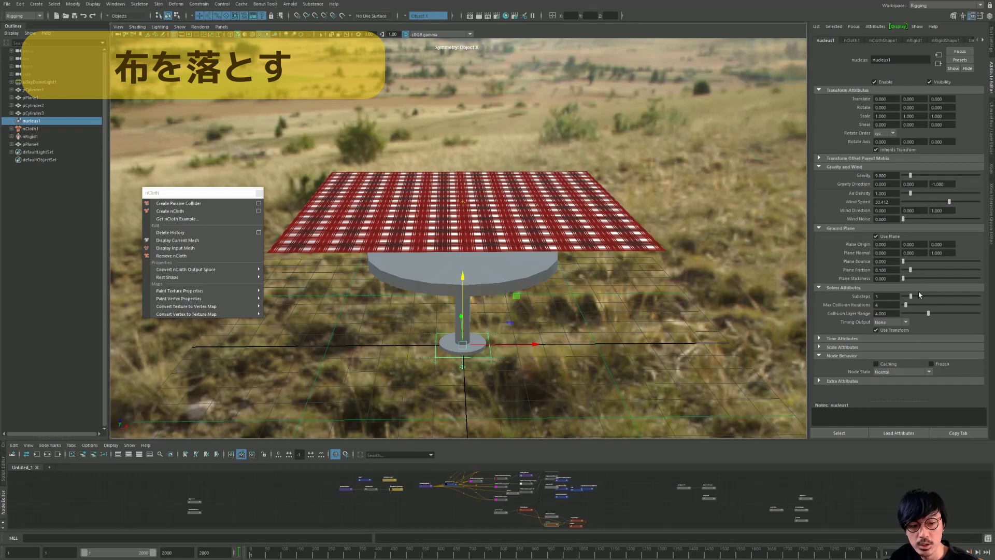
{"action": "key", "text": "alt+v"}
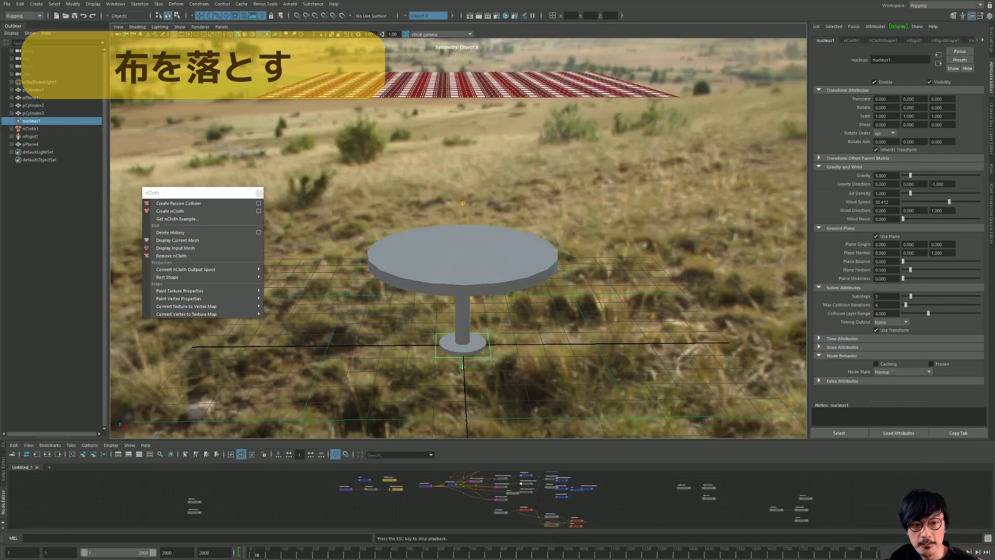
{"action": "key", "text": "alt+shift+v"}
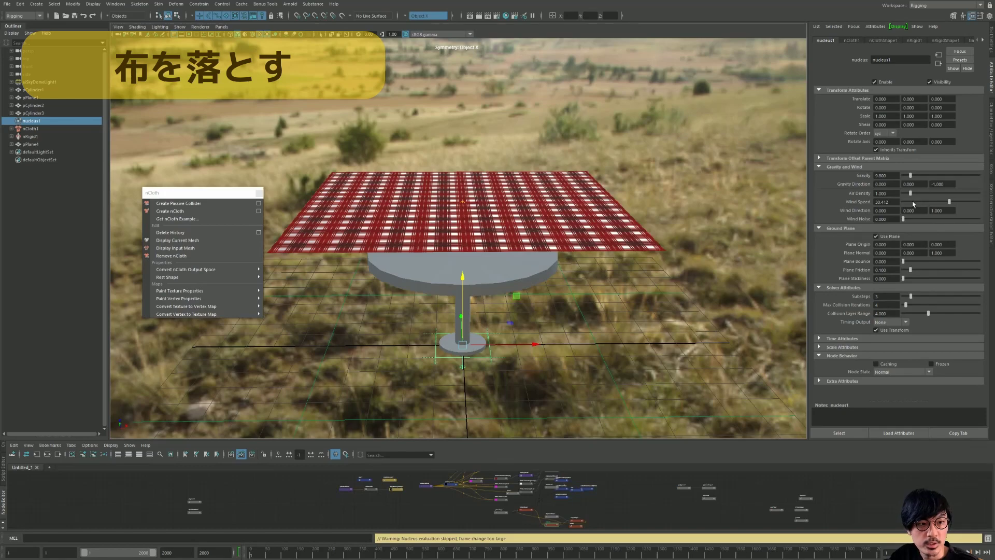
Drag the nucleus1 Wind Speed slider down to 0.
{"action": "left_click_drag", "start_coordinate": [907, 201], "coordinate": [902, 201]}
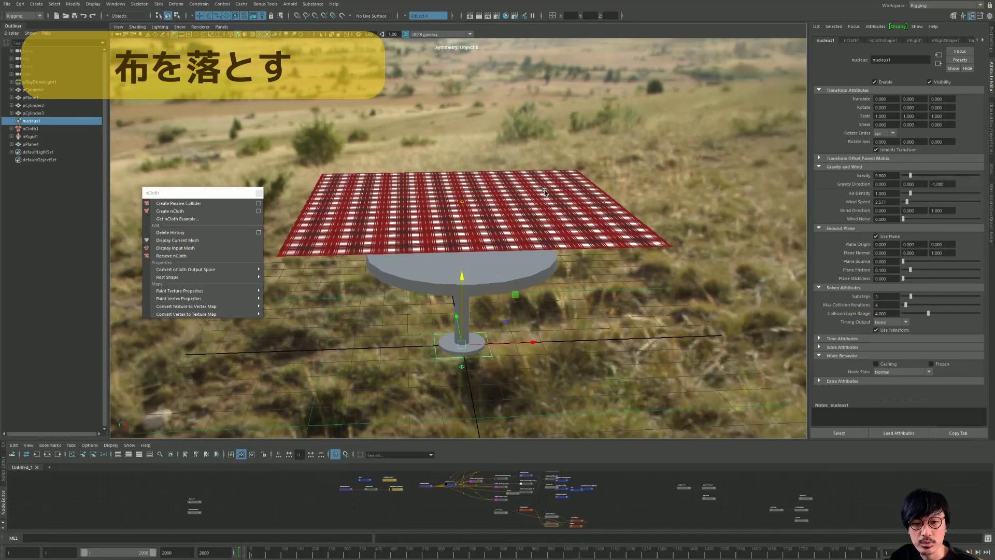
{"action": "left_click_drag", "start_coordinate": [576, 186], "coordinate": [577, 195], "text": "alt"}
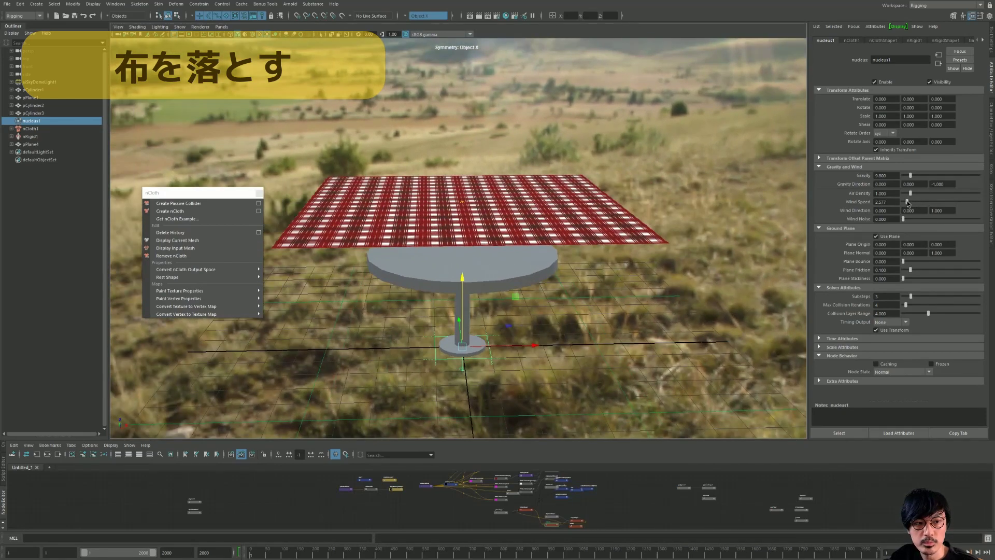
{"action": "left_click_drag", "start_coordinate": [908, 203], "coordinate": [902, 203]}
{"action": "scroll", "coordinate": [471, 203], "scroll_direction": "down", "scroll_amount": 2}
Play the timeline and orbit around the plaid cloth draped over the round table.
{"action": "left_click_drag", "start_coordinate": [471, 259], "coordinate": [483, 290], "text": "alt"}
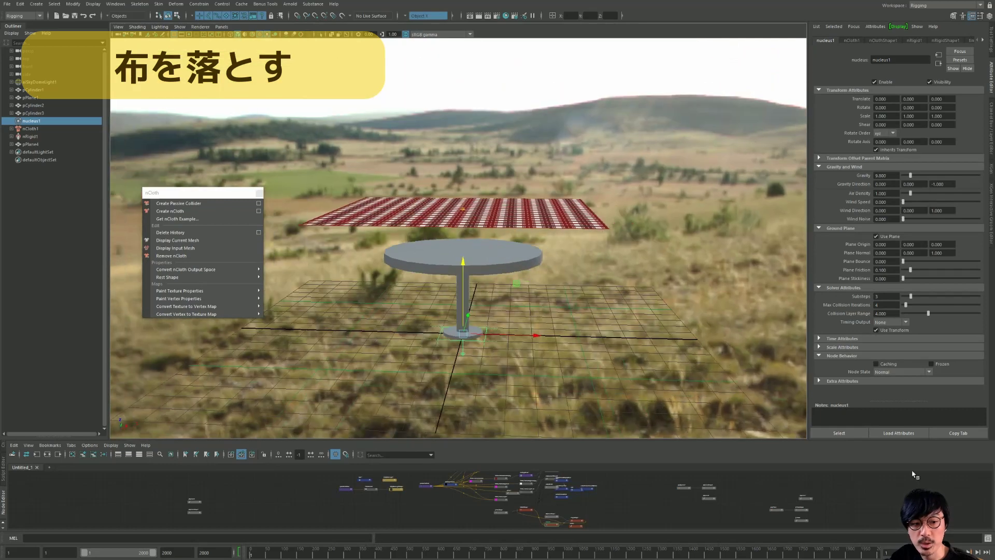
{"action": "key", "text": "alt+v"}
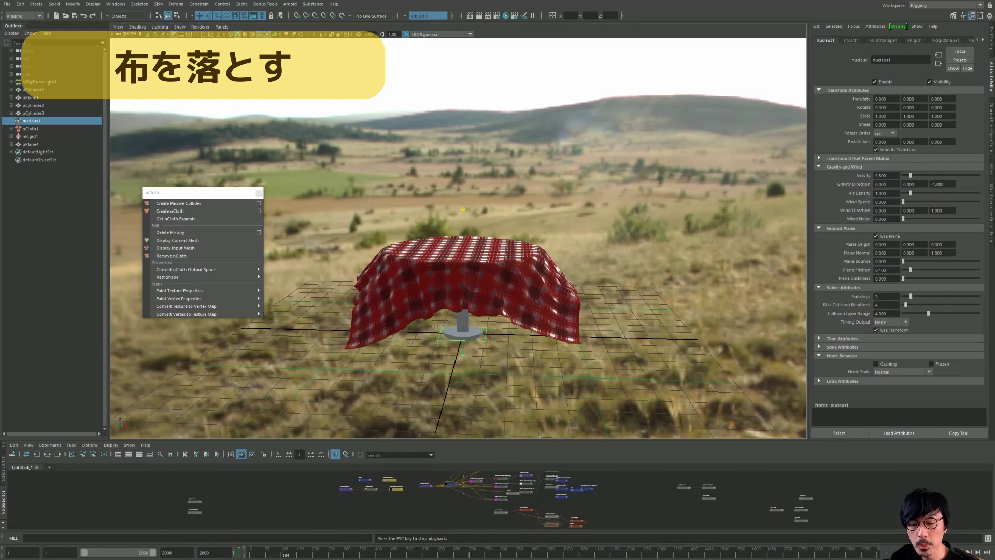
{"action": "left_click_drag", "start_coordinate": [600, 187], "coordinate": [674, 281], "text": "alt"}
{"action": "mouse_move", "coordinate": [580, 295]}
{"action": "left_mouse_down", "text": "alt"}
{"action": "mouse_move", "coordinate": [484, 280]}
{"action": "mouse_move", "coordinate": [584, 282]}
{"action": "left_mouse_up", "text": "alt"}
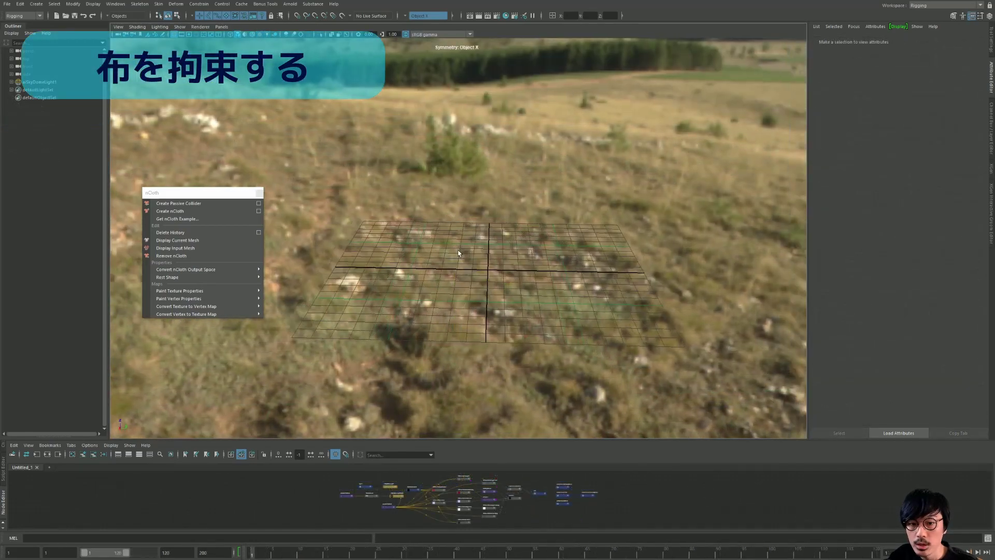
Create a polygon plane from the quick-create primitives menu.
{"action": "right_click_drag", "start_coordinate": [458, 253], "coordinate": [502, 256], "text": "alt"}
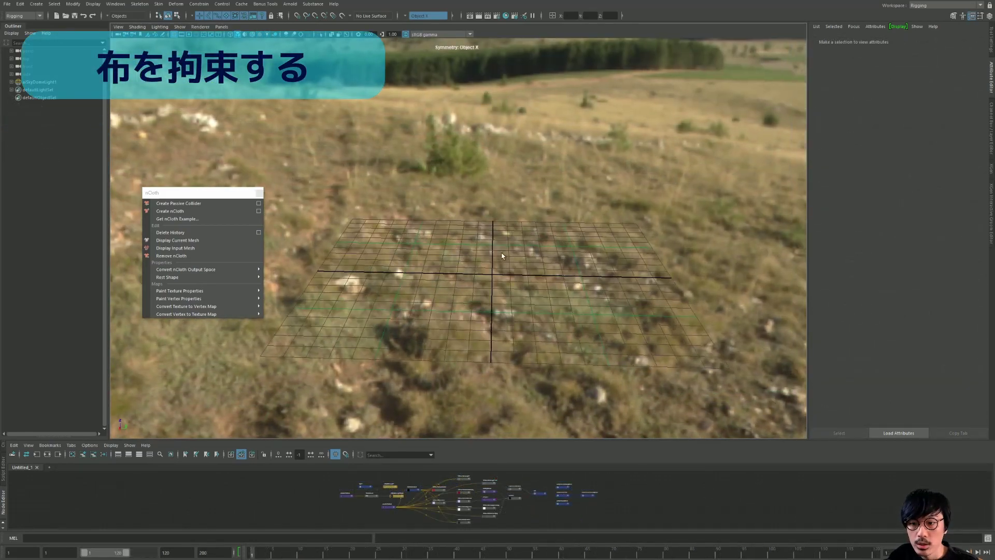
{"action": "left_click_drag", "start_coordinate": [456, 265], "coordinate": [425, 242], "text": "alt"}
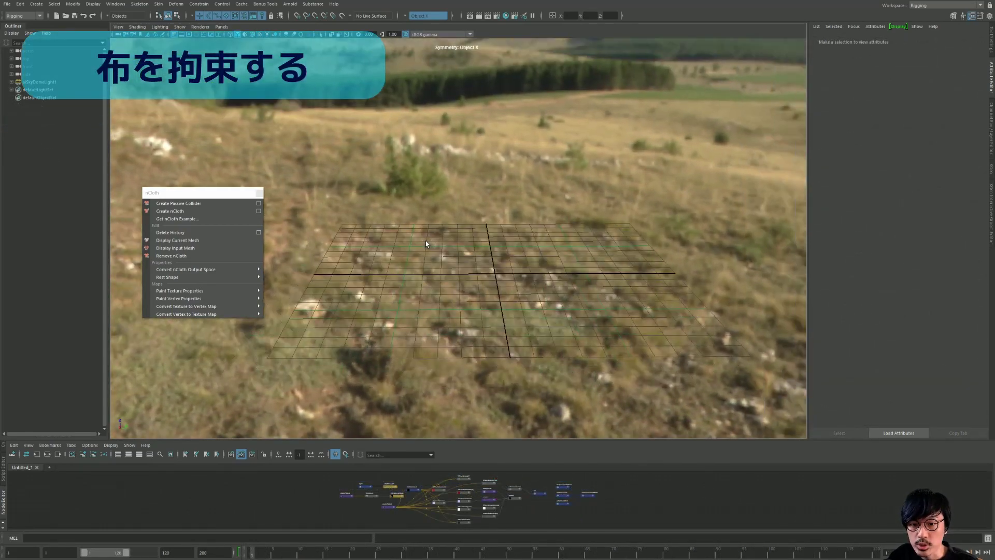
{"action": "key", "text": "space"}
{"action": "right_click", "coordinate": [555, 258], "text": "shift"}
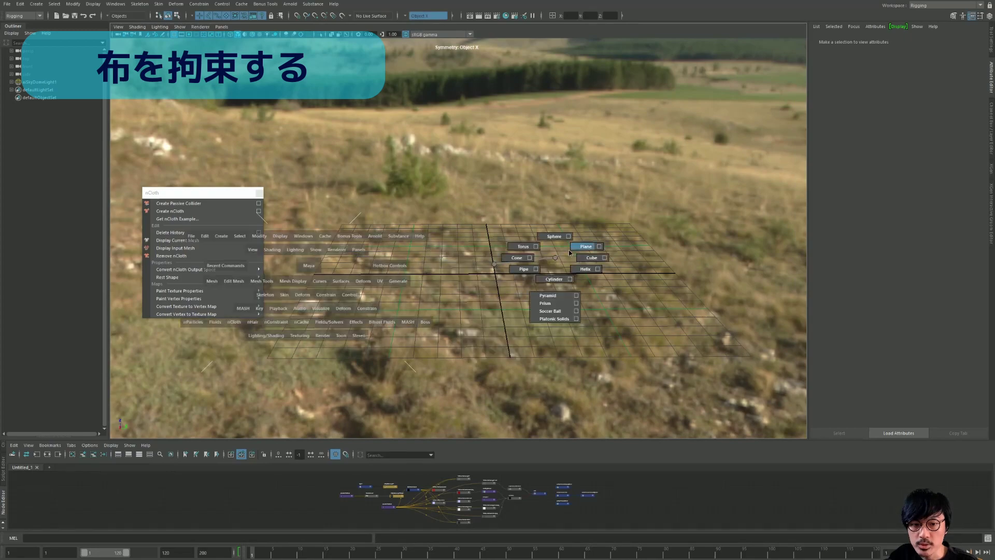
{"action": "left_click", "coordinate": [570, 252]}
{"action": "mouse_move", "coordinate": [519, 254]}
{"action": "left_mouse_down", "text": "alt"}
{"action": "mouse_move", "coordinate": [450, 250]}
{"action": "mouse_move", "coordinate": [510, 284]}
{"action": "left_mouse_up", "text": "alt"}
Set the plane's width and height subdivisions to 20, then switch to top view.
{"action": "key", "text": "w"}
{"action": "key", "text": "ctrl+a"}
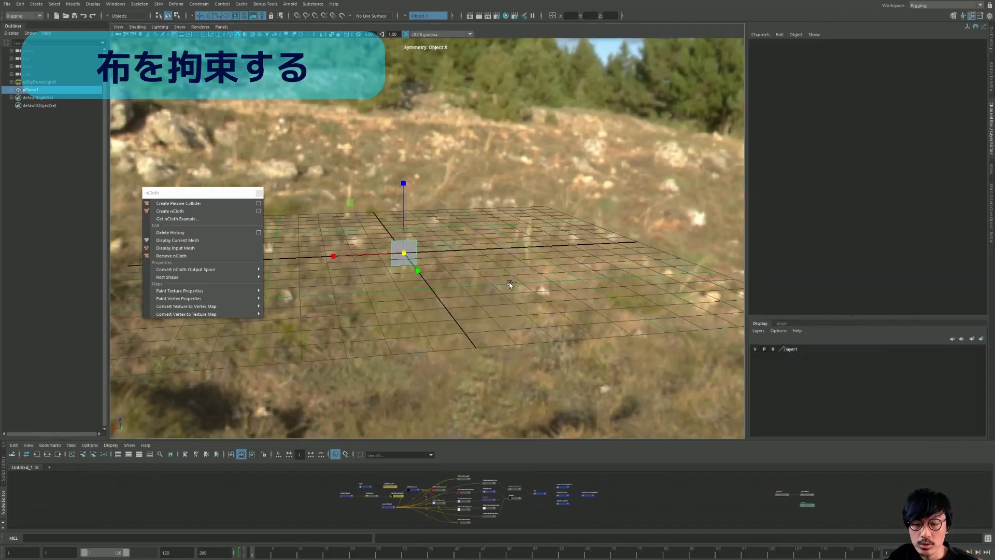
{"action": "left_click", "coordinate": [765, 129]}
{"action": "left_click_drag", "start_coordinate": [918, 148], "coordinate": [918, 154]}
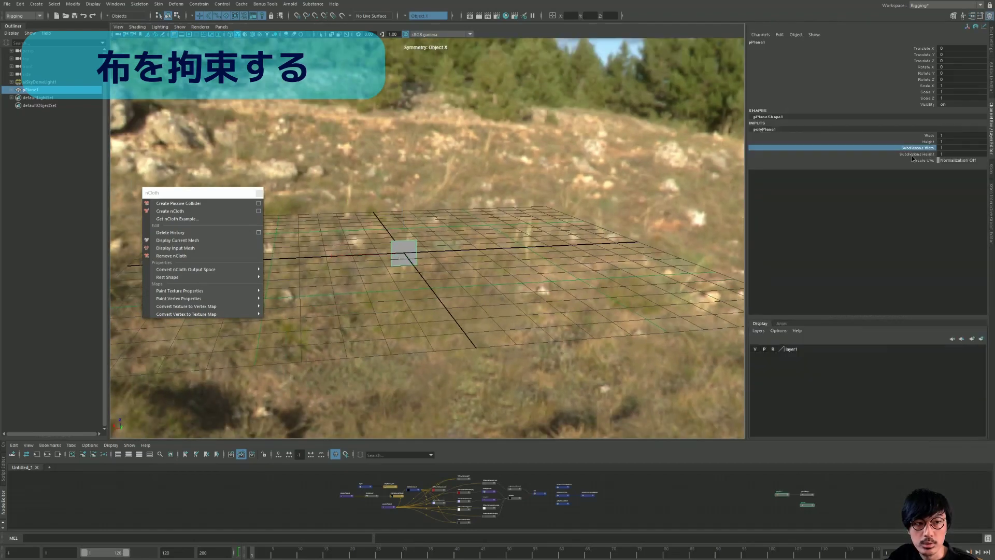
{"action": "middle_click_drag", "start_coordinate": [490, 244], "coordinate": [550, 241]}
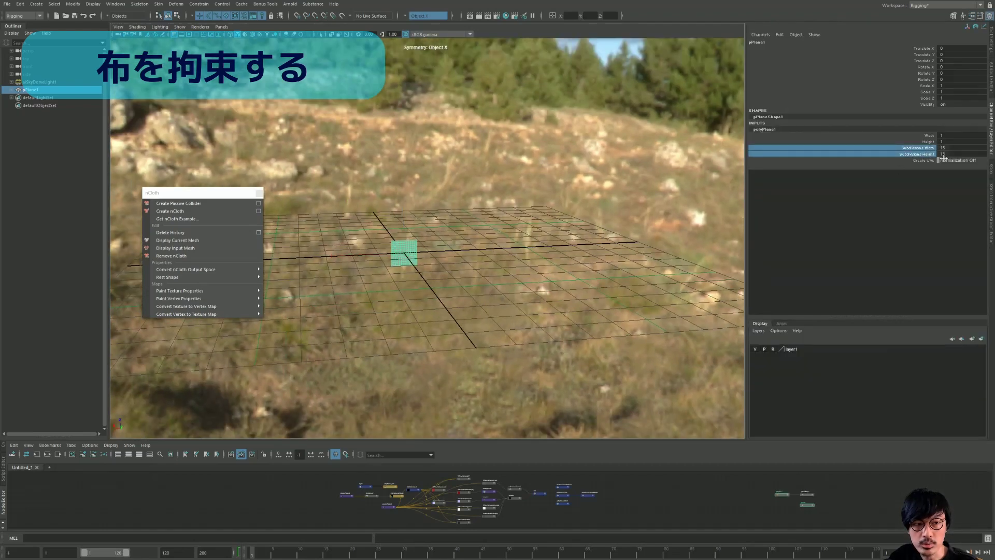
{"action": "left_click", "coordinate": [963, 154]}
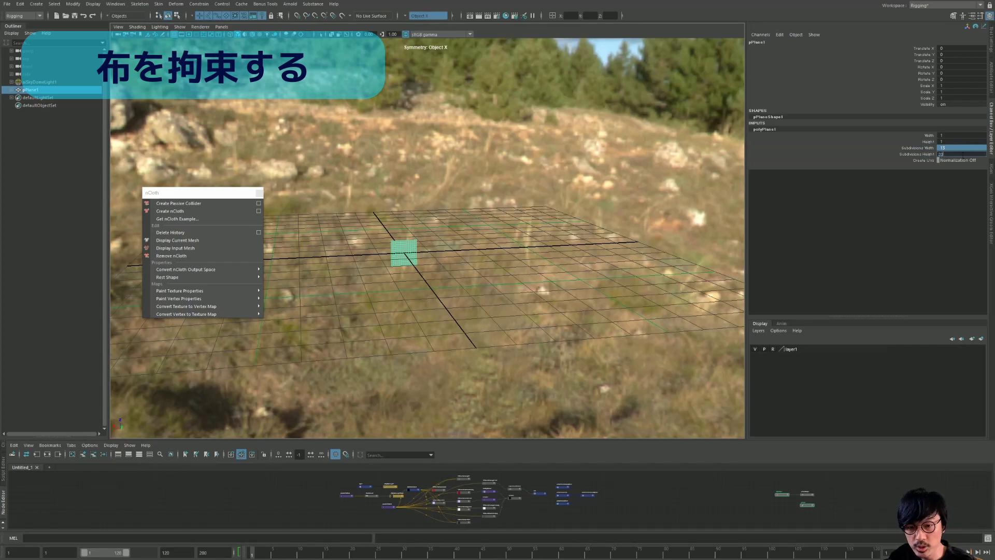
{"action": "type", "text": "20"}
{"action": "key", "text": "Return"}
{"action": "scroll", "coordinate": [414, 228], "scroll_direction": "up", "scroll_amount": 1}
{"action": "middle_click_drag", "start_coordinate": [481, 238], "coordinate": [519, 249], "text": "alt"}
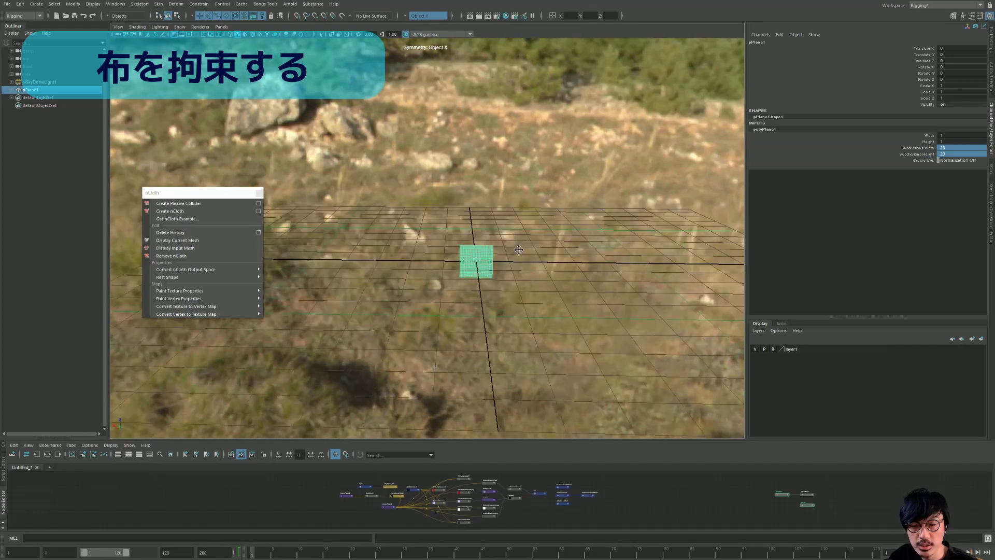
{"action": "key", "text": "space"}
Scale the plane to 10 on all three axes.
{"action": "key", "text": "w"}
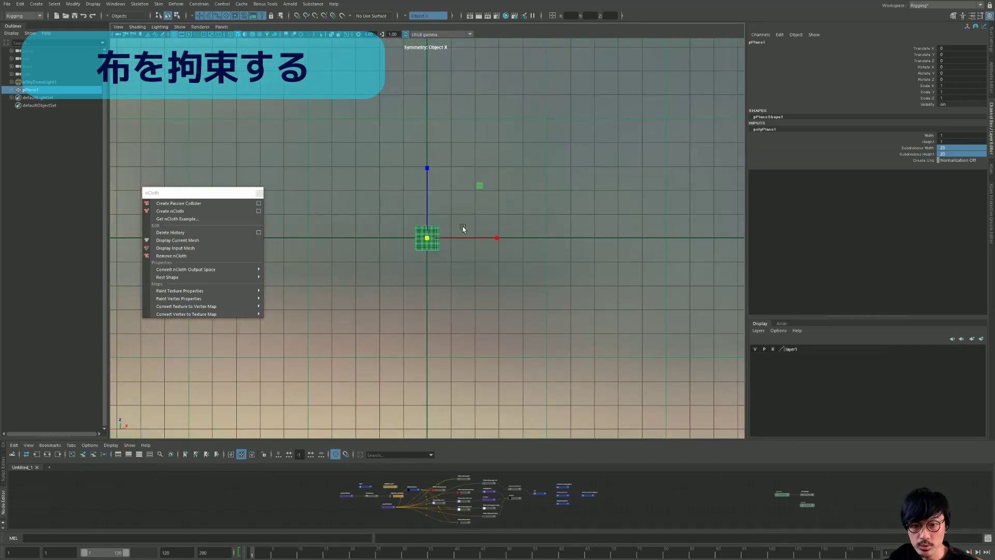
{"action": "left_click_drag", "start_coordinate": [427, 239], "coordinate": [571, 211]}
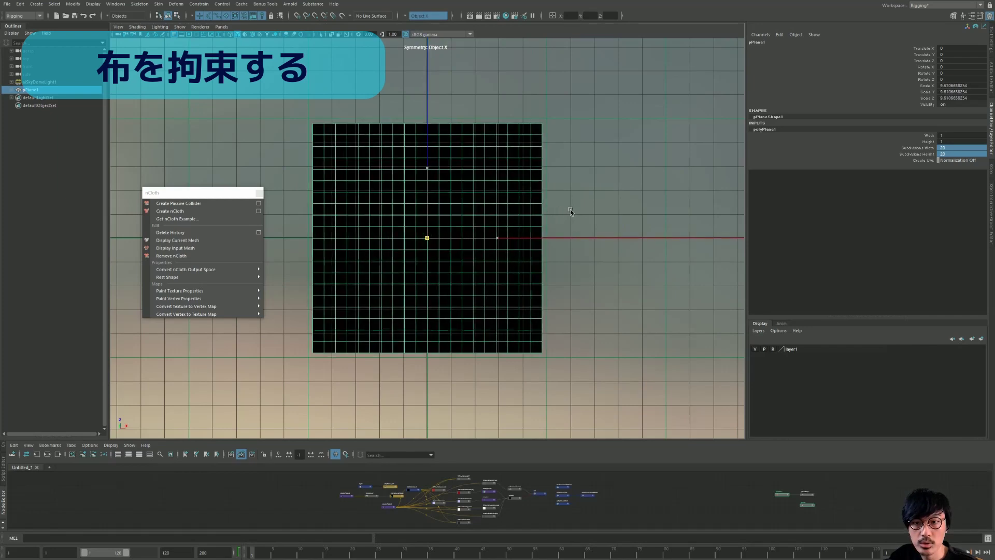
{"action": "left_click_drag", "start_coordinate": [954, 85], "coordinate": [959, 98]}
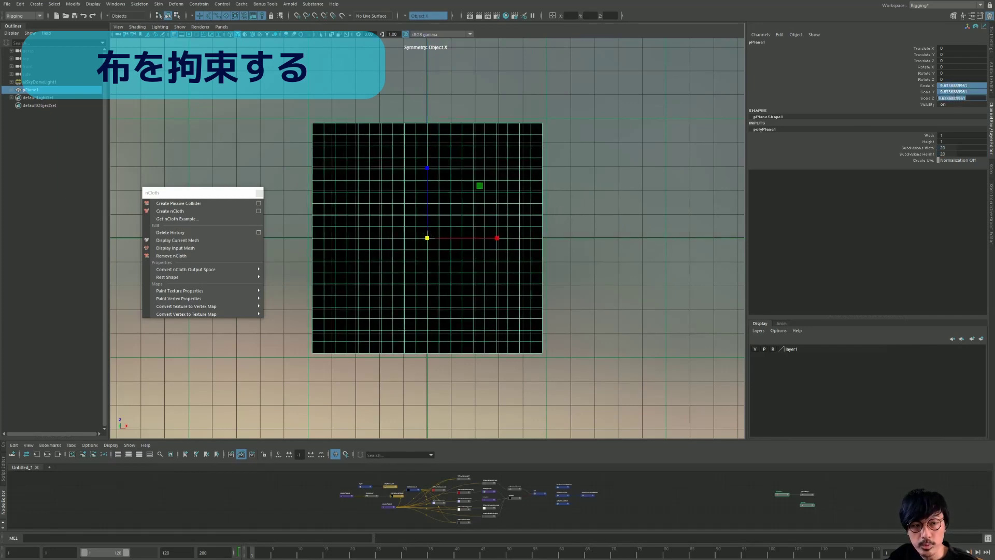
{"action": "type", "text": "10"}
{"action": "key", "text": "Return"}
{"action": "scroll", "coordinate": [390, 188], "scroll_direction": "up", "scroll_amount": 1}
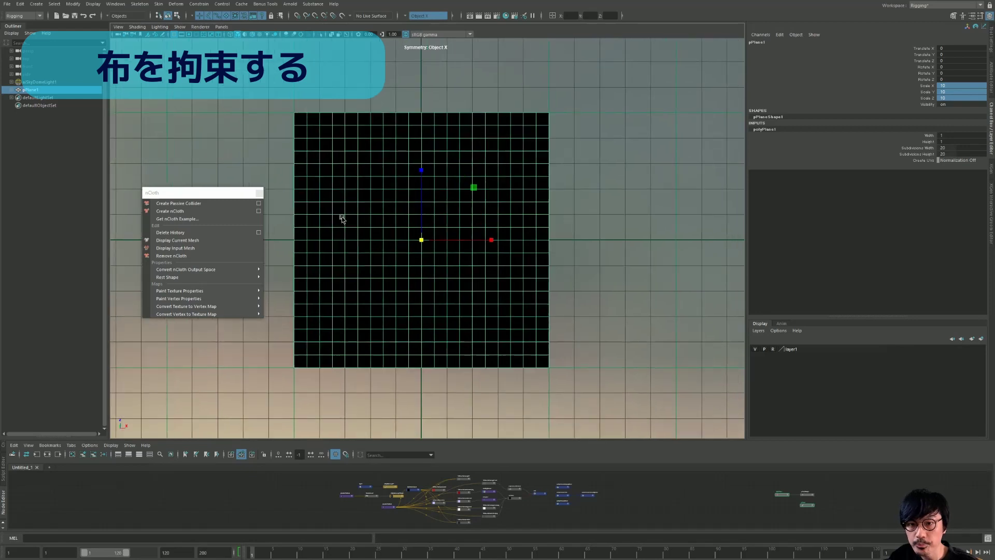
{"action": "scroll", "coordinate": [346, 171], "scroll_direction": "up", "scroll_amount": 1}
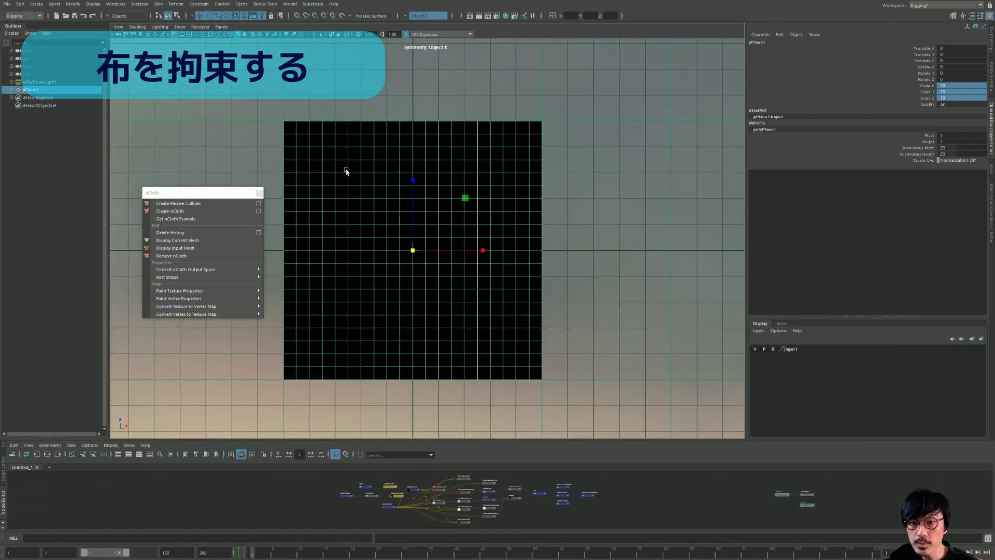
Check the plane's vertices, then duplicate it as pPlane2.
{"action": "key", "text": "F9"}
{"action": "left_click", "coordinate": [316, 153]}
{"action": "key", "text": "F8"}
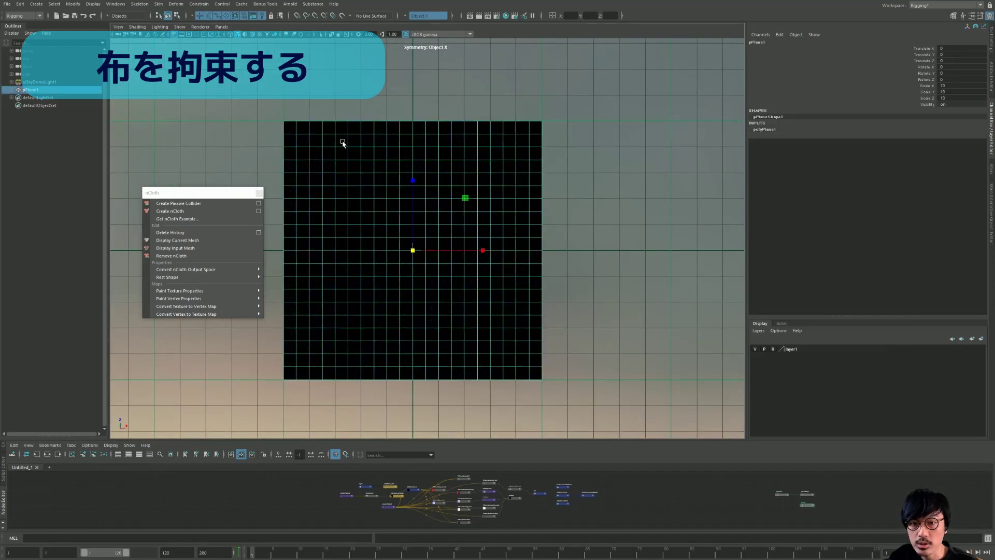
{"action": "scroll", "coordinate": [388, 158], "scroll_direction": "up", "scroll_amount": 1}
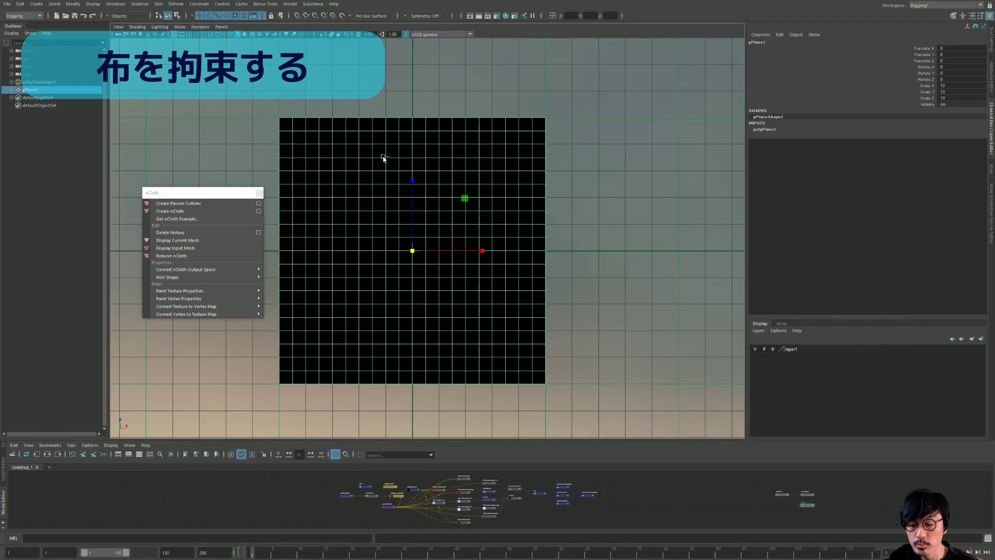
{"action": "key", "text": "ctrl+d"}
Select a block of pPlane1's vertices in vertex mode.
{"action": "left_click", "coordinate": [46, 92]}
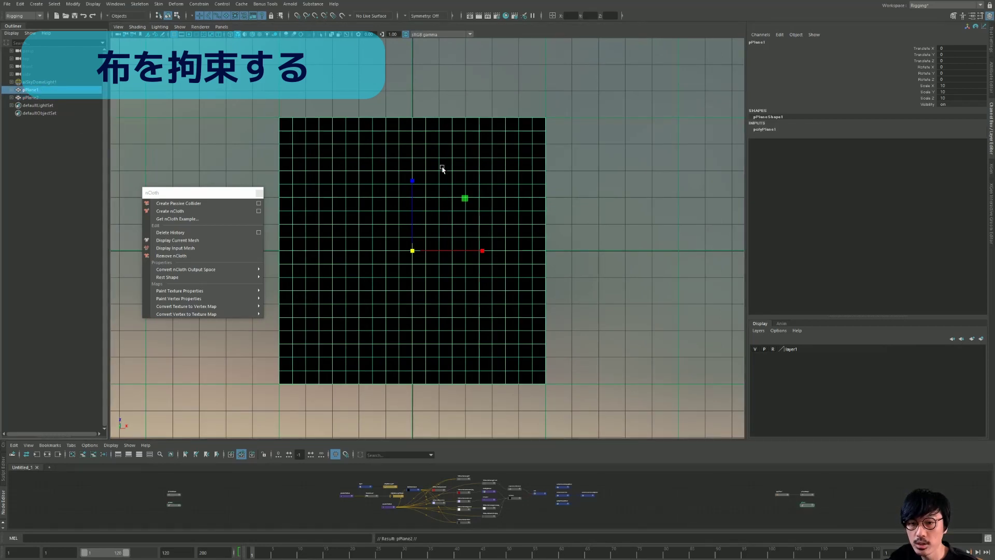
{"action": "scroll", "coordinate": [411, 180], "scroll_direction": "down", "scroll_amount": 1}
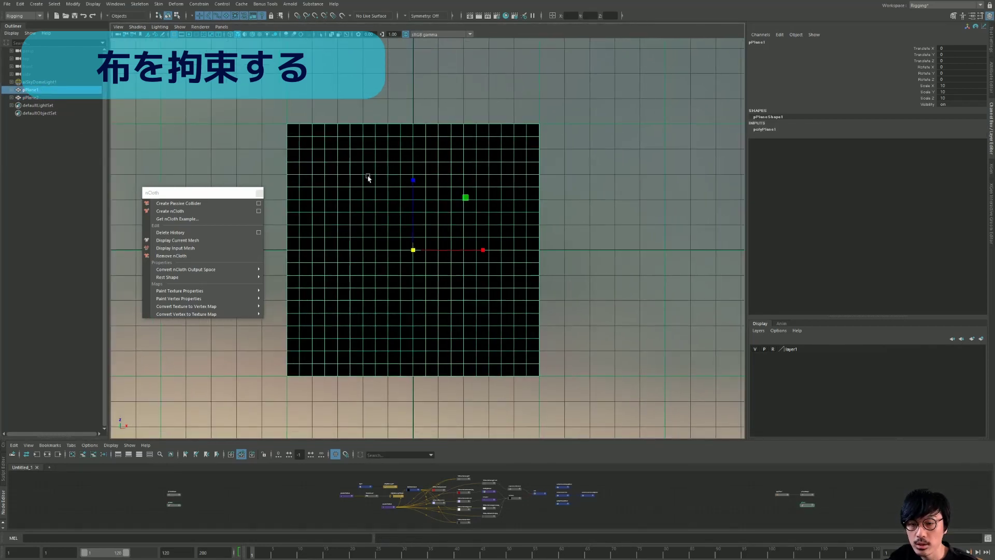
{"action": "key", "text": "F9"}
{"action": "left_click_drag", "start_coordinate": [301, 139], "coordinate": [524, 361]}
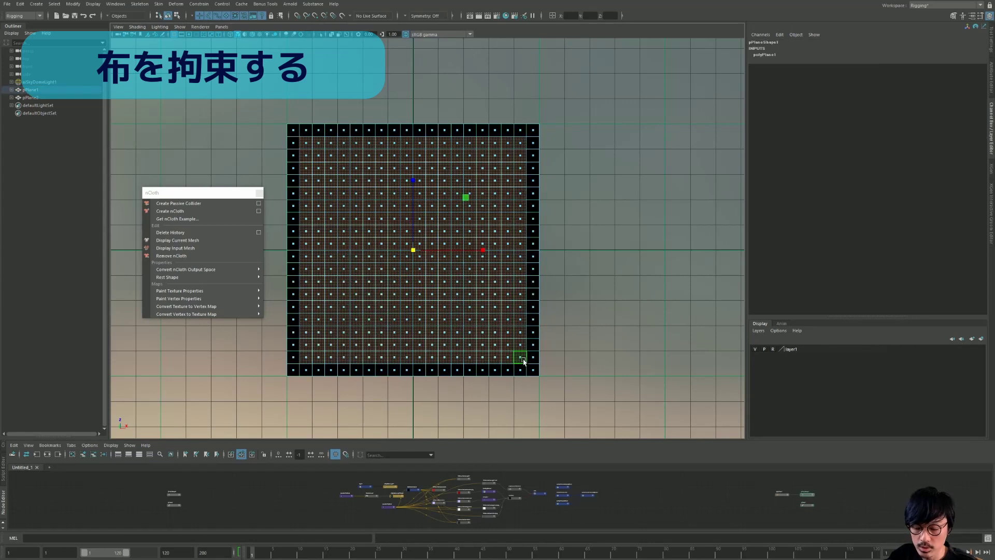
{"action": "key", "text": "F8"}
Select pPlane2's top rows and right and left vertex columns.
{"action": "left_click", "coordinate": [534, 280]}
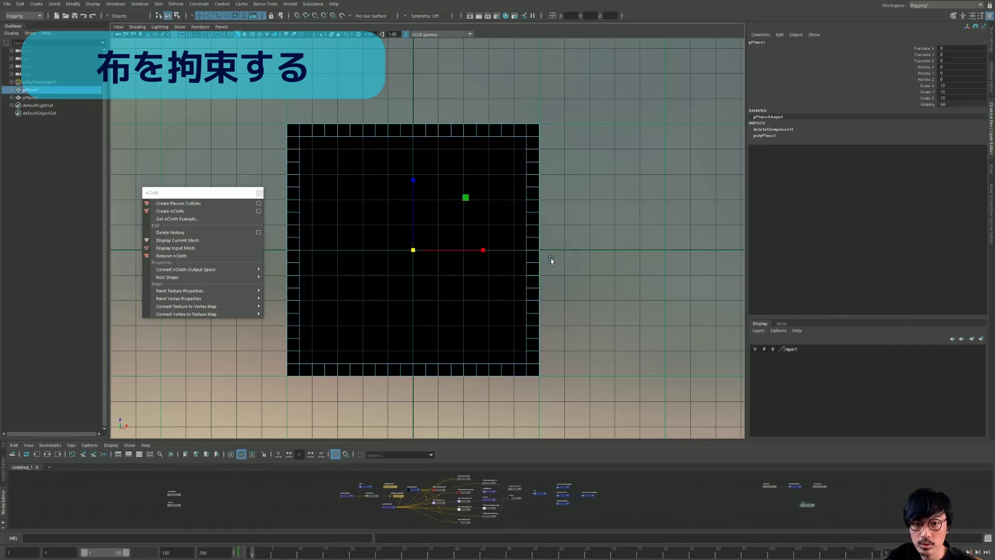
{"action": "key", "text": "F9"}
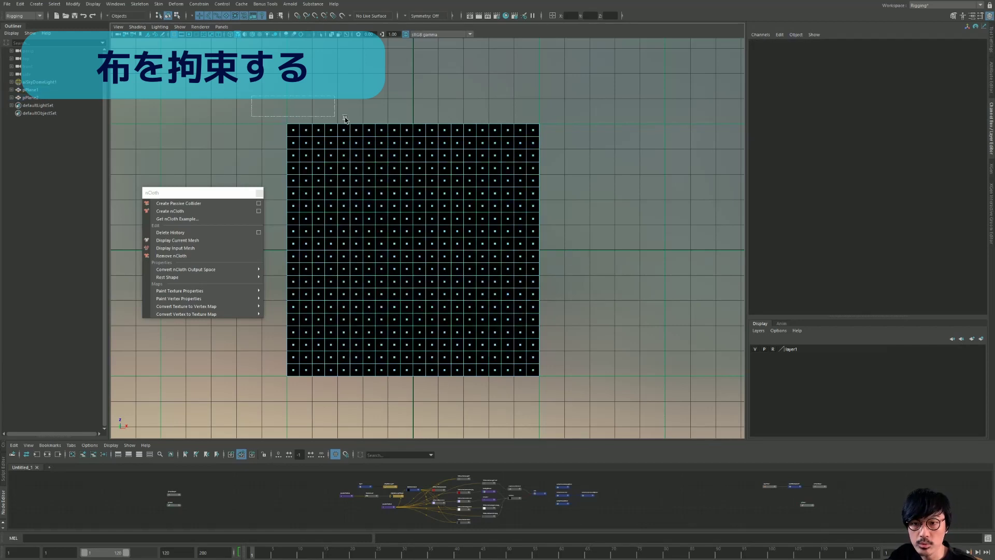
{"action": "left_click_drag", "start_coordinate": [254, 114], "coordinate": [560, 151]}
{"action": "mouse_move", "coordinate": [628, 100]}
{"action": "left_mouse_down", "text": "shift"}
{"action": "mouse_move", "coordinate": [518, 394]}
{"action": "mouse_move", "coordinate": [258, 362]}
{"action": "mouse_move", "coordinate": [255, 348]}
{"action": "left_mouse_up", "text": "shift"}
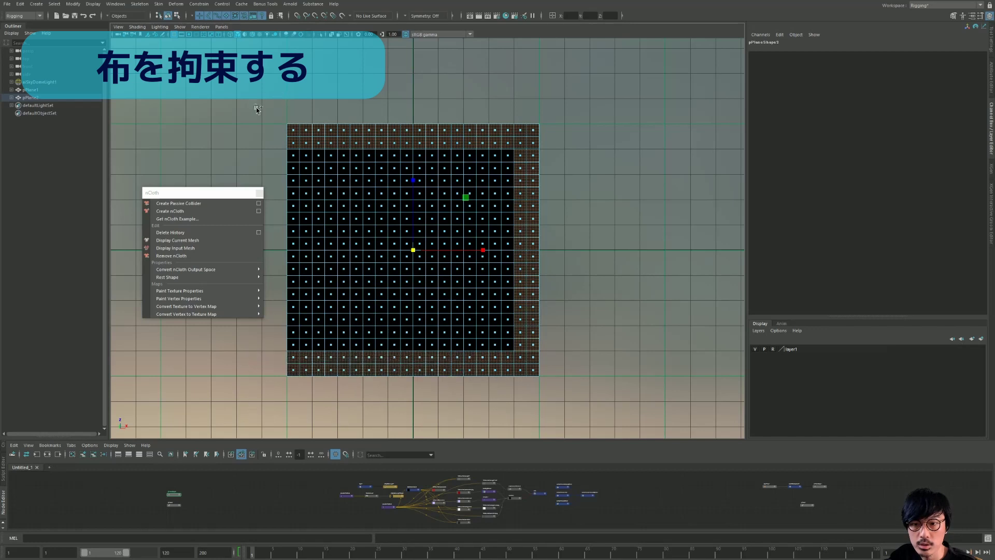
{"action": "left_click_drag", "start_coordinate": [257, 109], "coordinate": [309, 359], "text": "shift"}
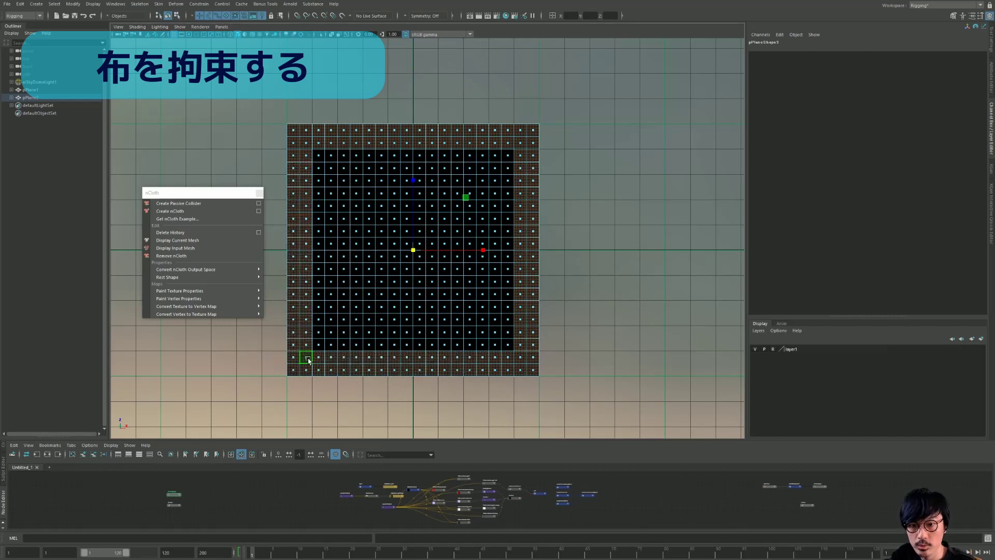
{"action": "key", "text": "F8"}
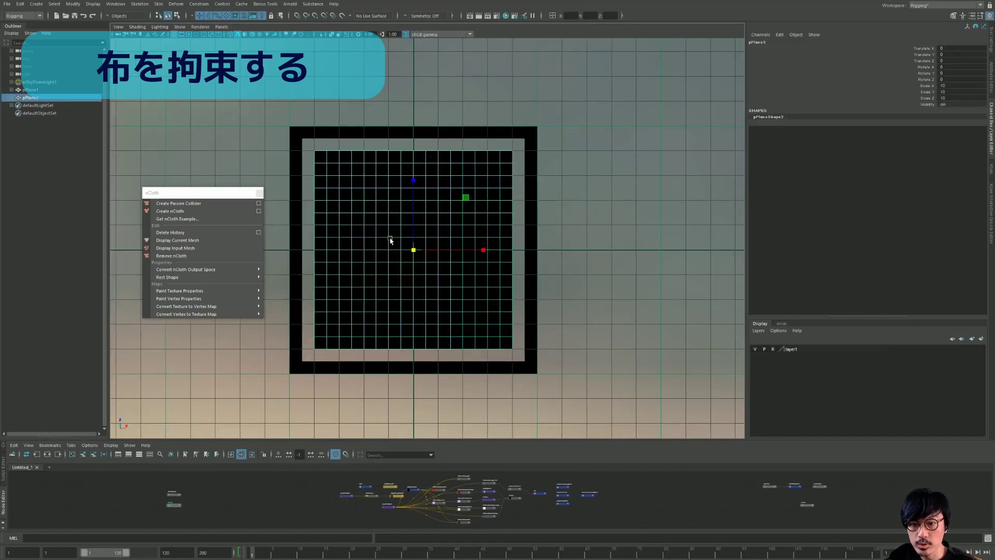
Orbit into a perspective view and add pPlane1 to the selection.
{"action": "left_click_drag", "start_coordinate": [391, 204], "coordinate": [496, 383], "text": "alt"}
{"action": "left_click", "coordinate": [497, 382], "text": "shift"}
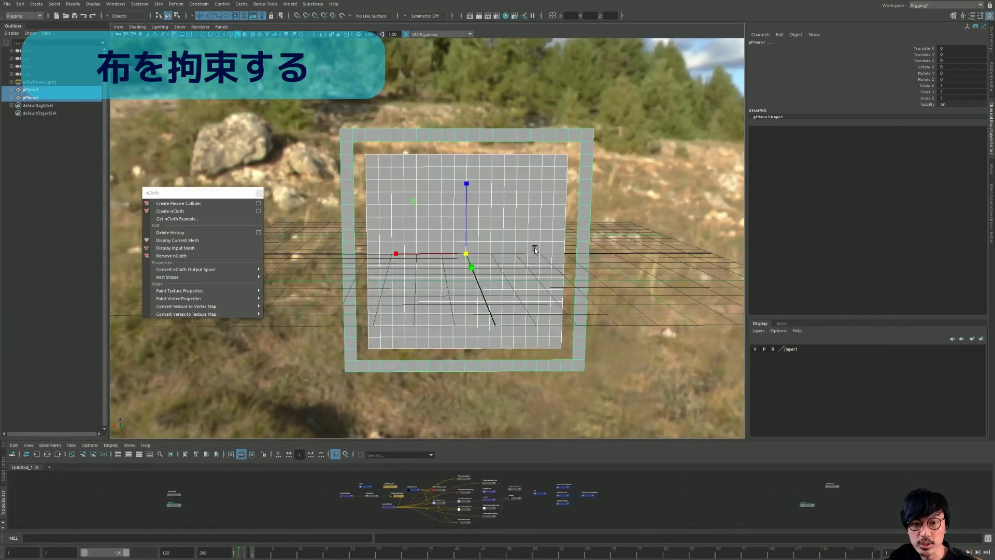
{"action": "mouse_move", "coordinate": [534, 249]}
{"action": "left_mouse_down", "text": "alt"}
{"action": "mouse_move", "coordinate": [574, 248]}
{"action": "mouse_move", "coordinate": [560, 256]}
{"action": "mouse_move", "coordinate": [579, 276]}
{"action": "mouse_move", "coordinate": [513, 242]}
{"action": "left_mouse_up", "text": "alt"}
Assign the existing red plaid material to the inner plane pPlane2.
{"action": "left_click", "coordinate": [513, 242]}
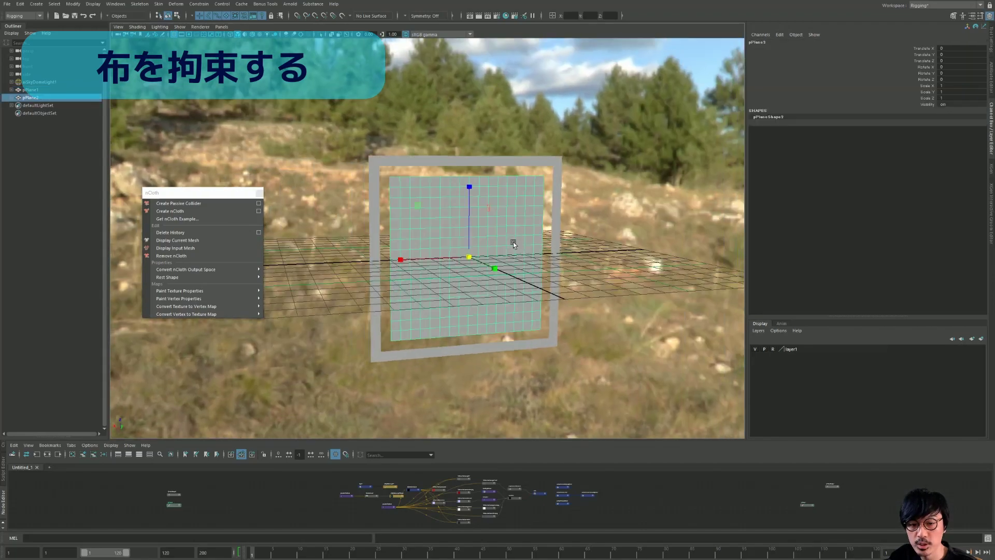
{"action": "right_click", "coordinate": [513, 241]}
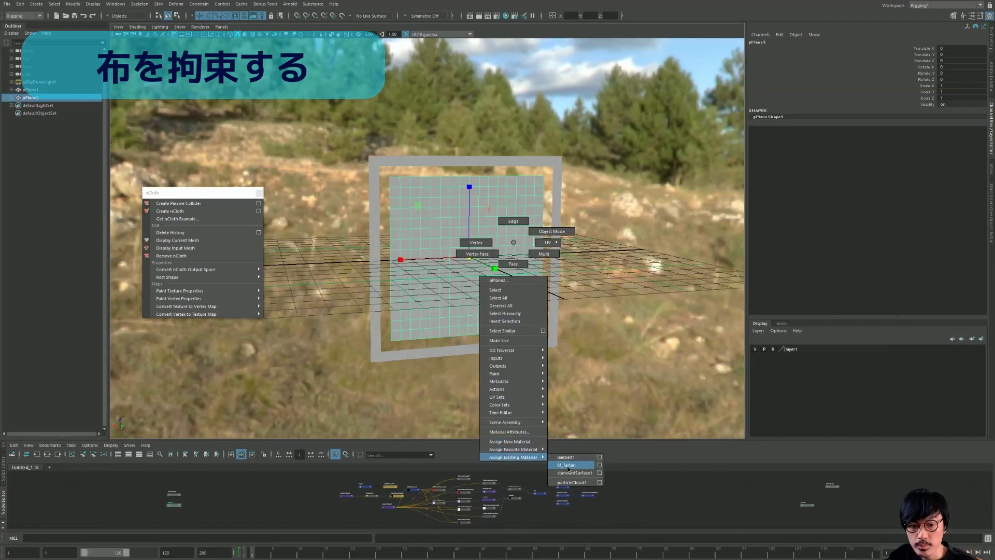
{"action": "right_click_drag", "start_coordinate": [527, 341], "coordinate": [565, 457]}
{"action": "mouse_move", "coordinate": [557, 373]}
{"action": "left_mouse_down", "text": "alt"}
{"action": "mouse_move", "coordinate": [545, 346]}
{"action": "mouse_move", "coordinate": [612, 290]}
{"action": "left_mouse_up", "text": "alt"}
Turn on all-lights display, orbit around the frame, and reselect pPlane2.
{"action": "key", "text": "7"}
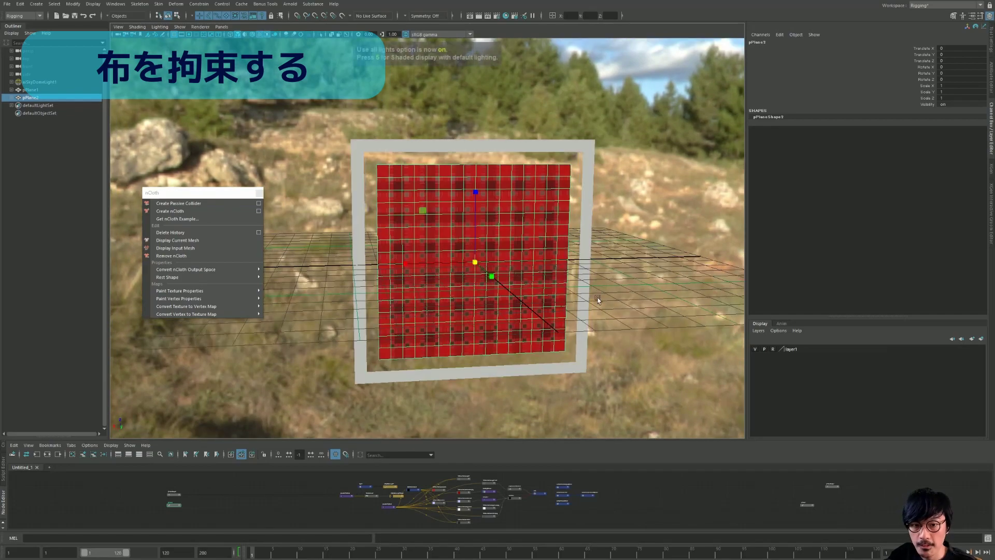
{"action": "left_click", "coordinate": [642, 231]}
{"action": "left_click_drag", "start_coordinate": [642, 231], "coordinate": [618, 244], "text": "alt"}
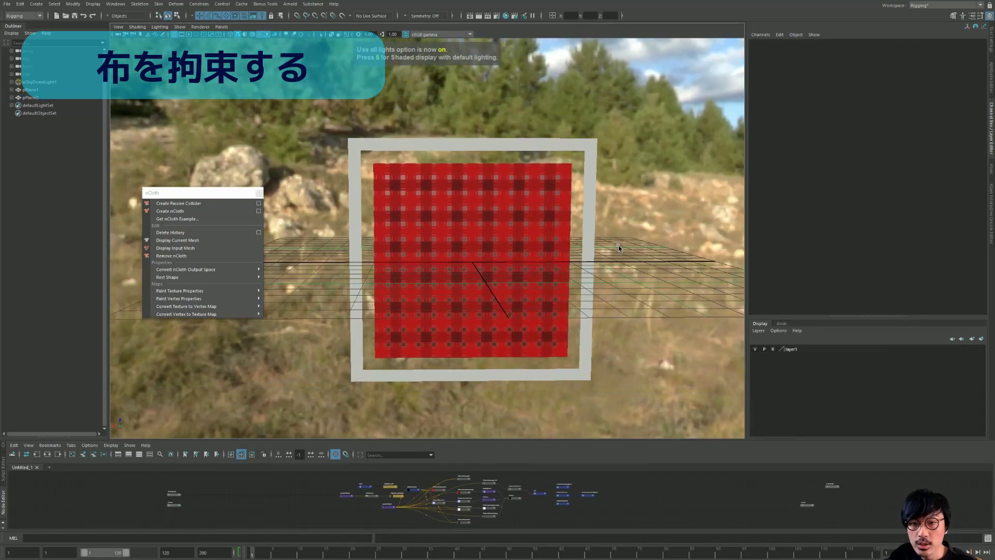
{"action": "mouse_move", "coordinate": [527, 244]}
{"action": "left_mouse_down", "text": "alt"}
{"action": "mouse_move", "coordinate": [518, 262]}
{"action": "mouse_move", "coordinate": [550, 259]}
{"action": "mouse_move", "coordinate": [483, 266]}
{"action": "left_mouse_up", "text": "alt"}
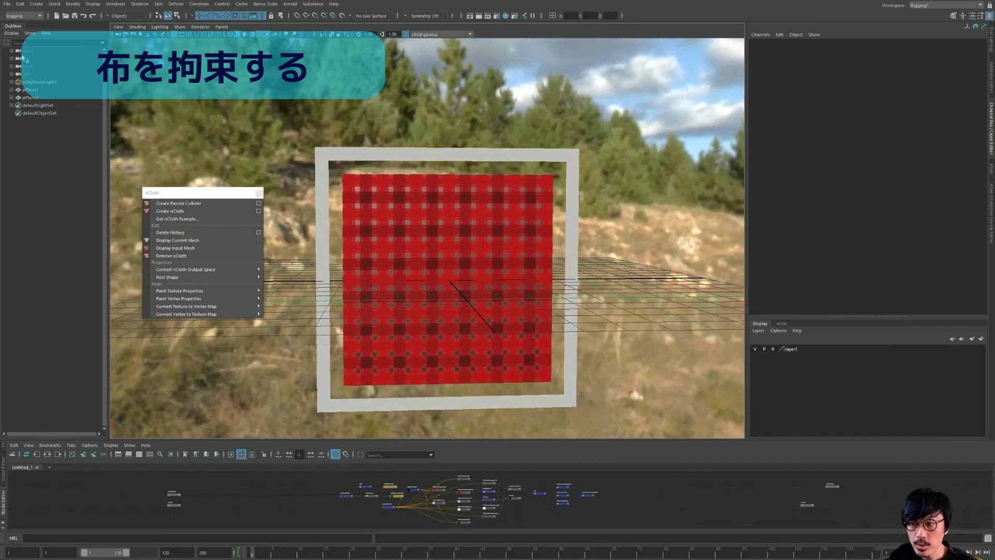
{"action": "left_click", "coordinate": [30, 98]}
{"action": "left_click_drag", "start_coordinate": [466, 206], "coordinate": [467, 201], "text": "alt"}
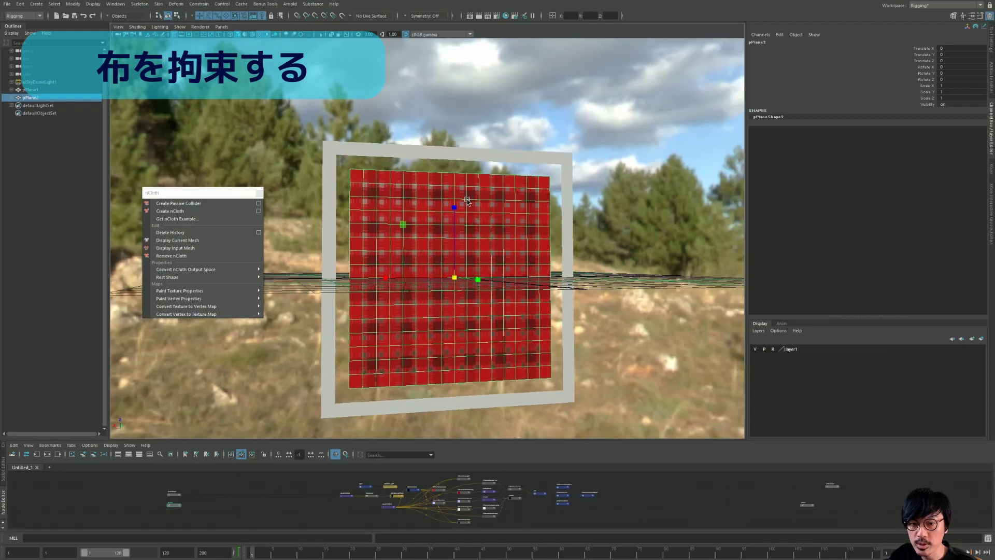
Convert the plaid plane to nCloth, test-play it, then rewind and deselect.
{"action": "left_click", "coordinate": [197, 212]}
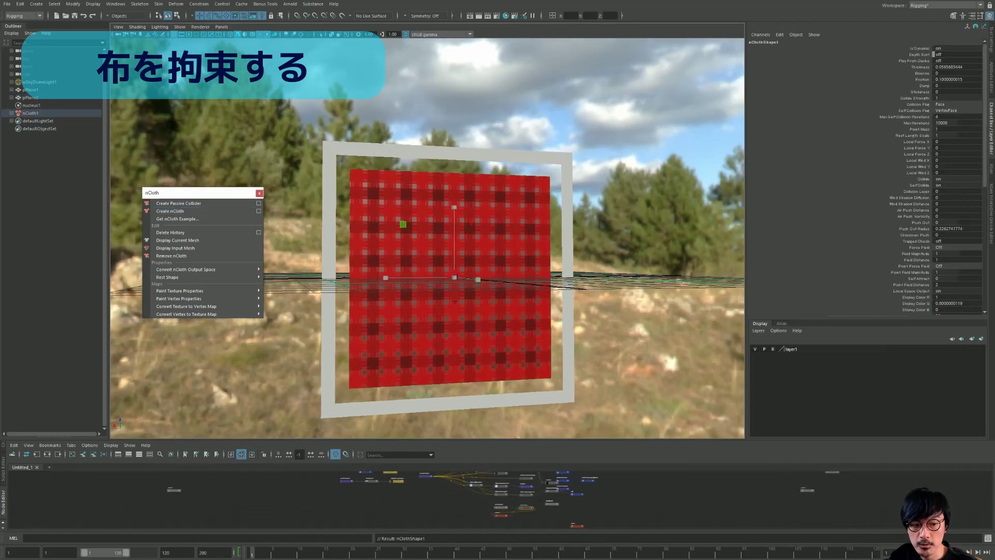
{"action": "key", "text": "alt+v"}
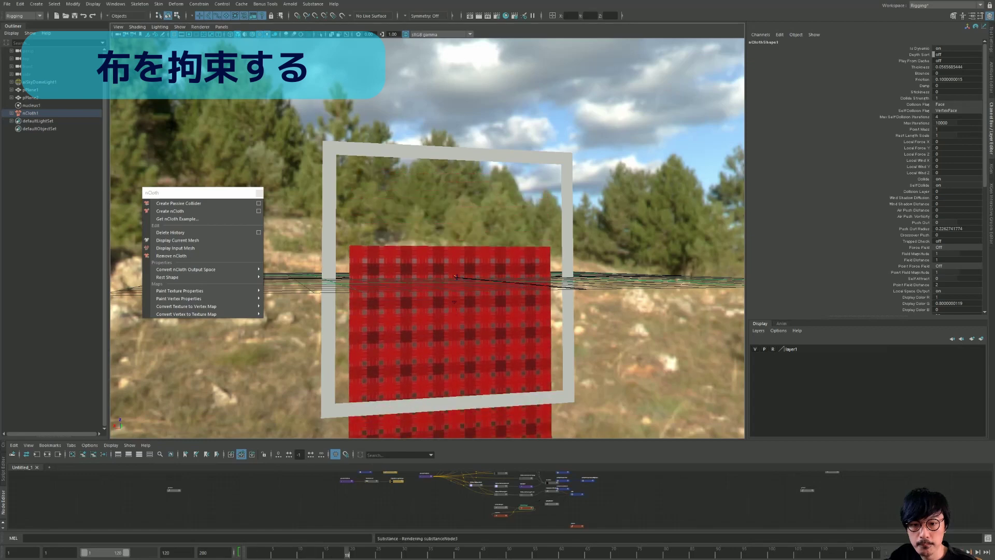
{"action": "key", "text": "alt+shift+v"}
{"action": "left_click_drag", "start_coordinate": [498, 280], "coordinate": [506, 315], "text": "alt"}
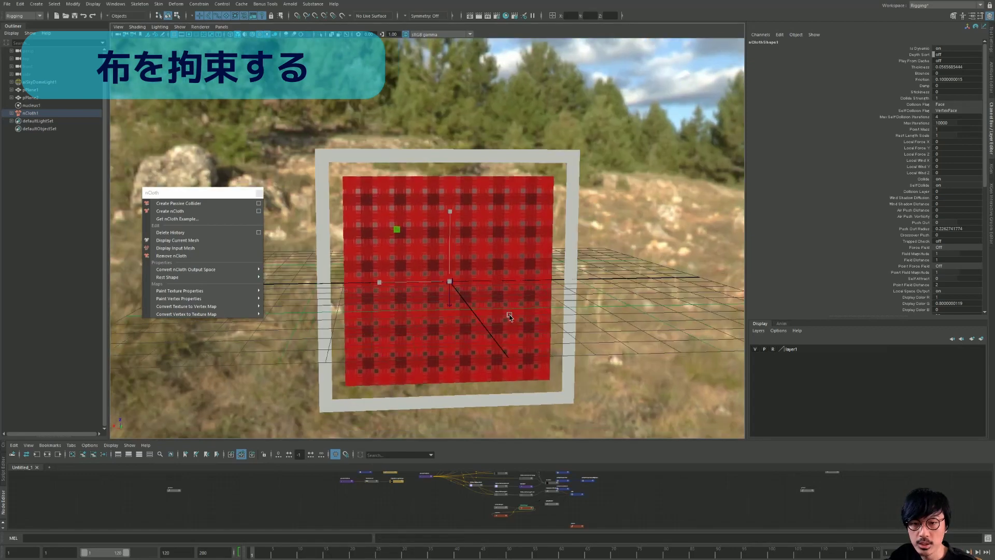
{"action": "left_click", "coordinate": [628, 245]}
Tumble around the cloth and frame, then select pPlane2 and add pPlane1.
{"action": "left_click_drag", "start_coordinate": [627, 245], "coordinate": [230, 171], "text": "alt"}
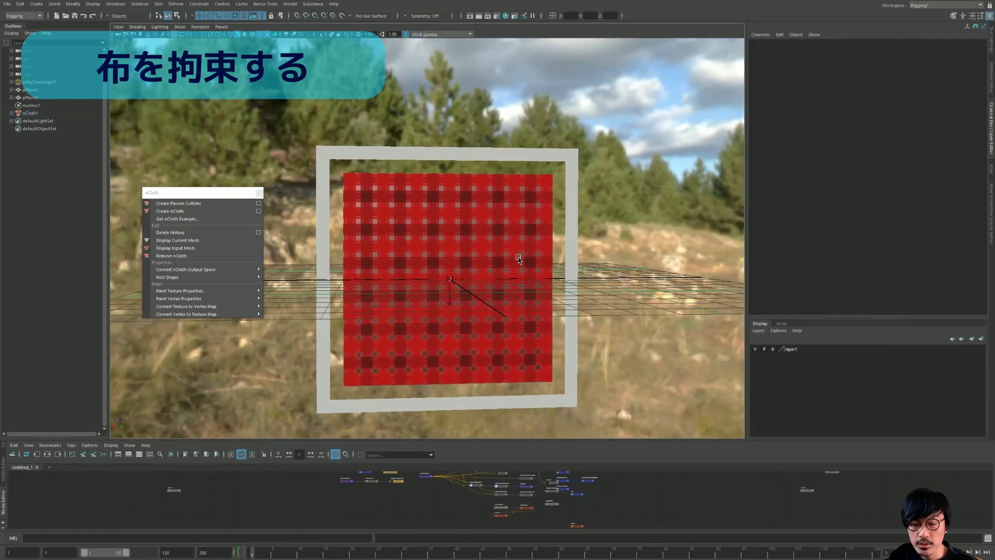
{"action": "left_click", "coordinate": [346, 152]}
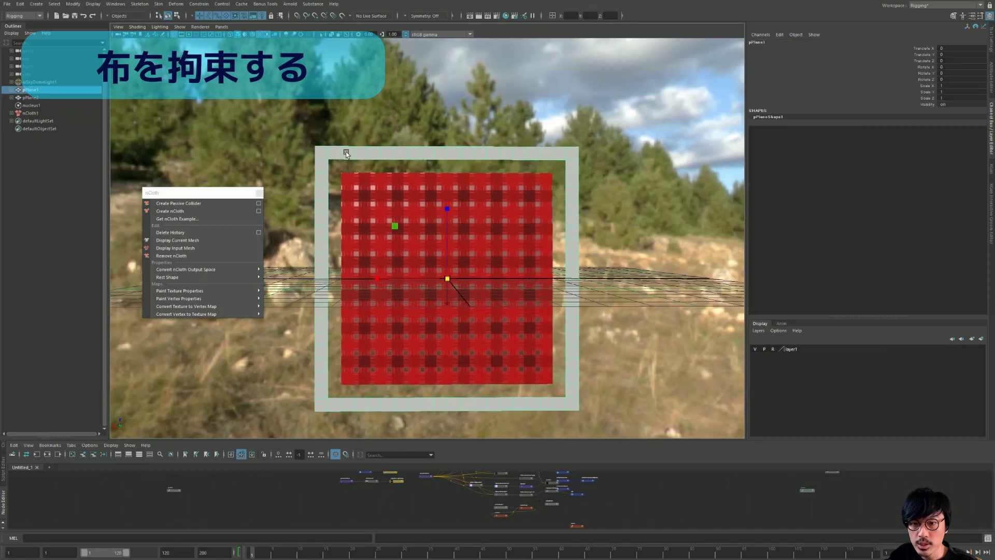
{"action": "left_click_drag", "start_coordinate": [349, 163], "coordinate": [369, 165], "text": "alt"}
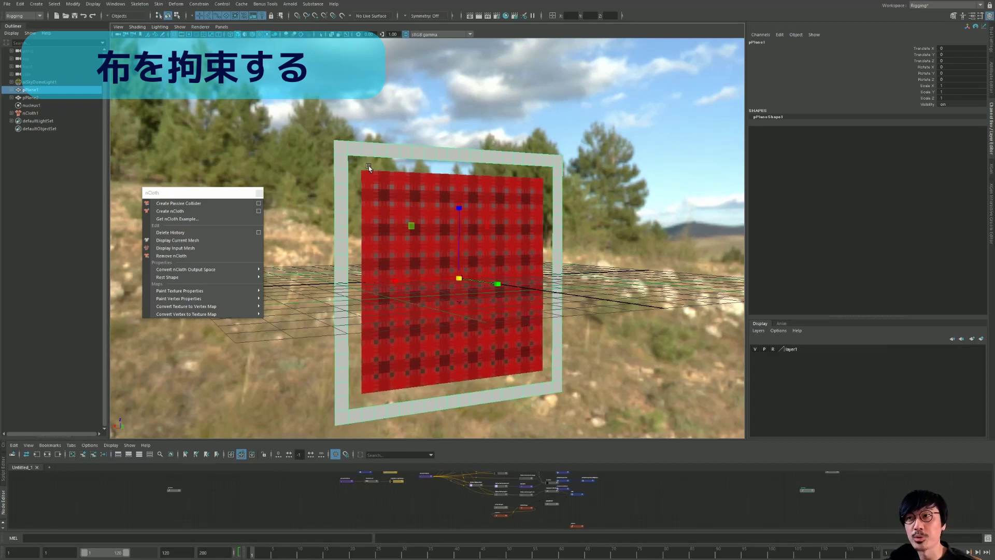
{"action": "left_click_drag", "start_coordinate": [455, 179], "coordinate": [447, 166], "text": "alt"}
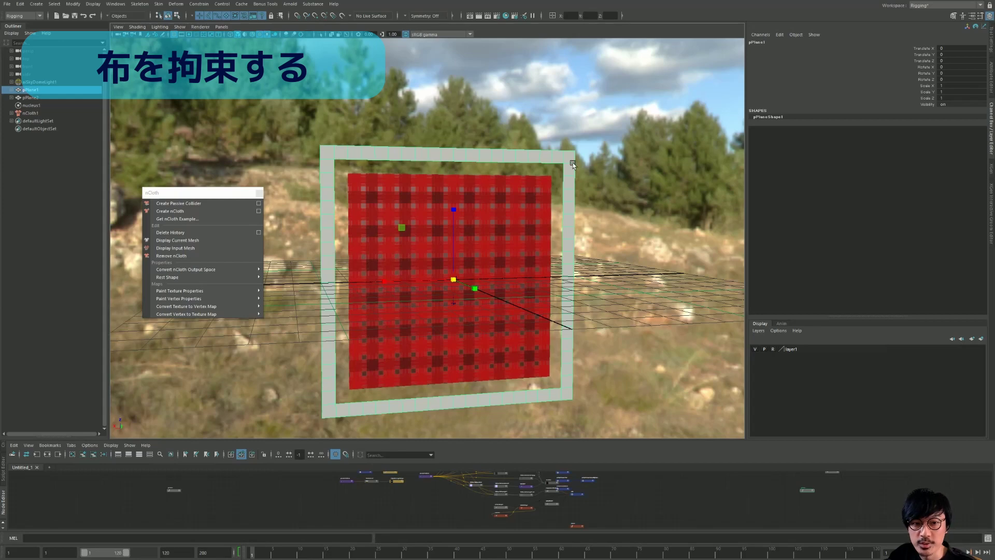
{"action": "left_click_drag", "start_coordinate": [555, 173], "coordinate": [380, 359], "text": "alt"}
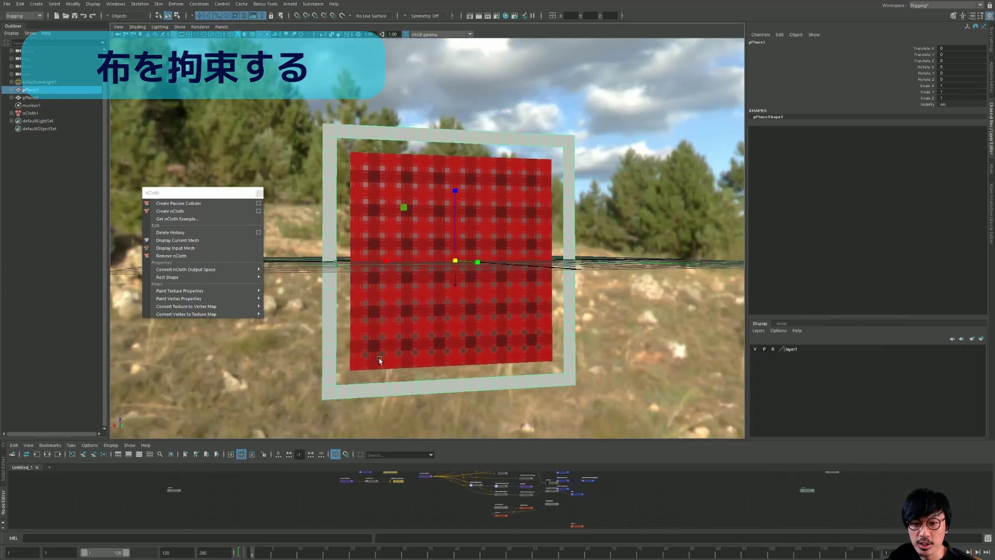
{"action": "left_click_drag", "start_coordinate": [352, 390], "coordinate": [357, 342], "text": "alt"}
{"action": "mouse_move", "coordinate": [338, 244]}
{"action": "left_mouse_down", "text": "alt"}
{"action": "mouse_move", "coordinate": [366, 229]}
{"action": "mouse_move", "coordinate": [352, 228]}
{"action": "mouse_move", "coordinate": [385, 195]}
{"action": "left_mouse_up", "text": "alt"}
{"action": "left_click", "coordinate": [385, 195]}
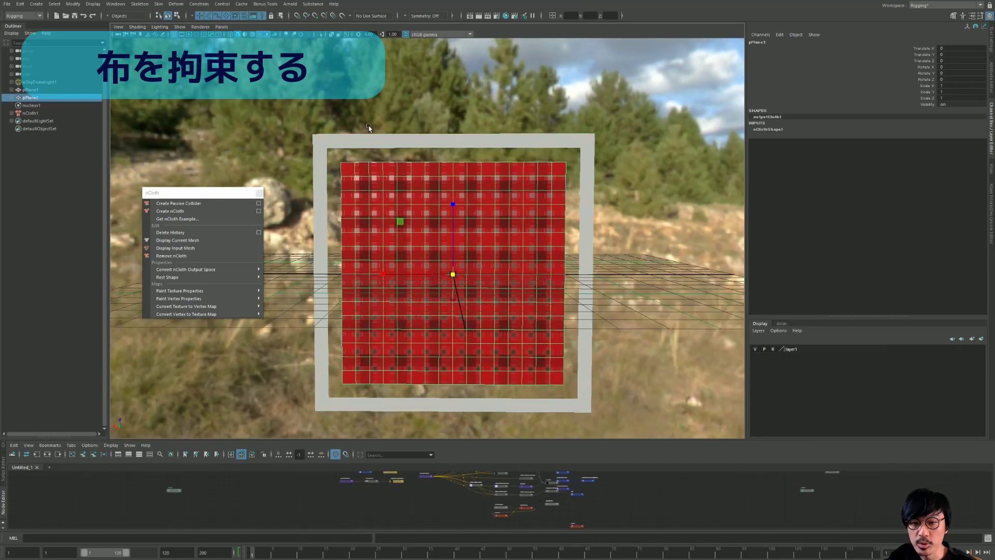
{"action": "left_click", "coordinate": [369, 146], "text": "shift"}
{"action": "left_click_drag", "start_coordinate": [369, 145], "coordinate": [391, 179], "text": "alt"}
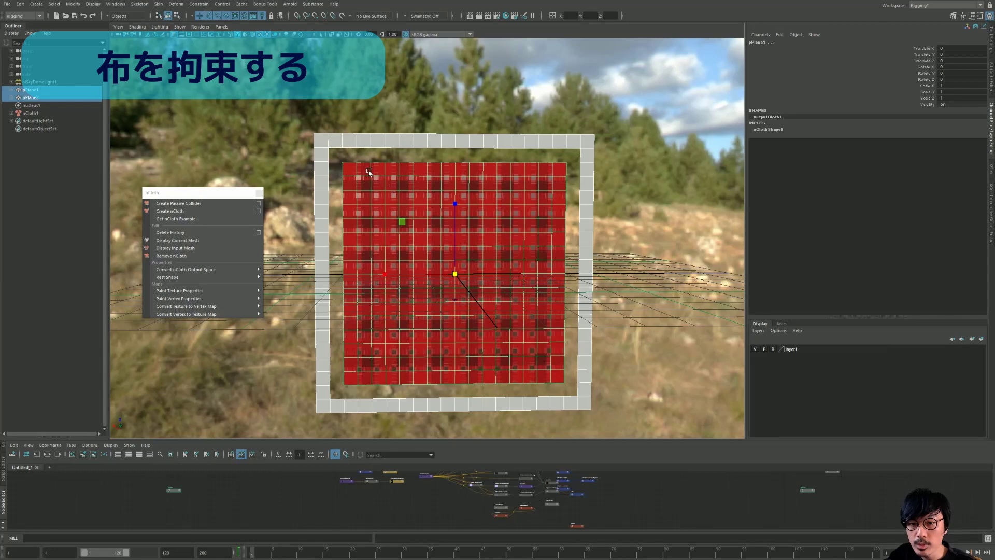
Select the cloth's border vertices and the frame's inner-edge vertices.
{"action": "key", "text": "F8"}
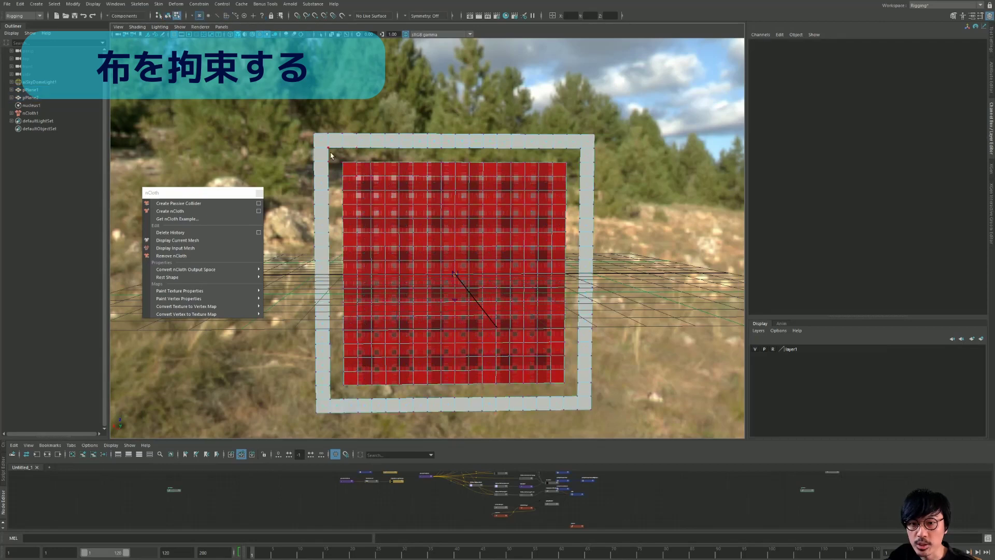
{"action": "left_click_drag", "start_coordinate": [329, 148], "coordinate": [347, 167]}
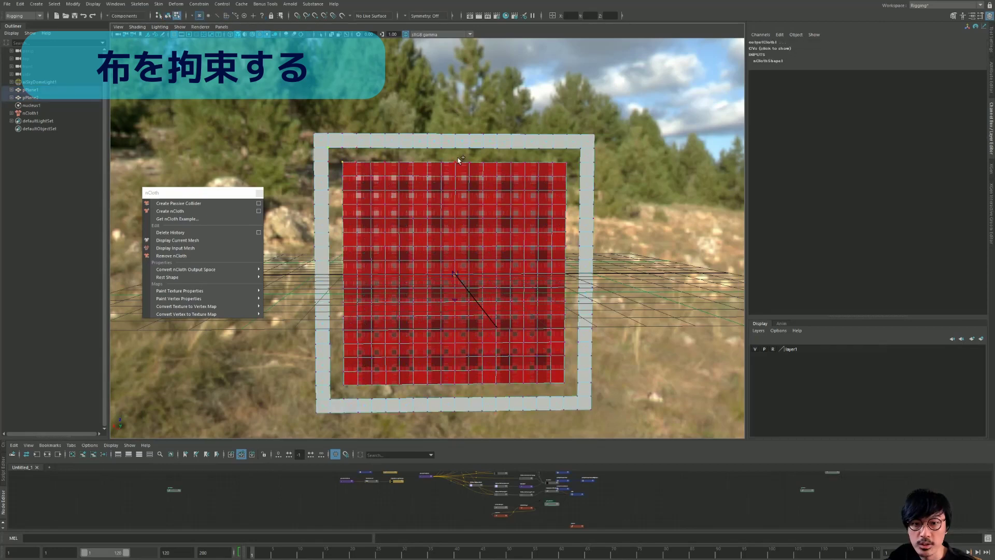
{"action": "left_click_drag", "start_coordinate": [461, 154], "coordinate": [460, 156], "text": "alt"}
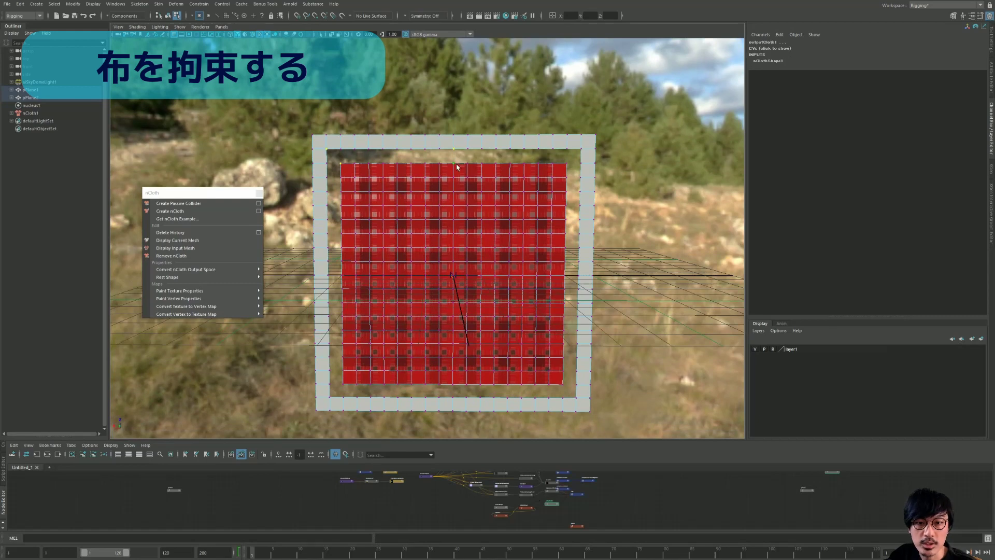
{"action": "left_click", "coordinate": [577, 156]}
{"action": "left_click", "coordinate": [569, 164]}
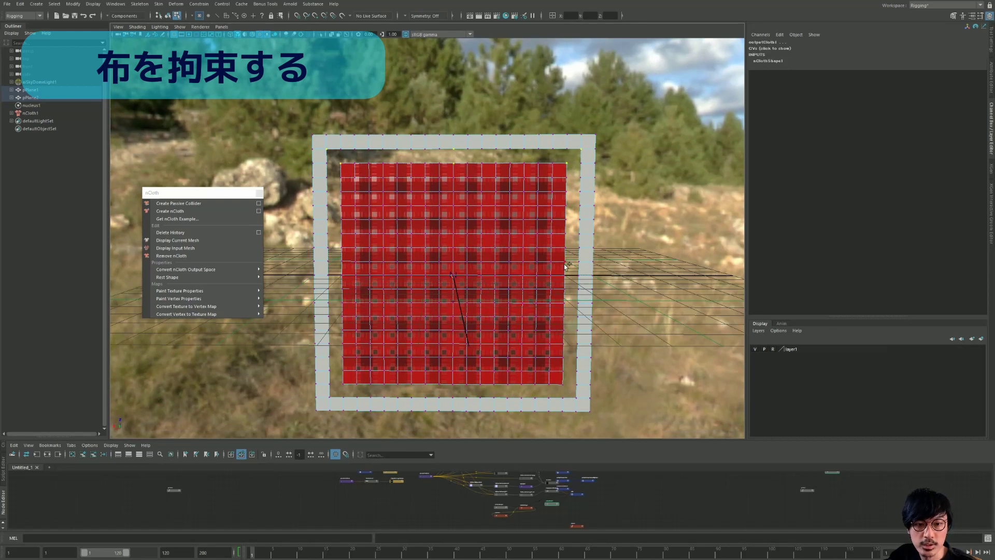
{"action": "left_click", "coordinate": [581, 275]}
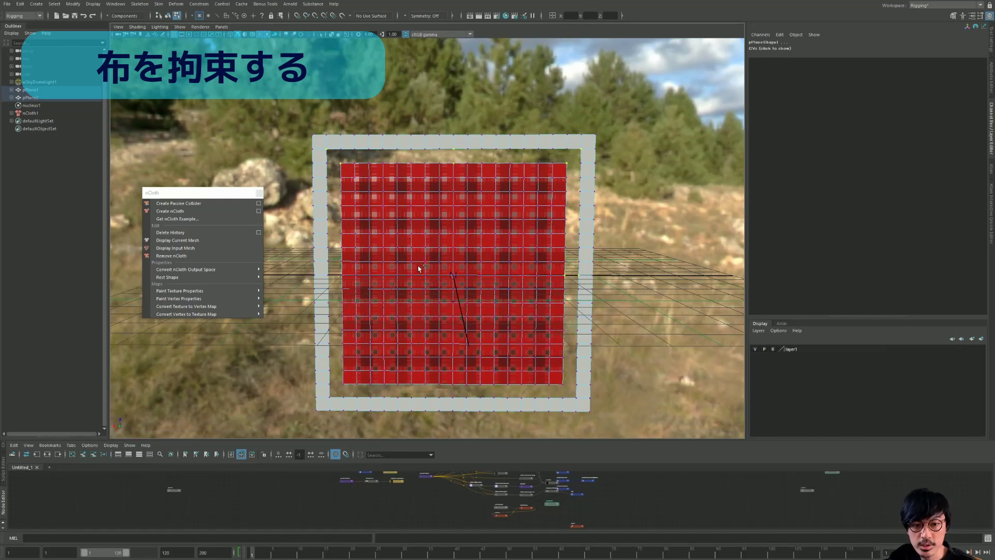
{"action": "left_click", "coordinate": [343, 274]}
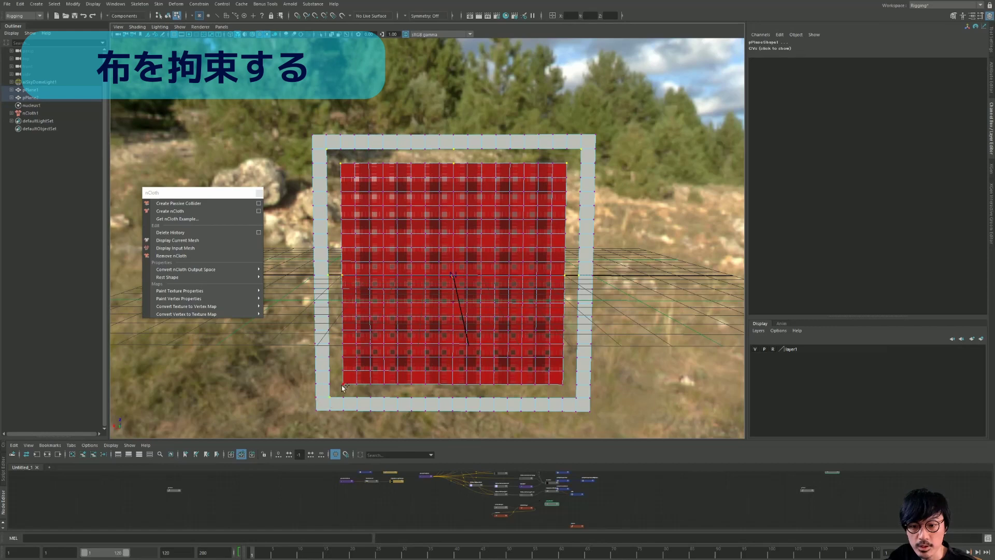
{"action": "left_click", "coordinate": [435, 384], "text": "shift"}
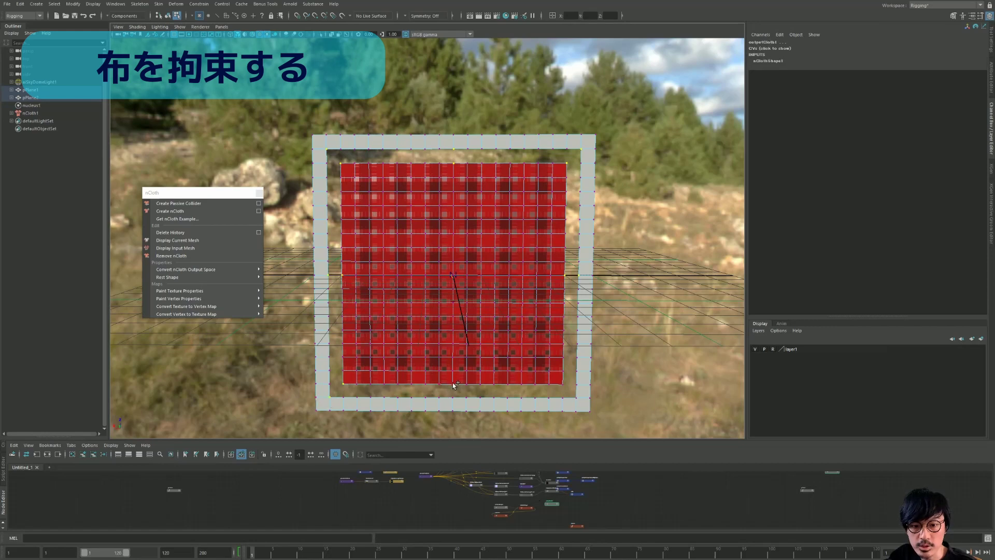
{"action": "left_click", "coordinate": [564, 385], "text": "shift"}
{"action": "left_click", "coordinate": [577, 398], "text": "shift"}
Reframe the cloth and frame, and switch the menu set to FX.
{"action": "mouse_move", "coordinate": [583, 338]}
{"action": "left_mouse_down", "text": "alt"}
{"action": "mouse_move", "coordinate": [578, 314]}
{"action": "mouse_move", "coordinate": [541, 324]}
{"action": "mouse_move", "coordinate": [303, 134]}
{"action": "left_mouse_up", "text": "alt"}
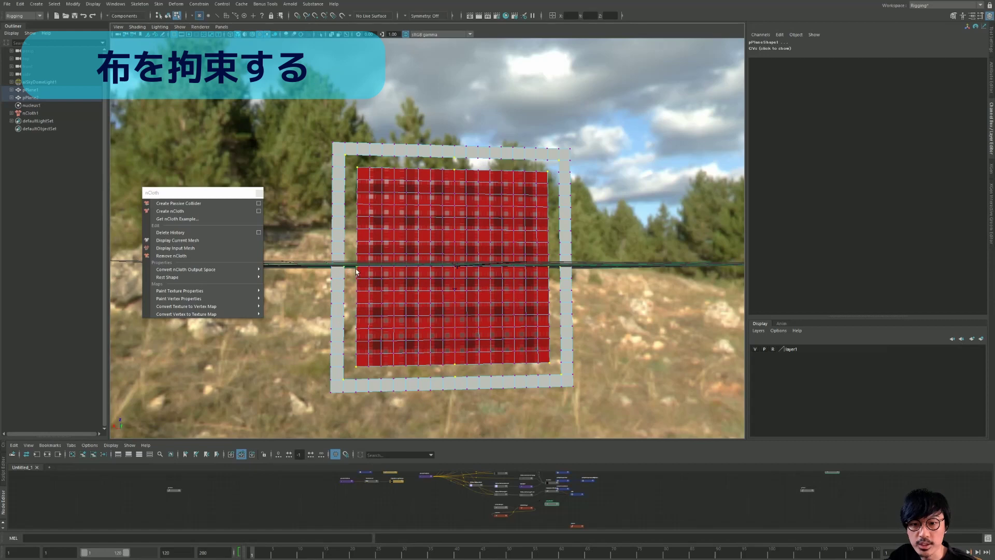
{"action": "left_click_drag", "start_coordinate": [356, 271], "coordinate": [366, 241], "text": "alt"}
{"action": "left_click_drag", "start_coordinate": [290, 156], "coordinate": [408, 110], "text": "alt"}
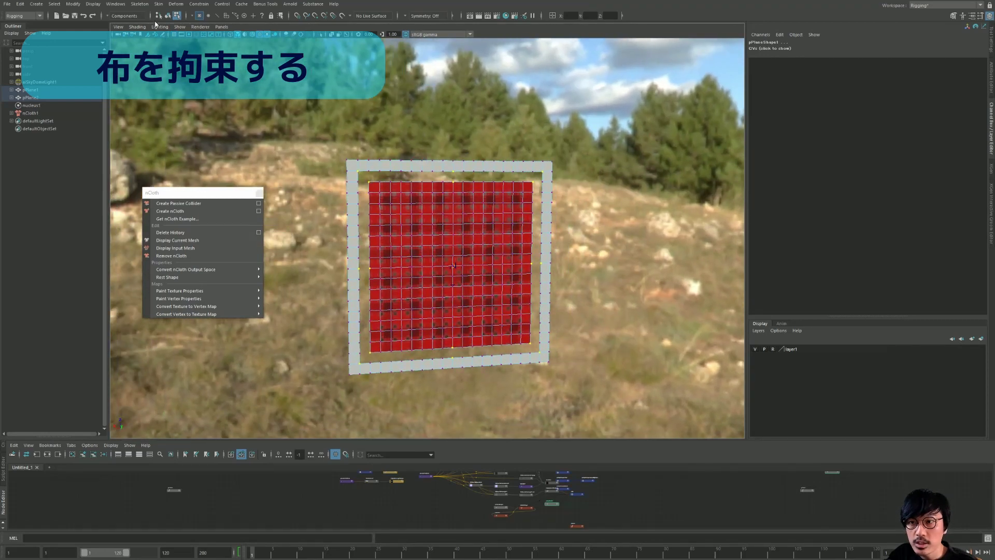
{"action": "scroll", "coordinate": [197, 102], "scroll_direction": "up", "scroll_amount": 2}
{"action": "left_click", "coordinate": [22, 16]}
{"action": "left_click", "coordinate": [19, 48]}
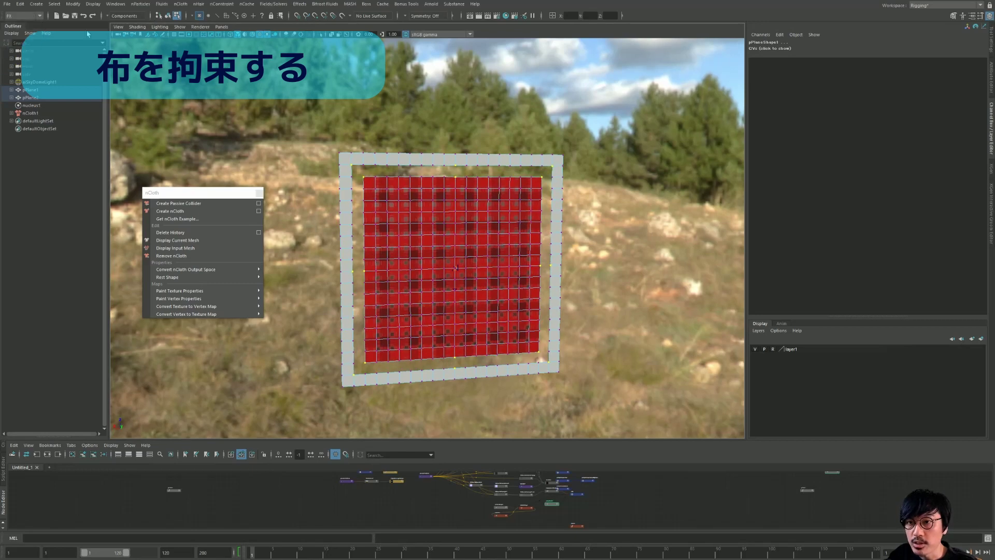
Apply nConstraint Component to Component from a torn-off panel, creating dynamicConstraint1.
{"action": "left_click", "coordinate": [222, 4]}
{"action": "left_click", "coordinate": [226, 10]}
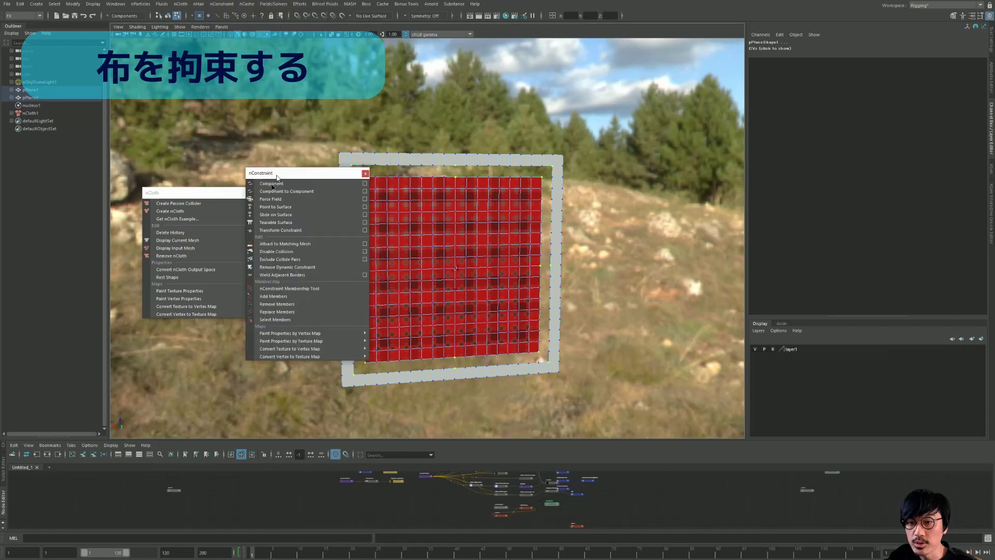
{"action": "left_click_drag", "start_coordinate": [254, 170], "coordinate": [173, 283]}
{"action": "left_click", "coordinate": [177, 197]}
{"action": "left_click_drag", "start_coordinate": [177, 197], "coordinate": [184, 73]}
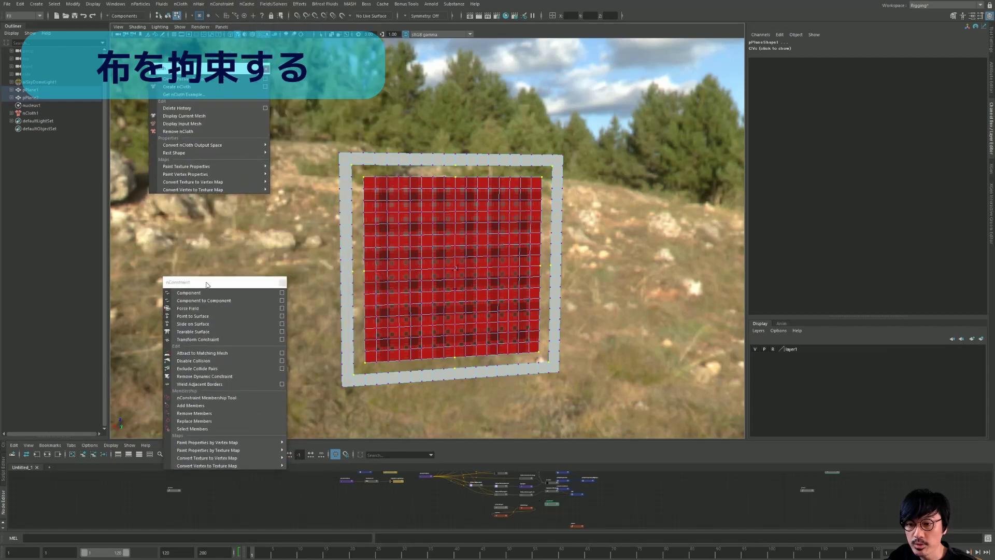
{"action": "left_click_drag", "start_coordinate": [207, 284], "coordinate": [191, 230]}
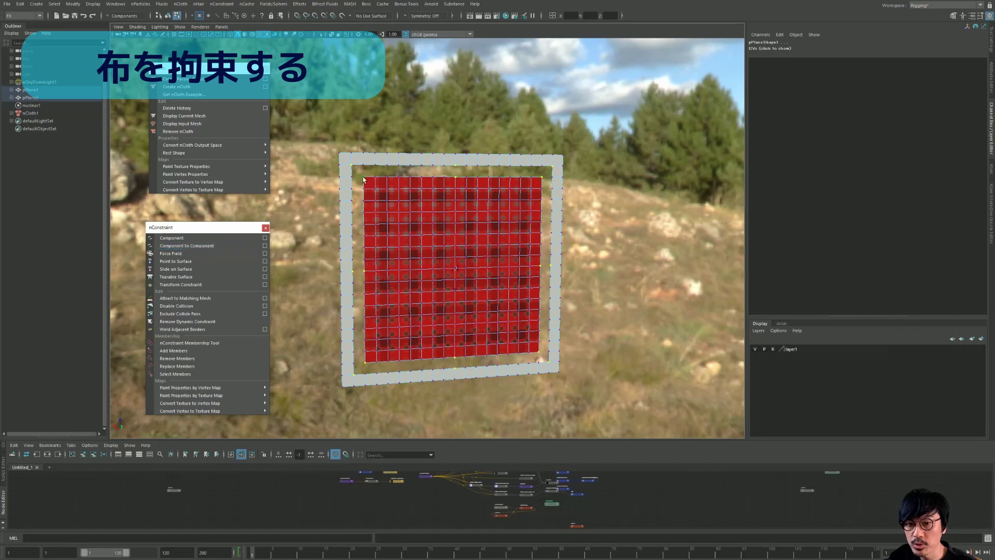
{"action": "left_click", "coordinate": [181, 245]}
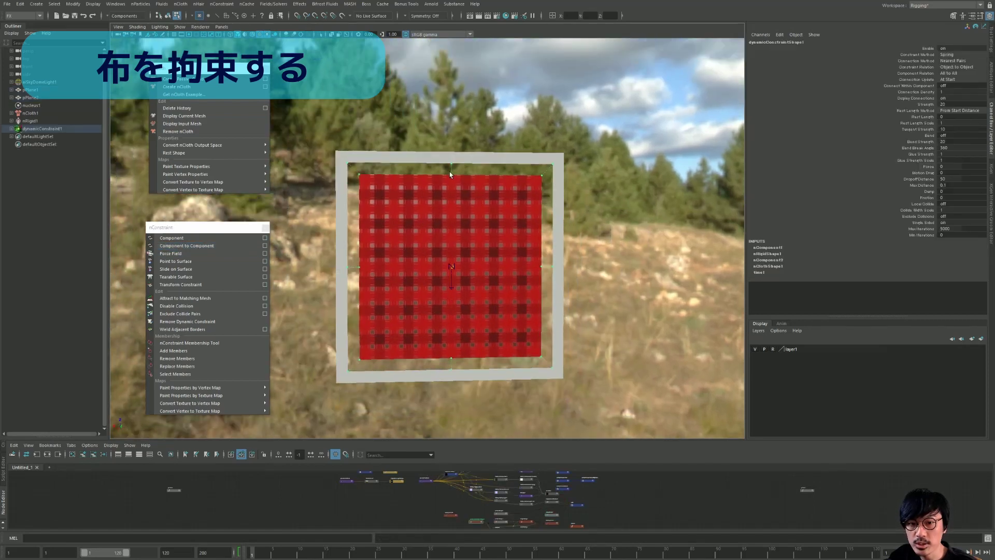
Play the simulation to see the cloth hang pinned in the frame, then select nucleus1.
{"action": "left_click_drag", "start_coordinate": [452, 171], "coordinate": [667, 335], "text": "alt"}
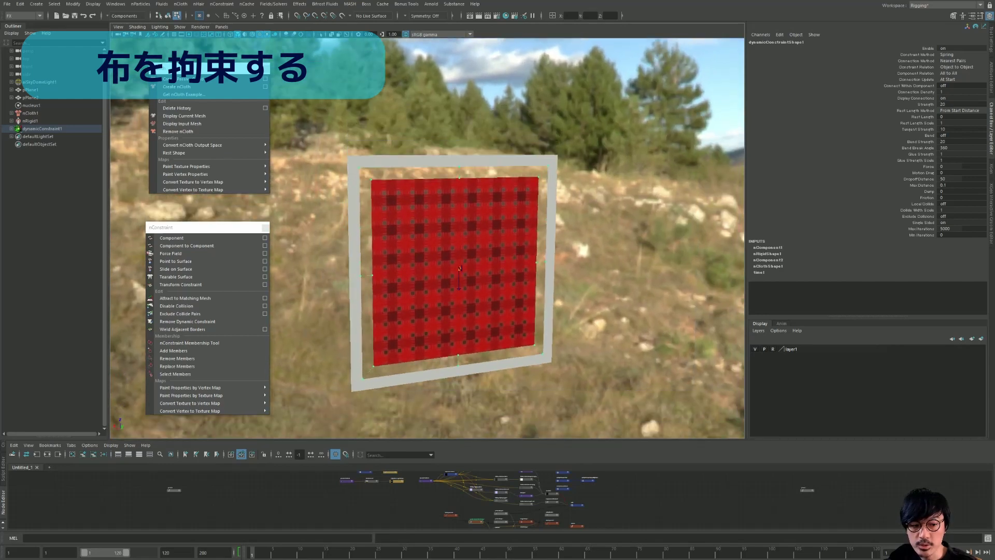
{"action": "key", "text": "alt+v"}
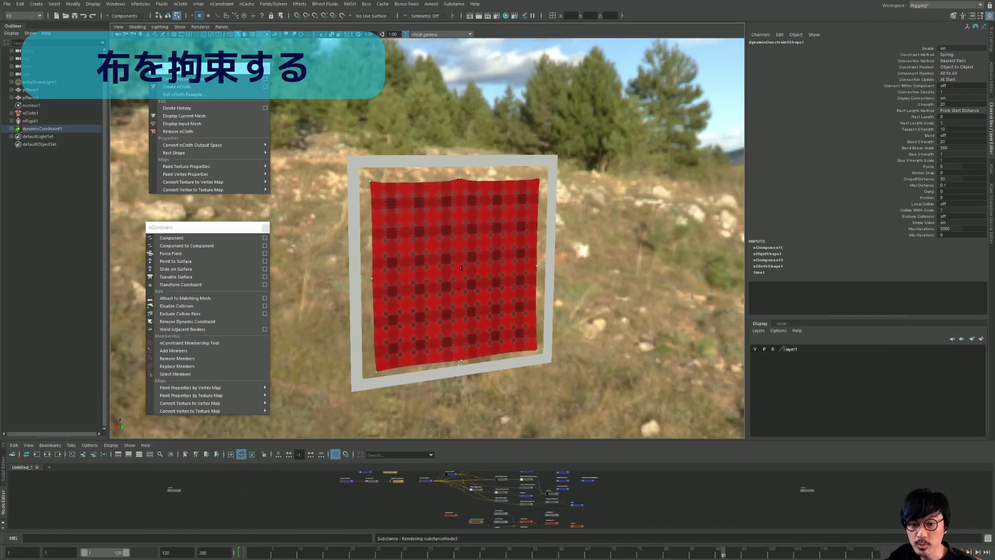
{"action": "left_click_drag", "start_coordinate": [524, 317], "coordinate": [549, 249], "text": "alt"}
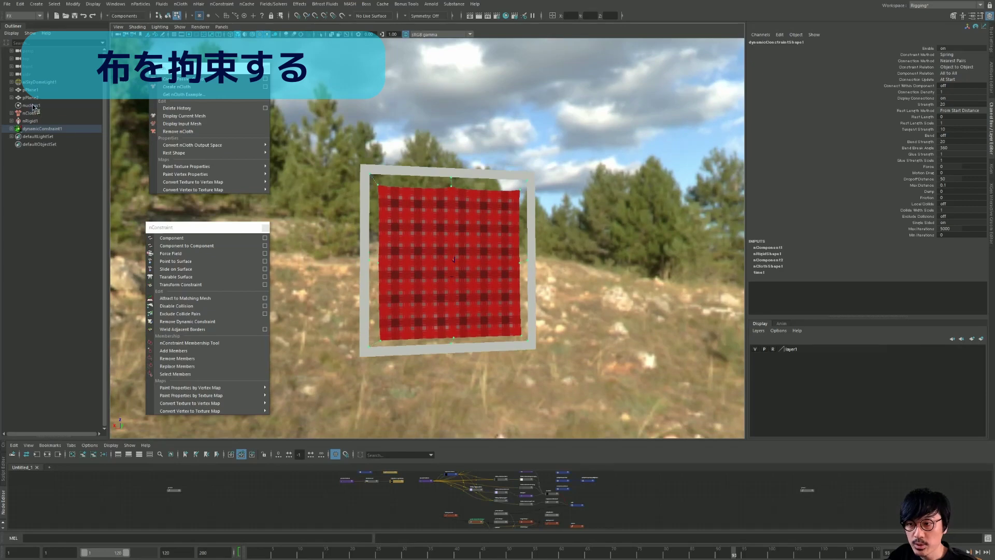
{"action": "left_click", "coordinate": [32, 107]}
{"action": "mouse_move", "coordinate": [467, 269]}
{"action": "left_mouse_down", "text": "alt"}
{"action": "mouse_move", "coordinate": [497, 260]}
{"action": "mouse_move", "coordinate": [499, 244]}
{"action": "mouse_move", "coordinate": [476, 228]}
{"action": "mouse_move", "coordinate": [485, 228]}
{"action": "left_mouse_up", "text": "alt"}
Set nucleus1's Wind Direction to 0, 1, 0 so the wind blows along Y.
{"action": "key", "text": "ctrl+a"}
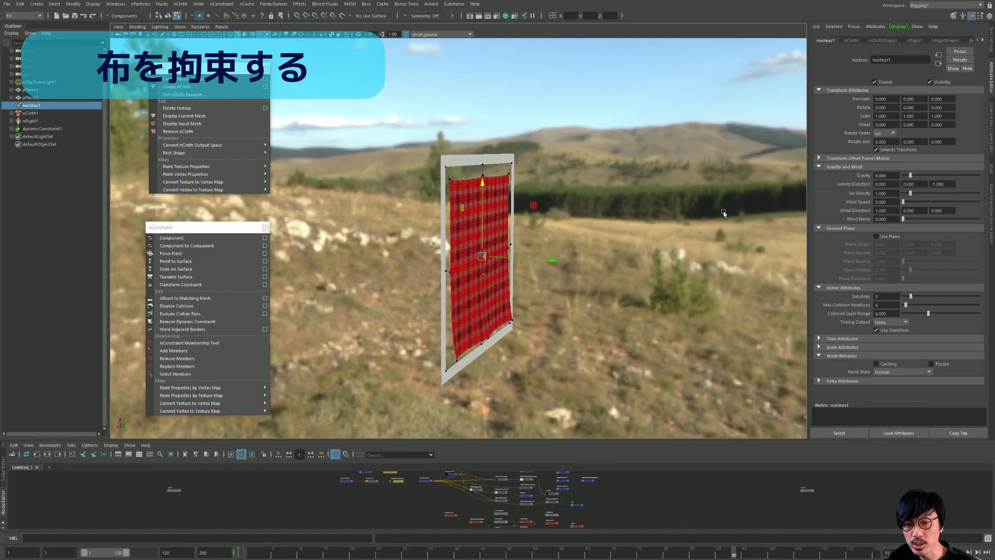
{"action": "left_click_drag", "start_coordinate": [725, 213], "coordinate": [687, 218], "text": "alt"}
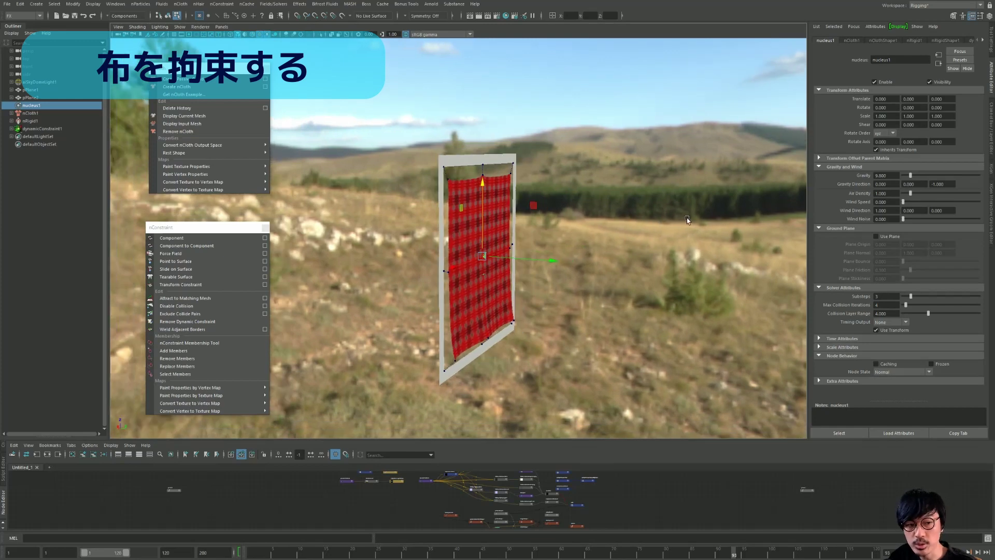
{"action": "left_click", "coordinate": [893, 211]}
{"action": "left_click_drag", "start_coordinate": [358, 267], "coordinate": [419, 267], "text": "alt"}
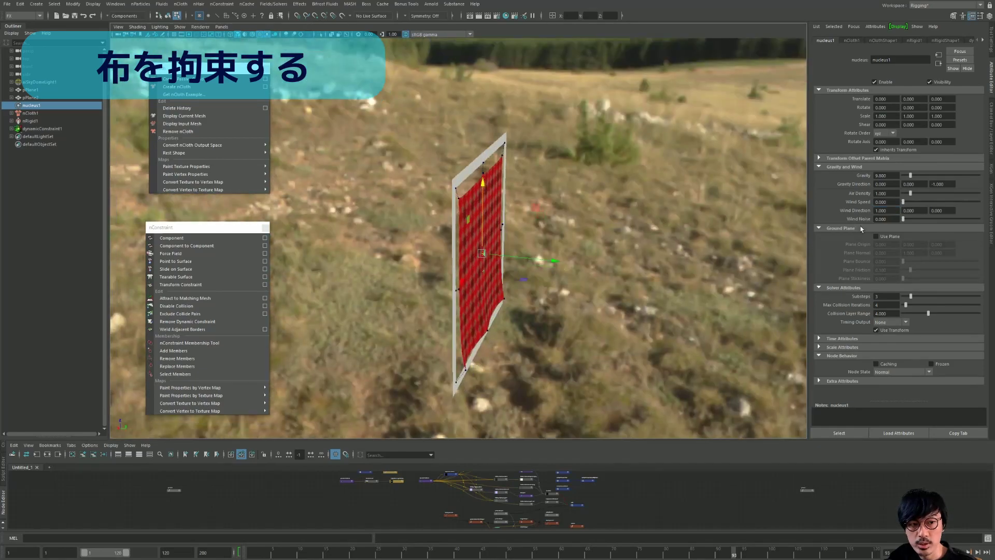
{"action": "left_click", "coordinate": [893, 211]}
{"action": "type", "text": "0"}
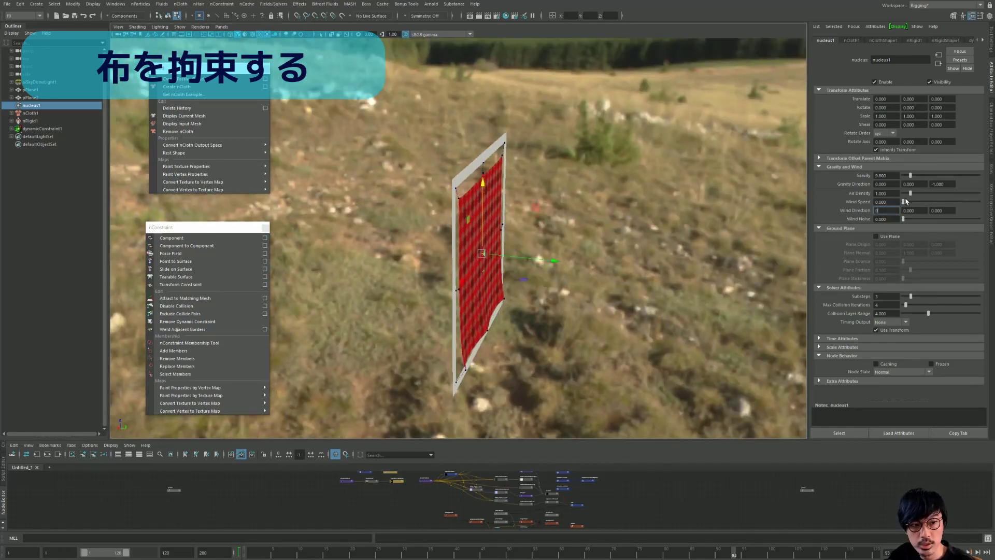
{"action": "key", "text": "Caps_Lock"}
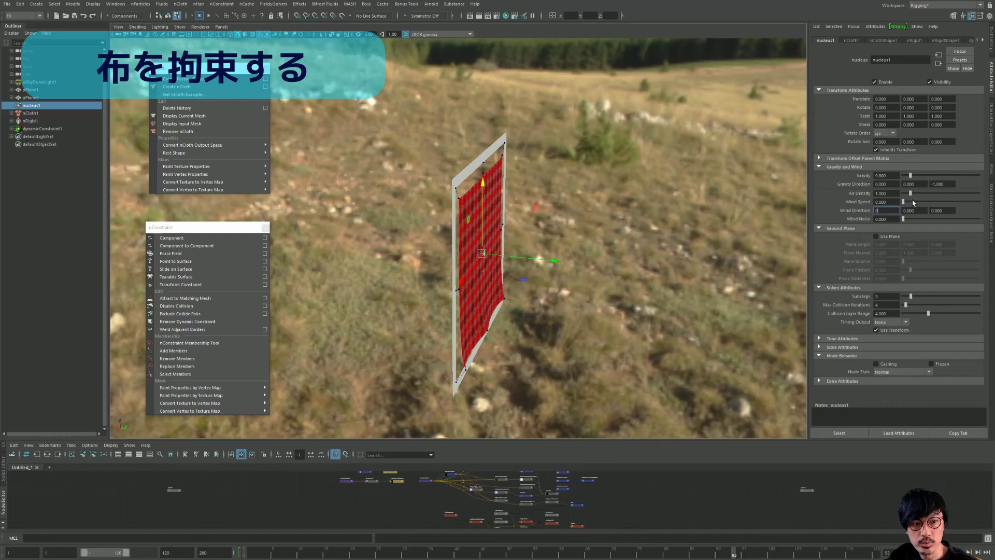
{"action": "key", "text": "Tab"}
{"action": "type", "text": "1"}
{"action": "key", "text": "Return"}
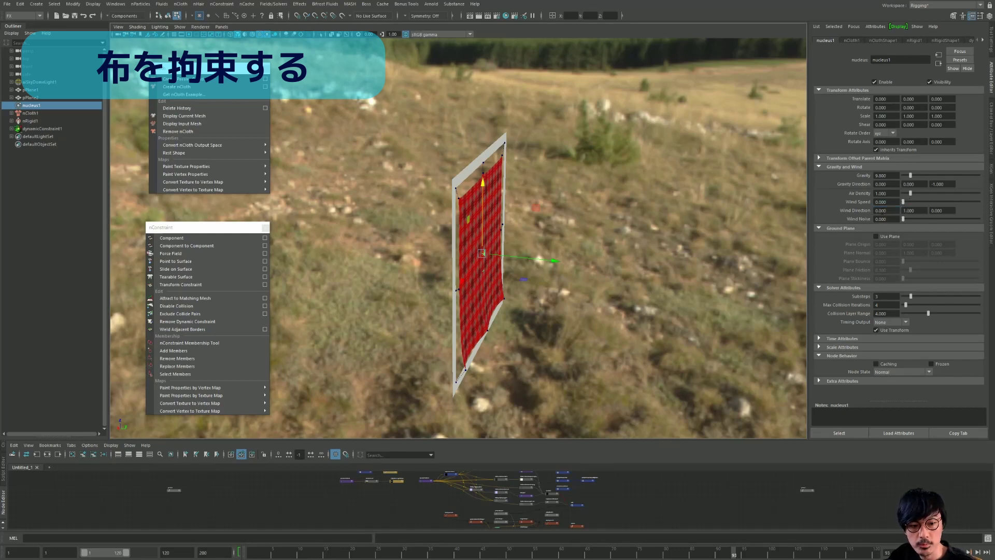
Extend the animation end time to 2000 frames and rewind the simulation.
{"action": "double_click", "coordinate": [191, 552]}
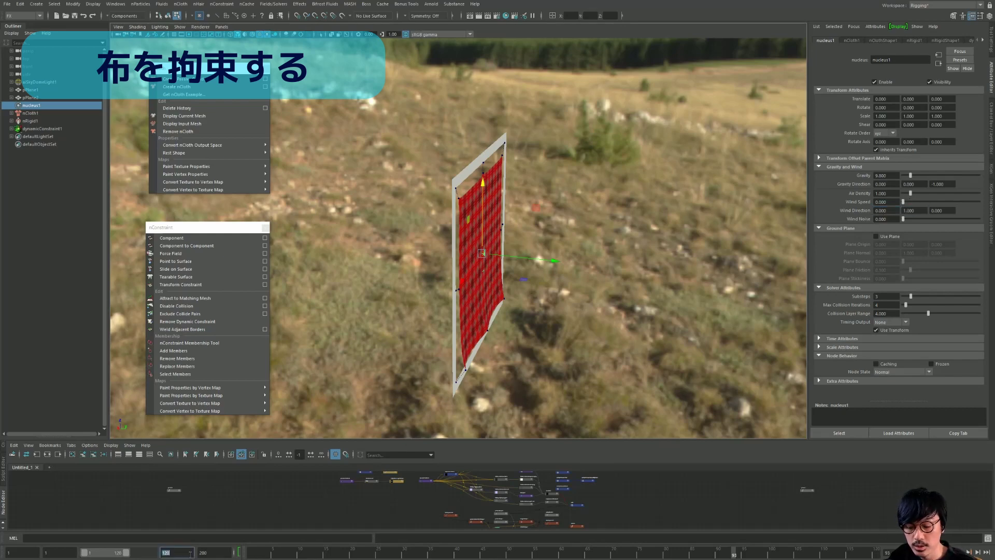
{"action": "type", "text": "20"}
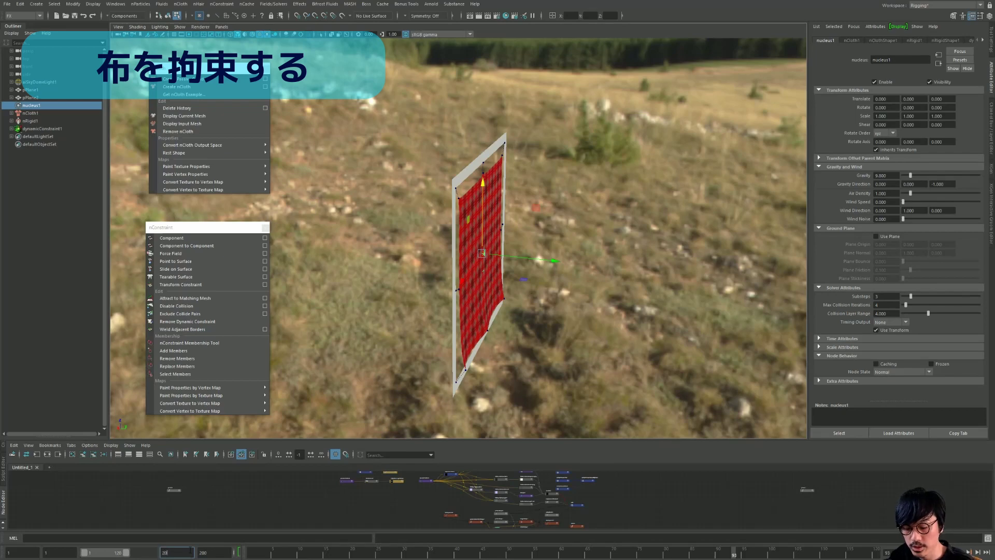
{"action": "type", "text": "0"}
{"action": "key", "text": "Return"}
{"action": "mouse_move", "coordinate": [334, 217]}
{"action": "left_mouse_down", "text": "alt"}
{"action": "mouse_move", "coordinate": [336, 260]}
{"action": "mouse_move", "coordinate": [353, 262]}
{"action": "left_mouse_up", "text": "alt"}
{"action": "key", "text": "alt+shift+v"}
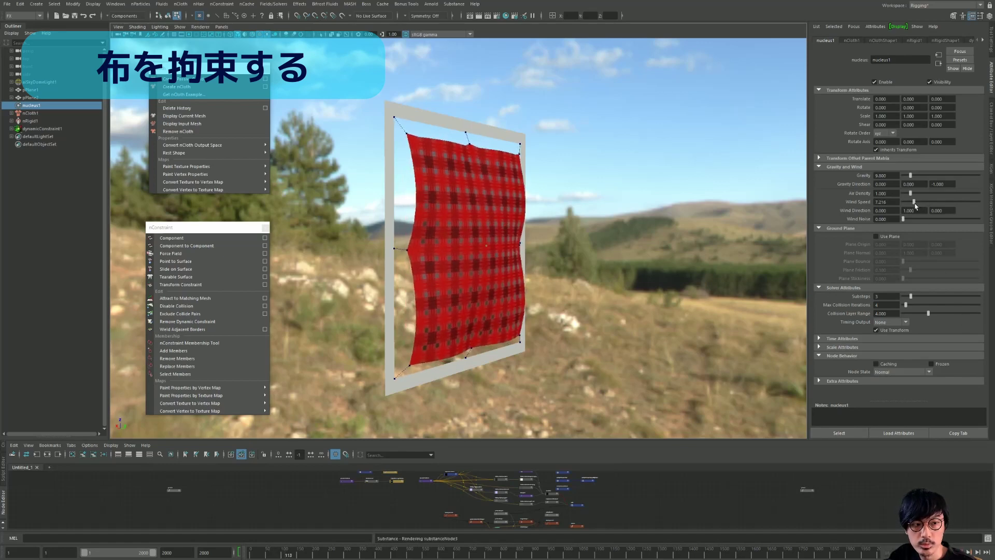
Raise the nucleus Wind Speed to 36.082 and watch the cloth billow.
{"action": "left_click_drag", "start_coordinate": [914, 202], "coordinate": [958, 202]}
{"action": "mouse_move", "coordinate": [656, 236]}
{"action": "left_mouse_down", "text": "alt"}
{"action": "mouse_move", "coordinate": [629, 228]}
{"action": "mouse_move", "coordinate": [667, 224]}
{"action": "mouse_move", "coordinate": [665, 233]}
{"action": "mouse_move", "coordinate": [523, 169]}
{"action": "mouse_move", "coordinate": [475, 207]}
{"action": "left_mouse_up", "text": "alt"}
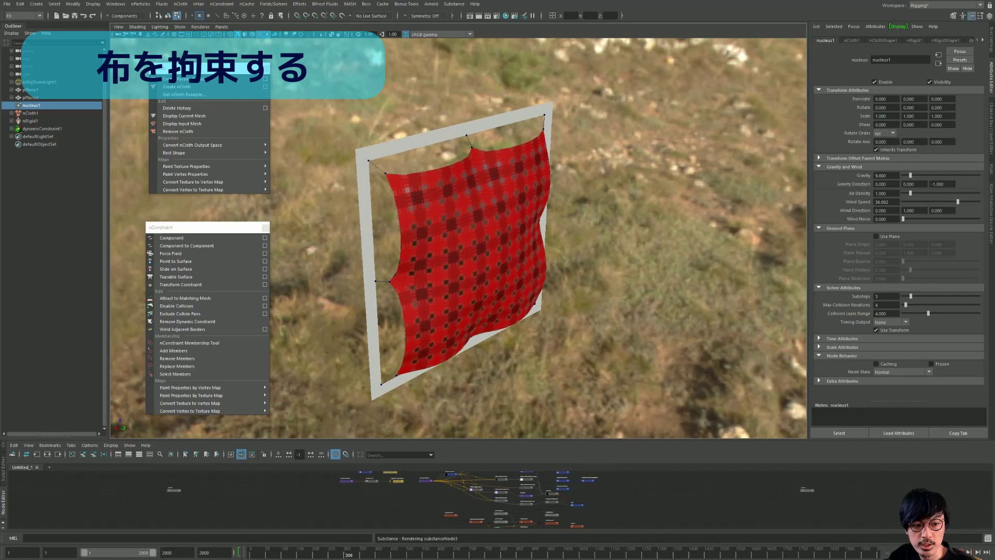
{"action": "mouse_move", "coordinate": [498, 254]}
{"action": "left_mouse_down", "text": "alt"}
{"action": "mouse_move", "coordinate": [487, 244]}
{"action": "mouse_move", "coordinate": [503, 261]}
{"action": "mouse_move", "coordinate": [492, 260]}
{"action": "left_mouse_up", "text": "alt"}
{"action": "mouse_move", "coordinate": [400, 231]}
{"action": "left_mouse_down", "text": "alt"}
{"action": "mouse_move", "coordinate": [374, 231]}
{"action": "mouse_move", "coordinate": [413, 227]}
{"action": "mouse_move", "coordinate": [468, 149]}
{"action": "mouse_move", "coordinate": [558, 218]}
{"action": "left_mouse_up", "text": "alt"}
{"action": "key", "text": "F8"}
Select dynamicConstraint1 and replay the simulation from frame 1.
{"action": "left_click", "coordinate": [473, 139]}
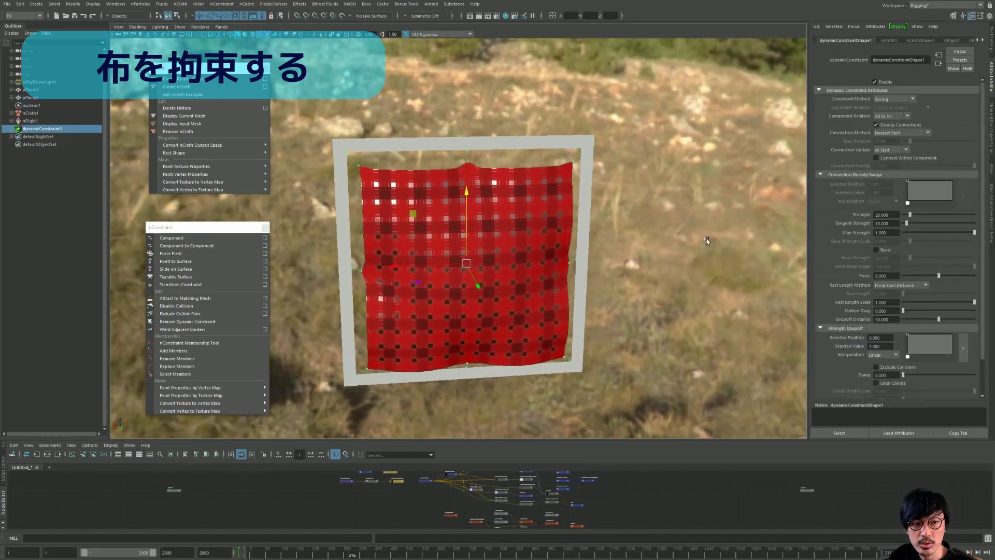
{"action": "left_click_drag", "start_coordinate": [367, 169], "coordinate": [392, 168], "text": "alt"}
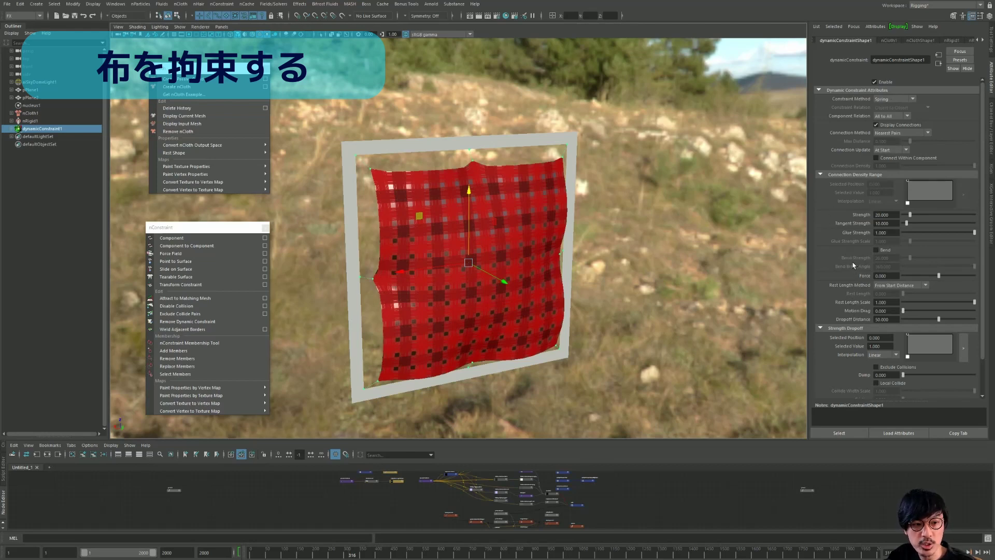
{"action": "scroll", "coordinate": [854, 266], "scroll_direction": "down", "scroll_amount": 2}
{"action": "scroll", "coordinate": [854, 265], "scroll_direction": "up", "scroll_amount": 2}
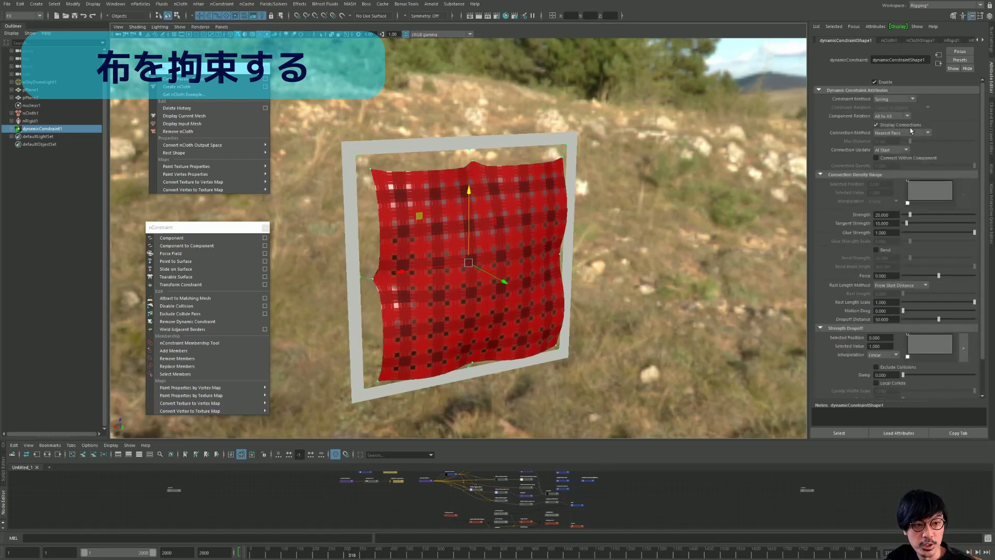
{"action": "scroll", "coordinate": [751, 212], "scroll_direction": "up", "scroll_amount": 2}
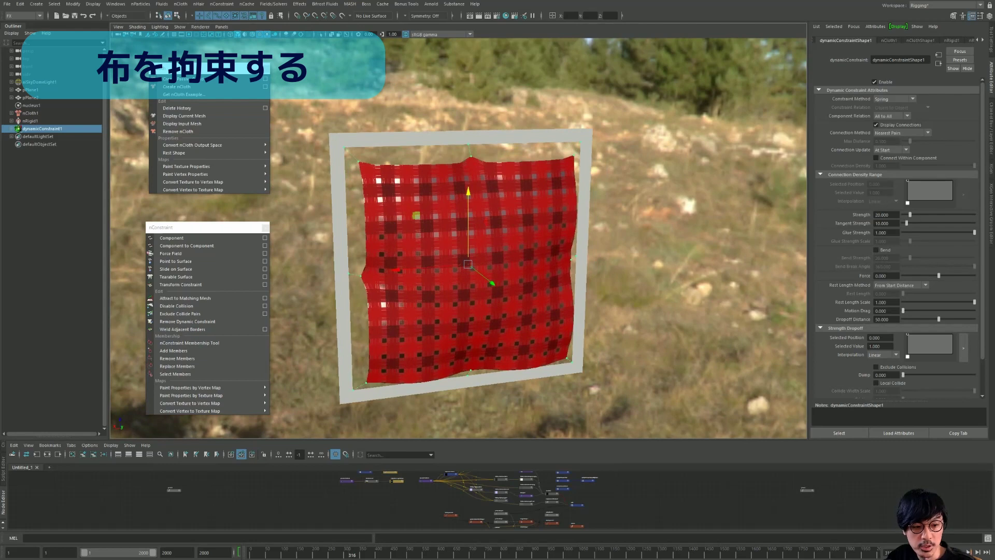
{"action": "key", "text": "alt+shift+v"}
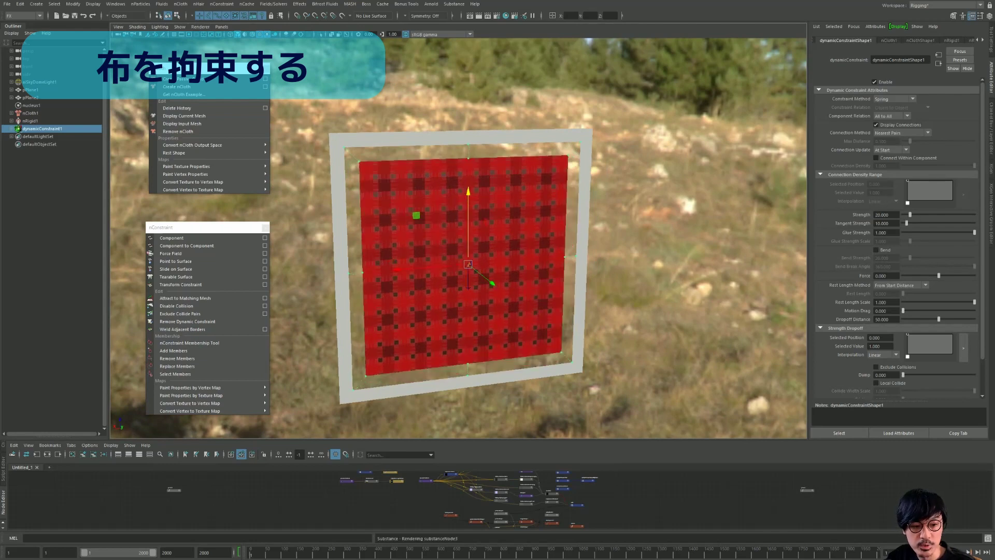
{"action": "key", "text": "alt+v"}
Set constraint Strength to 115.385 and Glue Strength to 1.000, rewinding after each change.
{"action": "mouse_move", "coordinate": [911, 215]}
{"action": "left_mouse_down"}
{"action": "mouse_move", "coordinate": [944, 214]}
{"action": "mouse_move", "coordinate": [904, 232]}
{"action": "mouse_move", "coordinate": [936, 235]}
{"action": "left_mouse_up"}
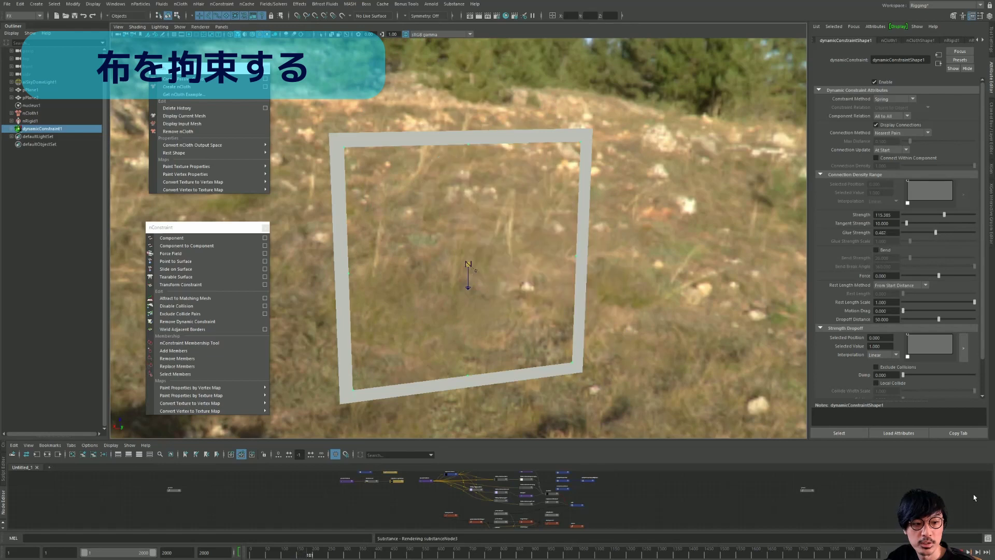
{"action": "key", "text": "alt+shift+v"}
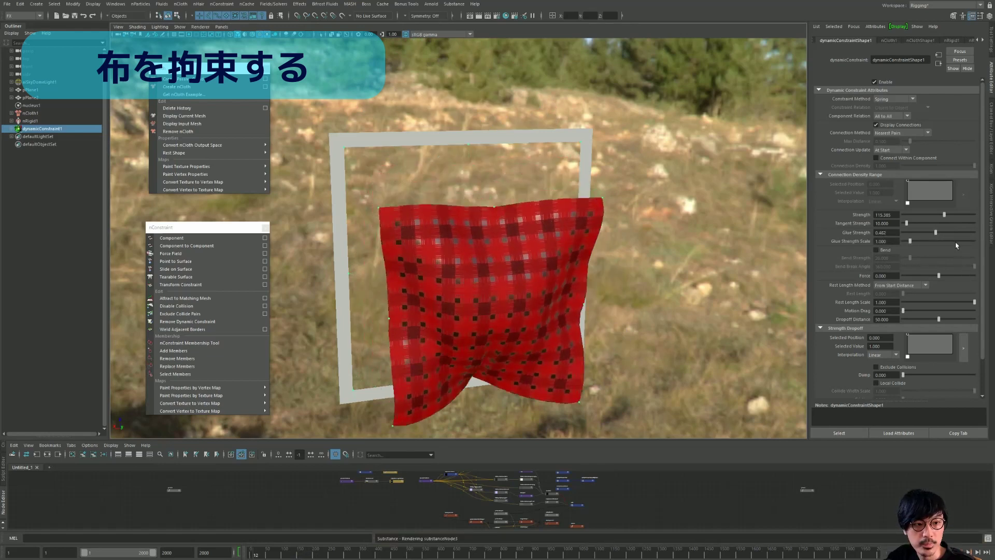
{"action": "left_click_drag", "start_coordinate": [936, 232], "coordinate": [974, 232]}
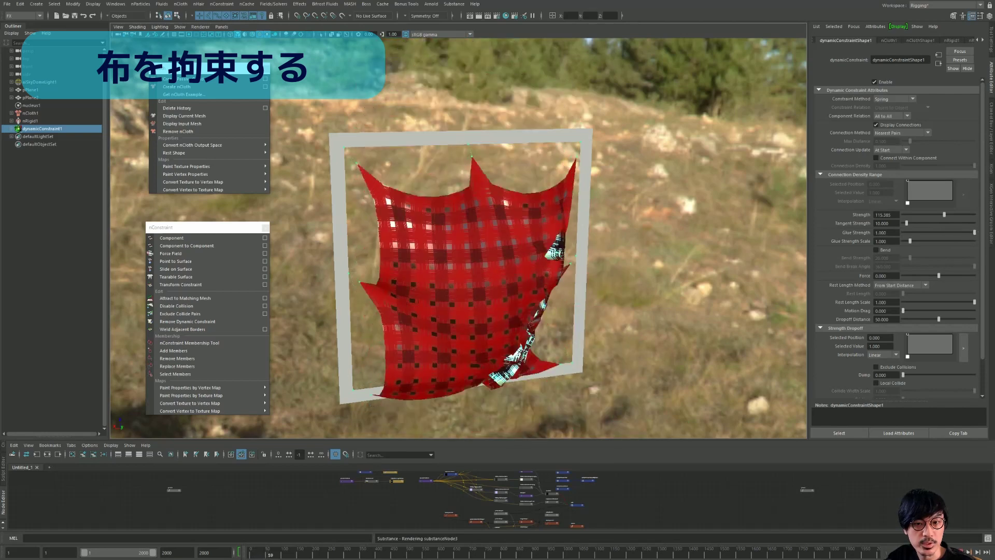
{"action": "key", "text": "alt+shift+v"}
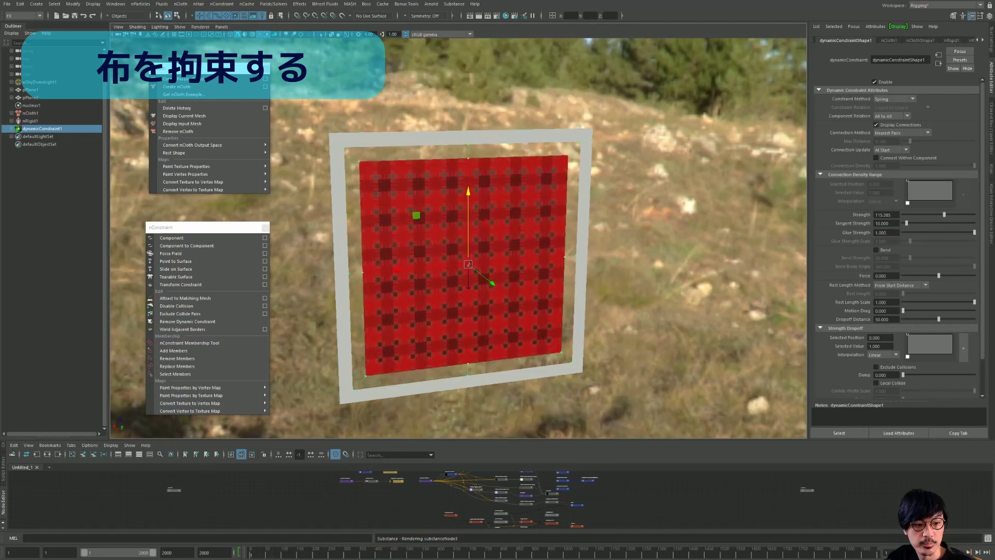
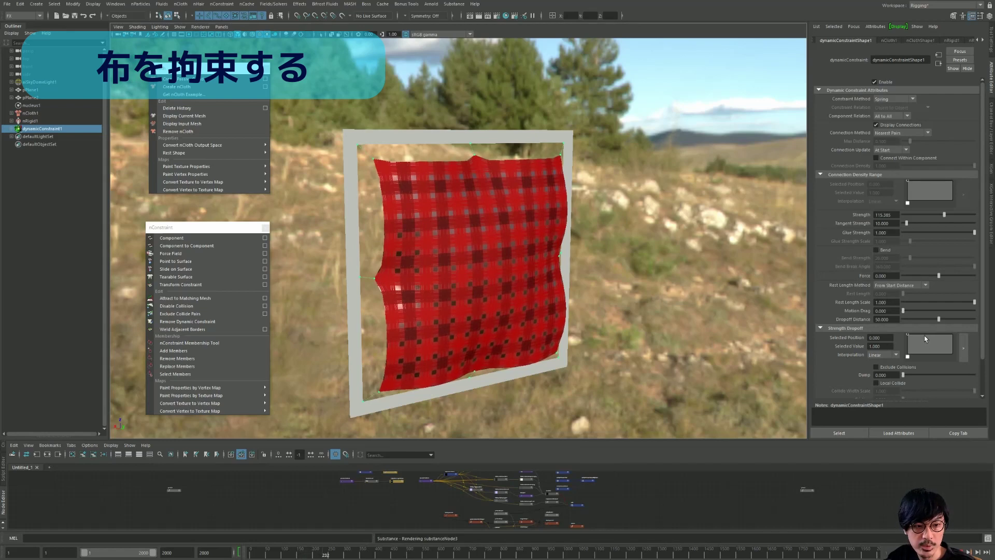
Add a Strength Dropoff ramp point at 0.296/0.240, then rewind and replay the simulation.
{"action": "left_click_drag", "start_coordinate": [940, 348], "coordinate": [947, 359]}
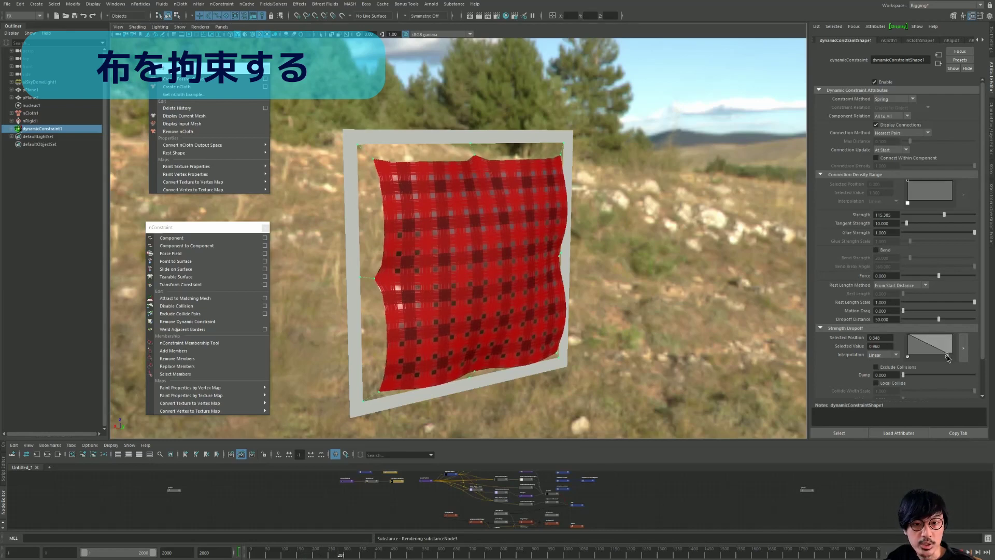
{"action": "left_click", "coordinate": [921, 348]}
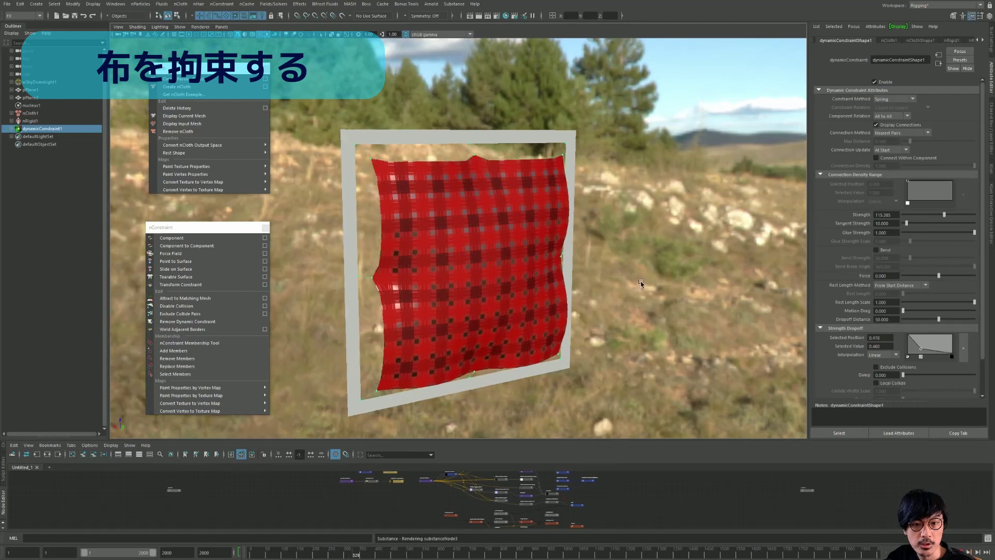
{"action": "left_click_drag", "start_coordinate": [929, 347], "coordinate": [921, 351]}
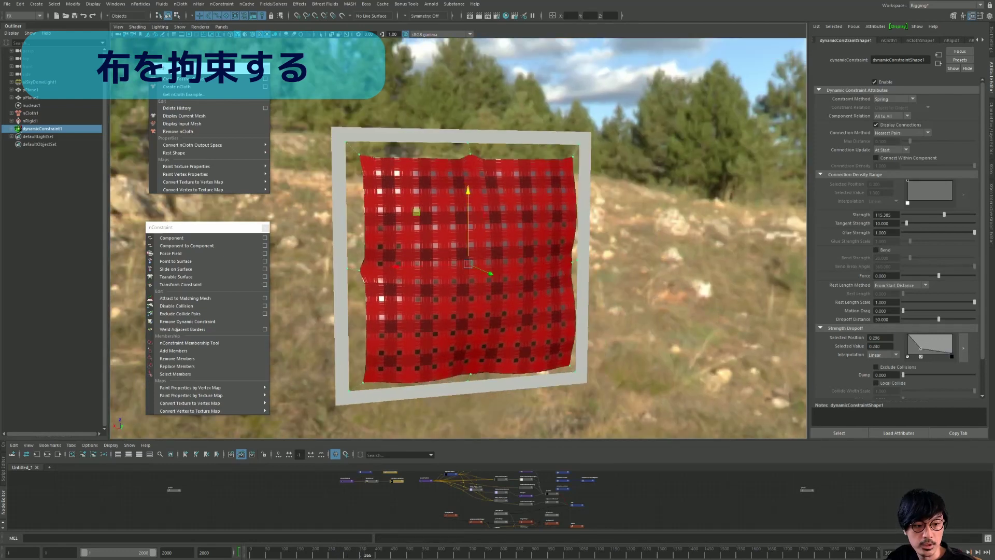
{"action": "key", "text": "alt+shift+v"}
{"action": "key", "text": "alt+v"}
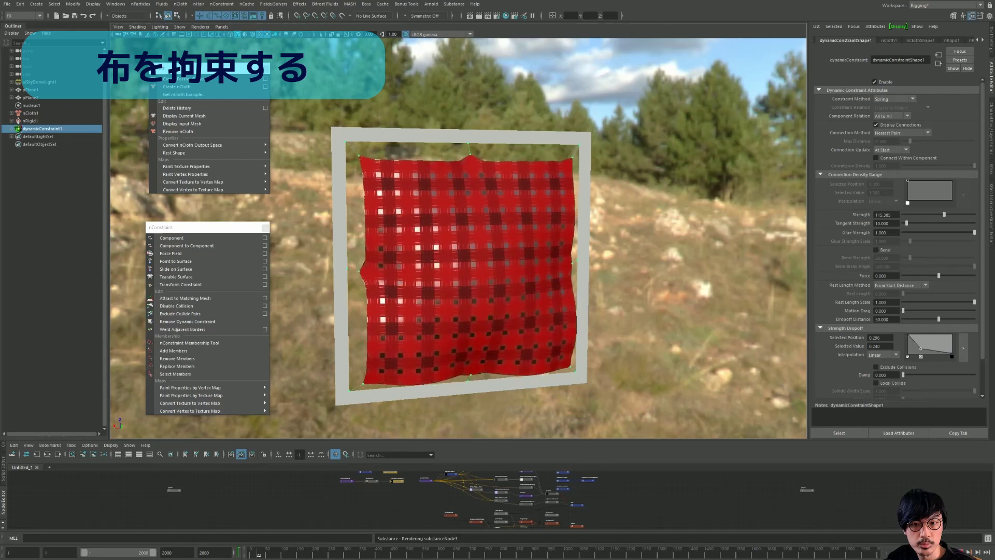
Select dynamicConstraintShape1 in the Outliner and turn the view to face the cloth.
{"action": "left_click_drag", "start_coordinate": [672, 334], "coordinate": [736, 337], "text": "alt"}
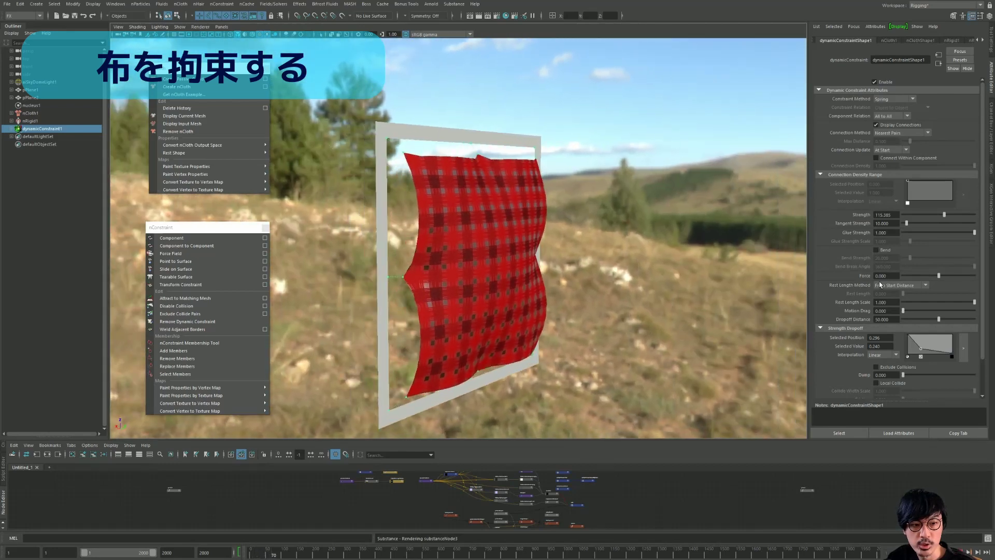
{"action": "scroll", "coordinate": [878, 292], "scroll_direction": "down", "scroll_amount": 2}
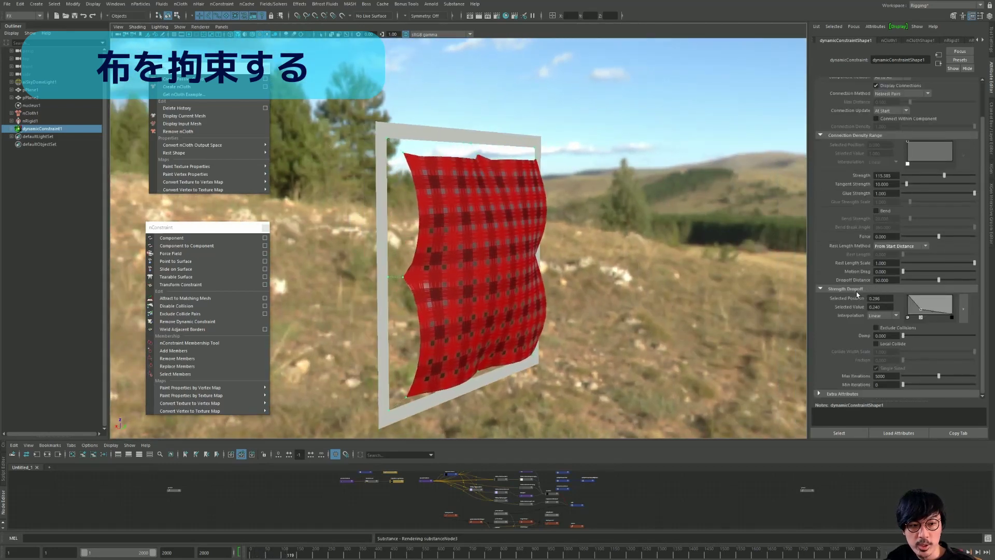
{"action": "scroll", "coordinate": [856, 291], "scroll_direction": "up", "scroll_amount": 2}
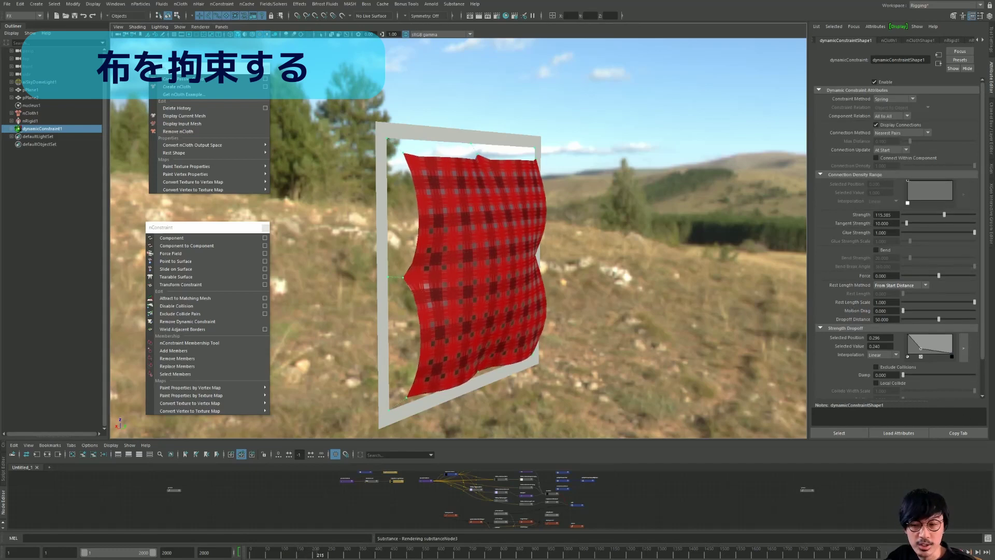
{"action": "key", "text": "w"}
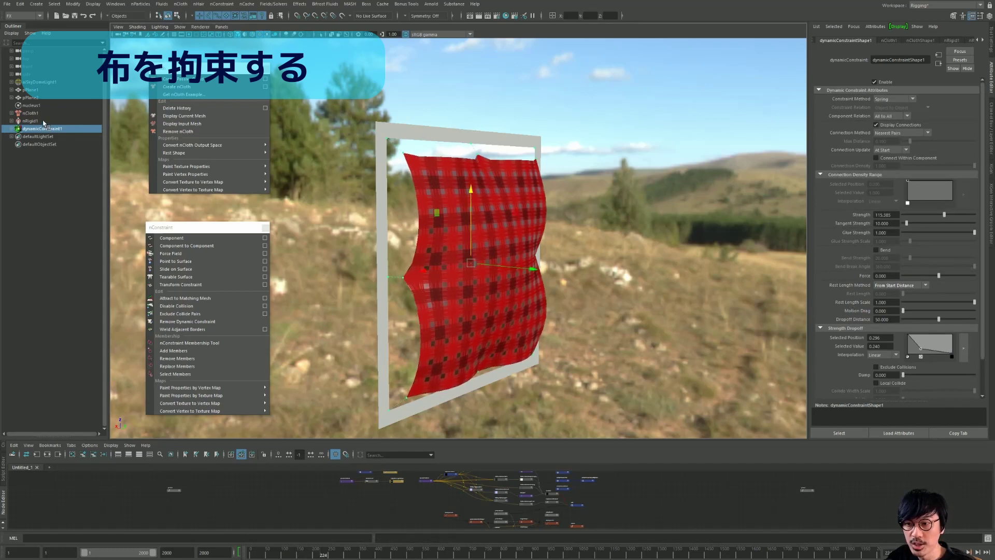
{"action": "left_click", "coordinate": [11, 128]}
{"action": "left_click", "coordinate": [52, 136]}
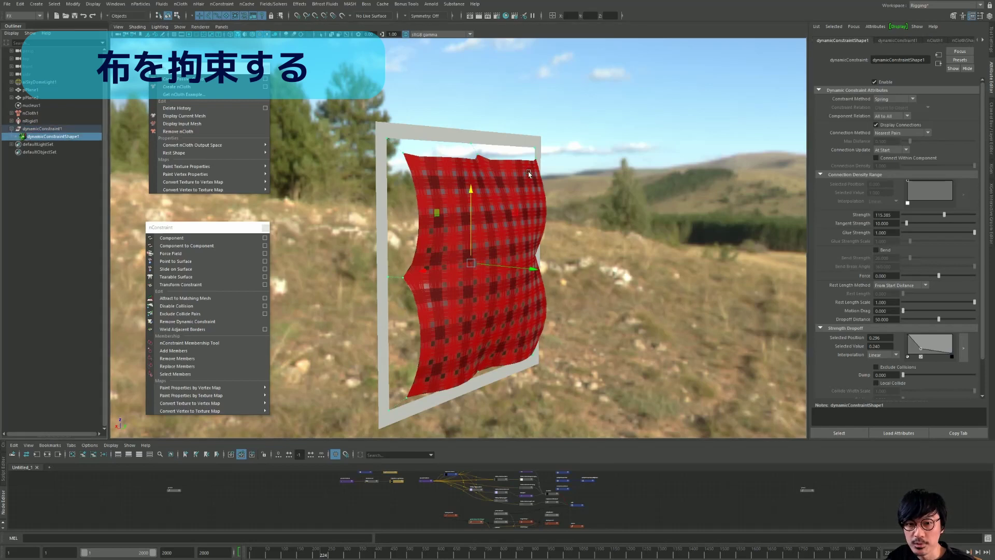
{"action": "left_click_drag", "start_coordinate": [415, 182], "coordinate": [550, 176], "text": "alt"}
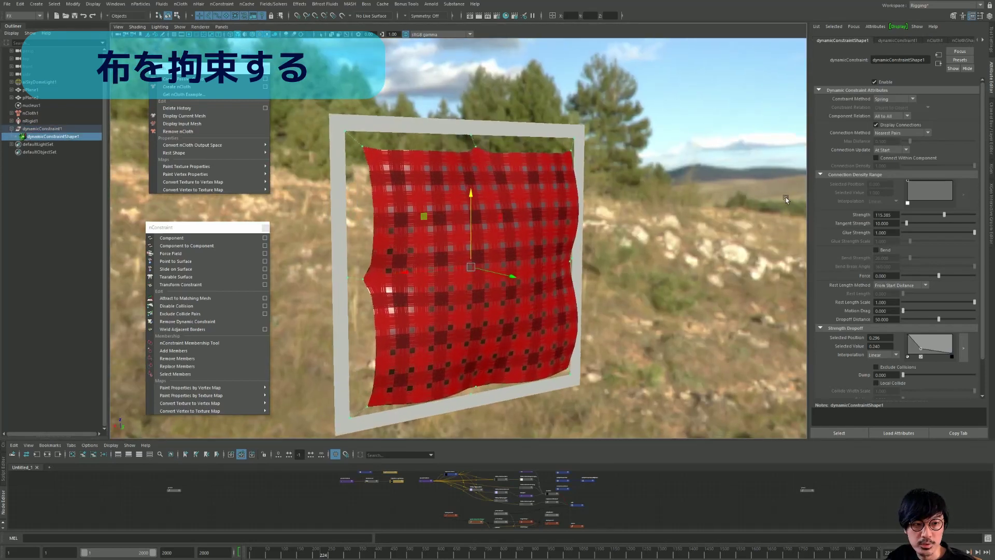
{"action": "left_click_drag", "start_coordinate": [786, 199], "coordinate": [828, 229], "text": "alt"}
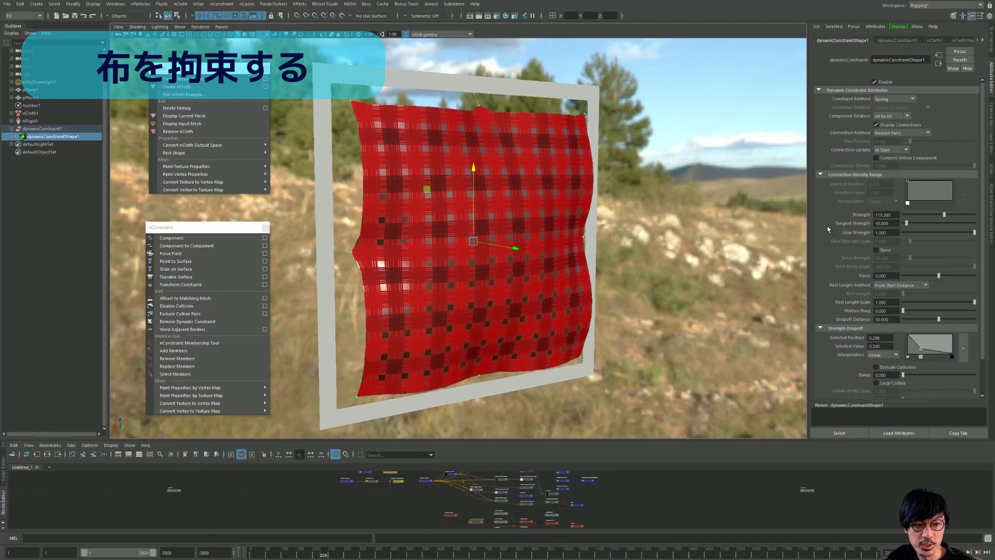
{"action": "scroll", "coordinate": [832, 228], "scroll_direction": "down", "scroll_amount": 2}
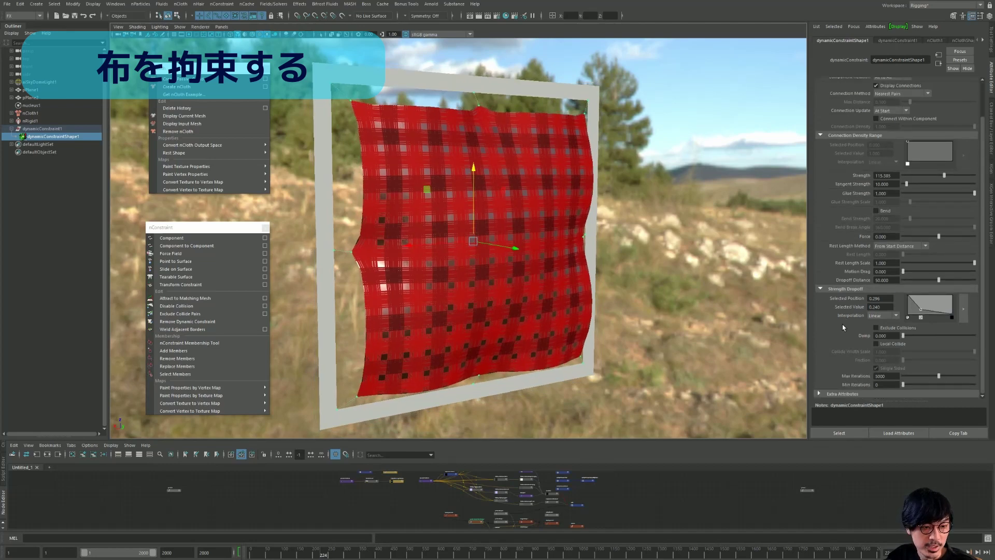
{"action": "scroll", "coordinate": [885, 288], "scroll_direction": "up", "scroll_amount": 2}
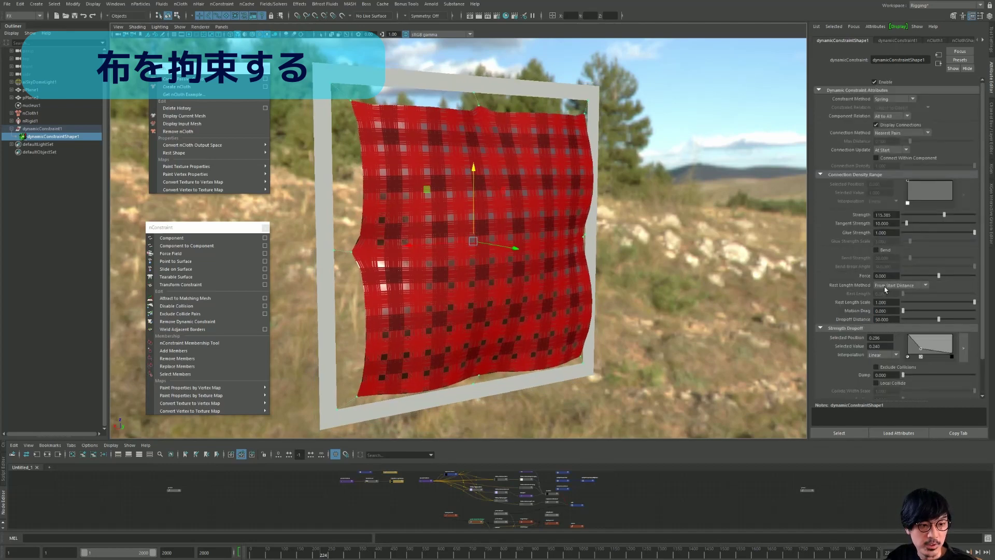
Select nRigid1 and nCloth1, ending with dynamicConstraint1 selected.
{"action": "left_click", "coordinate": [30, 121]}
{"action": "left_click_drag", "start_coordinate": [667, 101], "coordinate": [614, 129], "text": "alt"}
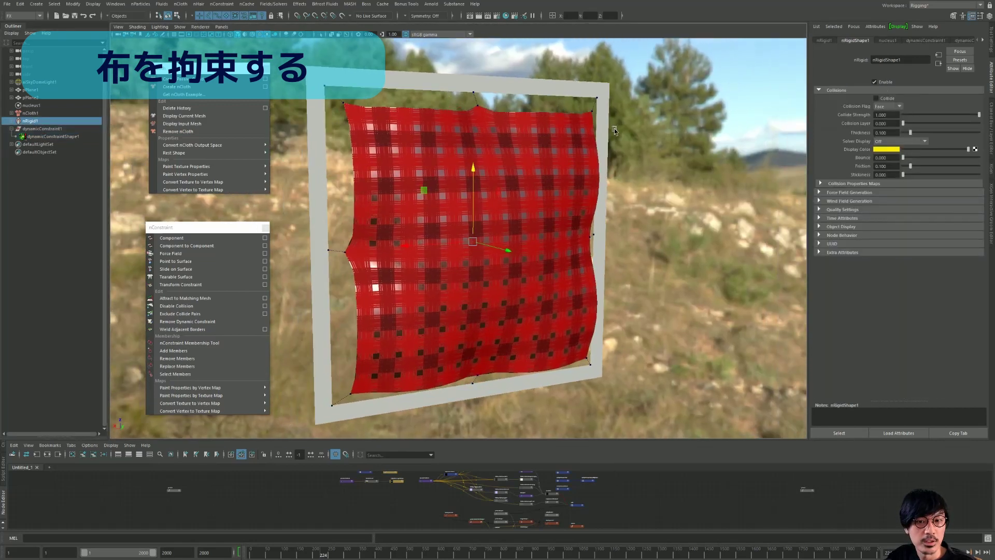
{"action": "left_click", "coordinate": [30, 113]}
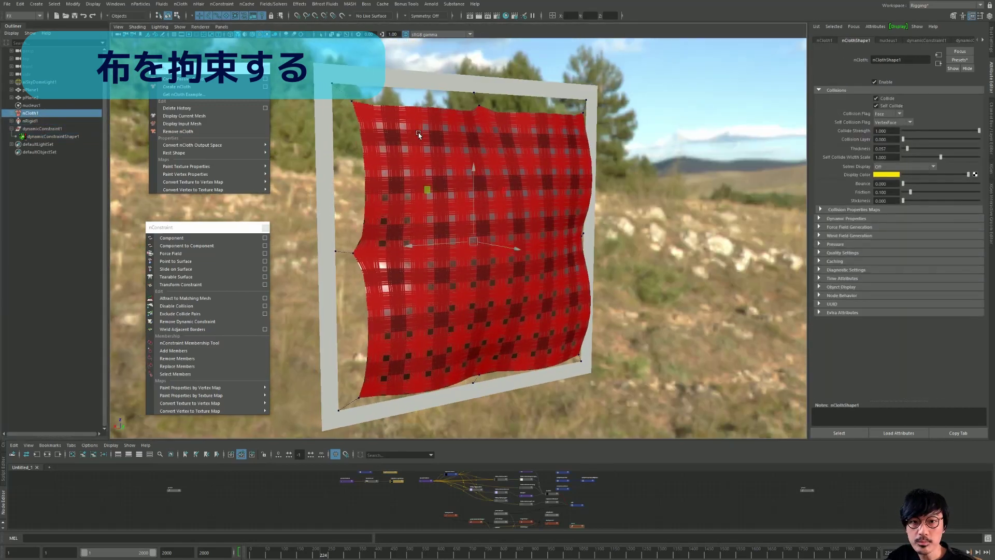
{"action": "left_click", "coordinate": [42, 128]}
{"action": "left_click_drag", "start_coordinate": [466, 218], "coordinate": [518, 239], "text": "alt"}
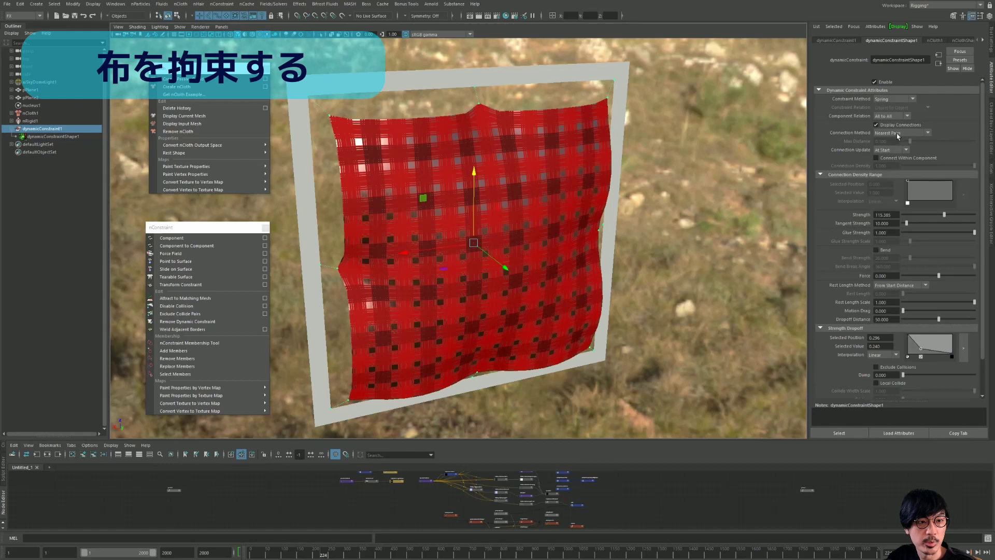
Set Component Relation to Chain, replay, then switch it to All to First.
{"action": "left_click", "coordinate": [888, 116]}
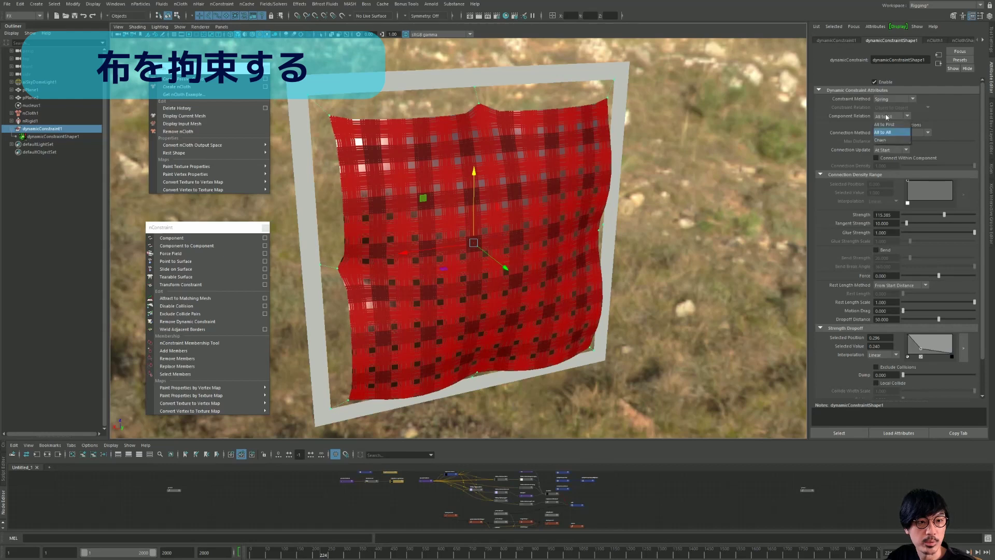
{"action": "left_click", "coordinate": [897, 140]}
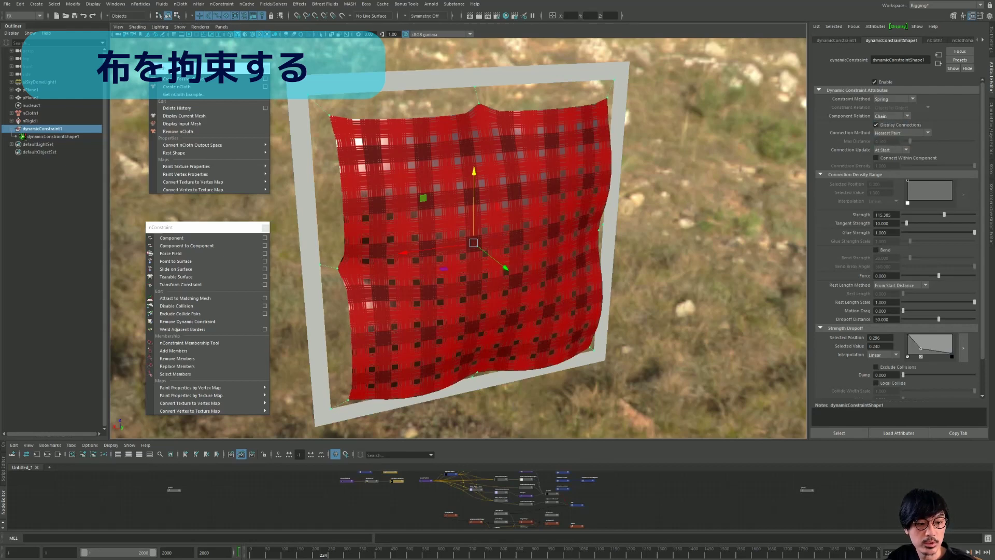
{"action": "key", "text": "shift+alt+v"}
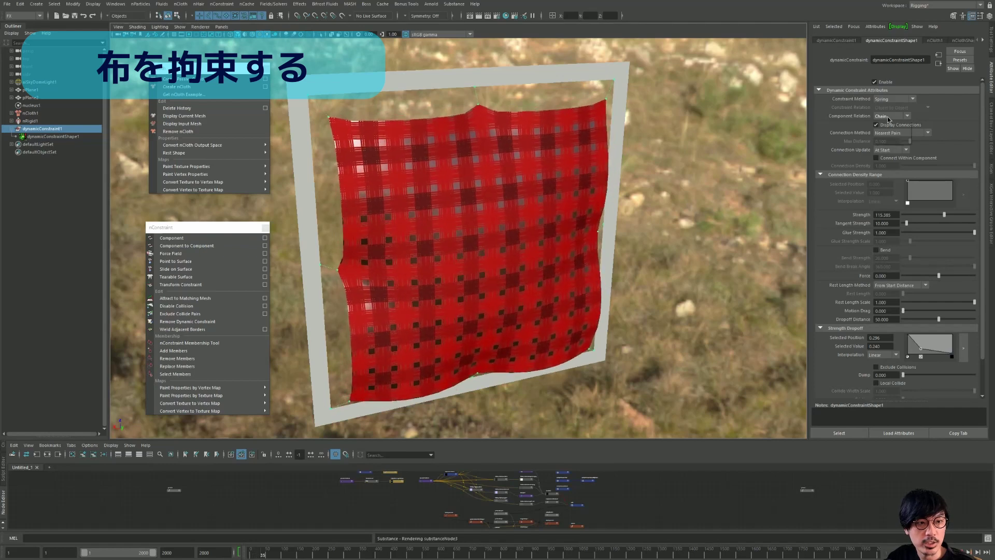
{"action": "left_click", "coordinate": [888, 117]}
{"action": "left_click", "coordinate": [889, 131]}
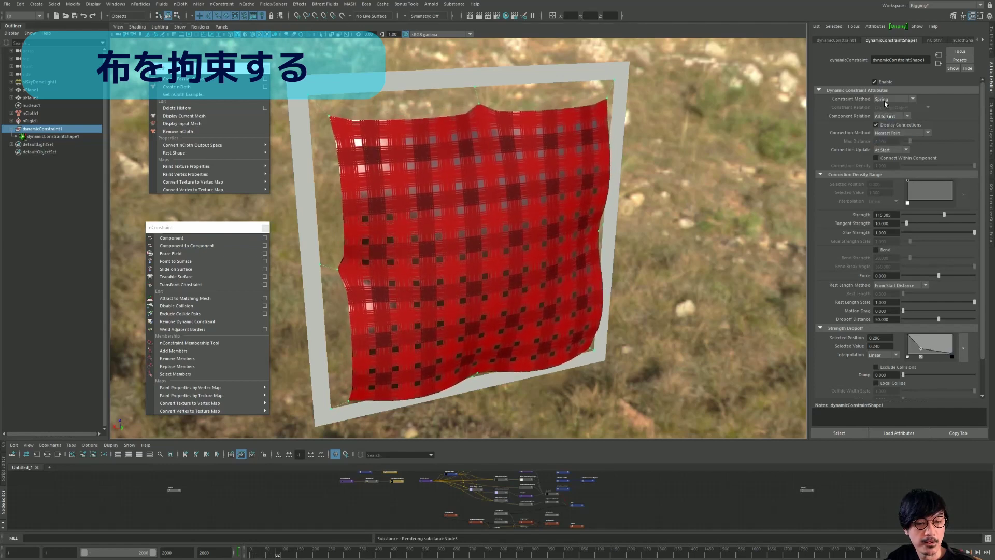
Try Rubber Band as Constraint Method, replay, then return it to Spring.
{"action": "left_click", "coordinate": [886, 99]}
{"action": "left_click", "coordinate": [889, 124]}
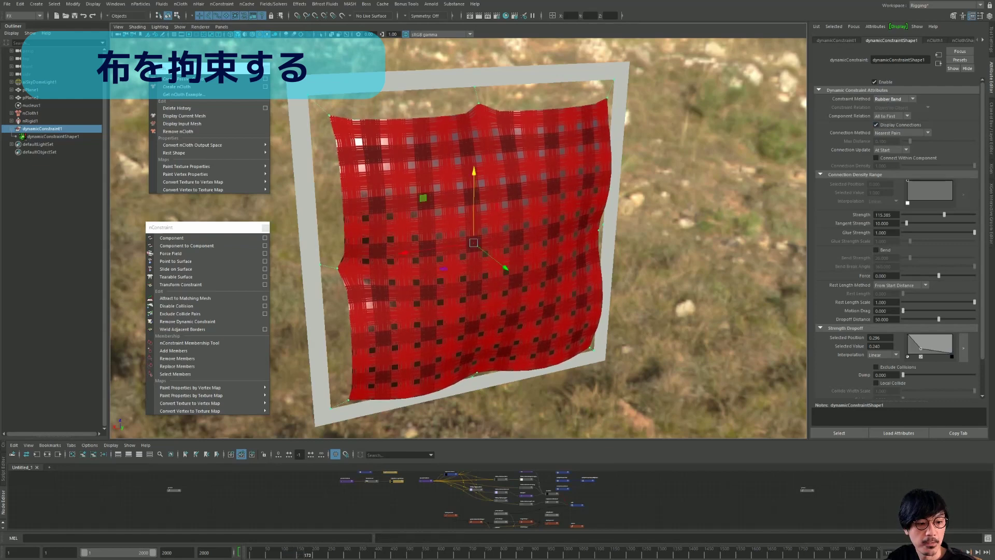
{"action": "key", "text": "alt+shift+v"}
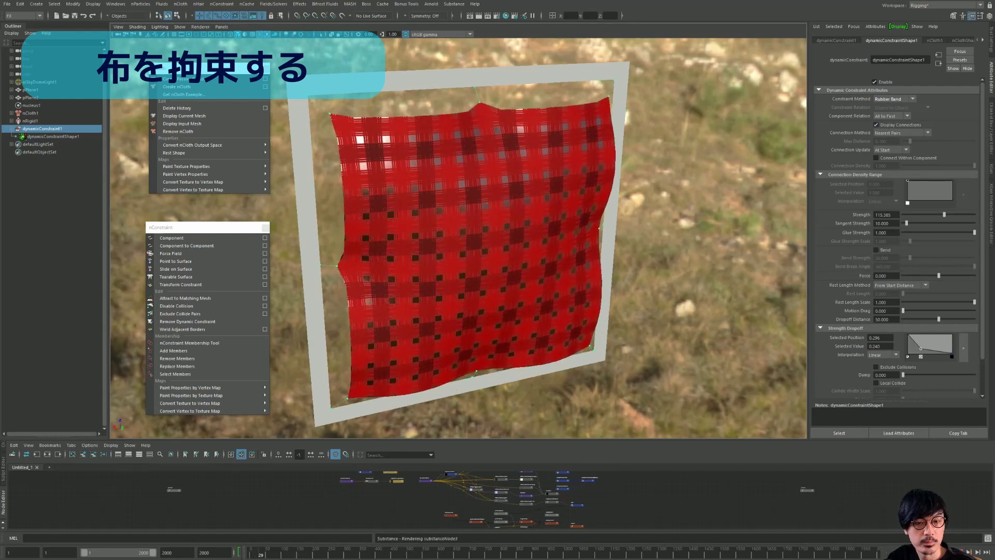
{"action": "key", "text": "w"}
{"action": "left_click", "coordinate": [882, 100]}
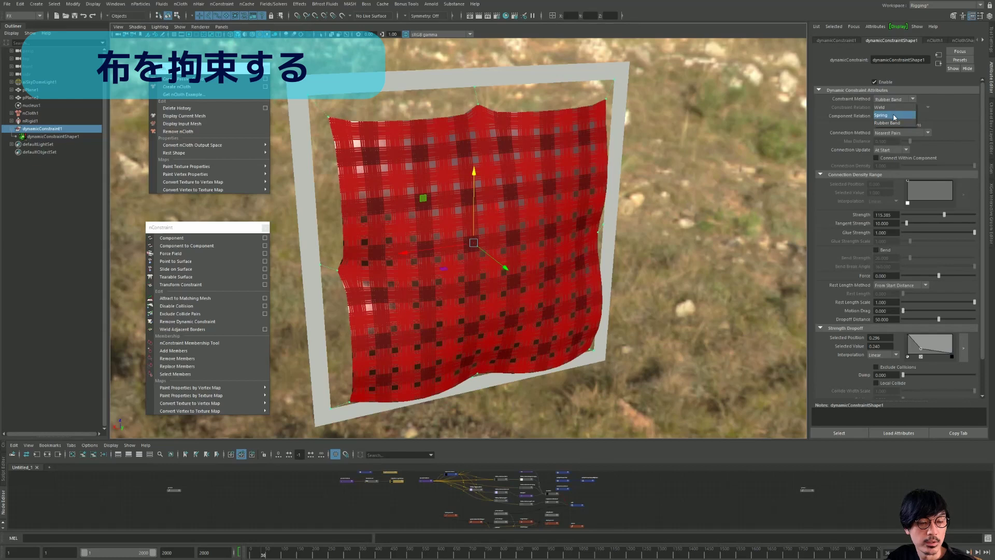
{"action": "left_click", "coordinate": [894, 118]}
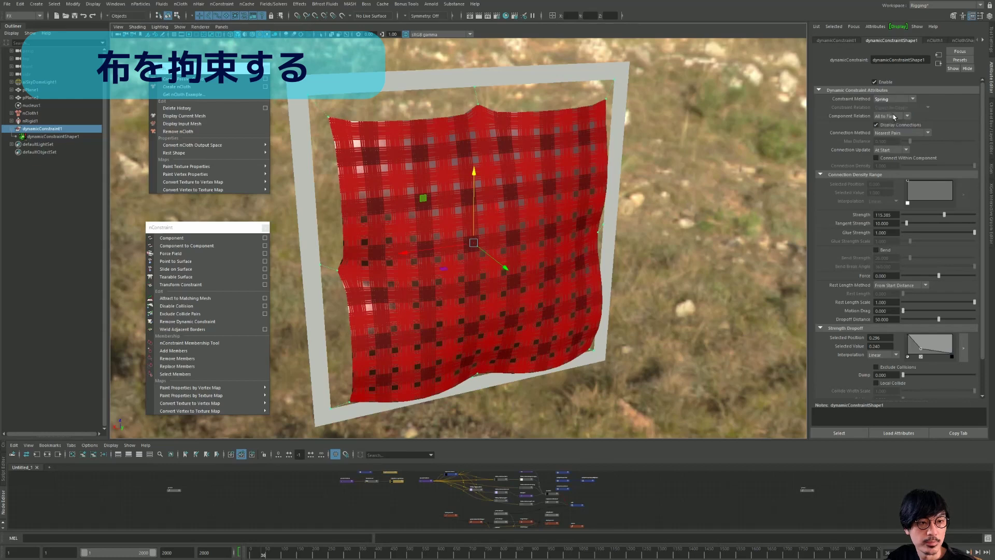
{"action": "left_click", "coordinate": [887, 152]}
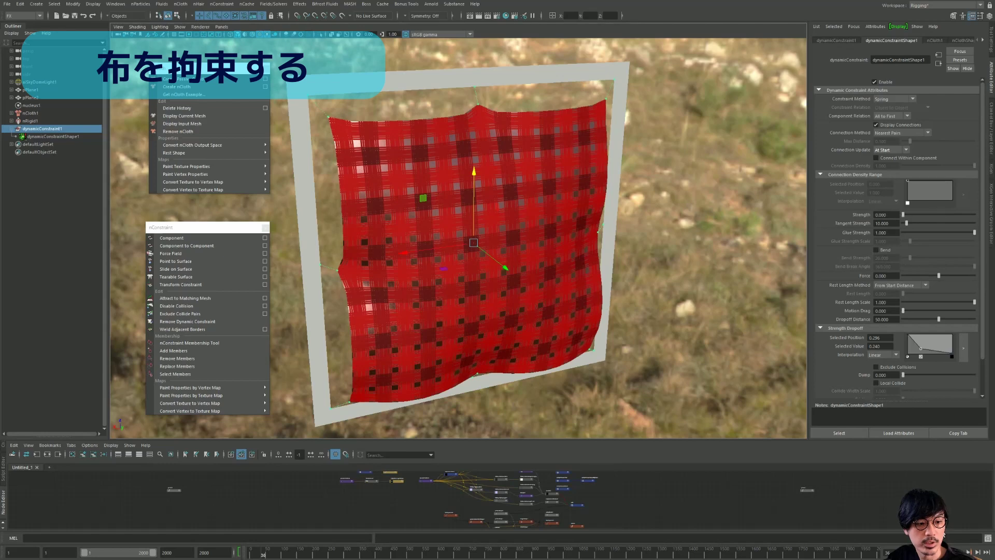
Rewind, then set constraint strength about 1.87, tangent strength about 29.67, and lower force and rest length scale.
{"action": "key", "text": "shift+alt+v"}
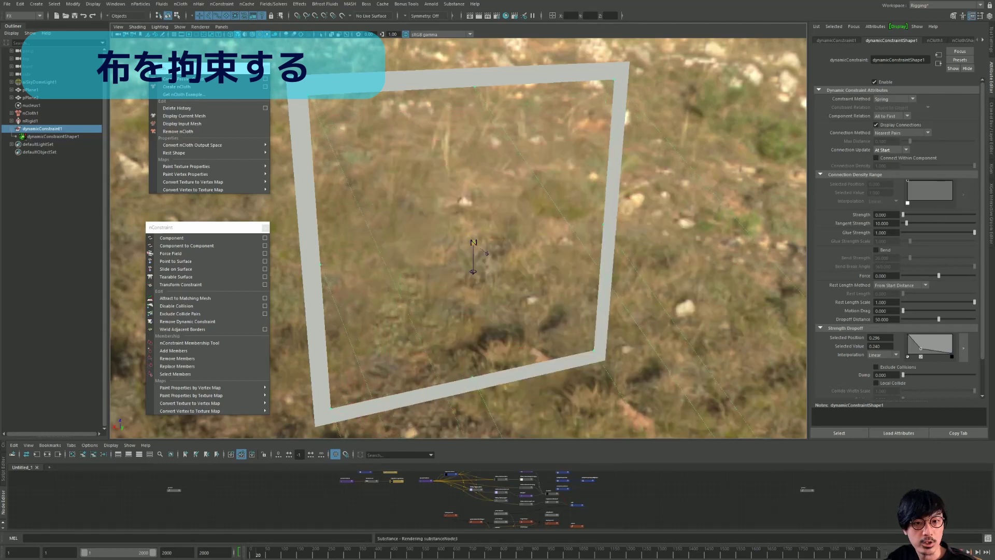
{"action": "key", "text": "shift+alt+v"}
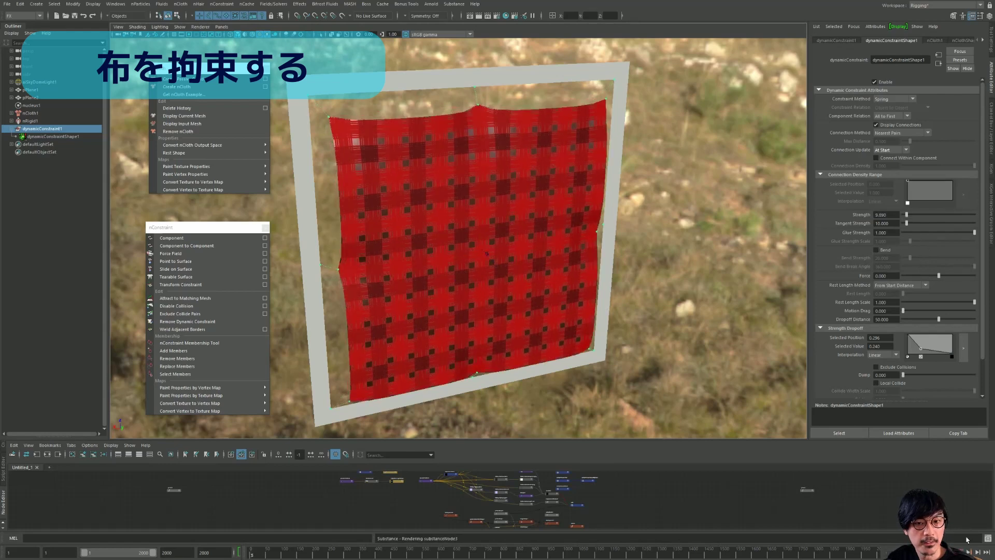
{"action": "left_click_drag", "start_coordinate": [895, 215], "coordinate": [868, 211], "text": "ctrl"}
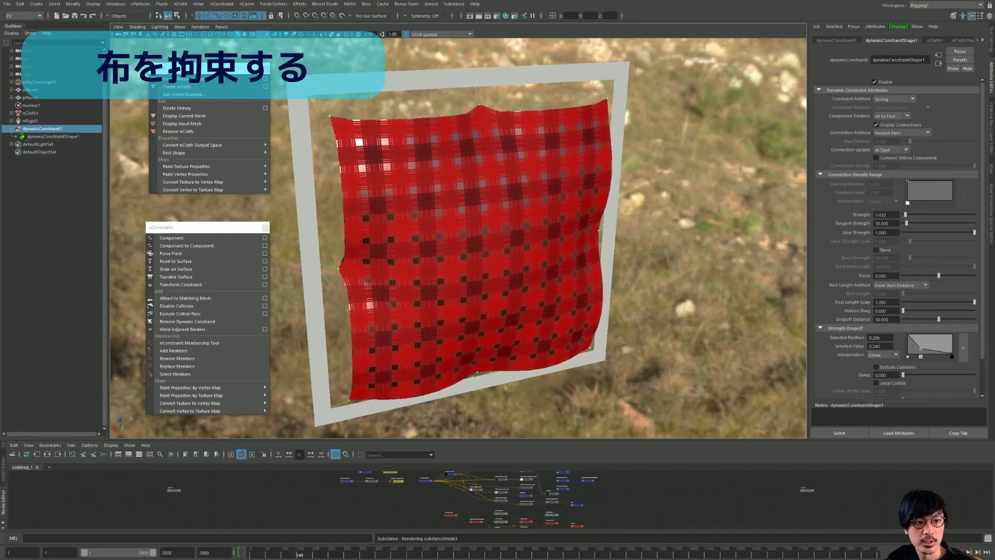
{"action": "mouse_move", "coordinate": [881, 214]}
{"action": "left_mouse_down", "text": "ctrl"}
{"action": "mouse_move", "coordinate": [872, 214]}
{"action": "mouse_move", "coordinate": [975, 214]}
{"action": "left_mouse_up", "text": "ctrl"}
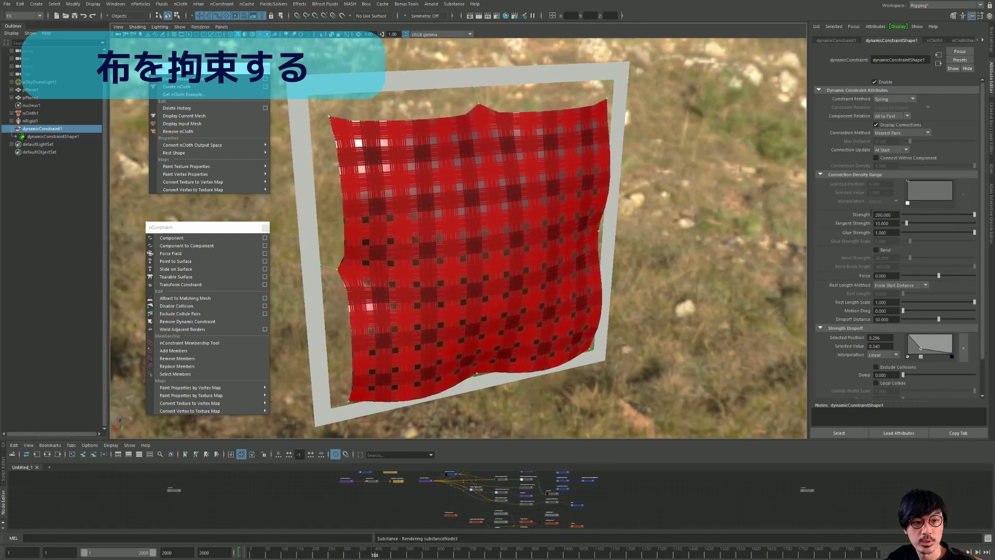
{"action": "left_click_drag", "start_coordinate": [917, 226], "coordinate": [913, 223]}
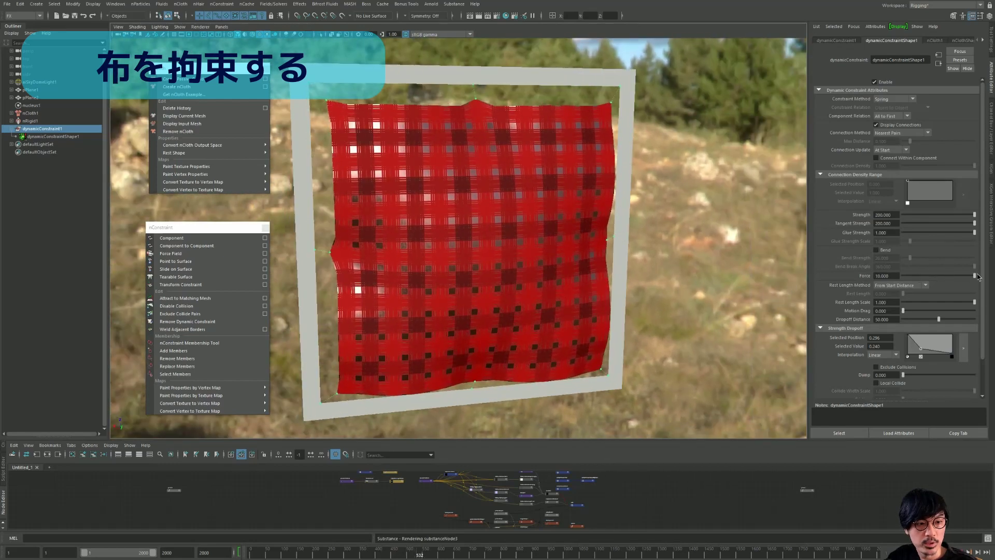
{"action": "mouse_move", "coordinate": [975, 275]}
{"action": "left_mouse_down"}
{"action": "mouse_move", "coordinate": [944, 273]}
{"action": "mouse_move", "coordinate": [932, 302]}
{"action": "mouse_move", "coordinate": [911, 294]}
{"action": "left_mouse_up"}
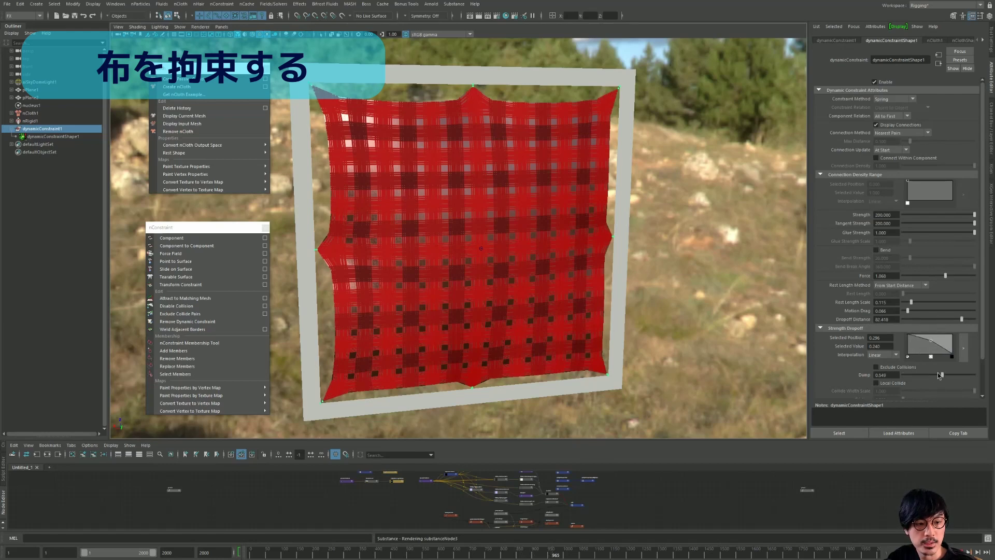
Rewind the cloth to frame one, deselect the constraint, and close the floating nConstraint menu.
{"action": "left_click_drag", "start_coordinate": [675, 244], "coordinate": [623, 222], "text": "alt"}
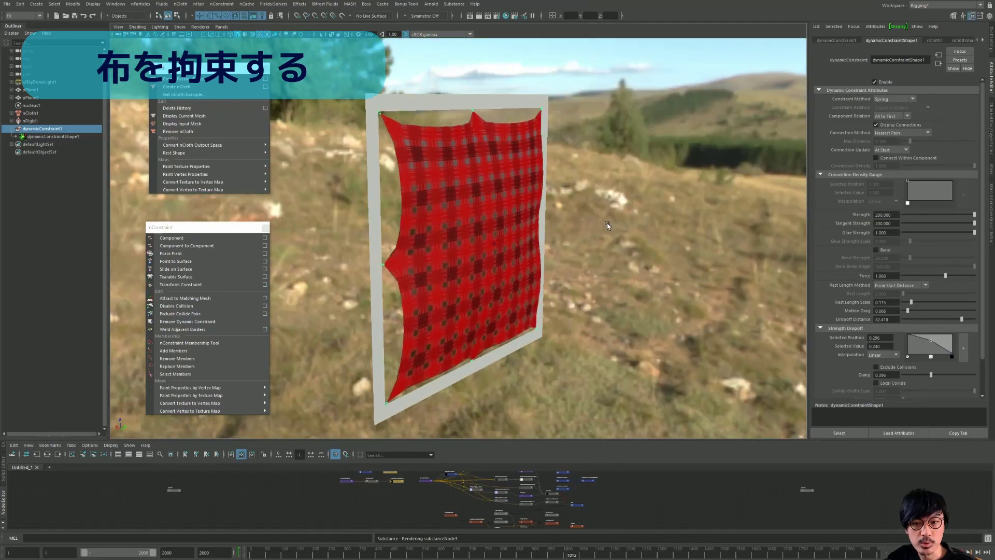
{"action": "key", "text": "alt+shift+v"}
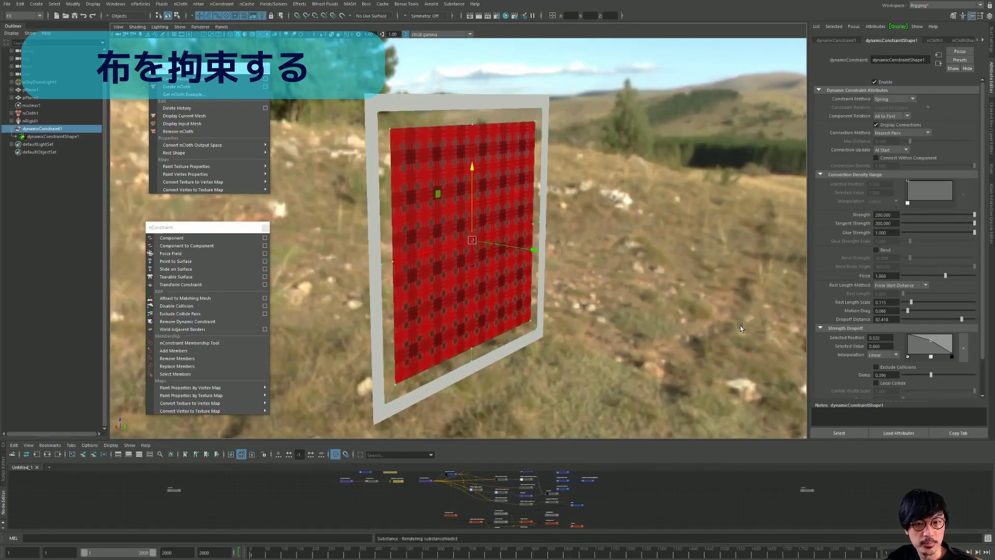
{"action": "left_click_drag", "start_coordinate": [740, 326], "coordinate": [542, 265], "text": "alt"}
{"action": "left_click", "coordinate": [635, 191]}
{"action": "mouse_move", "coordinate": [636, 192]}
{"action": "left_mouse_down", "text": "alt"}
{"action": "mouse_move", "coordinate": [620, 216]}
{"action": "mouse_move", "coordinate": [637, 224]}
{"action": "mouse_move", "coordinate": [624, 232]}
{"action": "mouse_move", "coordinate": [652, 265]}
{"action": "left_mouse_up", "text": "alt"}
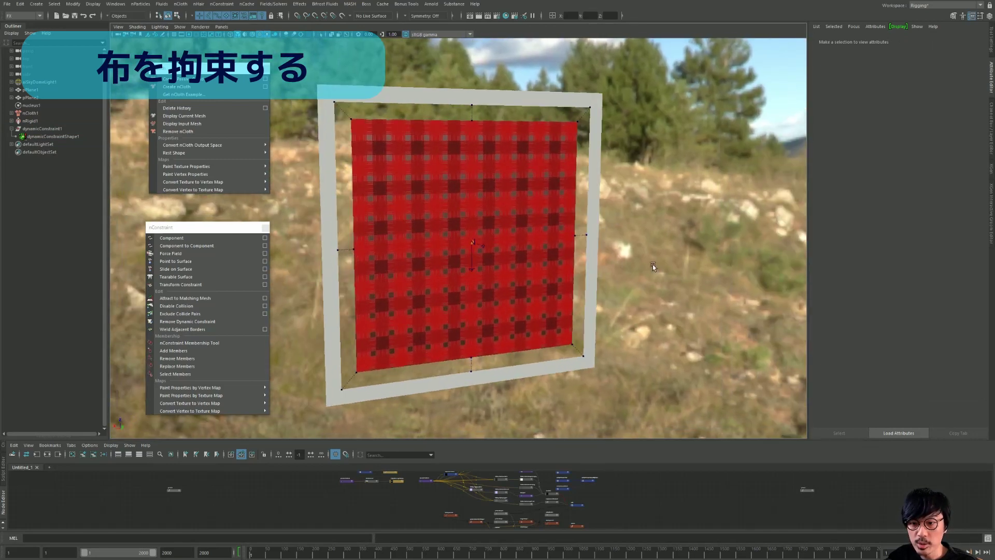
{"action": "left_click", "coordinate": [265, 227]}
Close the floating nCloth menu and create a polygon plane from the hotbox.
{"action": "left_click", "coordinate": [266, 70]}
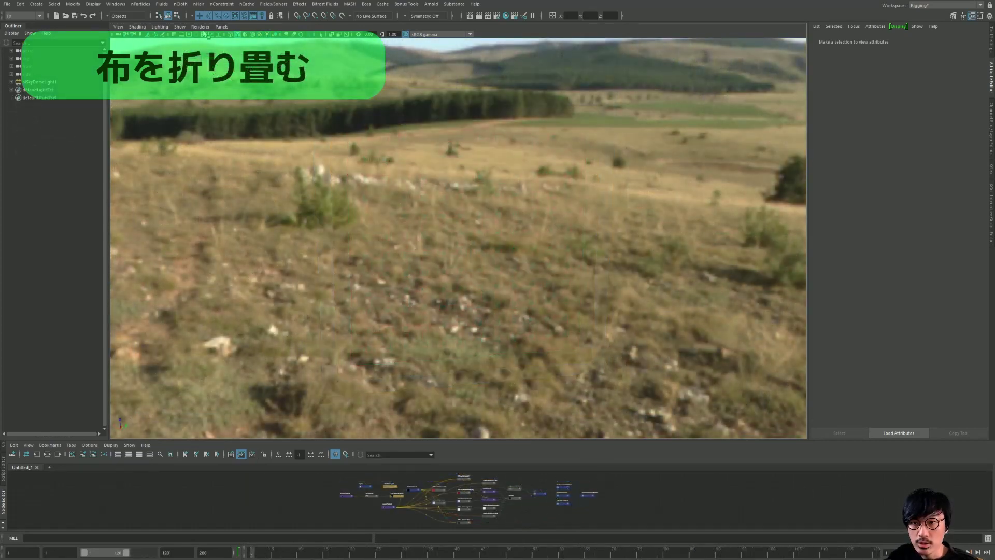
{"action": "left_click_drag", "start_coordinate": [311, 233], "coordinate": [240, 231], "text": "alt"}
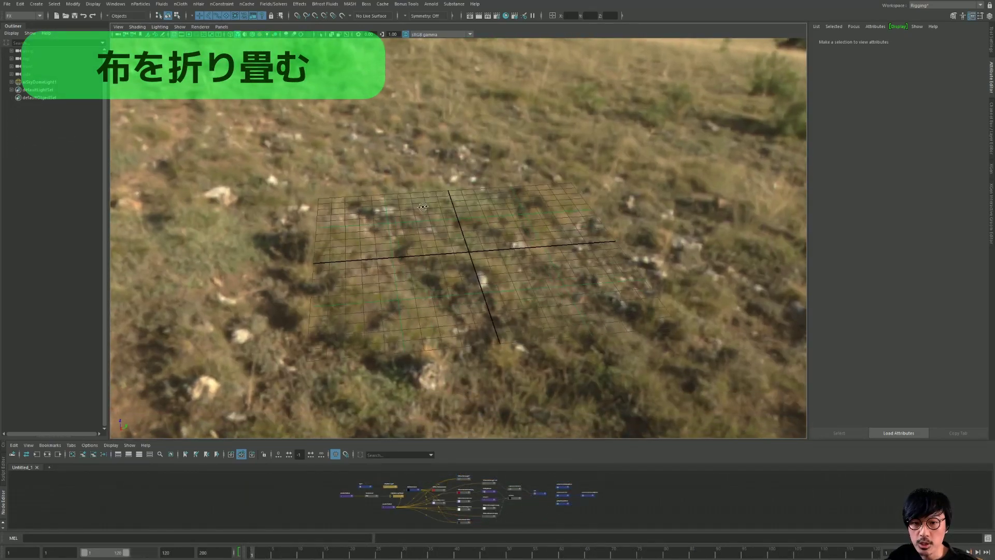
{"action": "key", "text": "space"}
{"action": "mouse_move", "coordinate": [456, 221]}
{"action": "left_mouse_down"}
{"action": "mouse_move", "coordinate": [577, 217]}
{"action": "mouse_move", "coordinate": [573, 235]}
{"action": "mouse_move", "coordinate": [662, 238]}
{"action": "left_mouse_up"}
Set the plane's Subdivisions Width and Height to 20.
{"action": "key", "text": "ctrl+a"}
{"action": "left_click", "coordinate": [765, 129]}
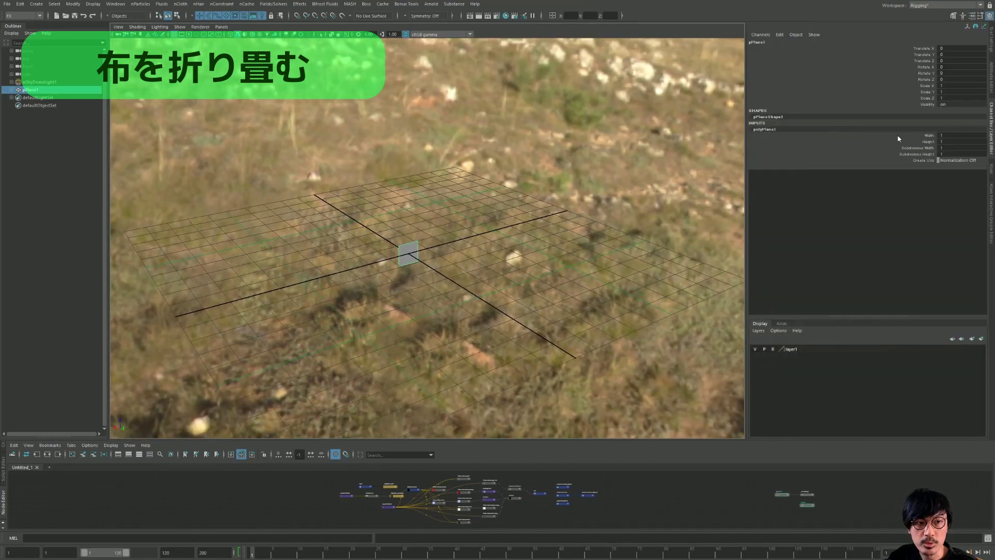
{"action": "left_click_drag", "start_coordinate": [928, 141], "coordinate": [946, 149]}
{"action": "double_click", "coordinate": [945, 148]}
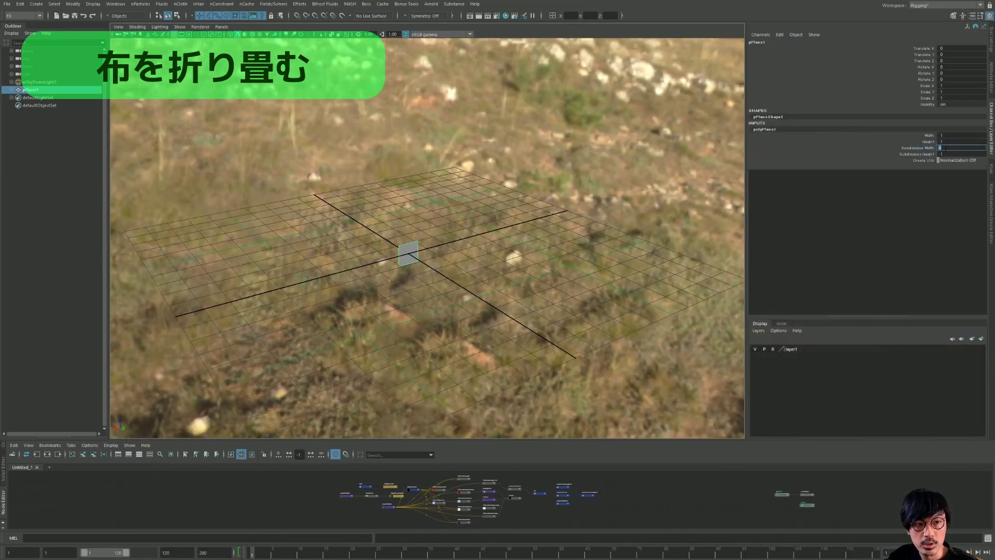
{"action": "left_click", "coordinate": [953, 151]}
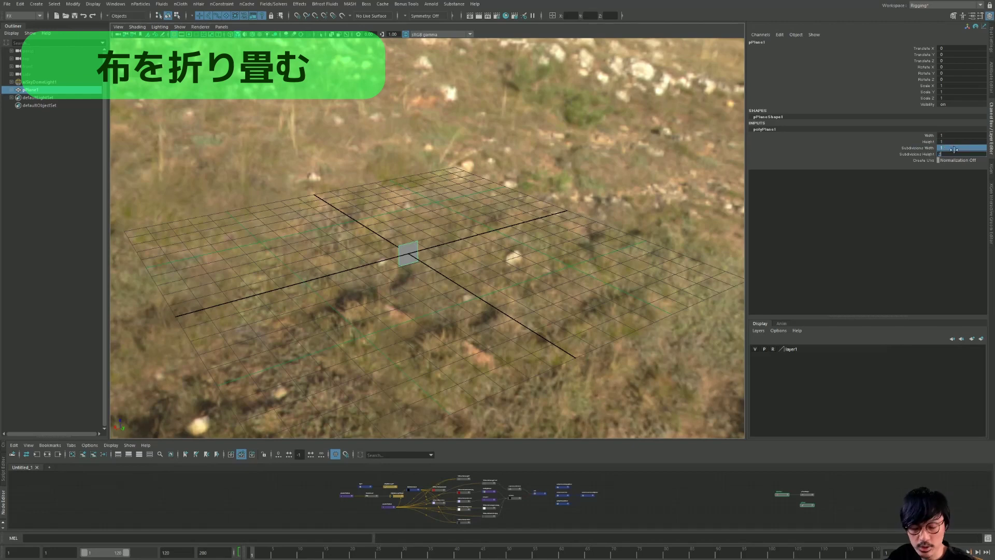
{"action": "type", "text": "0"}
{"action": "key", "text": "Return"}
Scale the plane to 10 on X, Y and Z.
{"action": "left_click_drag", "start_coordinate": [399, 165], "coordinate": [479, 192], "text": "alt"}
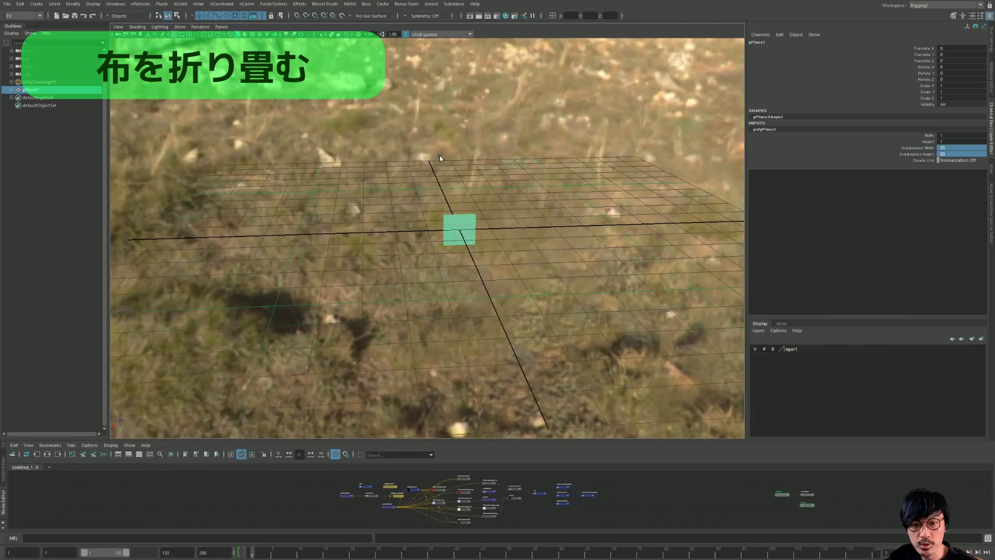
{"action": "key", "text": "w"}
{"action": "left_click_drag", "start_coordinate": [462, 244], "coordinate": [538, 186]}
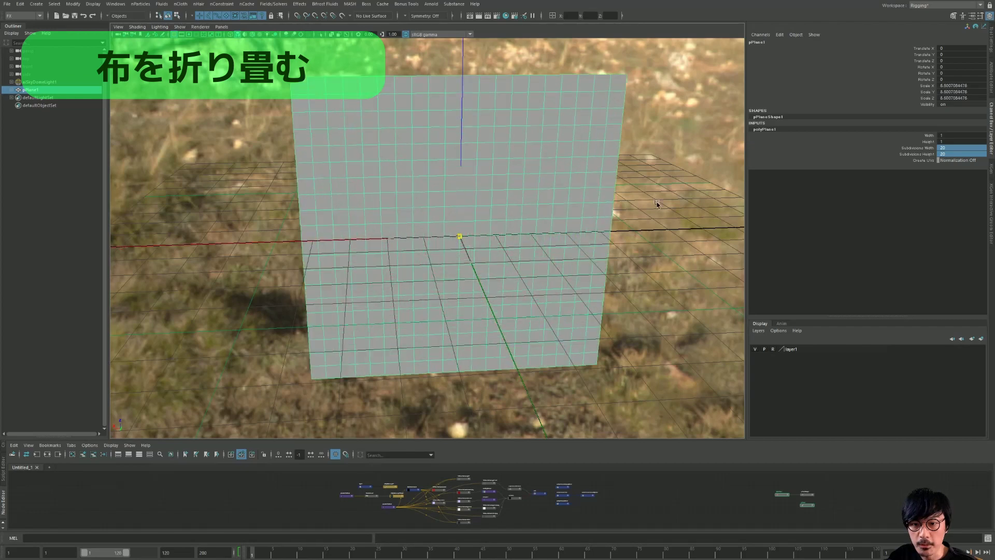
{"action": "left_click_drag", "start_coordinate": [925, 86], "coordinate": [925, 98]}
{"action": "left_click", "coordinate": [952, 98]}
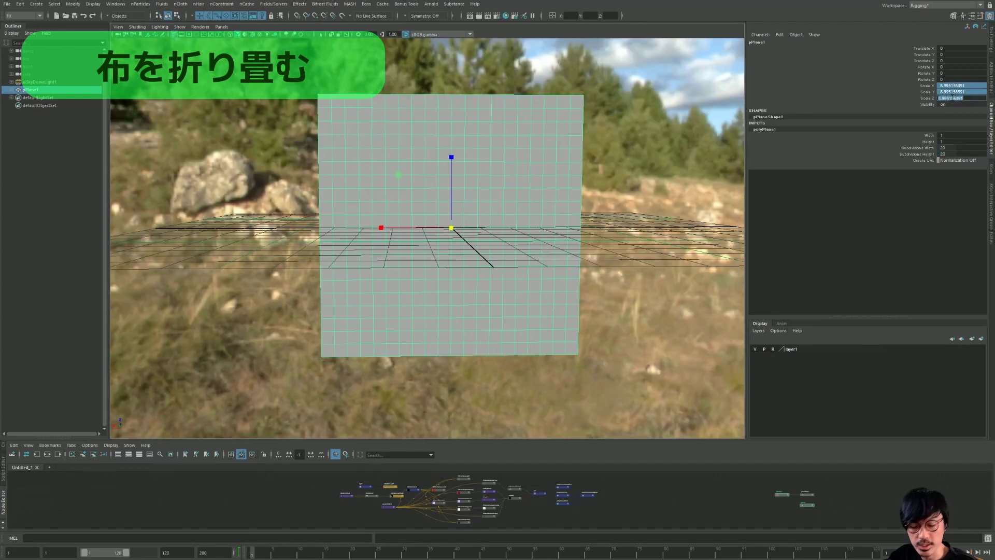
{"action": "type", "text": "10"}
{"action": "key", "text": "Return"}
Set the plane's Translate Z to 10.
{"action": "scroll", "coordinate": [518, 182], "scroll_direction": "down", "scroll_amount": 2}
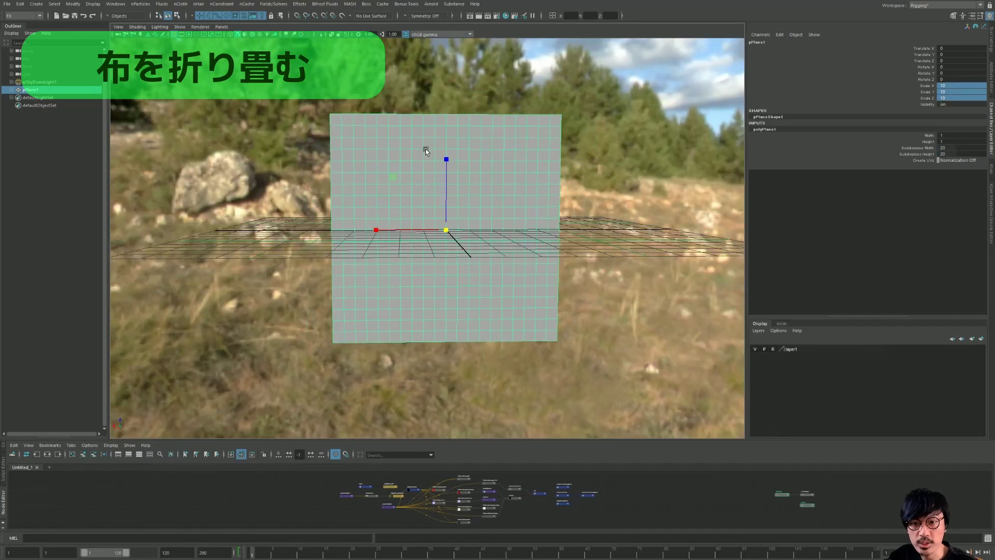
{"action": "mouse_move", "coordinate": [455, 163]}
{"action": "left_mouse_down"}
{"action": "mouse_move", "coordinate": [466, 41]}
{"action": "mouse_move", "coordinate": [496, 251]}
{"action": "left_mouse_up"}
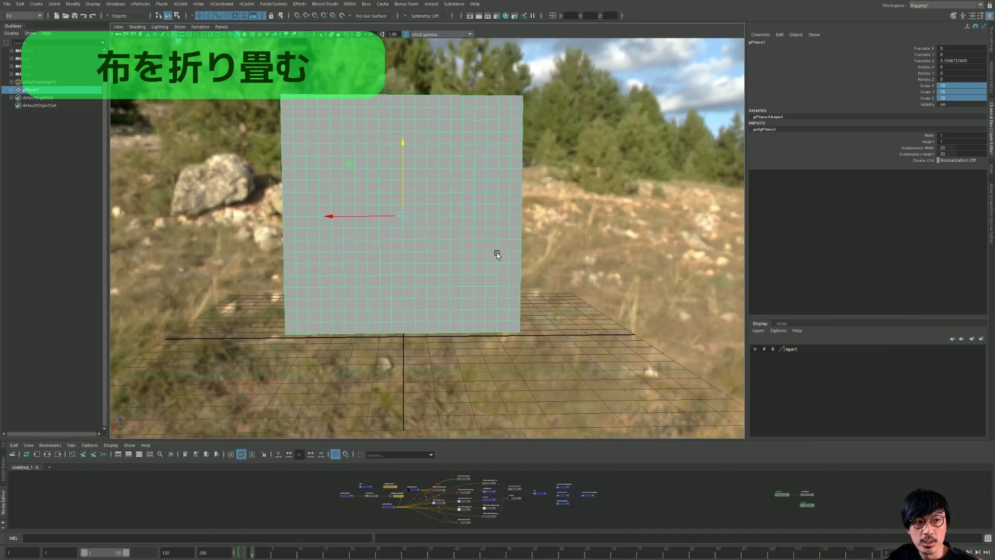
{"action": "scroll", "coordinate": [496, 251], "scroll_direction": "down", "scroll_amount": 1}
{"action": "double_click", "coordinate": [980, 60]}
{"action": "type", "text": "10"}
{"action": "key", "text": "Return"}
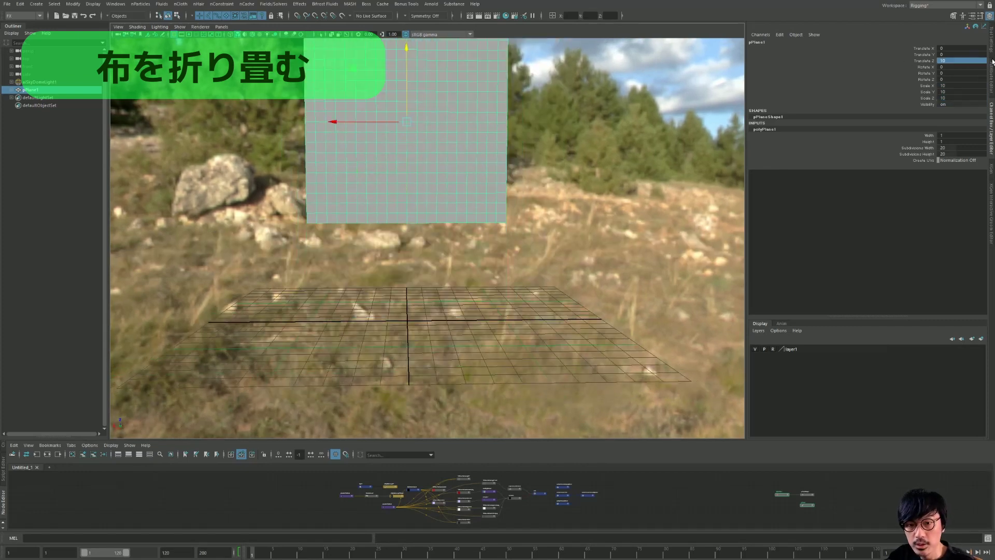
Frame the plane and assign the existing standardSurface1 material to it.
{"action": "left_click_drag", "start_coordinate": [502, 151], "coordinate": [518, 217], "text": "alt"}
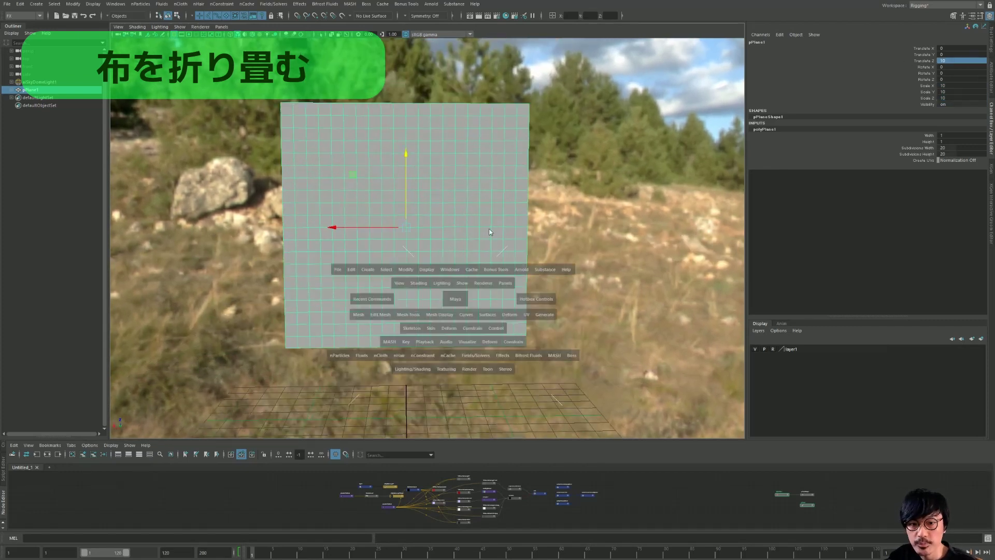
{"action": "key", "text": "alt+shift+d"}
{"action": "right_click_drag", "start_coordinate": [449, 195], "coordinate": [504, 425]}
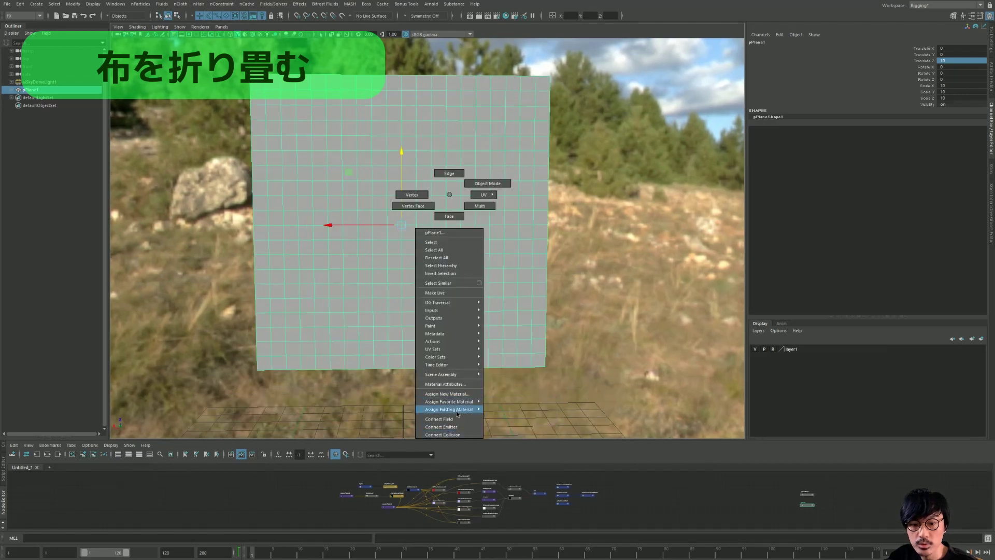
{"action": "scroll", "coordinate": [455, 251], "scroll_direction": "down", "scroll_amount": 2}
{"action": "scroll", "coordinate": [515, 258], "scroll_direction": "down", "scroll_amount": 2}
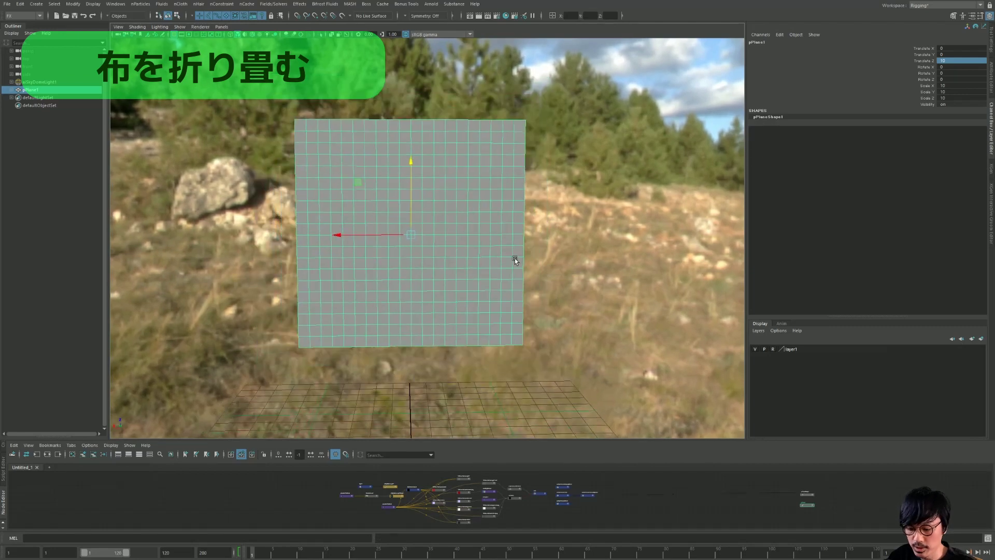
Light the scene with all lights (7) and inspect the red checkered texture.
{"action": "key", "text": "7"}
{"action": "left_click_drag", "start_coordinate": [514, 259], "coordinate": [681, 244], "text": "alt"}
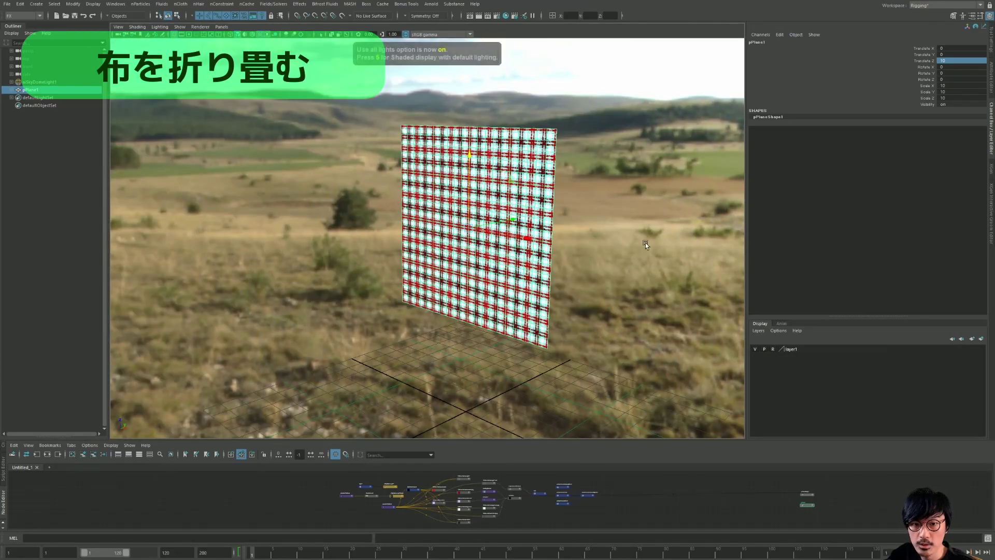
{"action": "left_click", "coordinate": [646, 244]}
{"action": "mouse_move", "coordinate": [645, 244]}
{"action": "left_mouse_down", "text": "alt"}
{"action": "mouse_move", "coordinate": [469, 241]}
{"action": "mouse_move", "coordinate": [489, 259]}
{"action": "left_mouse_up", "text": "alt"}
{"action": "left_click", "coordinate": [474, 254]}
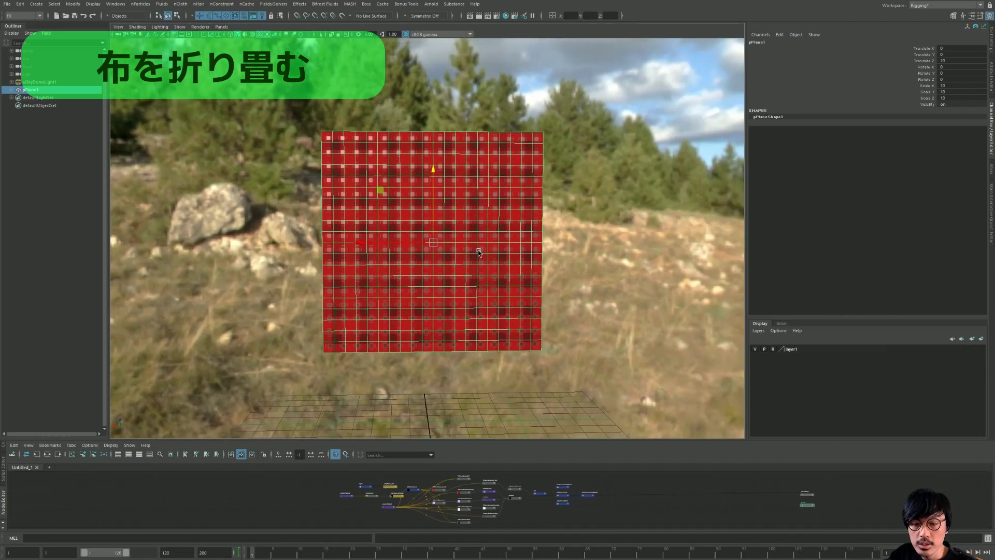
{"action": "mouse_move", "coordinate": [478, 252]}
{"action": "right_mouse_down", "text": "alt"}
{"action": "mouse_move", "coordinate": [449, 245]}
{"action": "mouse_move", "coordinate": [449, 260]}
{"action": "right_mouse_up", "text": "alt"}
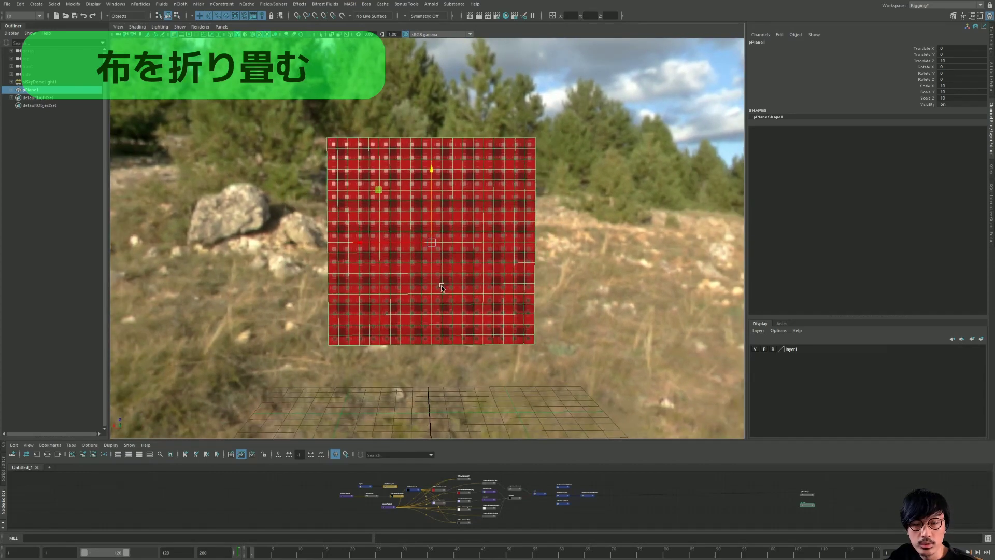
Undo the plane's height change and its scaling back to 1.
{"action": "key", "text": "ctrl+z"}
{"action": "key", "text": "ctrl+z"}
{"action": "key", "text": "space"}
{"action": "scroll", "coordinate": [537, 349], "scroll_direction": "up", "scroll_amount": 2}
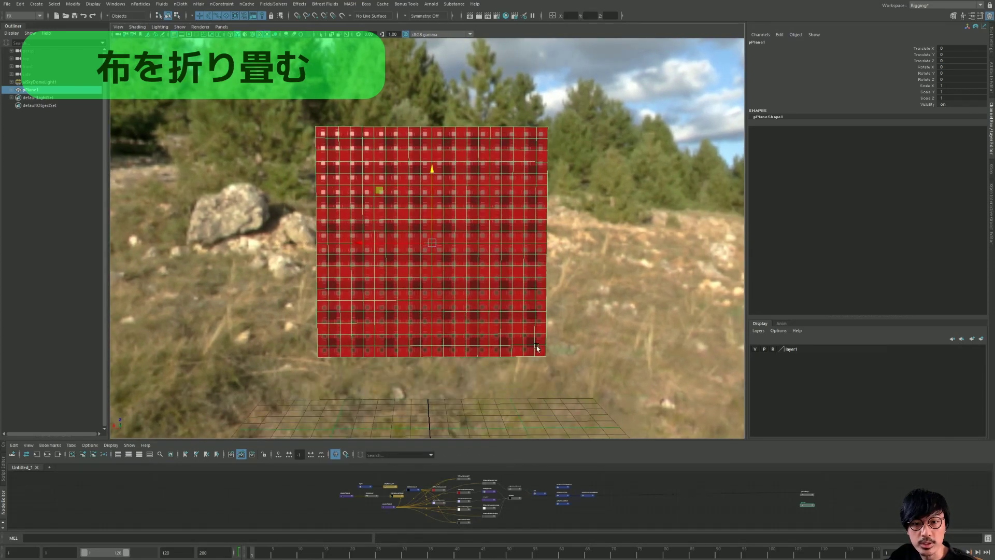
{"action": "scroll", "coordinate": [530, 389], "scroll_direction": "down", "scroll_amount": 1}
{"action": "scroll", "coordinate": [605, 292], "scroll_direction": "down", "scroll_amount": 2}
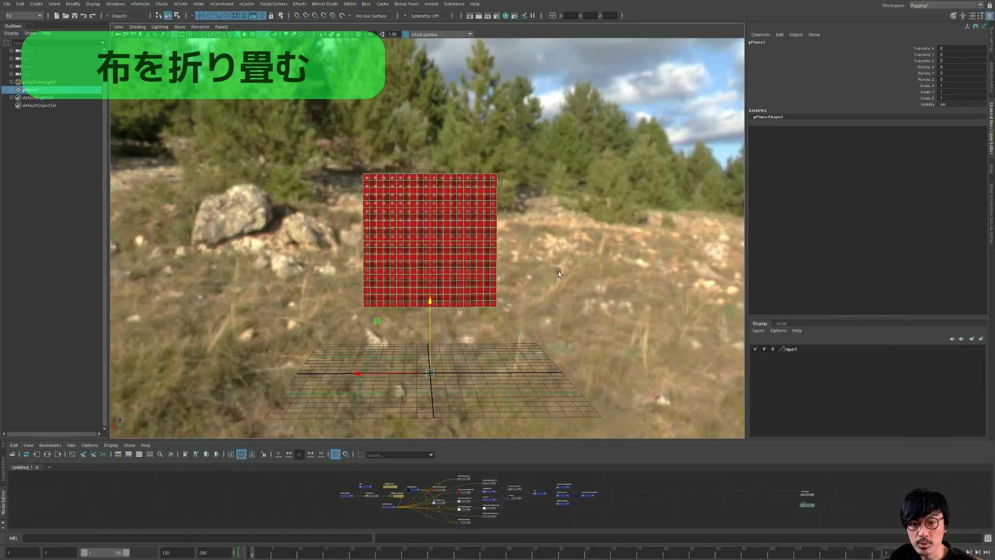
Duplicate pPlane1 and lift the copy above the original.
{"action": "key", "text": "ctrl+d"}
{"action": "left_click_drag", "start_coordinate": [430, 300], "coordinate": [430, 286]}
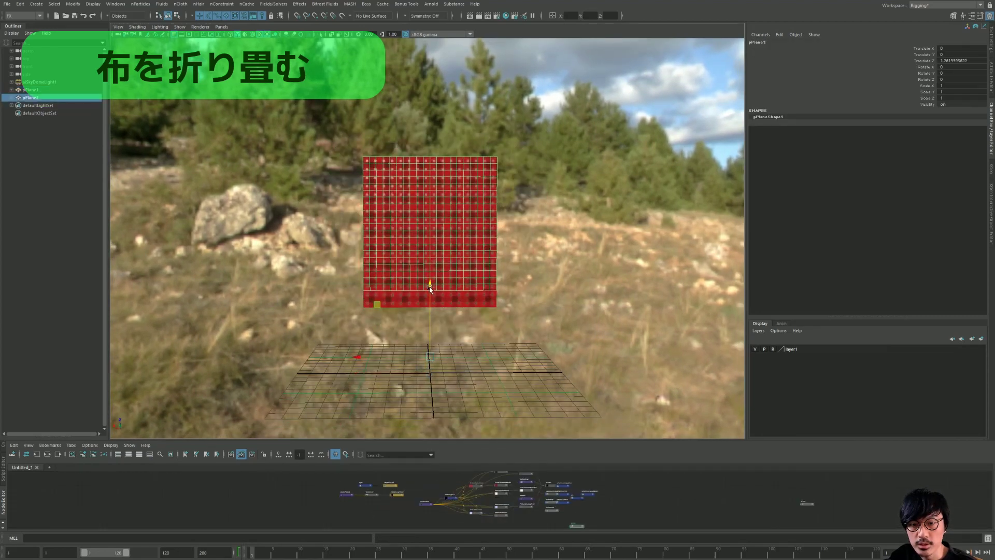
{"action": "scroll", "coordinate": [394, 210], "scroll_direction": "down", "scroll_amount": 1}
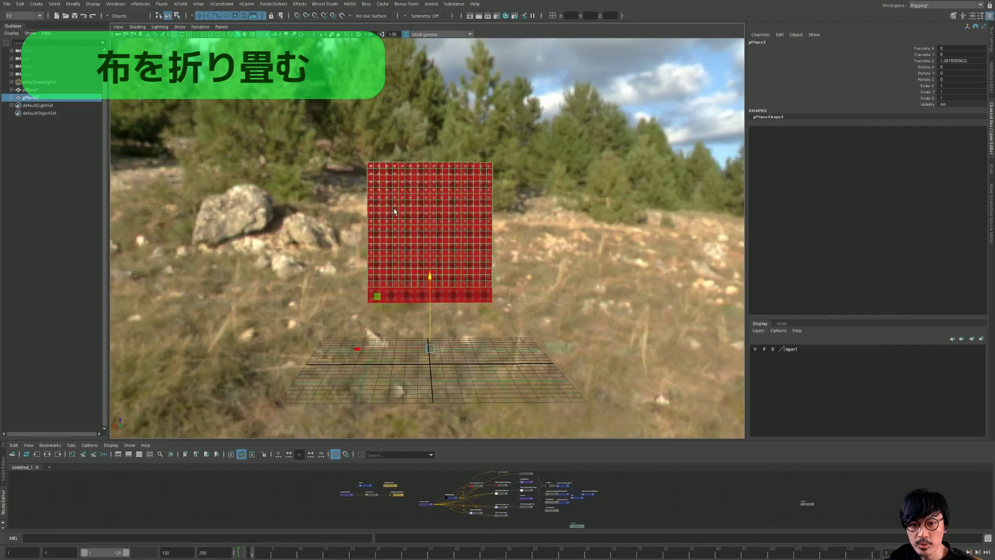
{"action": "left_click_drag", "start_coordinate": [430, 286], "coordinate": [431, 167]}
{"action": "scroll", "coordinate": [431, 166], "scroll_direction": "up", "scroll_amount": 1}
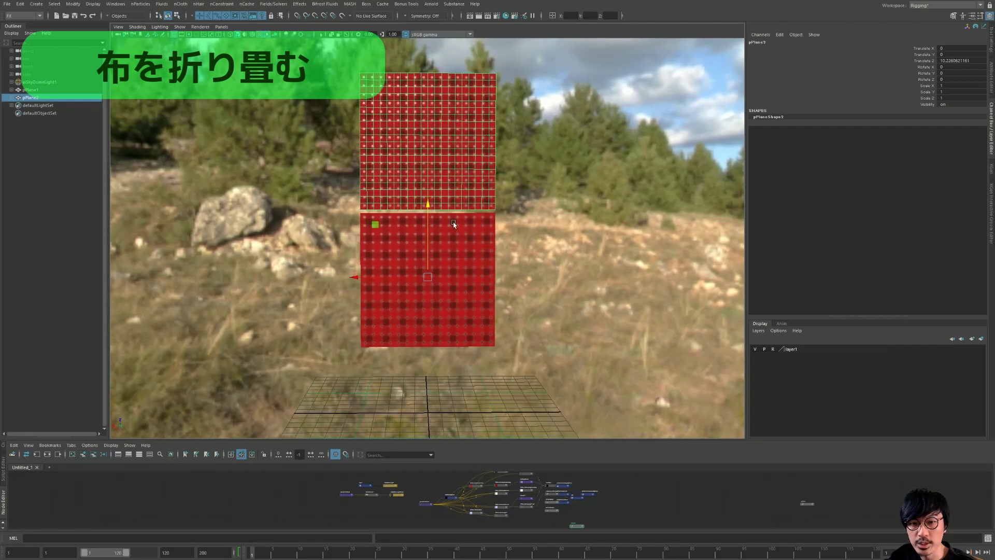
{"action": "left_click_drag", "start_coordinate": [338, 101], "coordinate": [541, 203]}
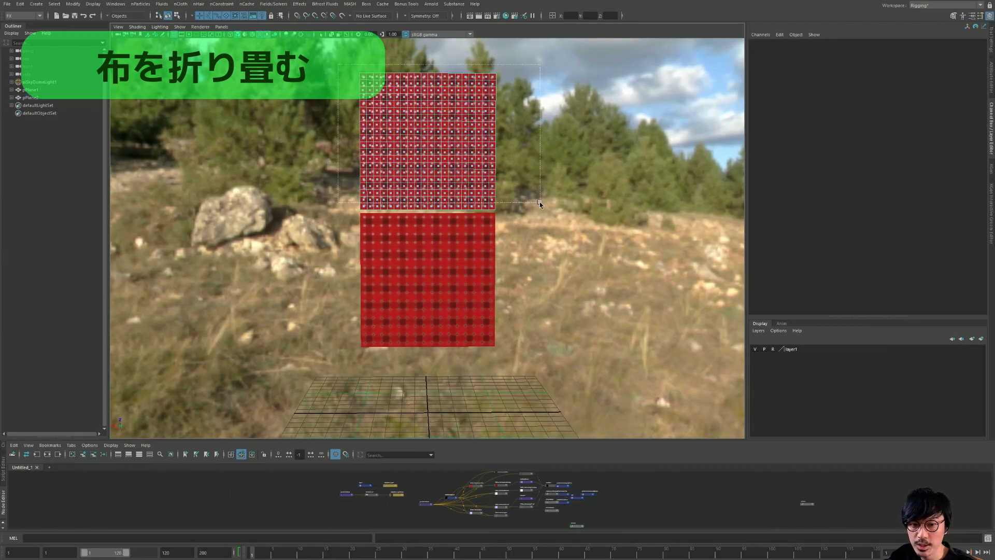
Undo the copy's move and assign the M_Tartan material to it.
{"action": "key", "text": "ctrl+z"}
{"action": "key", "text": "ctrl+z"}
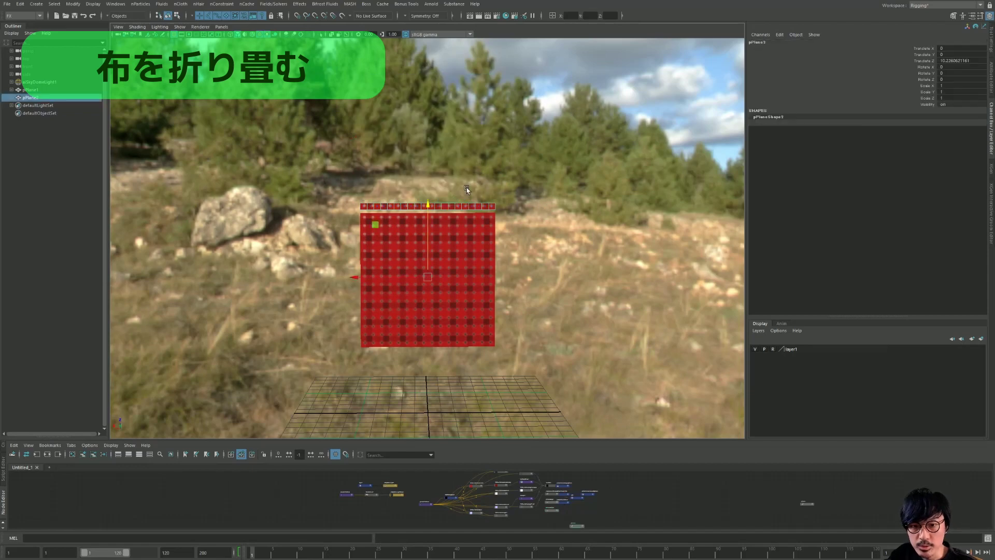
{"action": "scroll", "coordinate": [495, 158], "scroll_direction": "up", "scroll_amount": 1}
{"action": "right_click", "coordinate": [432, 159]}
{"action": "mouse_move", "coordinate": [431, 373]}
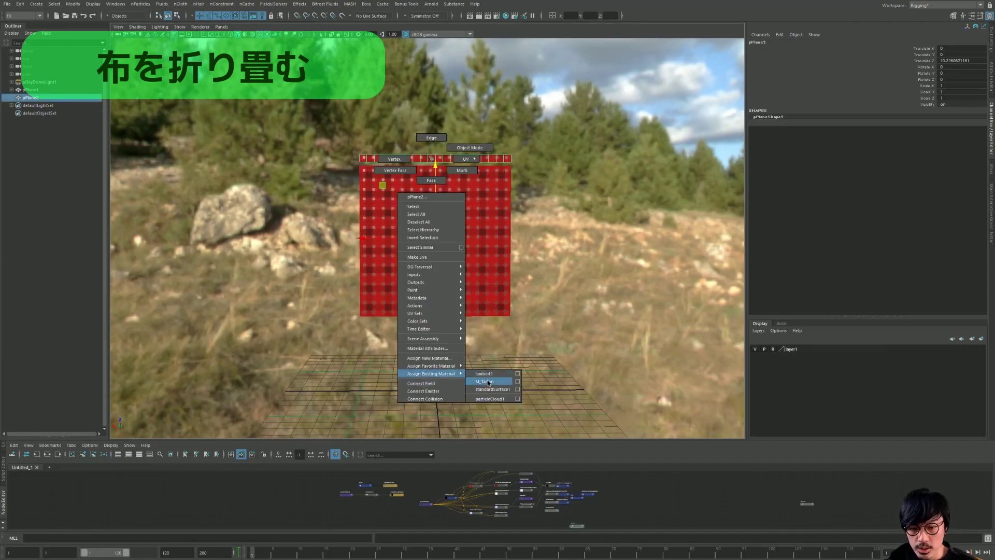
{"action": "left_click", "coordinate": [489, 382]}
Reset the plane's height and move its pivot to the grid origin.
{"action": "scroll", "coordinate": [504, 308], "scroll_direction": "up", "scroll_amount": 2}
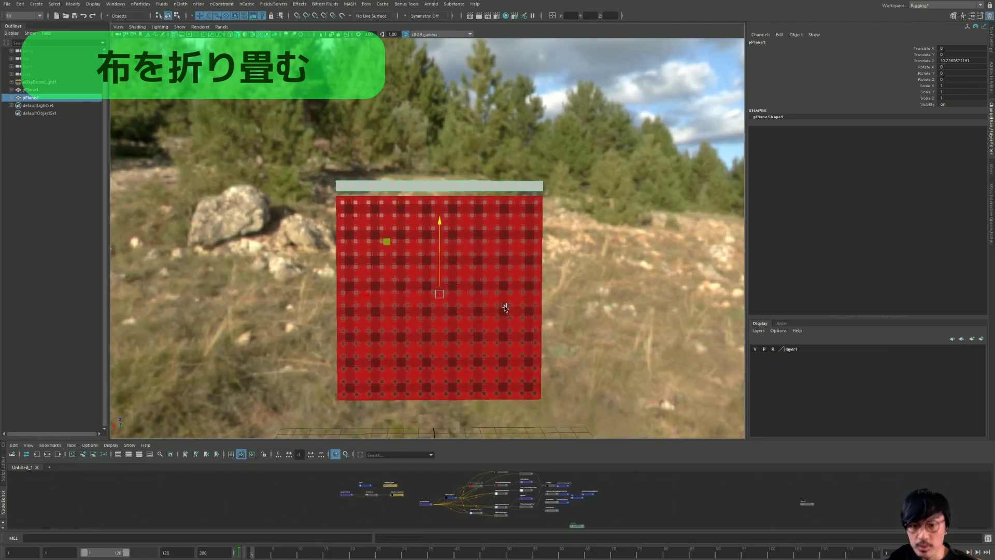
{"action": "scroll", "coordinate": [505, 308], "scroll_direction": "down", "scroll_amount": 3}
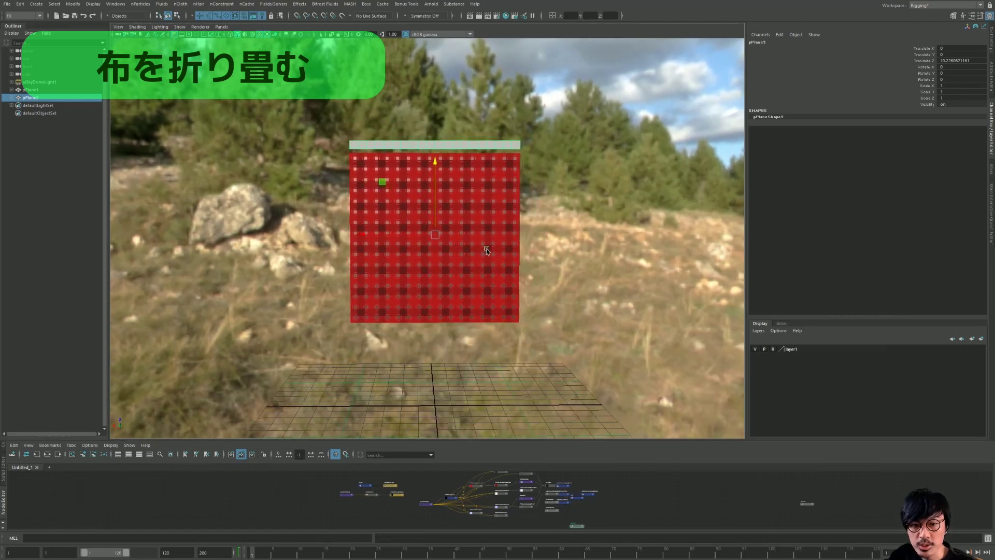
{"action": "right_click_drag", "start_coordinate": [487, 251], "coordinate": [467, 311]}
{"action": "scroll", "coordinate": [466, 290], "scroll_direction": "down", "scroll_amount": 2}
{"action": "right_click_drag", "start_coordinate": [397, 286], "coordinate": [461, 280]}
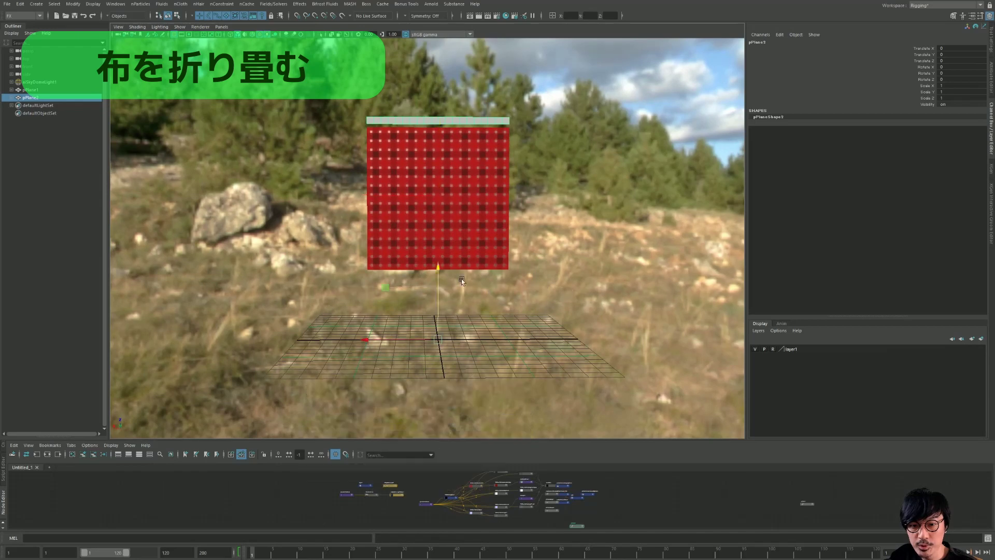
{"action": "scroll", "coordinate": [405, 266], "scroll_direction": "down", "scroll_amount": 1}
{"action": "mouse_move", "coordinate": [410, 205]}
{"action": "left_mouse_down", "text": "alt"}
{"action": "mouse_move", "coordinate": [442, 232]}
{"action": "mouse_move", "coordinate": [467, 223]}
{"action": "mouse_move", "coordinate": [385, 198]}
{"action": "mouse_move", "coordinate": [416, 259]}
{"action": "left_mouse_up", "text": "alt"}
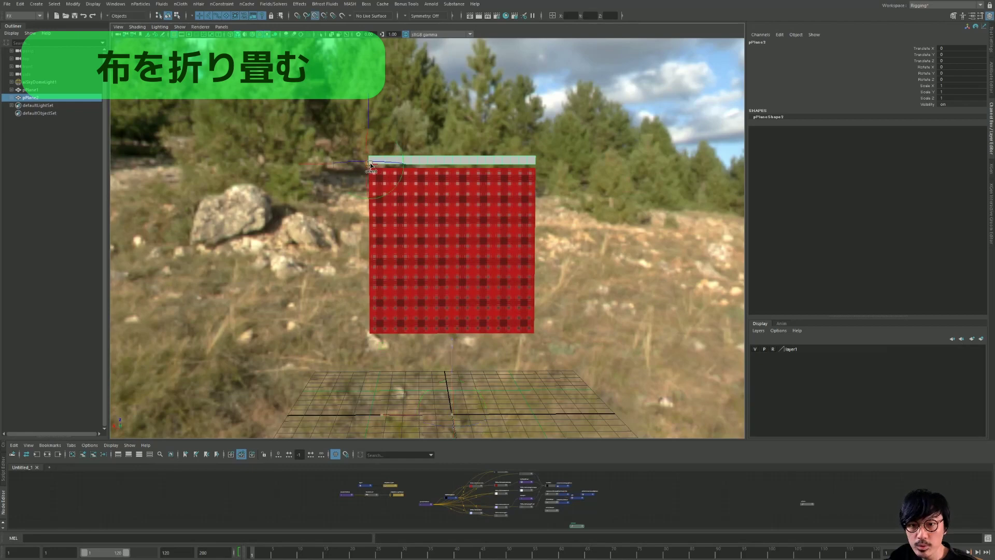
Click between the grey bar pPlane2 and the checkered plane, ending with pPlane1 selected.
{"action": "mouse_move", "coordinate": [381, 170]}
{"action": "left_mouse_down", "text": "alt"}
{"action": "mouse_move", "coordinate": [478, 222]}
{"action": "mouse_move", "coordinate": [397, 147]}
{"action": "left_mouse_up", "text": "alt"}
{"action": "left_click", "coordinate": [478, 222]}
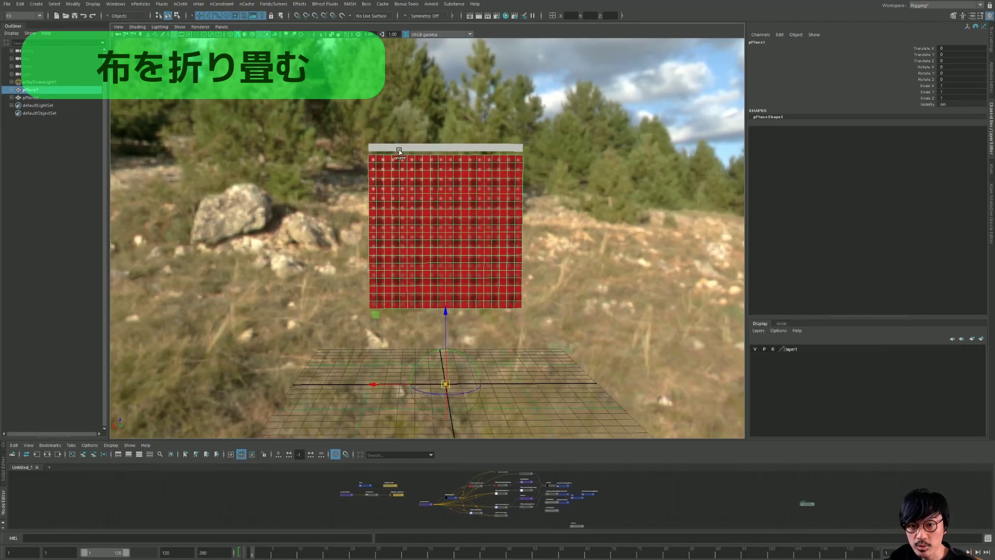
{"action": "left_click", "coordinate": [397, 147]}
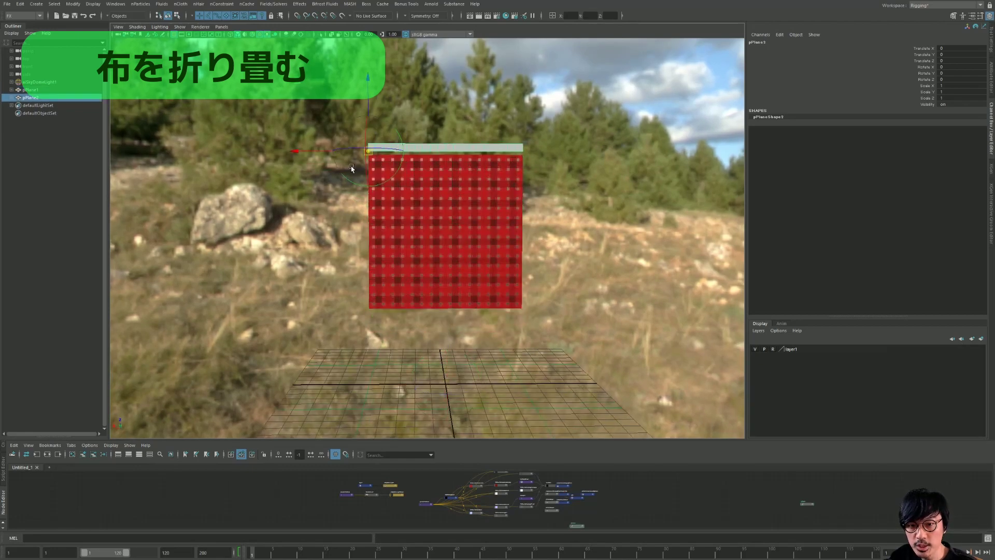
{"action": "left_click", "coordinate": [456, 115]}
{"action": "left_click", "coordinate": [424, 151]}
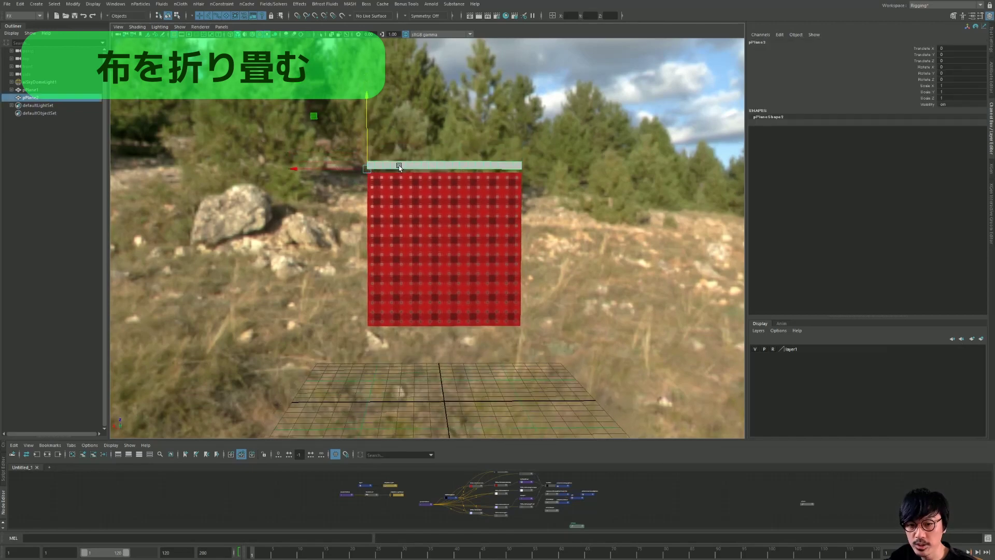
{"action": "left_click", "coordinate": [449, 213]}
{"action": "mouse_move", "coordinate": [445, 147]}
{"action": "left_mouse_down", "text": "alt"}
{"action": "mouse_move", "coordinate": [446, 240]}
{"action": "mouse_move", "coordinate": [400, 249]}
{"action": "mouse_move", "coordinate": [386, 217]}
{"action": "left_mouse_up", "text": "alt"}
{"action": "scroll", "coordinate": [386, 218], "scroll_direction": "up", "scroll_amount": 3}
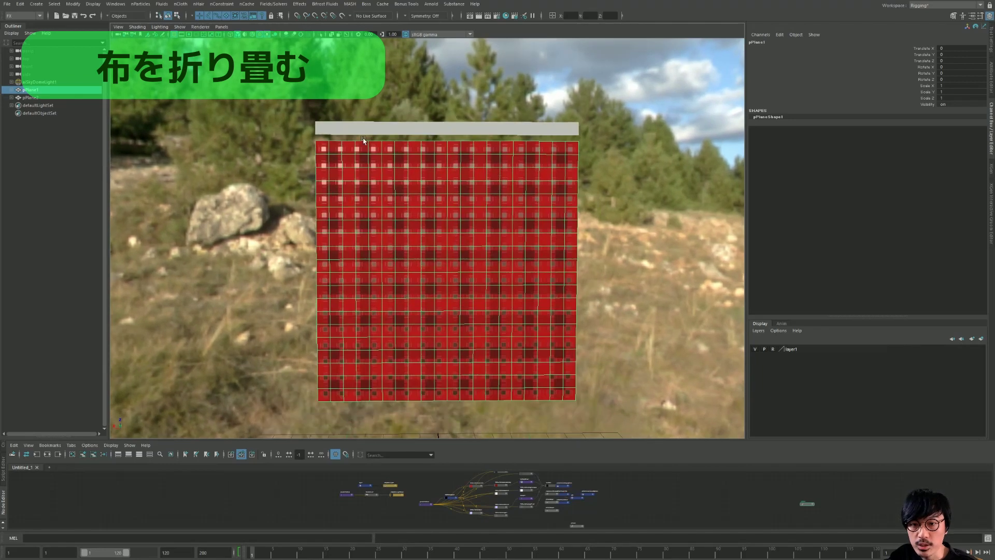
{"action": "left_click", "coordinate": [361, 129]}
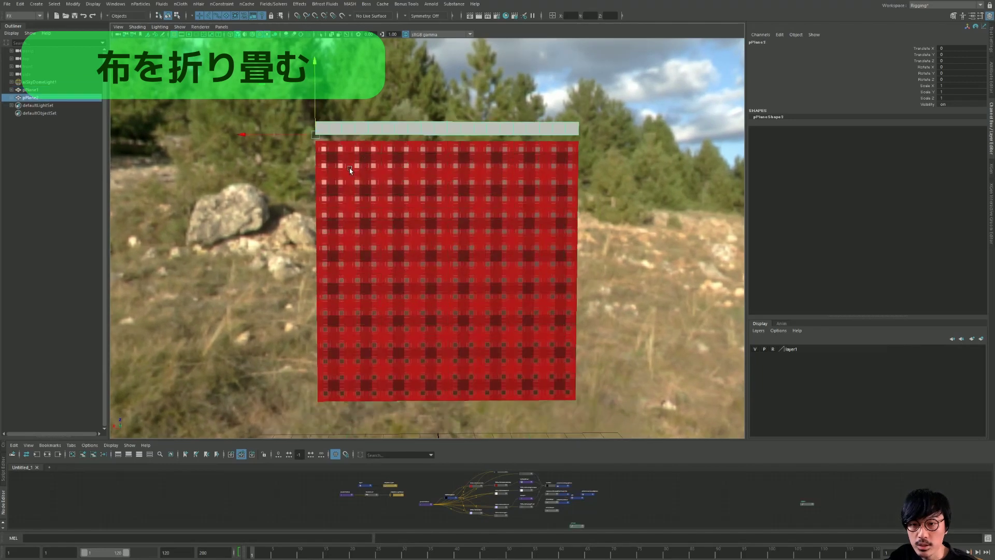
{"action": "left_click", "coordinate": [349, 168]}
{"action": "scroll", "coordinate": [386, 165], "scroll_direction": "down", "scroll_amount": 3}
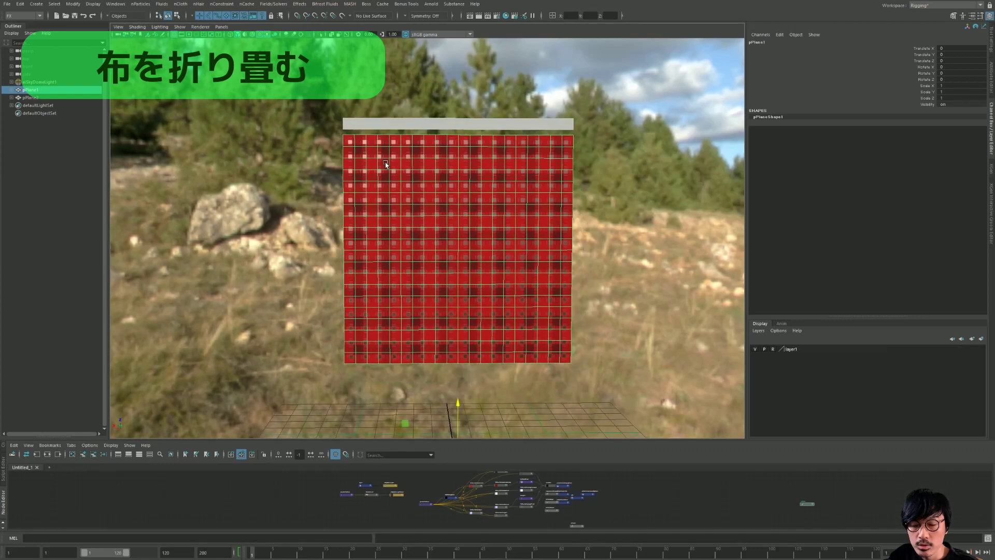
Tear off the nCloth menu and create nCloth from the red checkered plane.
{"action": "left_click", "coordinate": [180, 4]}
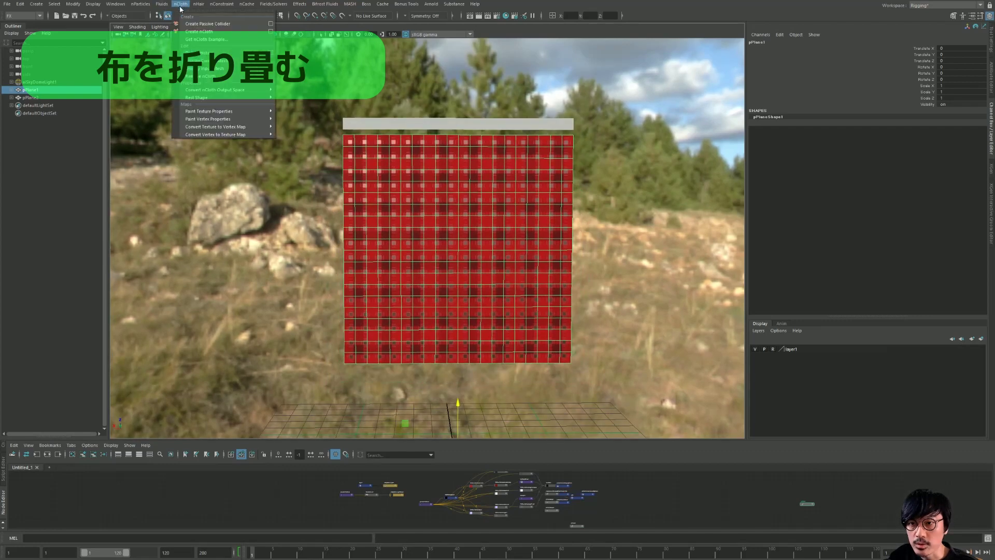
{"action": "left_click", "coordinate": [206, 4]}
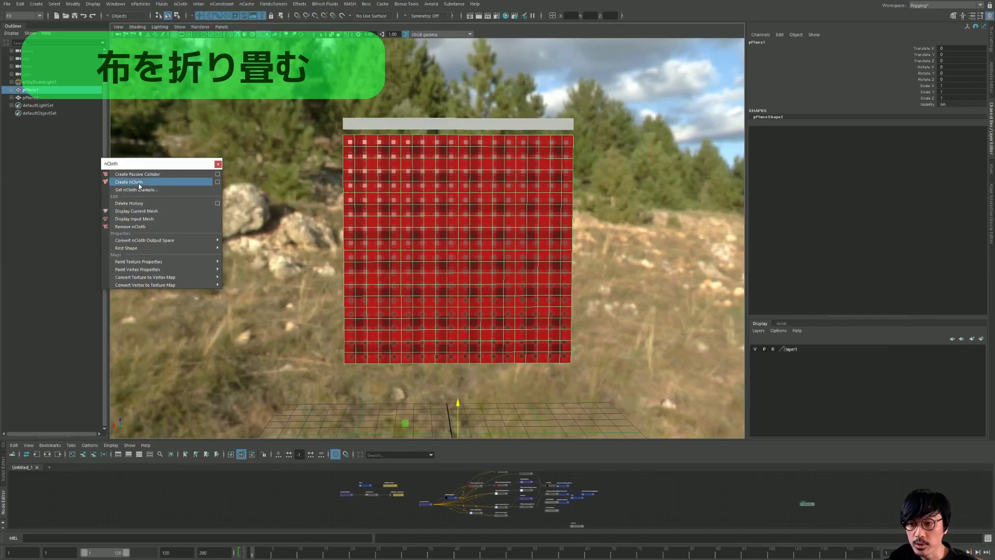
{"action": "left_click", "coordinate": [129, 182]}
{"action": "scroll", "coordinate": [451, 195], "scroll_direction": "down", "scroll_amount": 1}
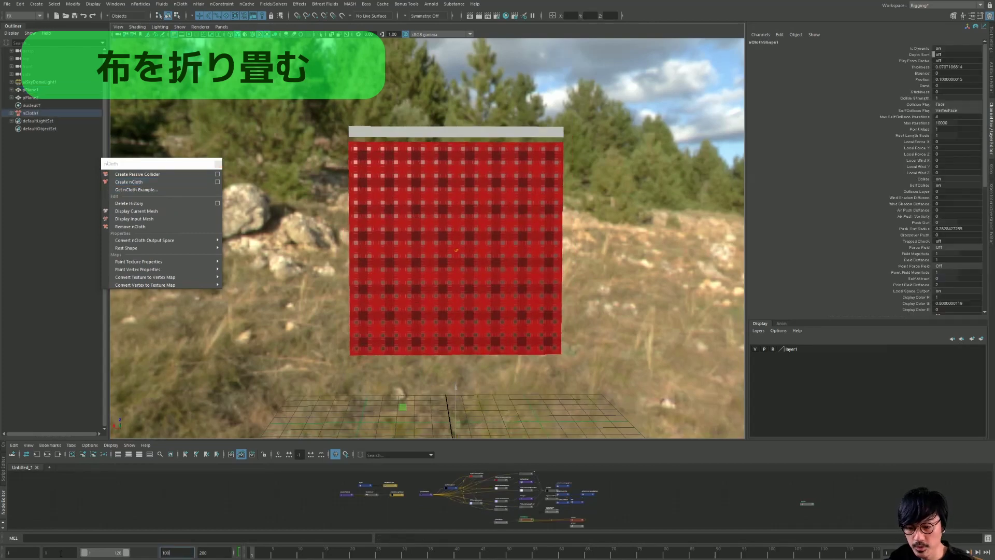
Set playback end to 1000, play and rewind the fall, then enter component mode (F8).
{"action": "type", "text": "0"}
{"action": "key", "text": "Return"}
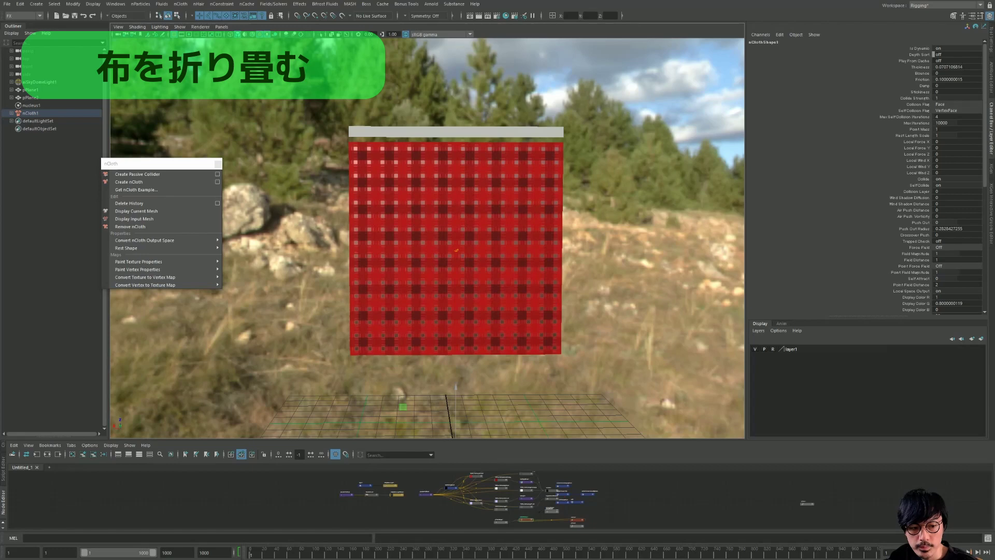
{"action": "key", "text": "alt+v"}
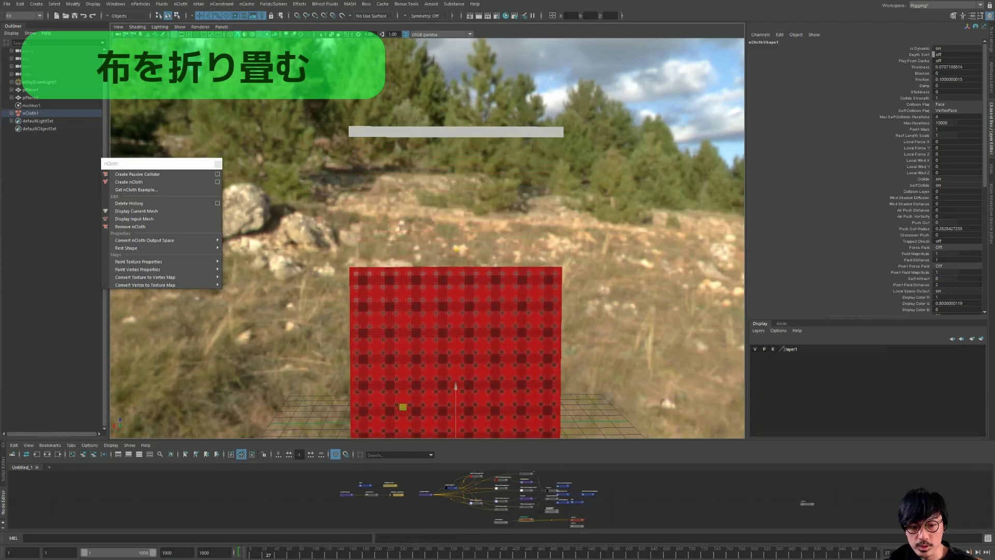
{"action": "key", "text": "alt+shift+v"}
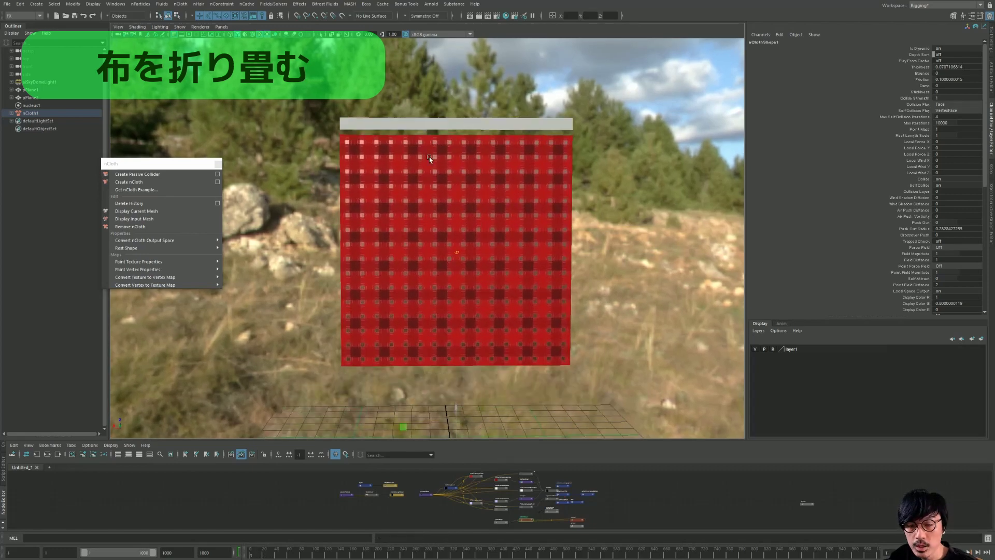
{"action": "key", "text": "F8"}
{"action": "scroll", "coordinate": [356, 121], "scroll_direction": "up", "scroll_amount": 1}
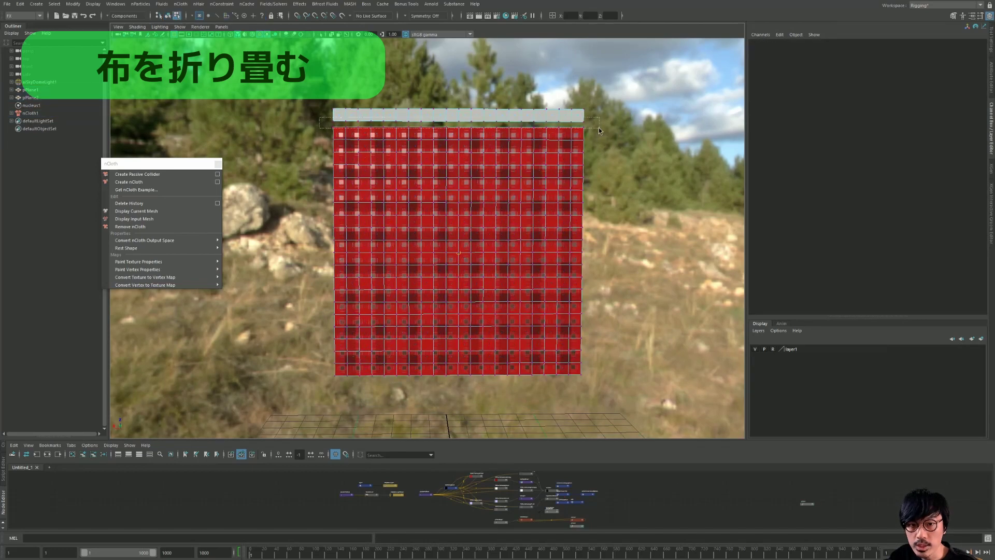
Marquee-select the cloth's top row of vertices and bring up the nConstraint menu.
{"action": "left_click_drag", "start_coordinate": [319, 120], "coordinate": [608, 134]}
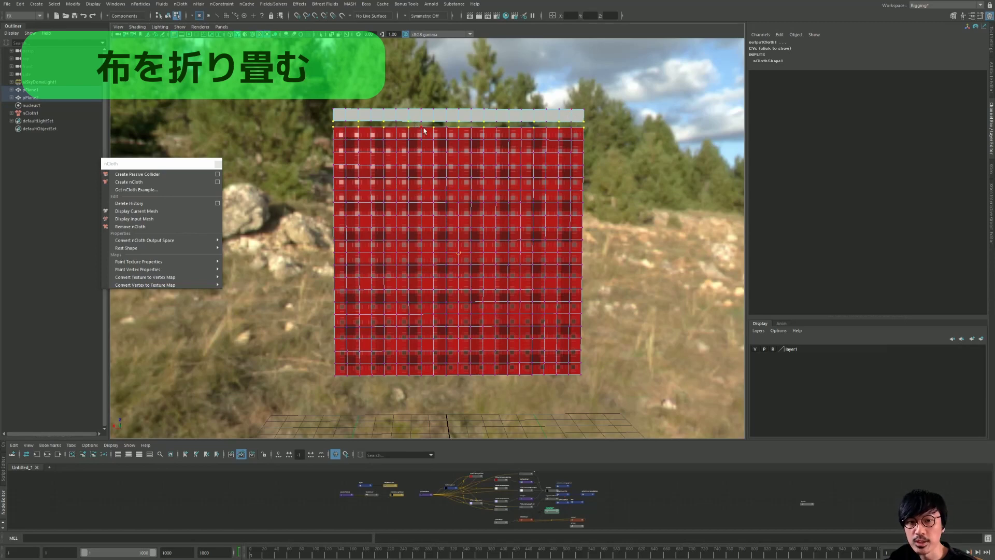
{"action": "right_click_drag", "start_coordinate": [424, 130], "coordinate": [465, 147], "text": "alt"}
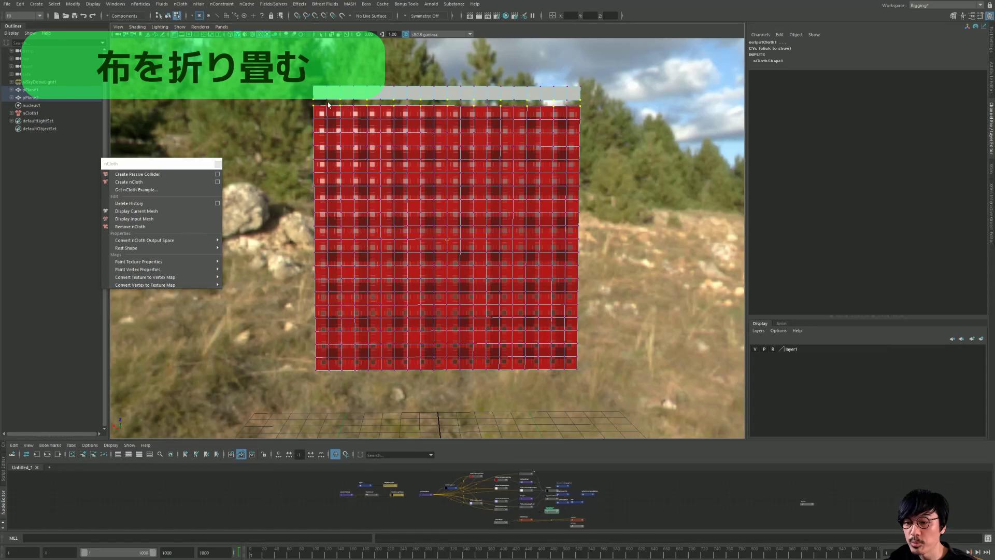
{"action": "left_click", "coordinate": [225, 7]}
Pin the top vertices to the grey bar with Component to Component, then play and rewind.
{"action": "left_click", "coordinate": [249, 12]}
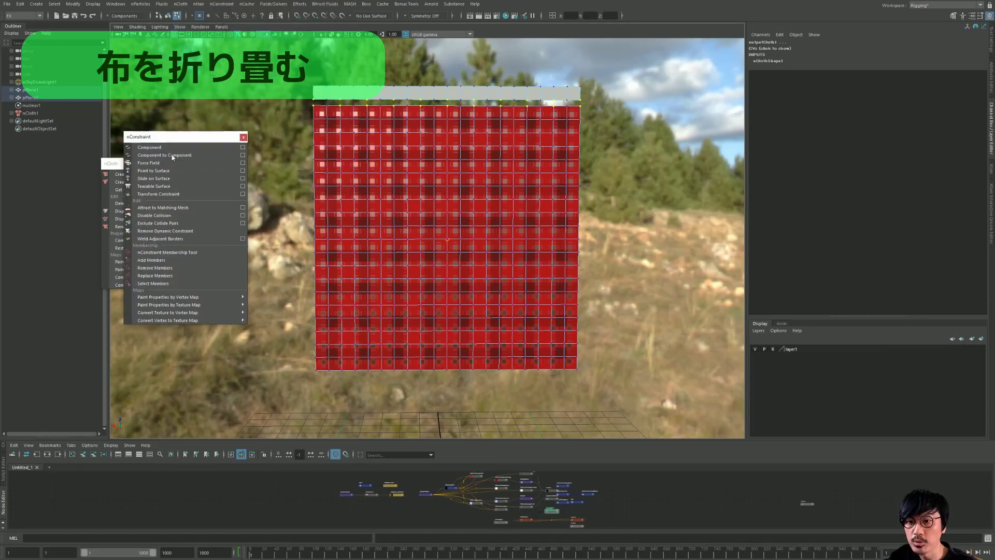
{"action": "left_click", "coordinate": [172, 155]}
{"action": "left_click", "coordinate": [452, 139]}
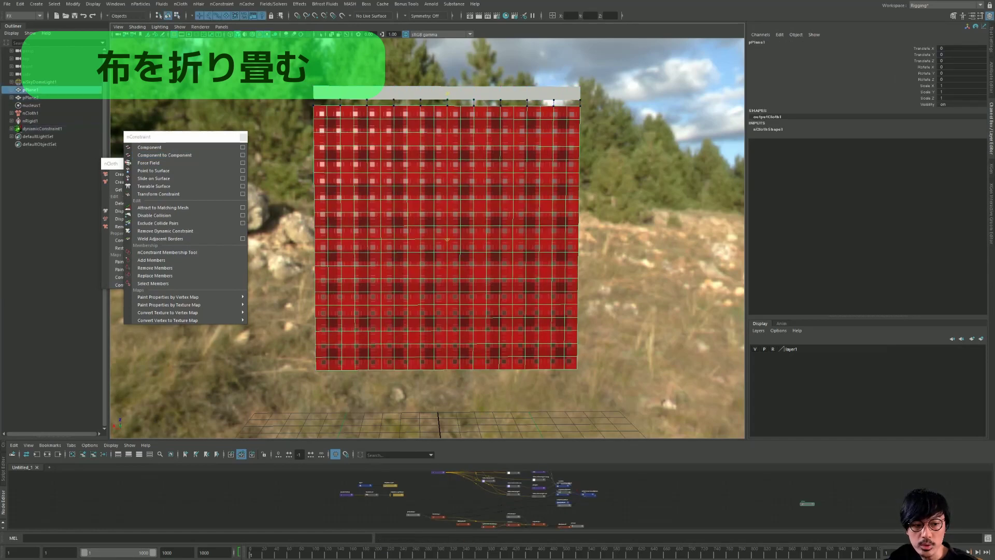
{"action": "key", "text": "alt+v"}
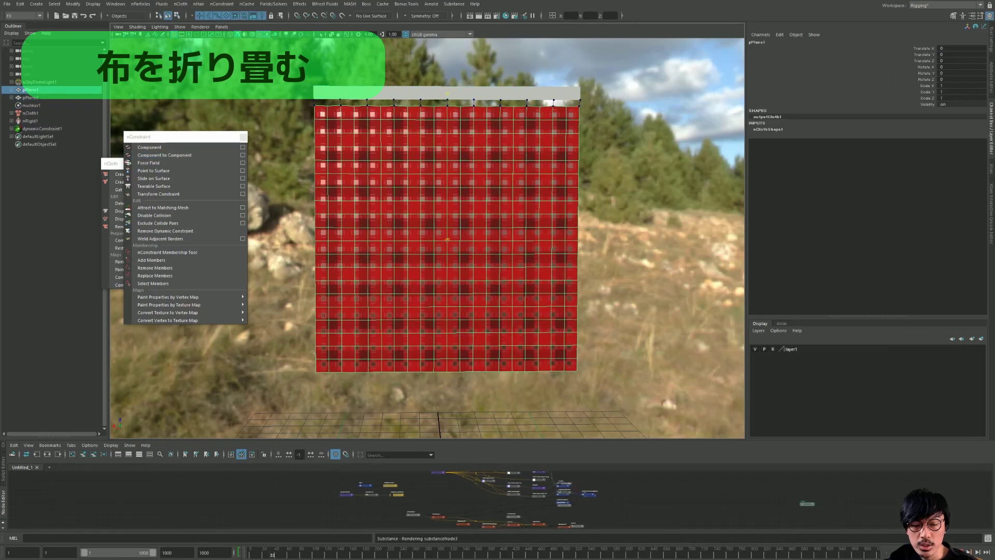
{"action": "key", "text": "alt+shift+v"}
Clear the selection, move the torn-off nConstraint window aside, and open Fields/Solvers.
{"action": "left_click", "coordinate": [412, 96]}
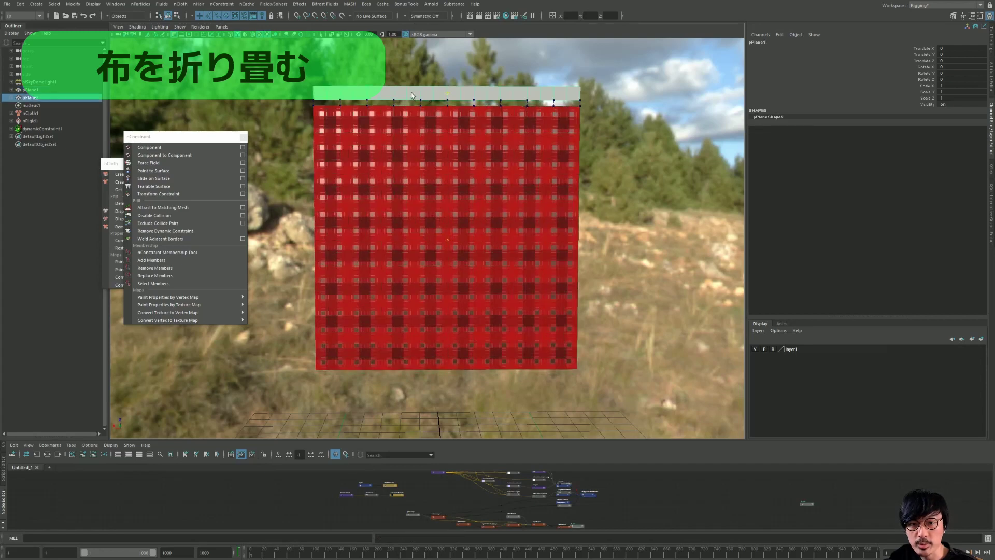
{"action": "left_click", "coordinate": [396, 64]}
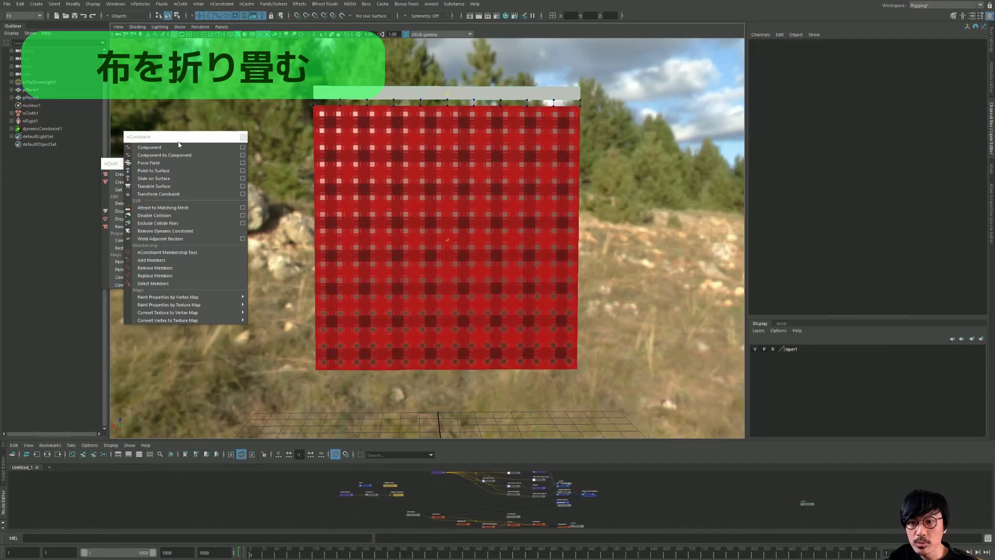
{"action": "left_click_drag", "start_coordinate": [178, 138], "coordinate": [67, 251]}
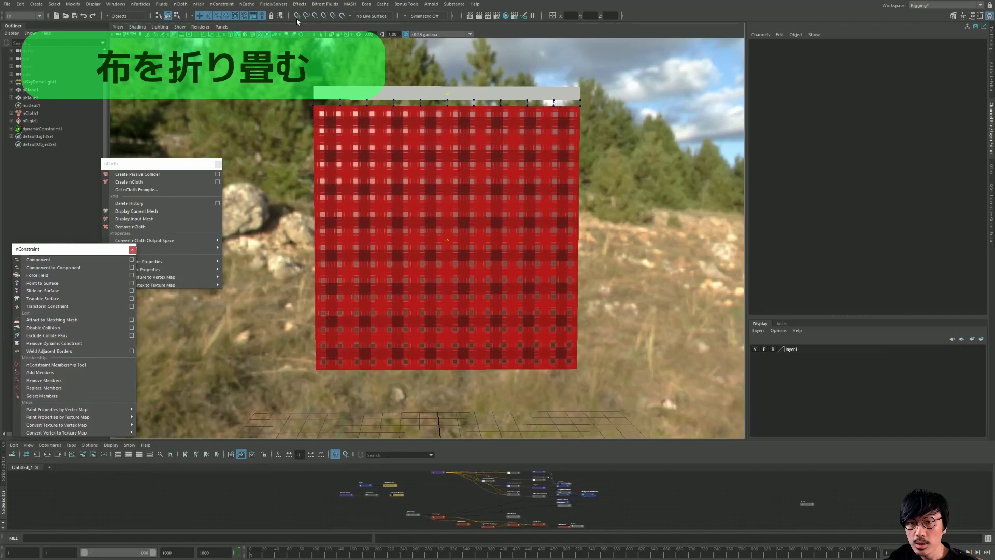
{"action": "left_click", "coordinate": [272, 5]}
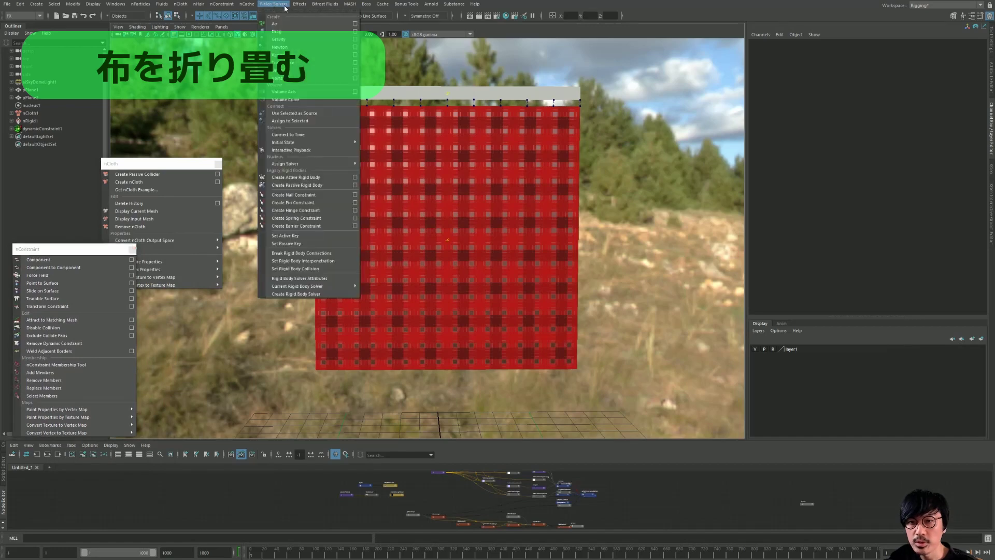
Tear off the Fields/Solvers menu beside the viewport and select the grey bar pPlane2.
{"action": "left_click", "coordinate": [285, 12]}
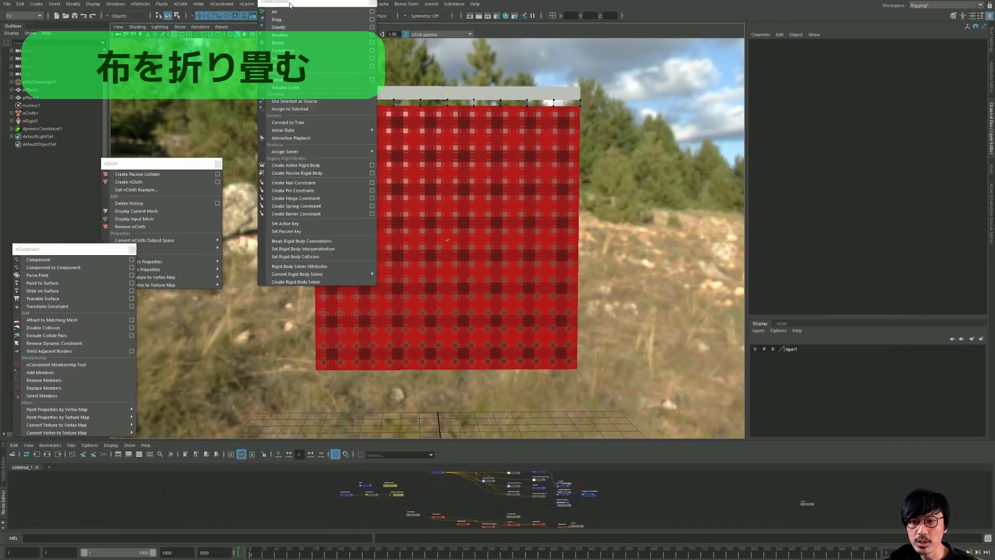
{"action": "left_click_drag", "start_coordinate": [290, 4], "coordinate": [131, 80]}
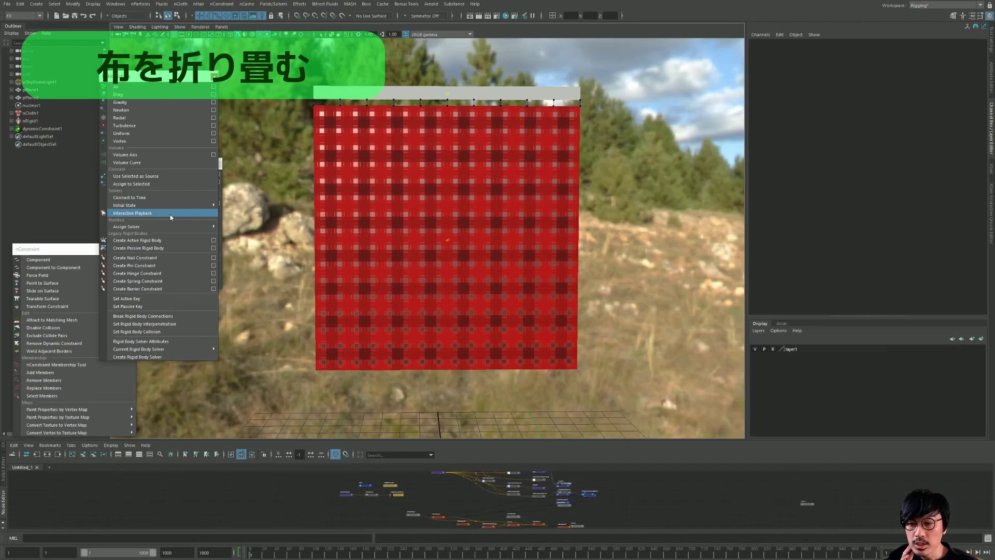
{"action": "left_click", "coordinate": [320, 97]}
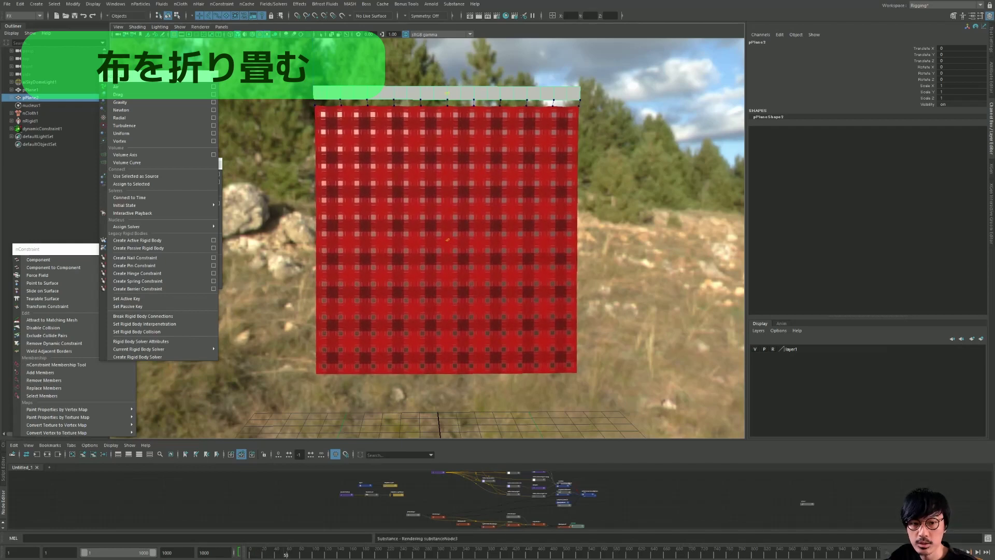
From frame 1, run interactive playback and scale the grey bar narrower in X so the cloth bunches.
{"action": "key", "text": "alt+shift+v"}
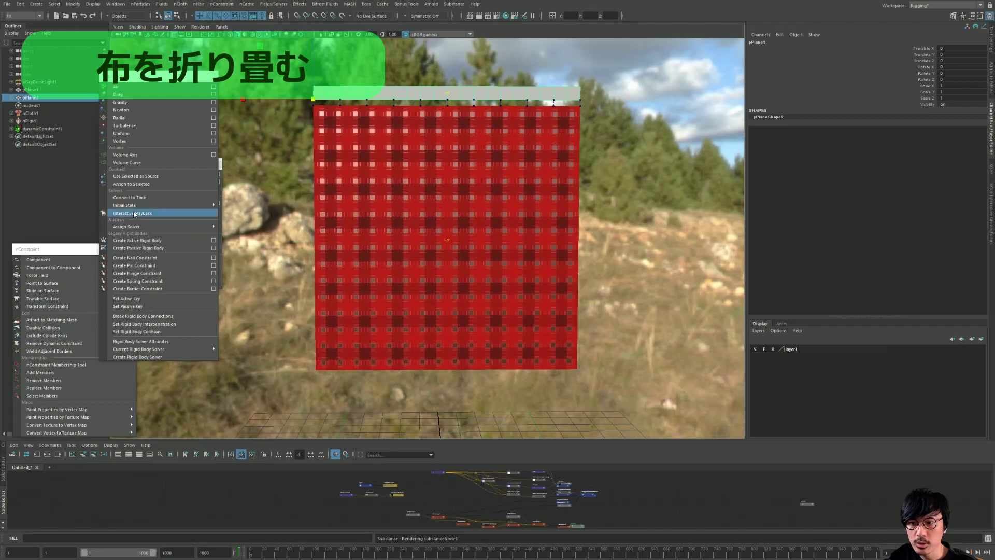
{"action": "left_click", "coordinate": [134, 214]}
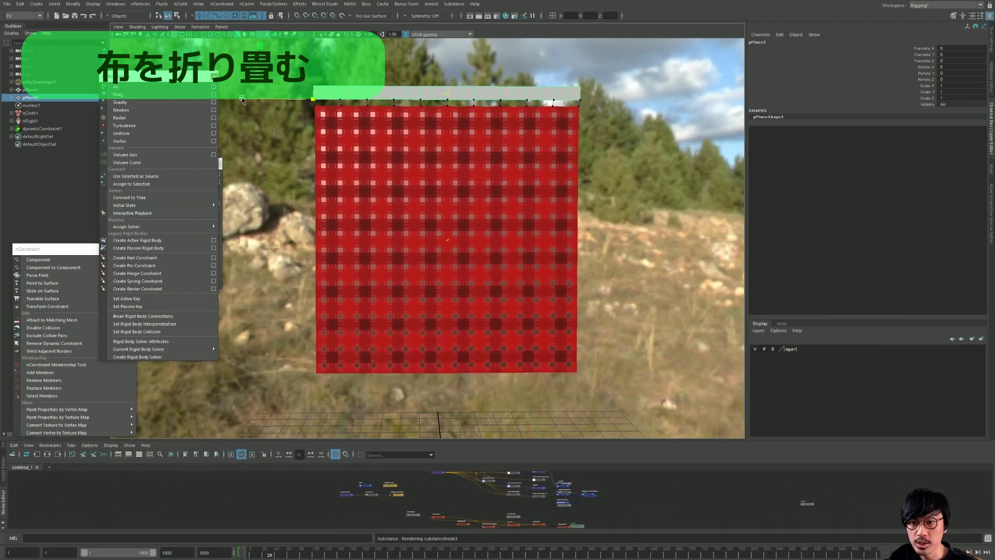
{"action": "left_click_drag", "start_coordinate": [246, 99], "coordinate": [296, 92]}
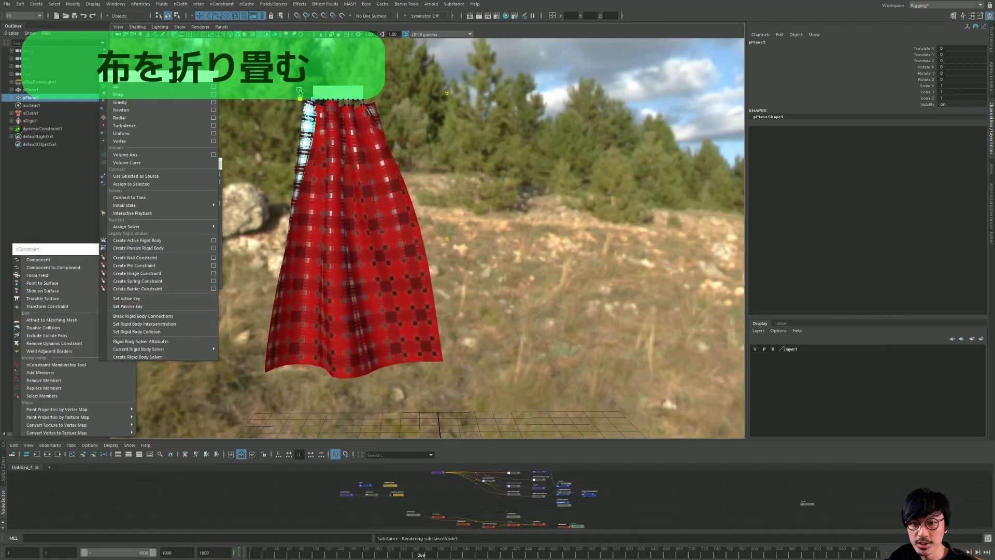
{"action": "mouse_move", "coordinate": [296, 90]}
{"action": "left_mouse_down", "text": "alt"}
{"action": "mouse_move", "coordinate": [332, 155]}
{"action": "mouse_move", "coordinate": [383, 125]}
{"action": "mouse_move", "coordinate": [369, 173]}
{"action": "left_mouse_up", "text": "alt"}
{"action": "left_click", "coordinate": [338, 168]}
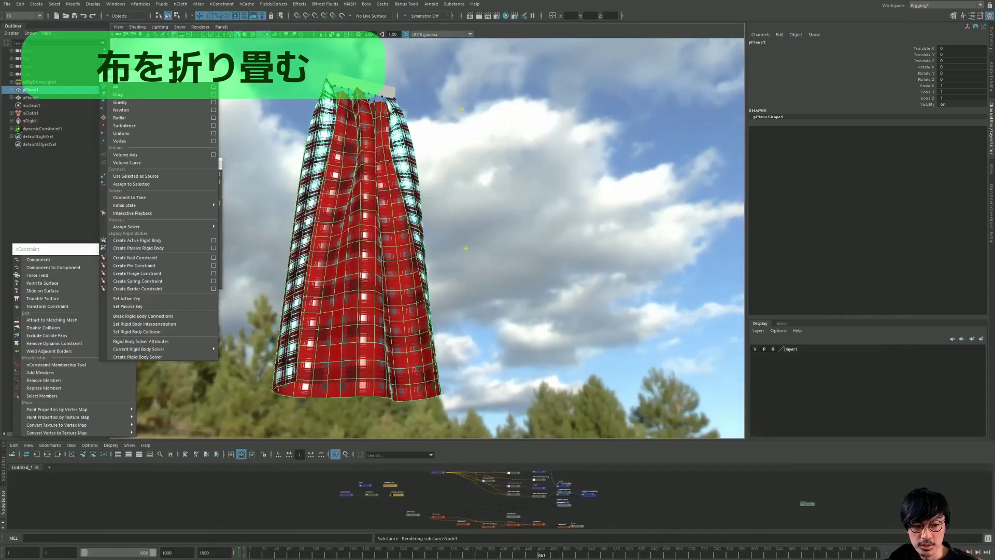
{"action": "left_click_drag", "start_coordinate": [487, 252], "coordinate": [828, 439], "text": "alt"}
Rewind, set the bar's Scale X back to 1, and show the cloth's nClothShape1 attributes.
{"action": "key", "text": "alt+shift+v"}
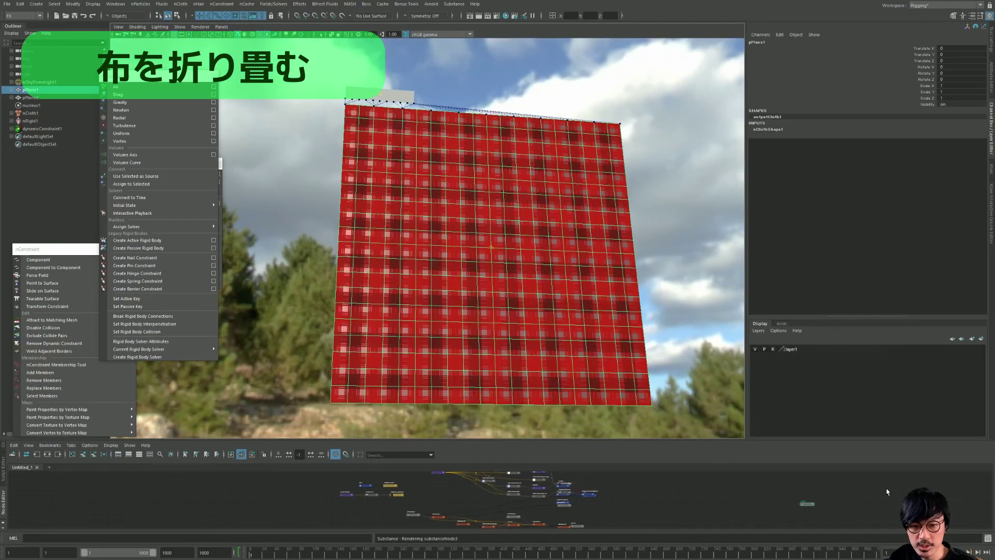
{"action": "left_click_drag", "start_coordinate": [519, 259], "coordinate": [553, 261], "text": "alt"}
{"action": "left_click", "coordinate": [379, 94]}
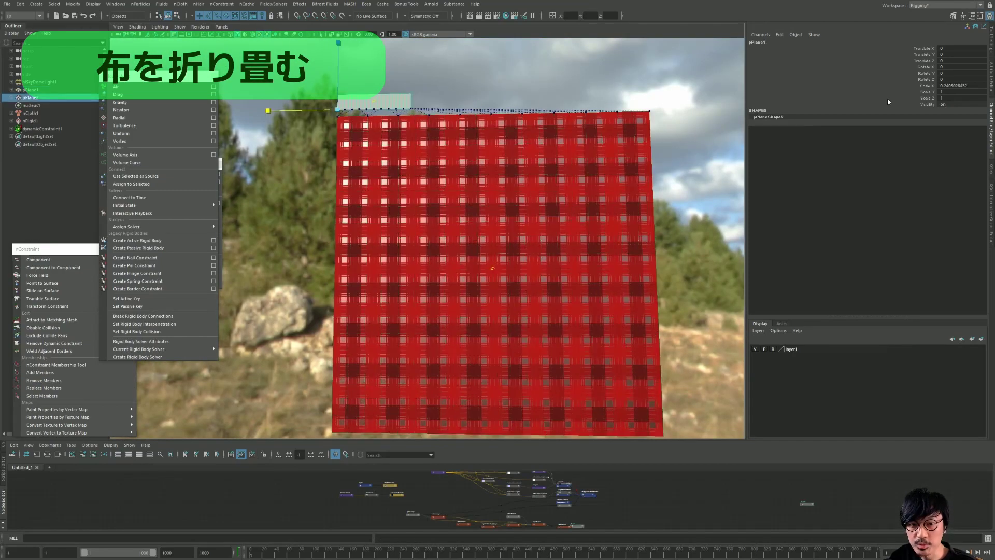
{"action": "type", "text": "1"}
{"action": "key", "text": "Return"}
{"action": "left_click", "coordinate": [655, 172]}
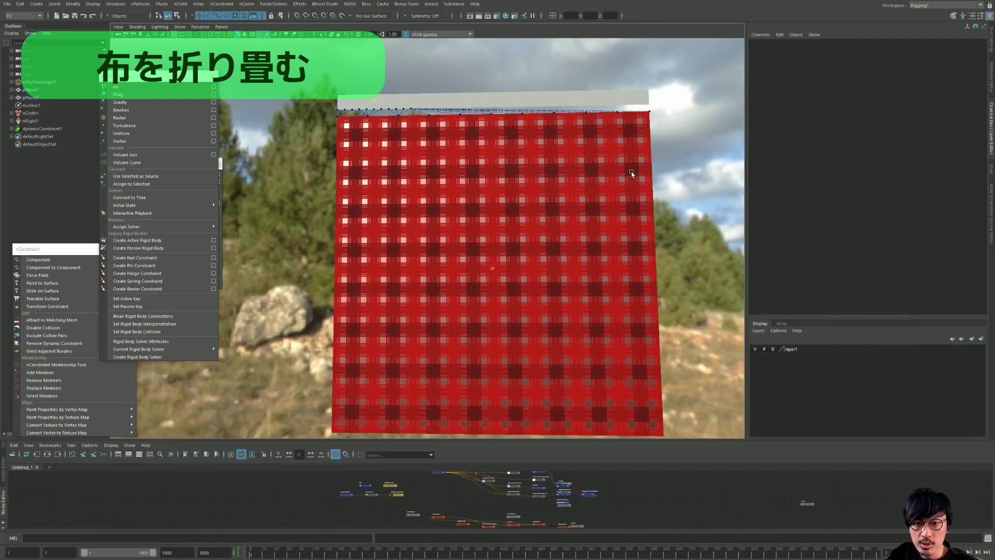
{"action": "key", "text": "ctrl+a"}
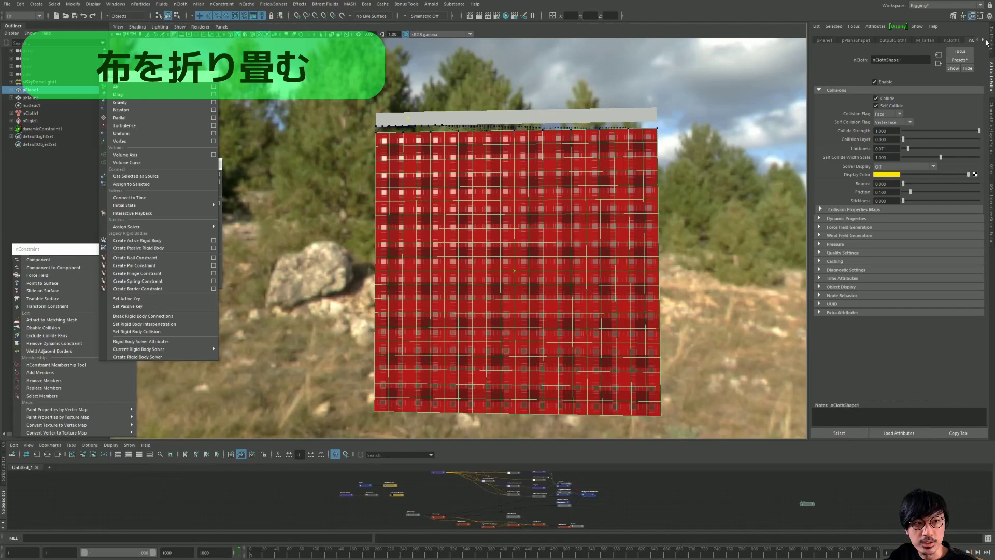
Replace the nClothShape1 settings with the silk preset.
{"action": "left_click", "coordinate": [971, 40]}
{"action": "left_click", "coordinate": [960, 59]}
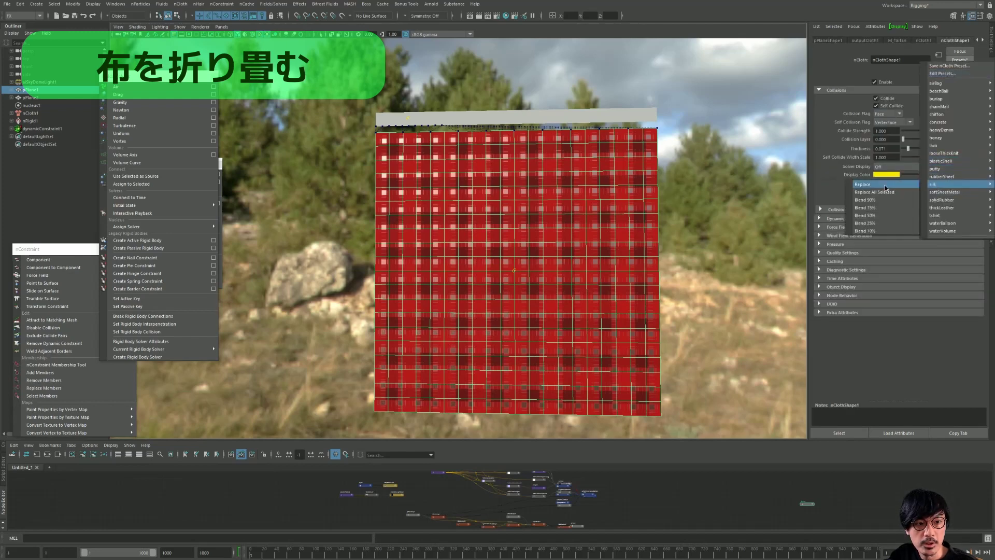
{"action": "left_click", "coordinate": [881, 186]}
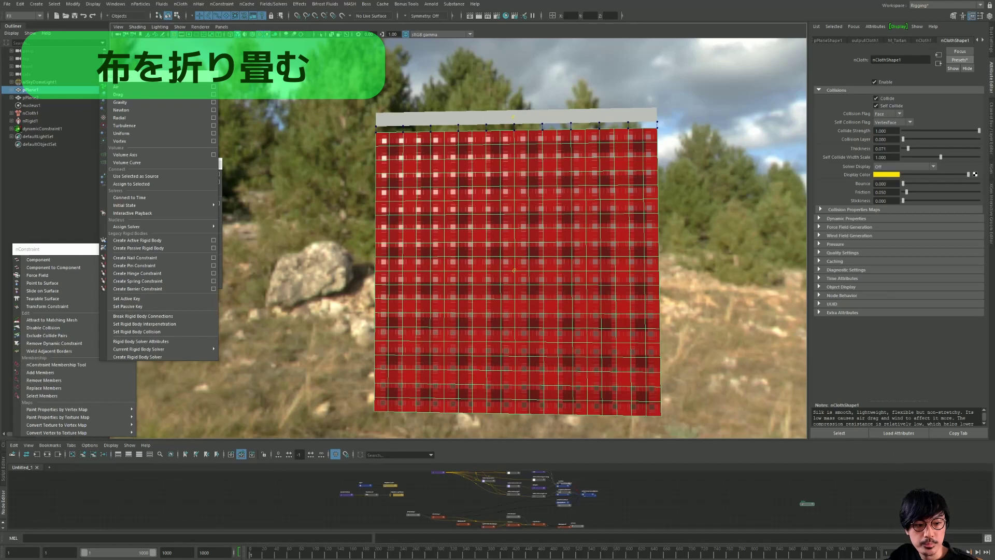
During interactive playback, narrow and tilt the collider bar, then rewind and select the nucleus solver.
{"action": "left_click", "coordinate": [412, 115]}
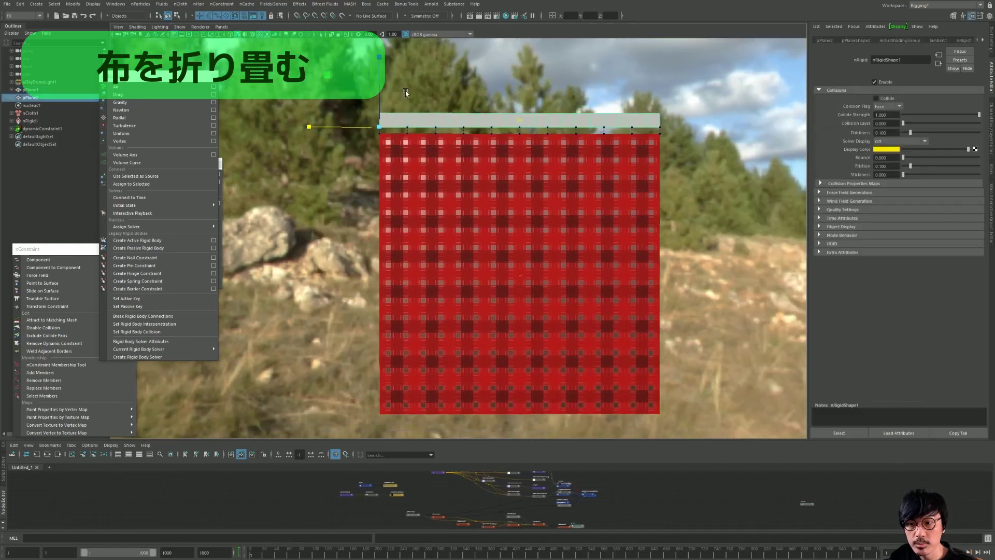
{"action": "left_click", "coordinate": [140, 213]}
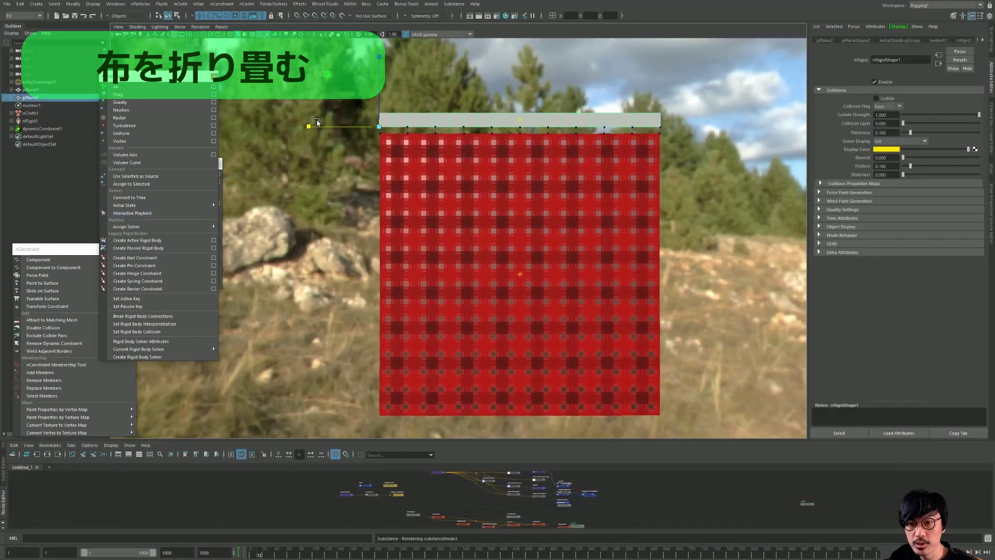
{"action": "left_click_drag", "start_coordinate": [310, 126], "coordinate": [361, 128]}
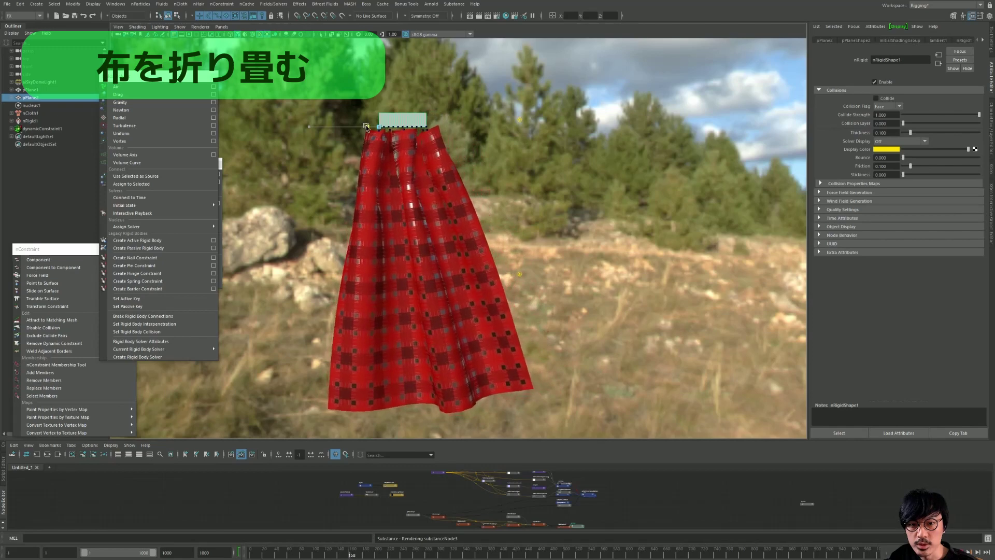
{"action": "mouse_move", "coordinate": [362, 128]}
{"action": "left_mouse_down"}
{"action": "mouse_move", "coordinate": [370, 128]}
{"action": "mouse_move", "coordinate": [343, 134]}
{"action": "mouse_move", "coordinate": [364, 134]}
{"action": "left_mouse_up"}
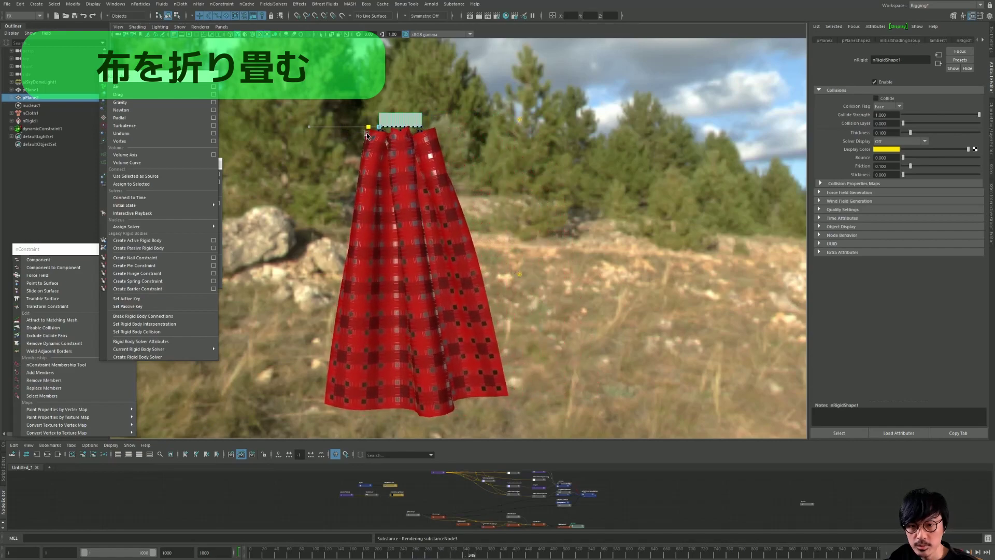
{"action": "mouse_move", "coordinate": [364, 134]}
{"action": "left_mouse_down", "text": "alt"}
{"action": "mouse_move", "coordinate": [404, 95]}
{"action": "mouse_move", "coordinate": [402, 141]}
{"action": "left_mouse_up", "text": "alt"}
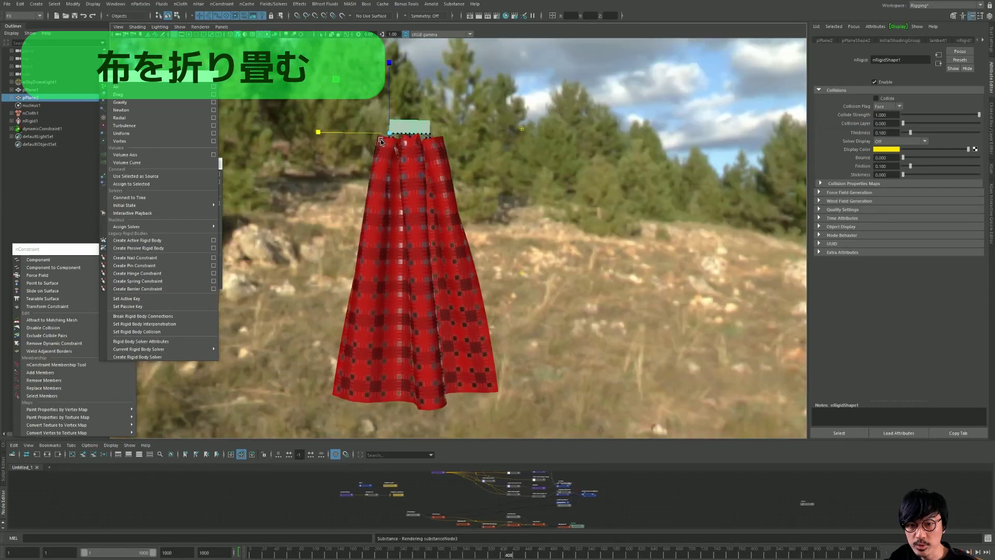
{"action": "key", "text": "e"}
{"action": "left_click_drag", "start_coordinate": [440, 177], "coordinate": [438, 176]}
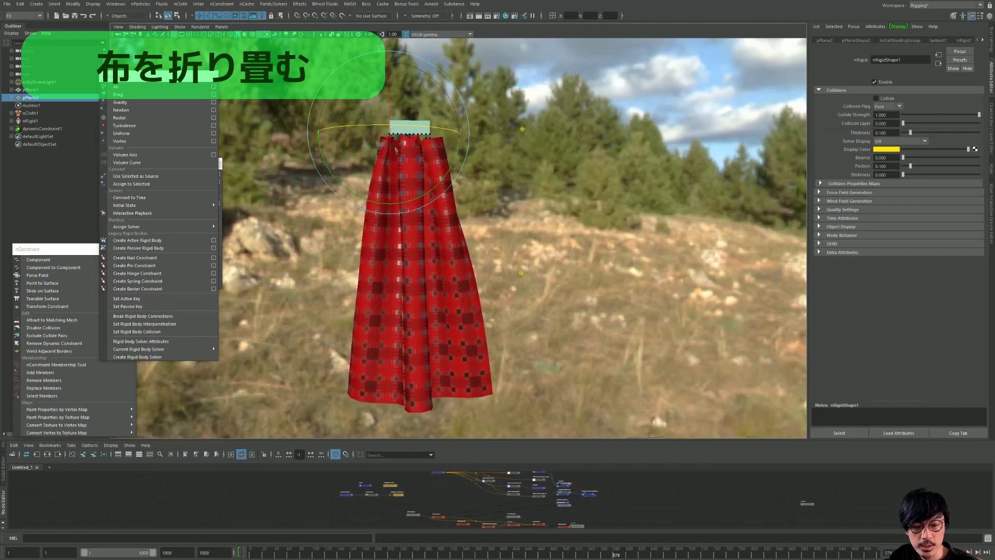
{"action": "key", "text": "alt+shift+v"}
{"action": "mouse_move", "coordinate": [477, 326]}
{"action": "left_mouse_down", "text": "alt"}
{"action": "mouse_move", "coordinate": [556, 402]}
{"action": "mouse_move", "coordinate": [518, 362]}
{"action": "left_mouse_up", "text": "alt"}
{"action": "left_click", "coordinate": [515, 348]}
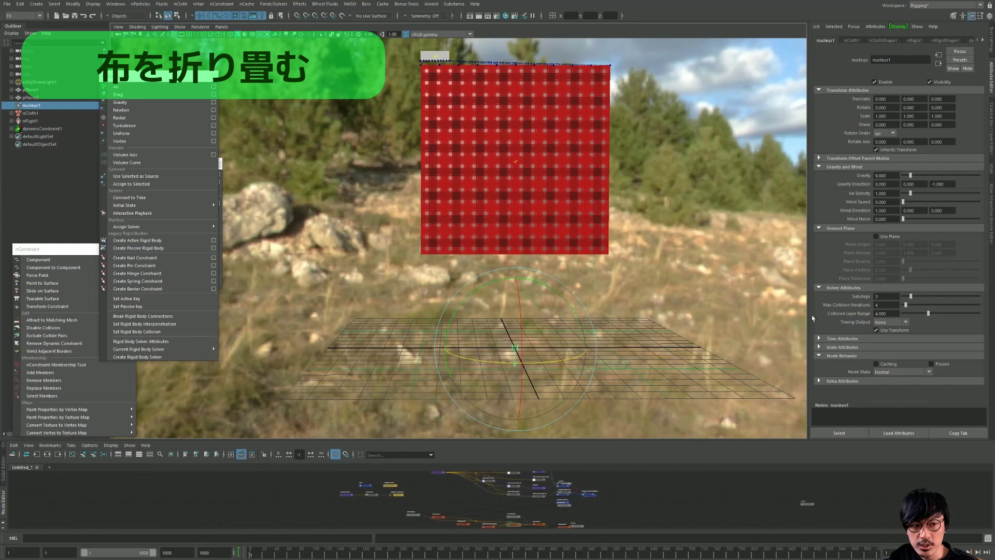
Check Use Plane for the nucleus1 ground plane, then select the grey bar with the Move tool.
{"action": "left_click", "coordinate": [877, 236]}
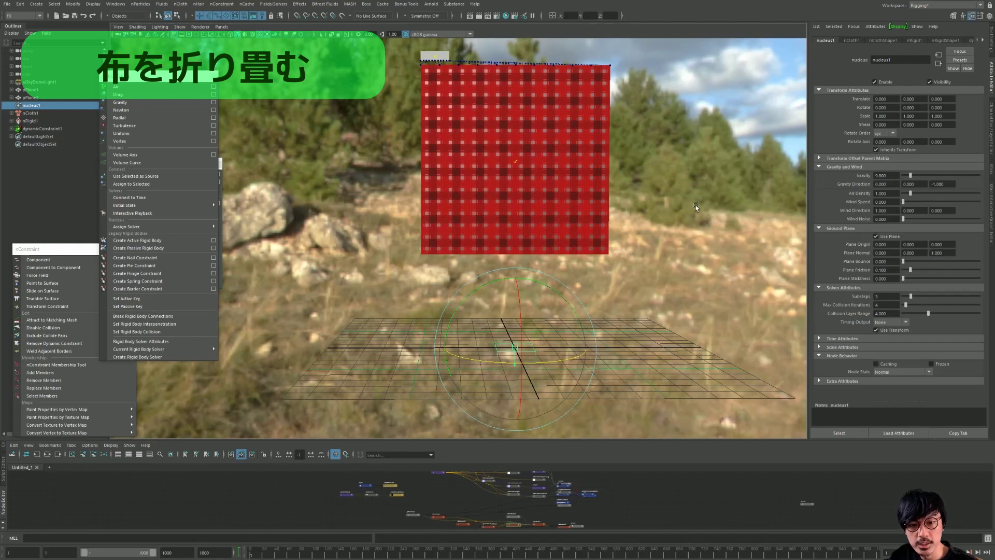
{"action": "left_click_drag", "start_coordinate": [695, 208], "coordinate": [686, 248], "text": "alt"}
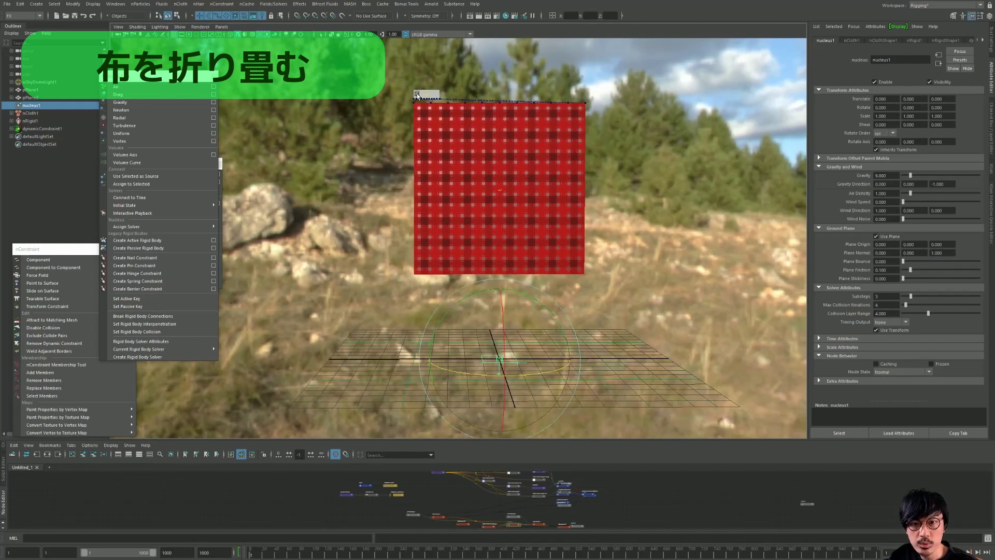
{"action": "left_click", "coordinate": [417, 96]}
{"action": "key", "text": "ctrl+a"}
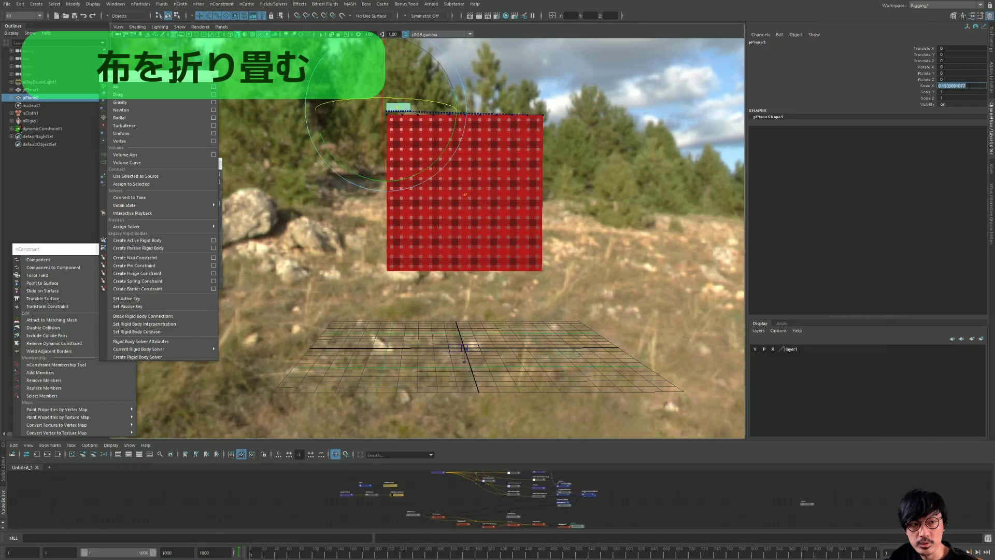
{"action": "key", "text": "w"}
{"action": "left_click_drag", "start_coordinate": [648, 144], "coordinate": [582, 204], "text": "alt"}
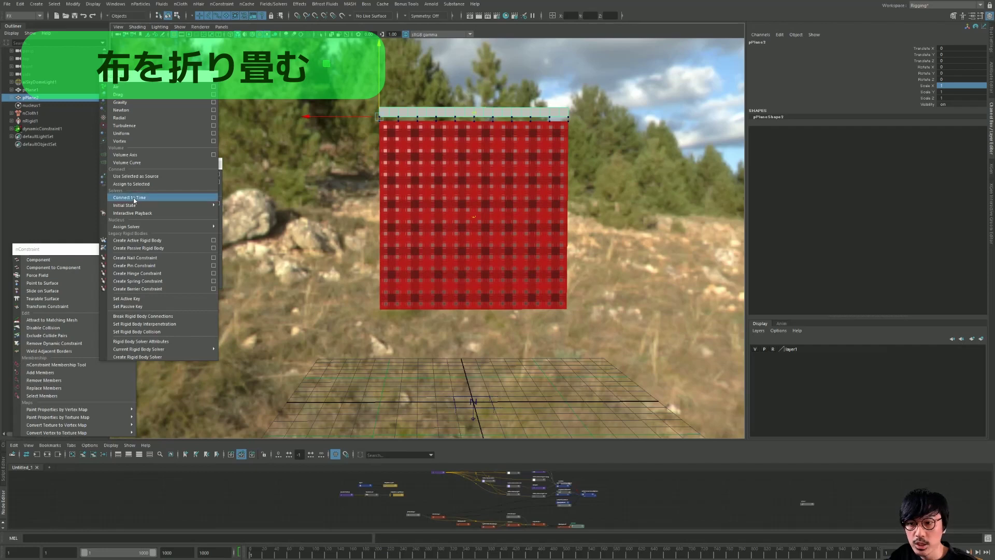
During interactive playback, lower the collider bar and shift it right so the cloth piles on the ground.
{"action": "left_click", "coordinate": [132, 213]}
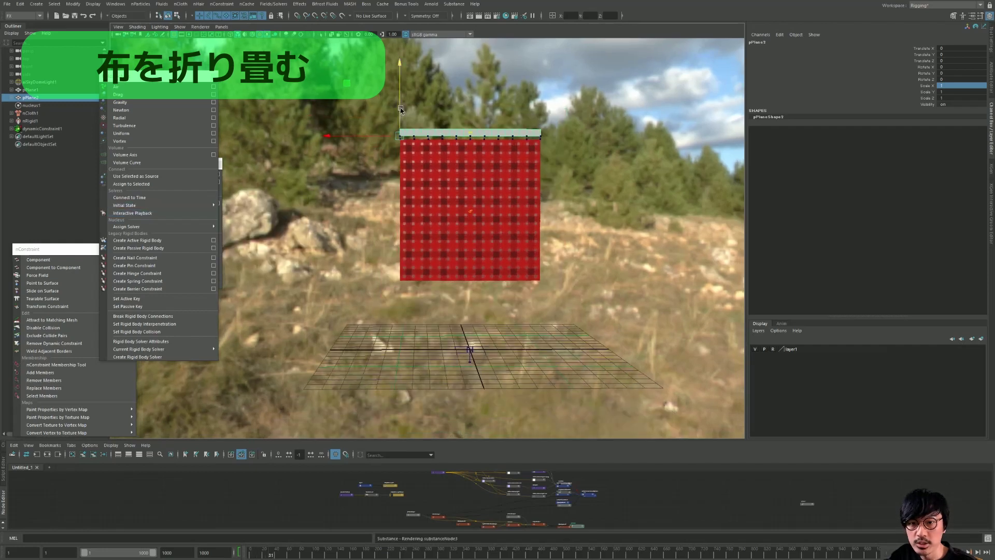
{"action": "mouse_move", "coordinate": [401, 108]}
{"action": "left_mouse_down"}
{"action": "mouse_move", "coordinate": [384, 201]}
{"action": "mouse_move", "coordinate": [400, 193]}
{"action": "left_mouse_up"}
{"action": "mouse_move", "coordinate": [335, 220]}
{"action": "left_mouse_down"}
{"action": "mouse_move", "coordinate": [380, 222]}
{"action": "mouse_move", "coordinate": [386, 152]}
{"action": "mouse_move", "coordinate": [382, 180]}
{"action": "mouse_move", "coordinate": [406, 181]}
{"action": "left_mouse_up"}
{"action": "right_click_drag", "start_coordinate": [406, 181], "coordinate": [509, 175], "text": "alt"}
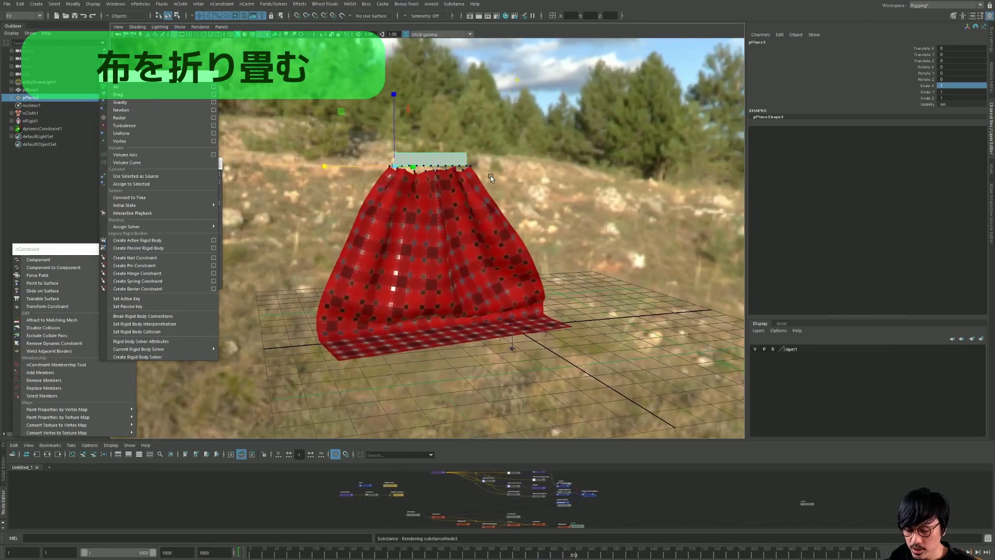
{"action": "left_click_drag", "start_coordinate": [329, 169], "coordinate": [350, 171]}
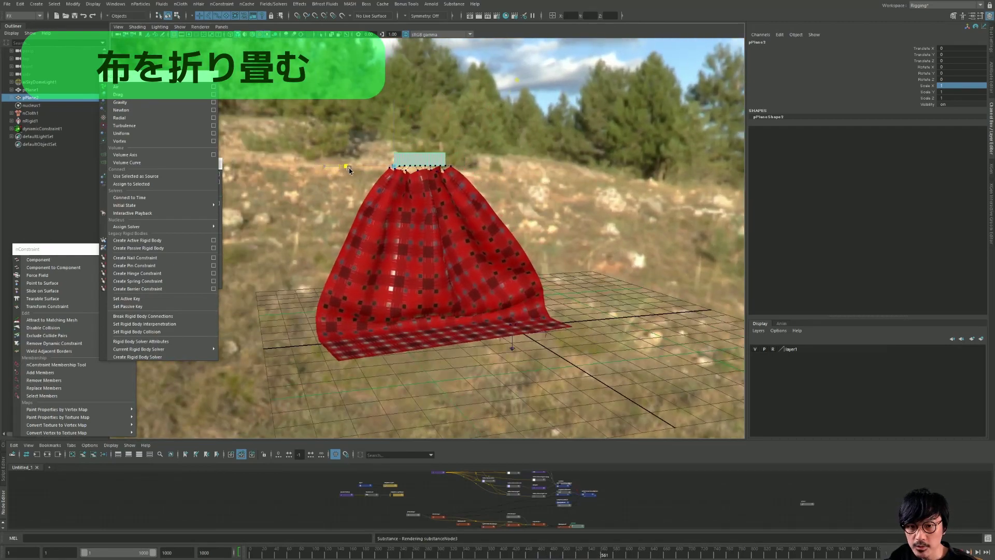
{"action": "left_click", "coordinate": [392, 193]}
{"action": "mouse_move", "coordinate": [423, 201]}
{"action": "left_mouse_down", "text": "alt"}
{"action": "mouse_move", "coordinate": [483, 181]}
{"action": "mouse_move", "coordinate": [540, 186]}
{"action": "mouse_move", "coordinate": [502, 159]}
{"action": "mouse_move", "coordinate": [516, 184]}
{"action": "mouse_move", "coordinate": [544, 189]}
{"action": "mouse_move", "coordinate": [493, 189]}
{"action": "left_mouse_up", "text": "alt"}
Raise the collider bar with the cloth attached, then rewind the simulation to frame 1.
{"action": "left_click", "coordinate": [407, 147]}
{"action": "left_click_drag", "start_coordinate": [407, 148], "coordinate": [452, 151], "text": "alt"}
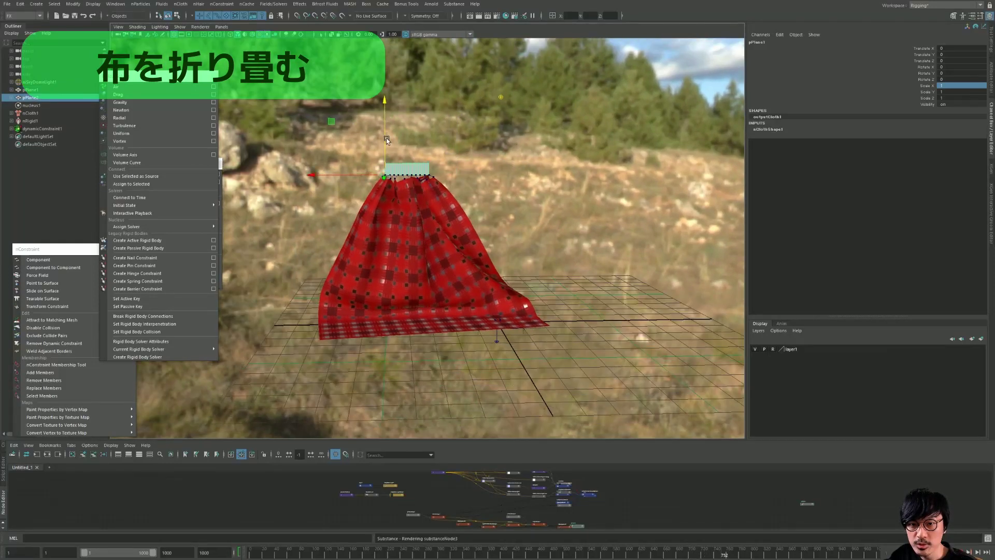
{"action": "left_click_drag", "start_coordinate": [383, 128], "coordinate": [377, 79]}
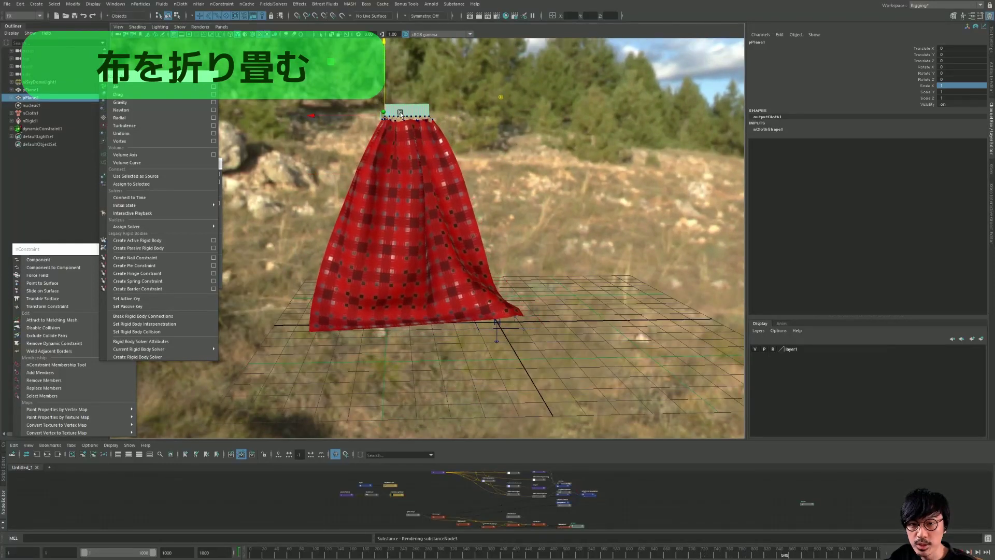
{"action": "right_click_drag", "start_coordinate": [400, 112], "coordinate": [429, 148], "text": "alt"}
{"action": "left_click_drag", "start_coordinate": [362, 118], "coordinate": [340, 104], "text": "alt"}
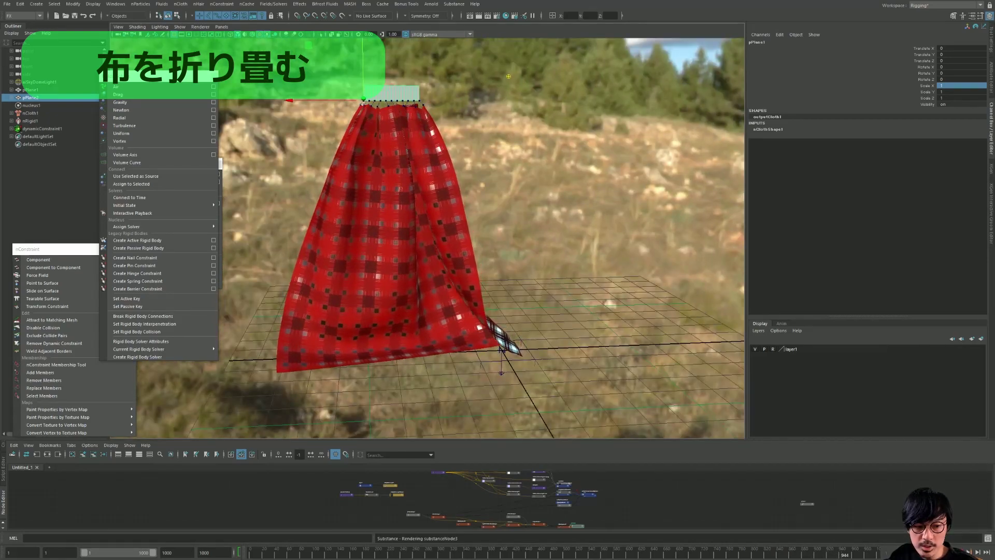
{"action": "key", "text": "alt+shift+v"}
{"action": "left_click_drag", "start_coordinate": [518, 290], "coordinate": [533, 329], "text": "alt"}
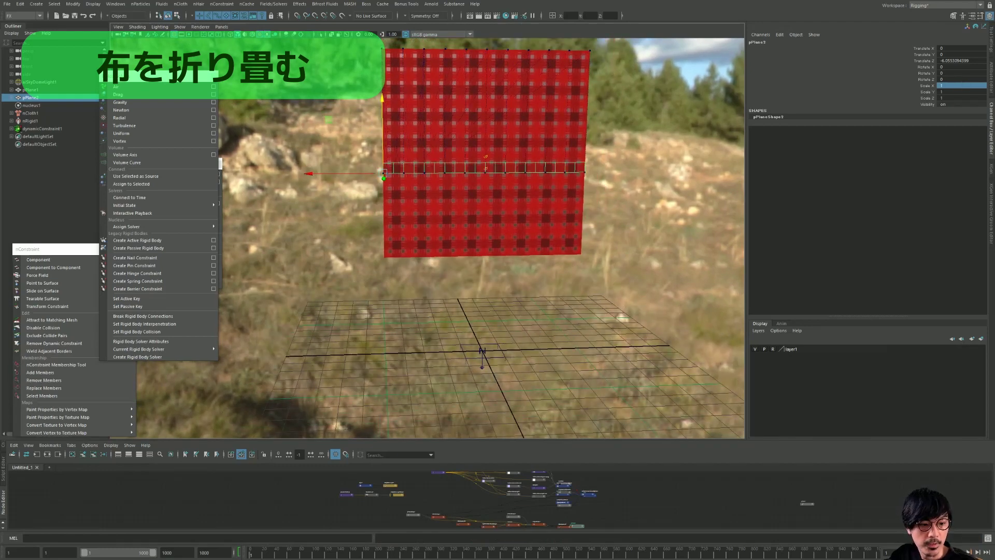
{"action": "right_click_drag", "start_coordinate": [697, 318], "coordinate": [593, 283], "text": "alt"}
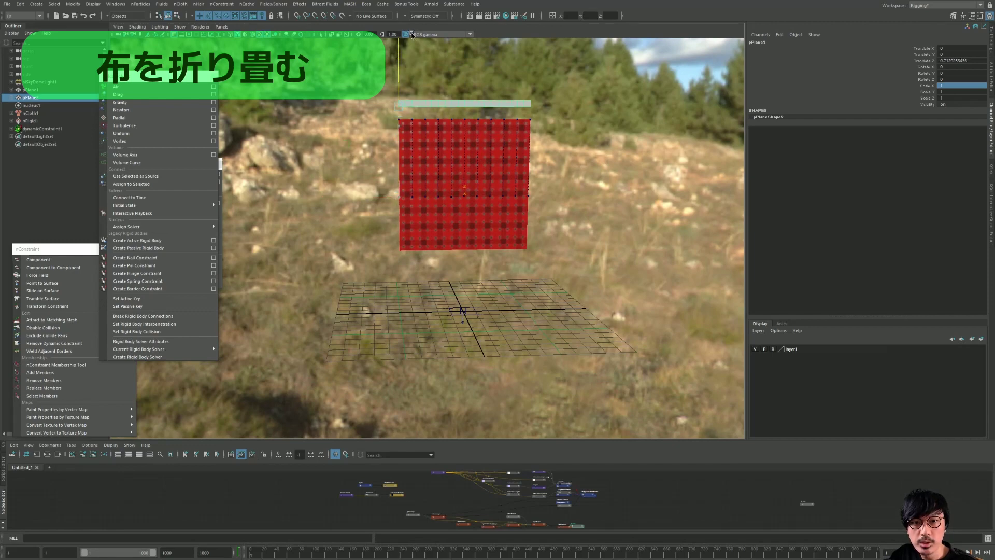
{"action": "left_click_drag", "start_coordinate": [408, 77], "coordinate": [425, 223], "text": "alt"}
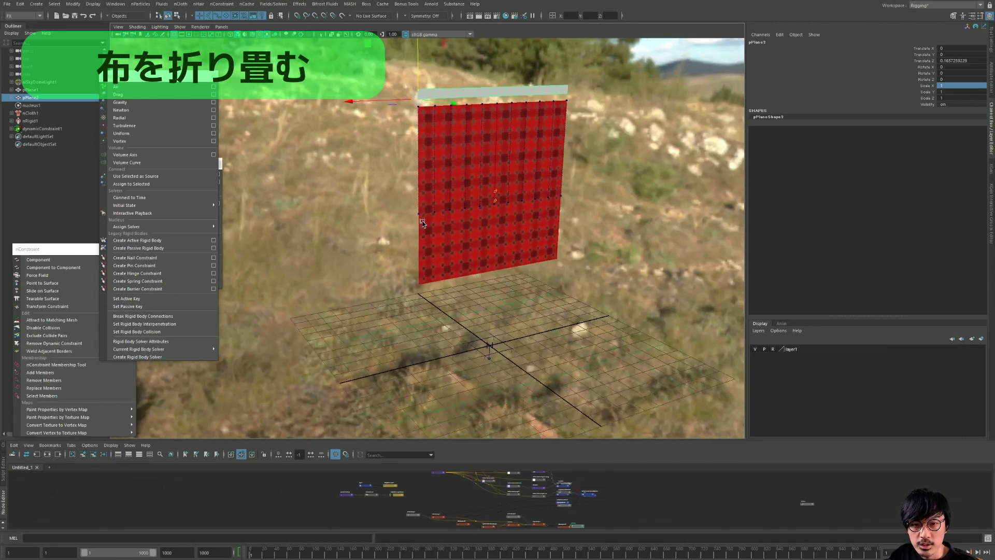
{"action": "left_click", "coordinate": [370, 227]}
{"action": "key", "text": "space"}
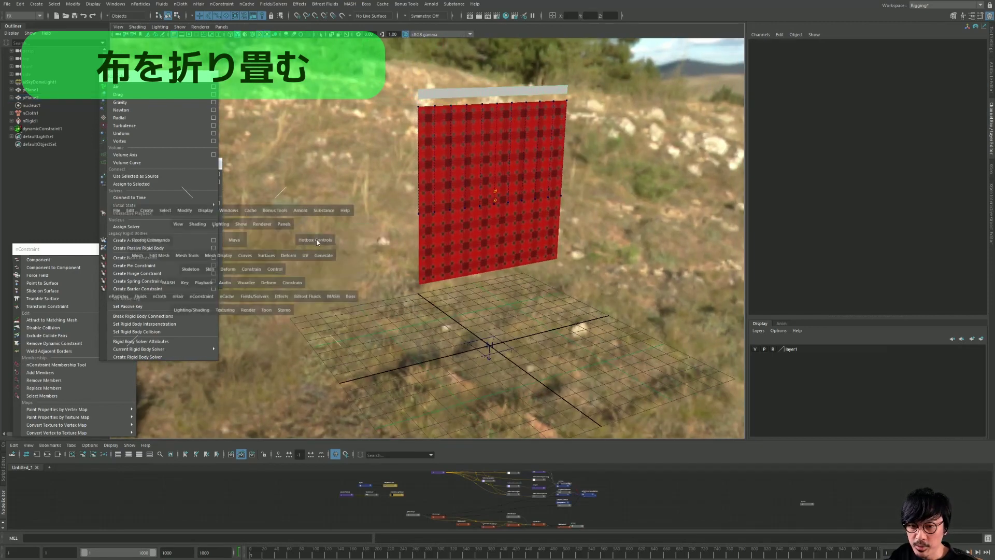
Create a polygon plane, rotate it 90° in Z, scale it about 20, and place it beside the cloth.
{"action": "left_click_drag", "start_coordinate": [449, 253], "coordinate": [539, 259]}
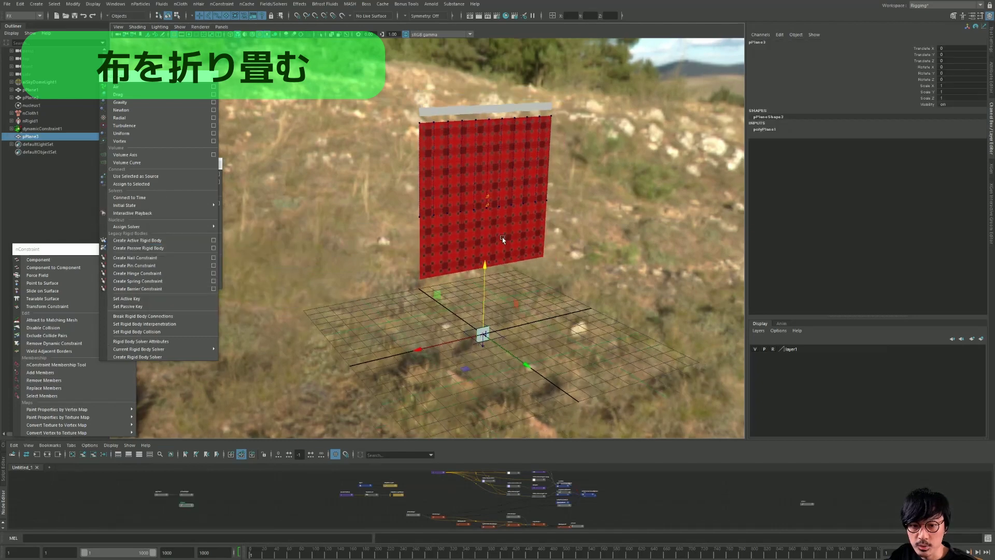
{"action": "mouse_move", "coordinate": [443, 337]}
{"action": "left_mouse_down"}
{"action": "mouse_move", "coordinate": [394, 350]}
{"action": "mouse_move", "coordinate": [411, 380]}
{"action": "mouse_move", "coordinate": [409, 331]}
{"action": "mouse_move", "coordinate": [487, 288]}
{"action": "left_mouse_up"}
{"action": "key", "text": "e"}
{"action": "key", "text": "w"}
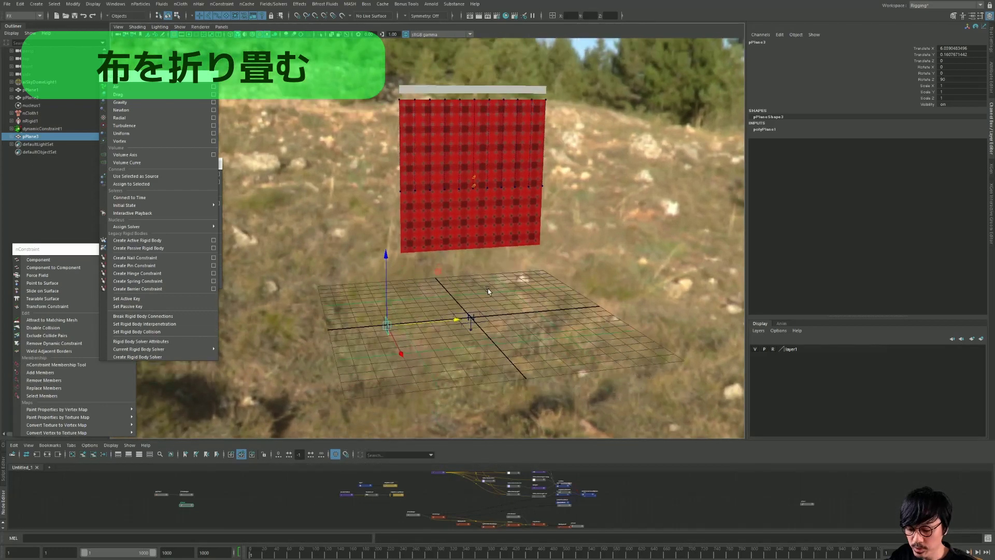
{"action": "key", "text": "r"}
{"action": "left_click_drag", "start_coordinate": [391, 326], "coordinate": [590, 324]}
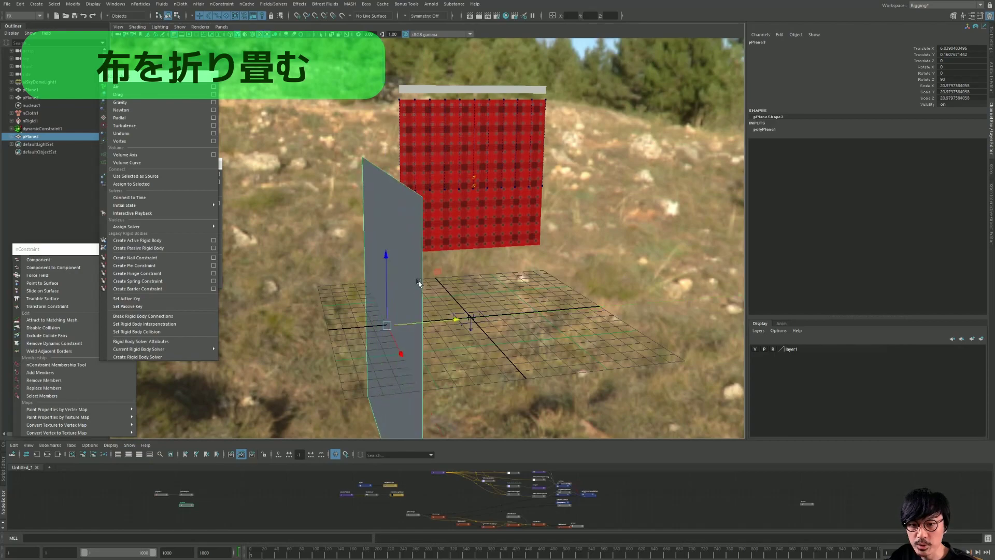
{"action": "mouse_move", "coordinate": [386, 257]}
{"action": "left_mouse_down"}
{"action": "mouse_move", "coordinate": [392, 164]}
{"action": "mouse_move", "coordinate": [327, 179]}
{"action": "mouse_move", "coordinate": [403, 219]}
{"action": "left_mouse_up"}
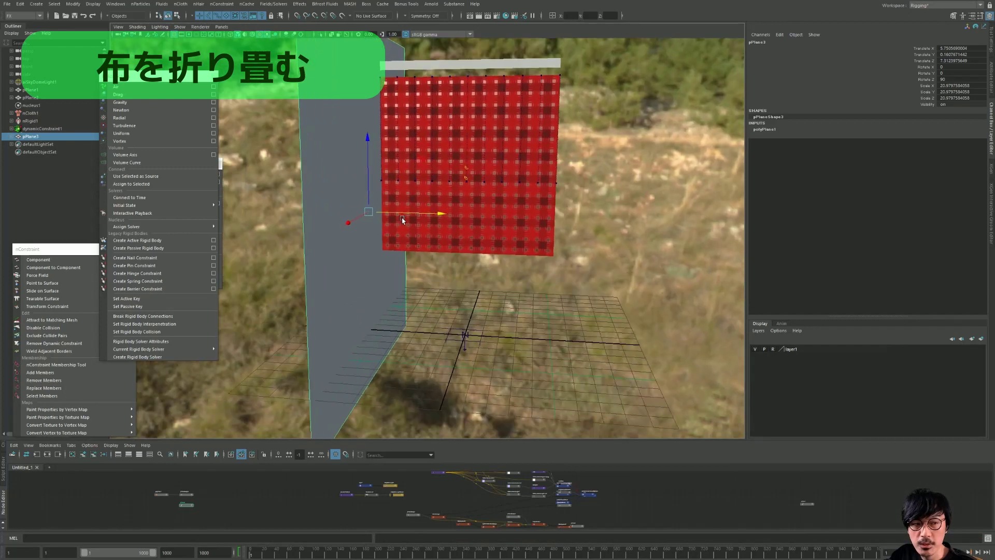
Freeze the wall plane's transformations and delete its construction history.
{"action": "left_click_drag", "start_coordinate": [487, 309], "coordinate": [528, 309], "text": "alt"}
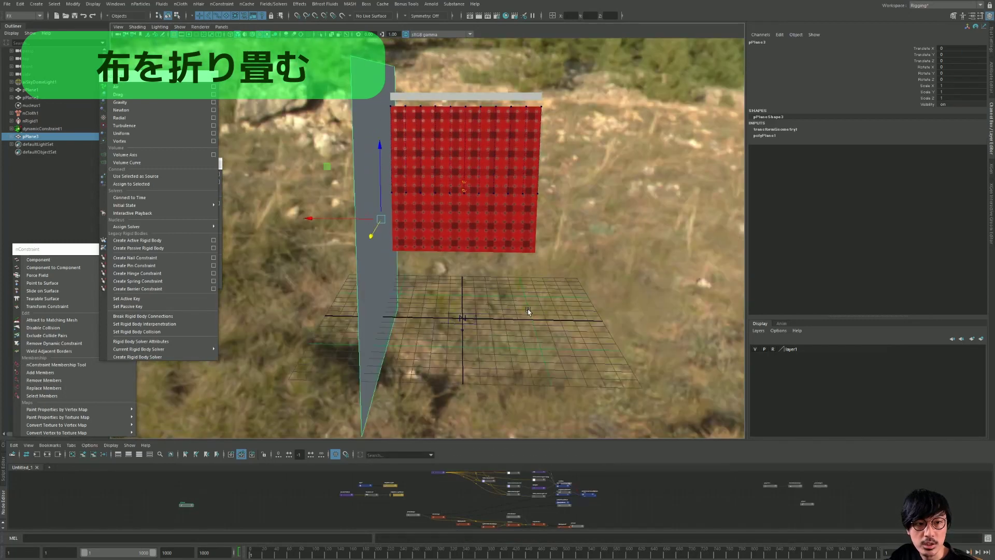
{"action": "key", "text": "space"}
{"action": "left_click_drag", "start_coordinate": [673, 324], "coordinate": [574, 300], "text": "alt"}
{"action": "left_click", "coordinate": [592, 291]}
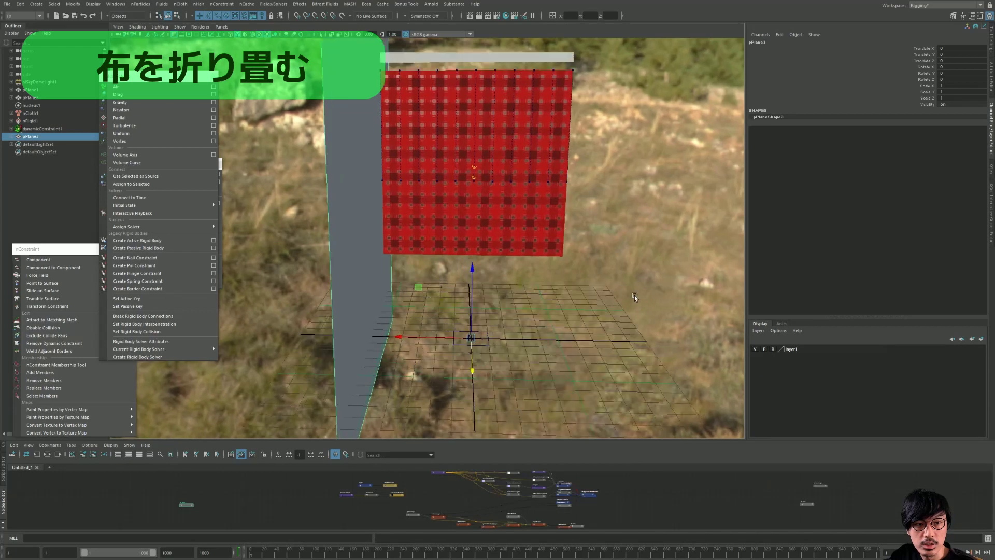
{"action": "left_click_drag", "start_coordinate": [634, 295], "coordinate": [554, 257], "text": "alt"}
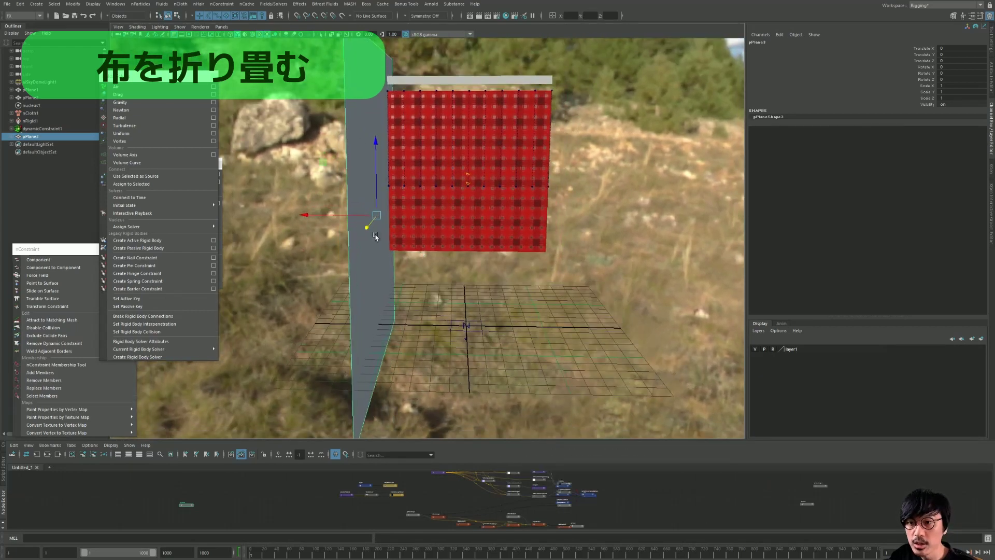
{"action": "left_click", "coordinate": [203, 6]}
{"action": "mouse_move", "coordinate": [181, 4]}
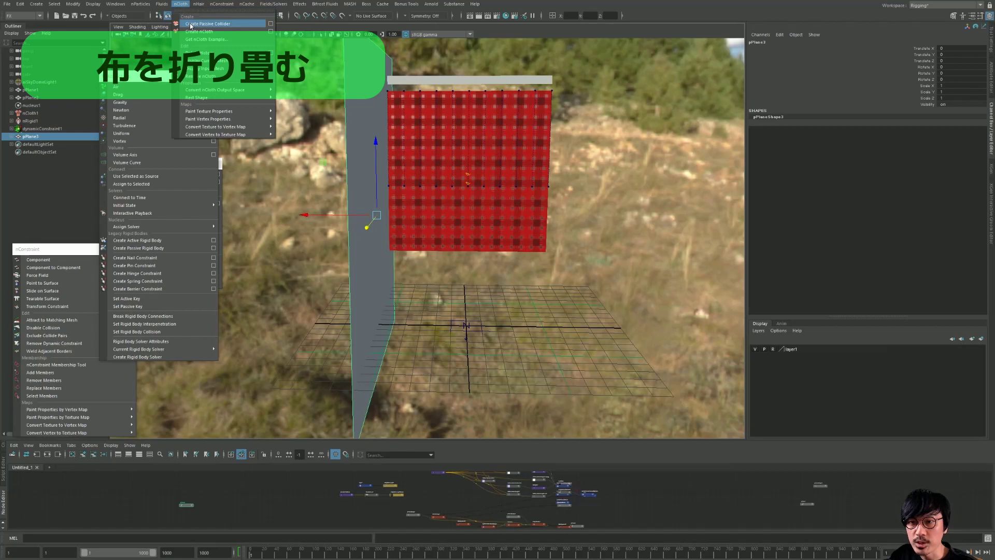
Make the wall a passive collider (nRigid2), then drag the pinned bar live so the cloth crumples, and rewind.
{"action": "left_click", "coordinate": [191, 23]}
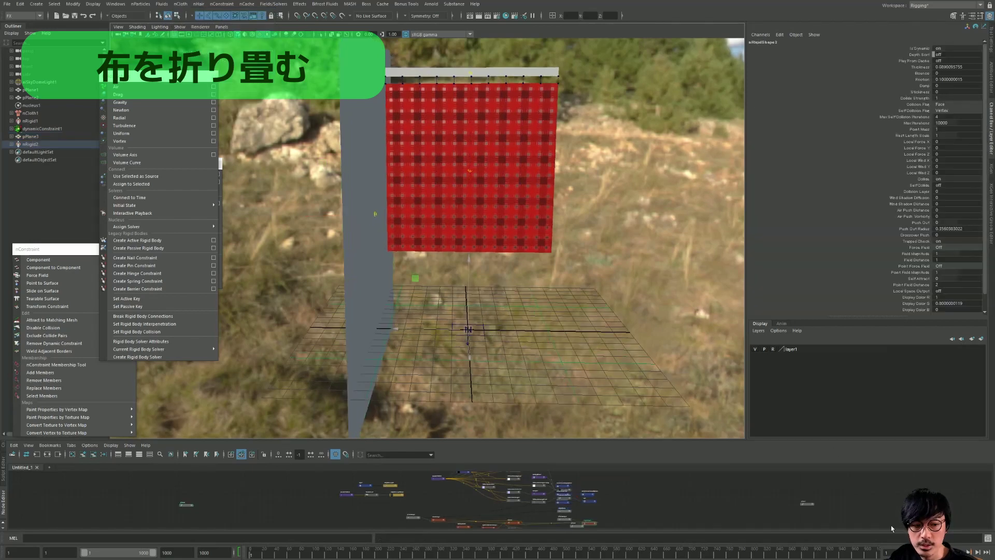
{"action": "left_click", "coordinate": [439, 70]}
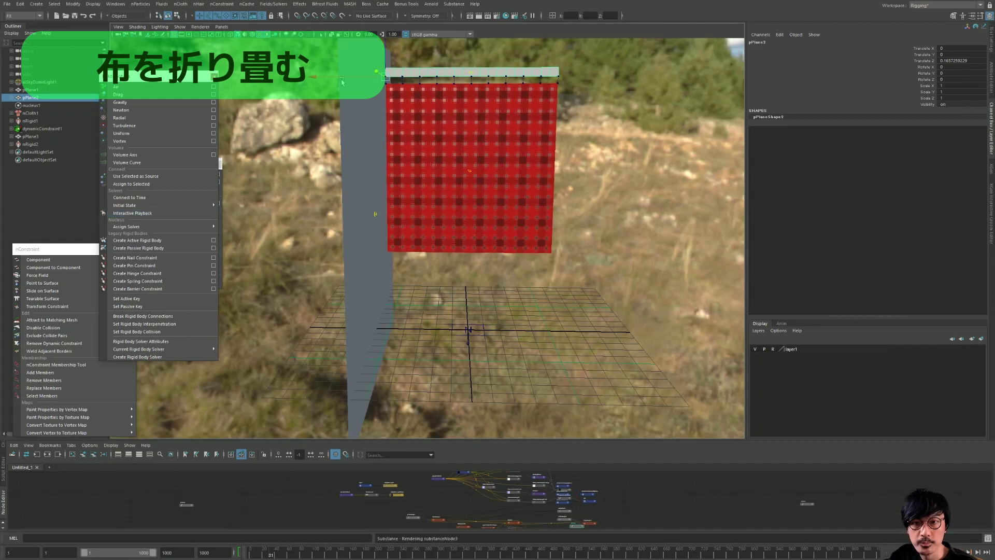
{"action": "left_click_drag", "start_coordinate": [342, 82], "coordinate": [315, 78]}
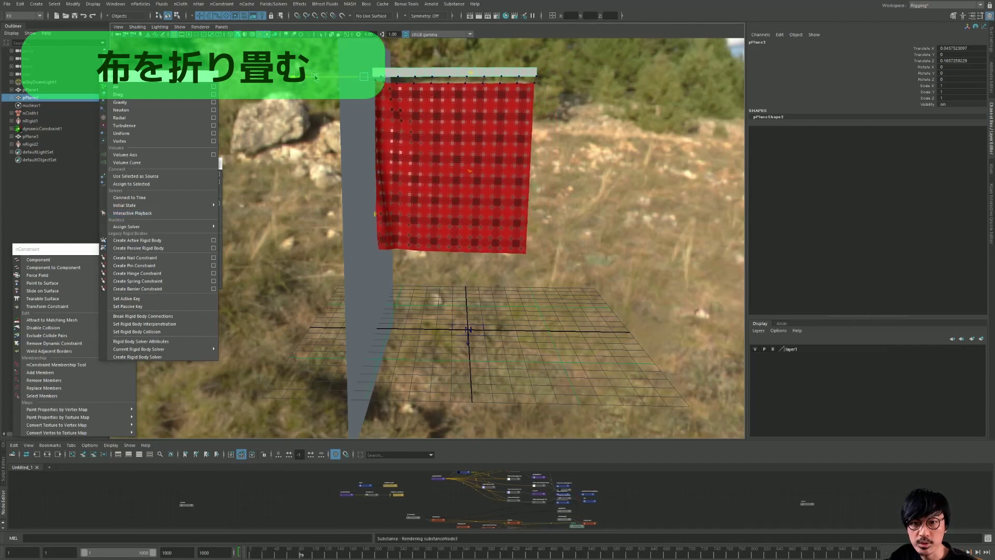
{"action": "left_click_drag", "start_coordinate": [320, 71], "coordinate": [328, 69]}
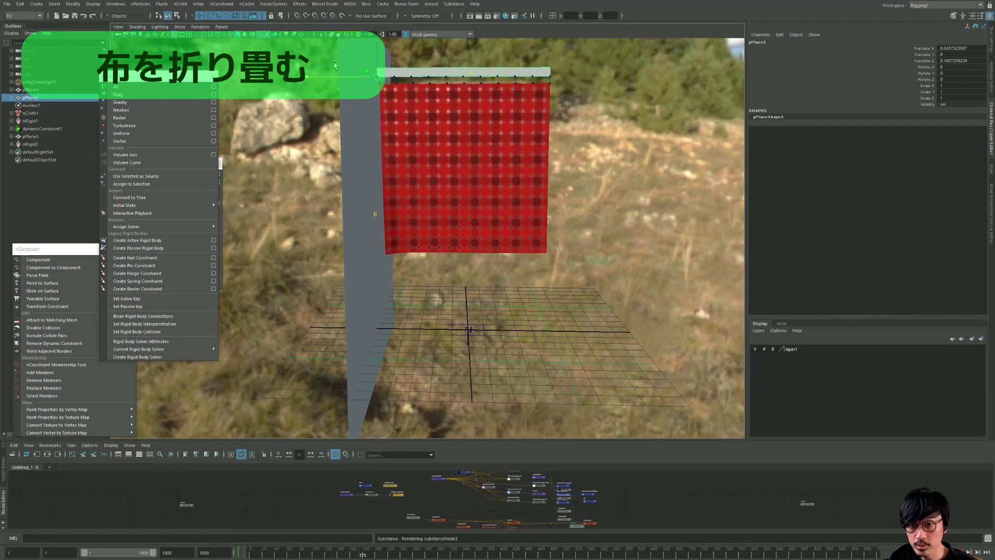
{"action": "left_click_drag", "start_coordinate": [338, 62], "coordinate": [418, 69]}
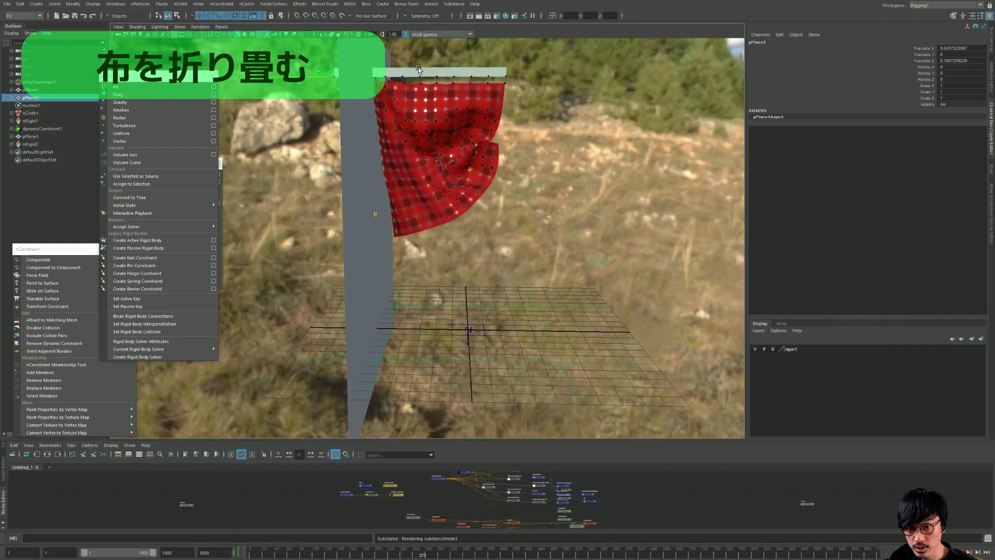
{"action": "left_click_drag", "start_coordinate": [418, 67], "coordinate": [460, 87], "text": "alt"}
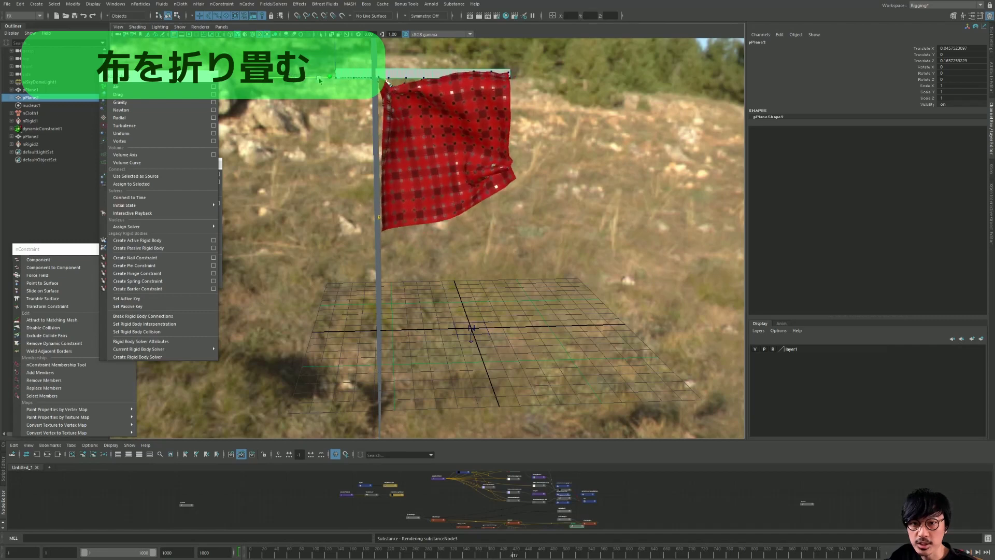
{"action": "left_click_drag", "start_coordinate": [340, 78], "coordinate": [385, 76]}
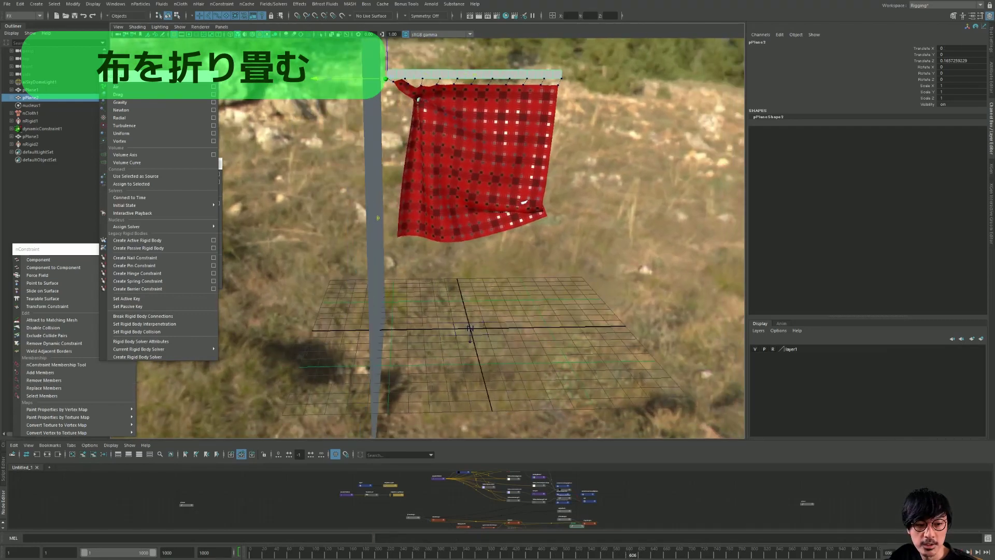
{"action": "key", "text": "alt+shift+v"}
Move the pinned bar's pivot to its left end using the Move tool's pivot editing.
{"action": "left_click_drag", "start_coordinate": [557, 173], "coordinate": [557, 244]}
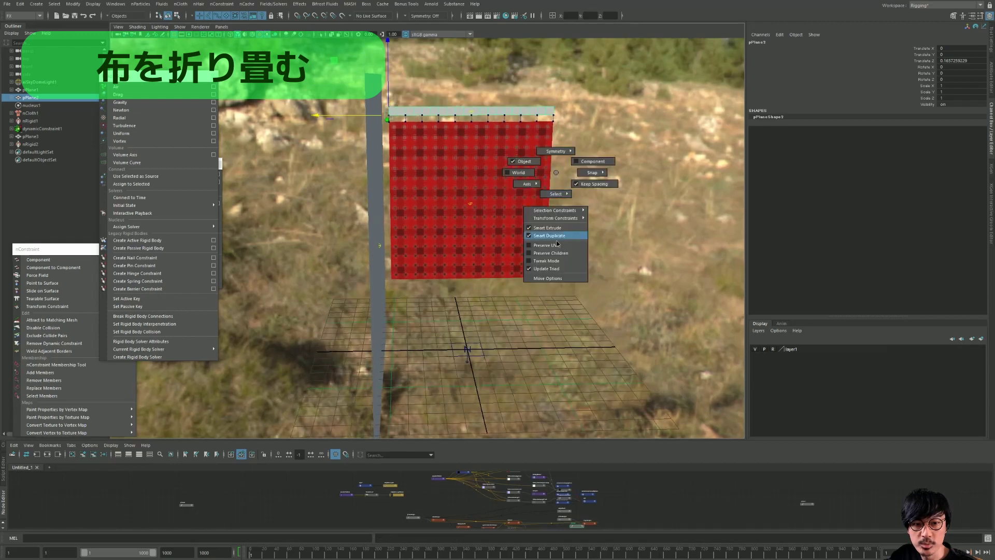
{"action": "left_click_drag", "start_coordinate": [554, 281], "coordinate": [554, 280]}
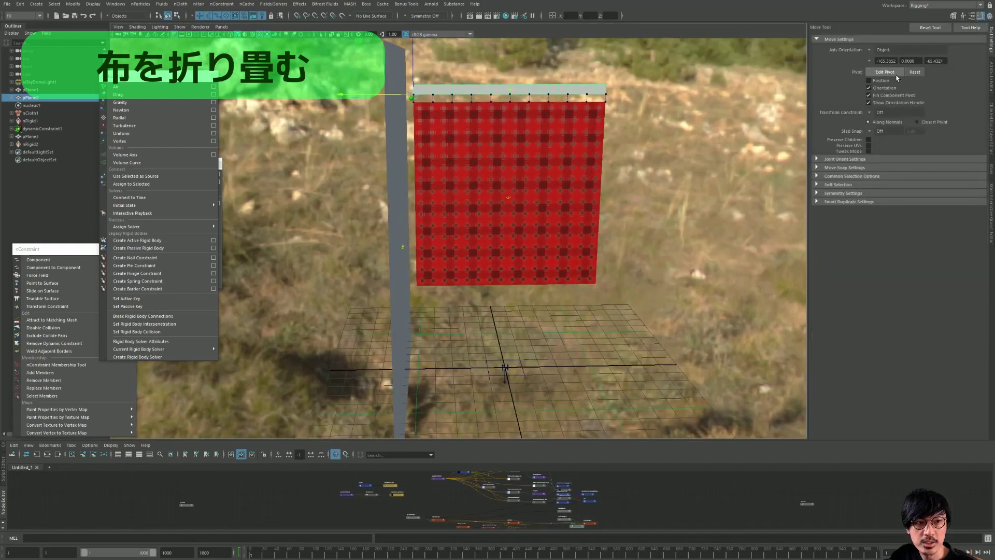
{"action": "left_click_drag", "start_coordinate": [534, 138], "coordinate": [472, 115], "text": "alt"}
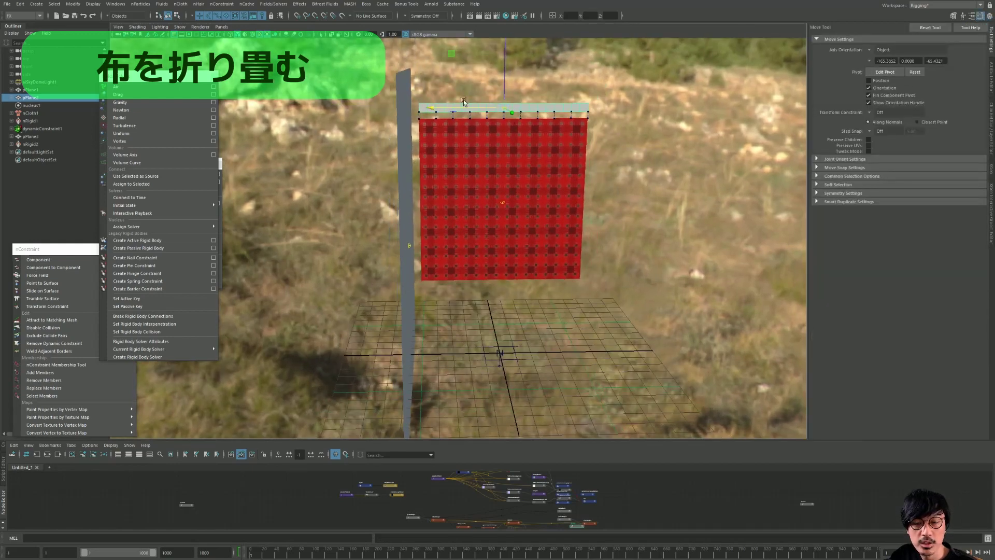
{"action": "scroll", "coordinate": [464, 101], "scroll_direction": "up", "scroll_amount": 2}
{"action": "key", "text": "d"}
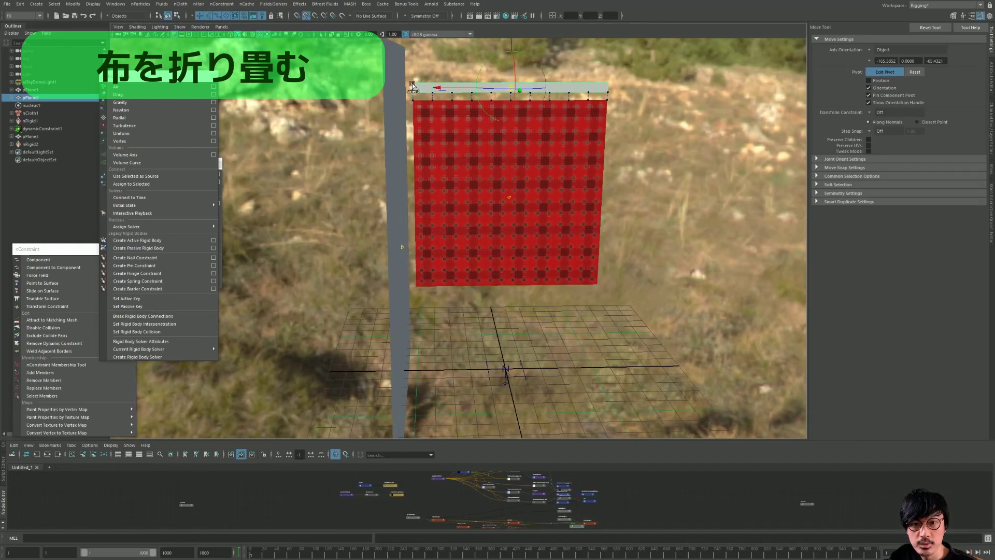
{"action": "key", "text": "d"}
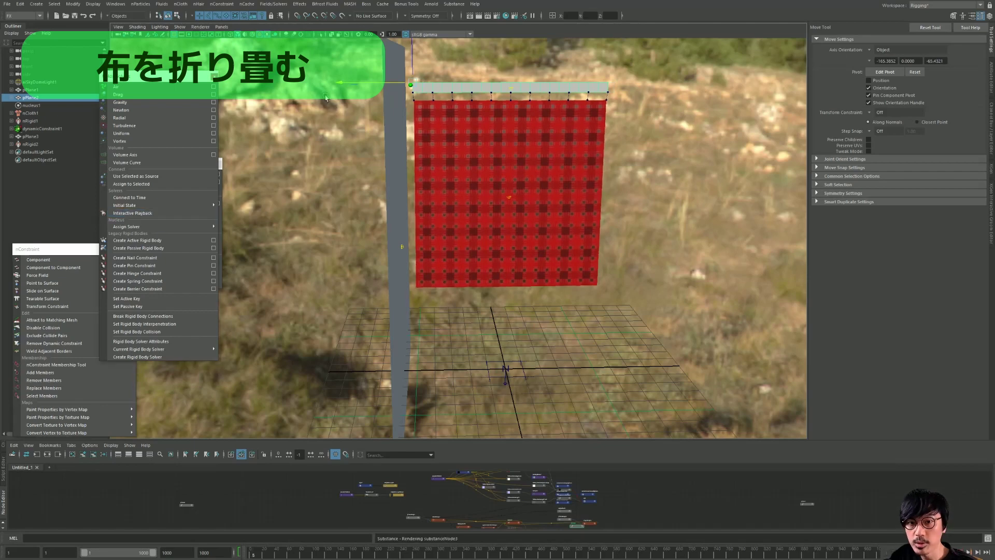
During playback, slide, lower and shorten the bar so the cloth folds, then tilt it with Rotate.
{"action": "left_click_drag", "start_coordinate": [342, 83], "coordinate": [335, 83]}
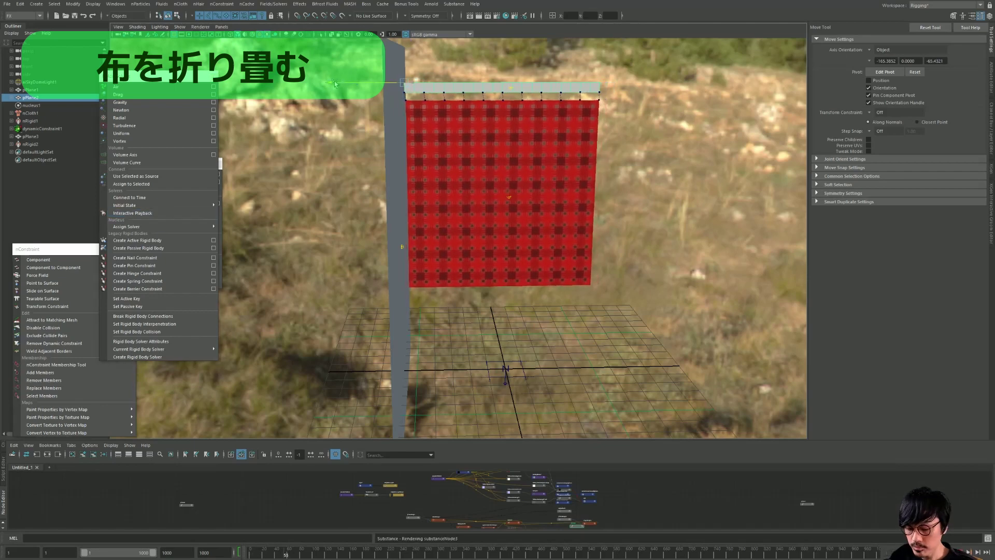
{"action": "mouse_move", "coordinate": [336, 84]}
{"action": "left_mouse_down"}
{"action": "mouse_move", "coordinate": [383, 85]}
{"action": "mouse_move", "coordinate": [369, 89]}
{"action": "left_mouse_up"}
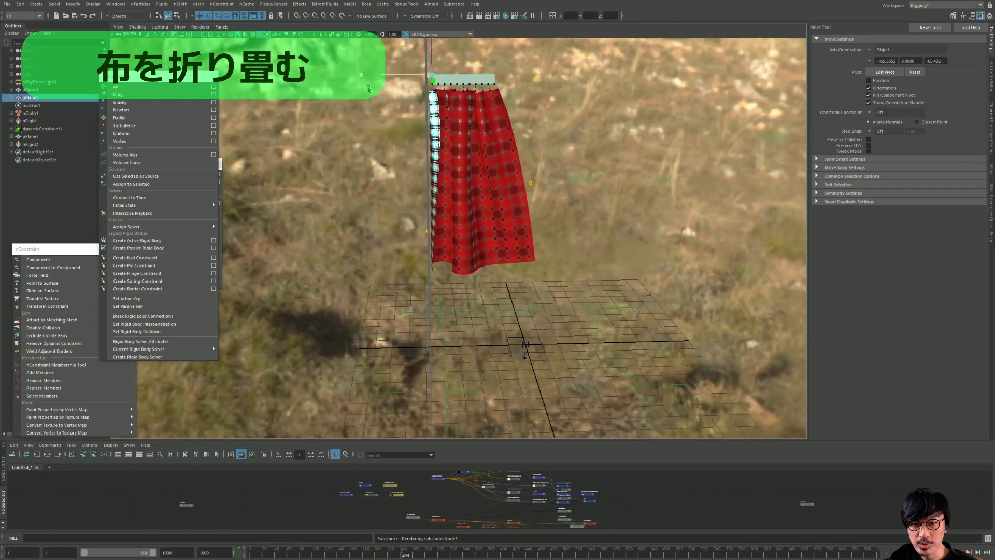
{"action": "mouse_move", "coordinate": [431, 63]}
{"action": "left_mouse_down"}
{"action": "mouse_move", "coordinate": [433, 147]}
{"action": "mouse_move", "coordinate": [454, 158]}
{"action": "mouse_move", "coordinate": [434, 152]}
{"action": "left_mouse_up"}
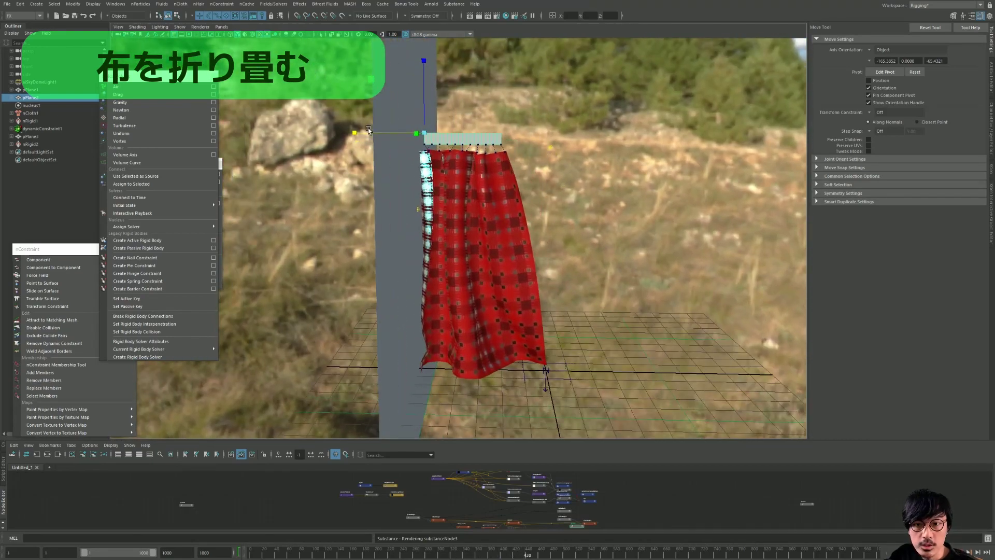
{"action": "left_click_drag", "start_coordinate": [361, 133], "coordinate": [392, 132]}
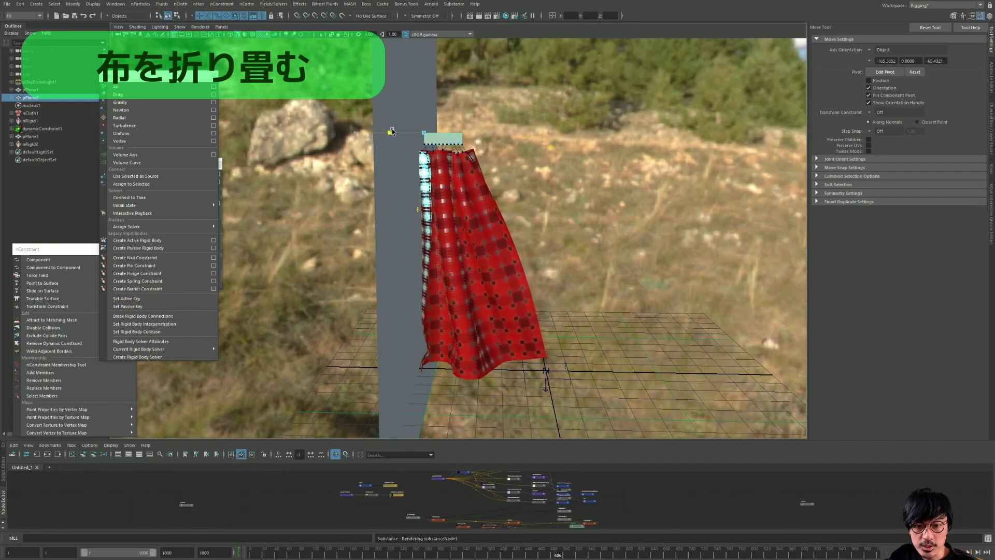
{"action": "mouse_move", "coordinate": [488, 191]}
{"action": "left_mouse_down", "text": "alt"}
{"action": "mouse_move", "coordinate": [473, 154]}
{"action": "mouse_move", "coordinate": [399, 61]}
{"action": "mouse_move", "coordinate": [370, 85]}
{"action": "mouse_move", "coordinate": [407, 130]}
{"action": "mouse_move", "coordinate": [424, 136]}
{"action": "left_mouse_up", "text": "alt"}
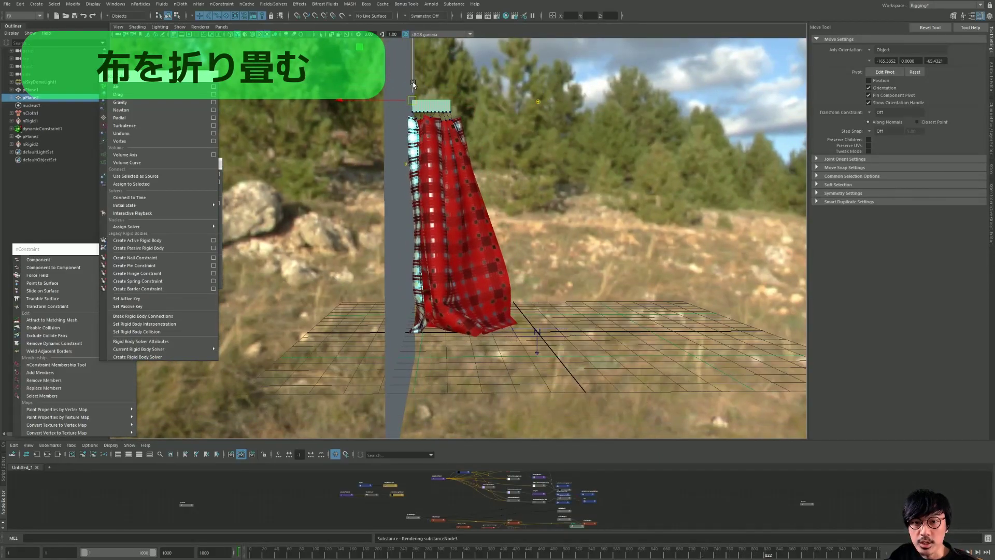
{"action": "mouse_move", "coordinate": [412, 94]}
{"action": "left_mouse_down", "text": "alt"}
{"action": "mouse_move", "coordinate": [353, 157]}
{"action": "mouse_move", "coordinate": [337, 160]}
{"action": "mouse_move", "coordinate": [506, 231]}
{"action": "mouse_move", "coordinate": [410, 126]}
{"action": "left_mouse_up", "text": "alt"}
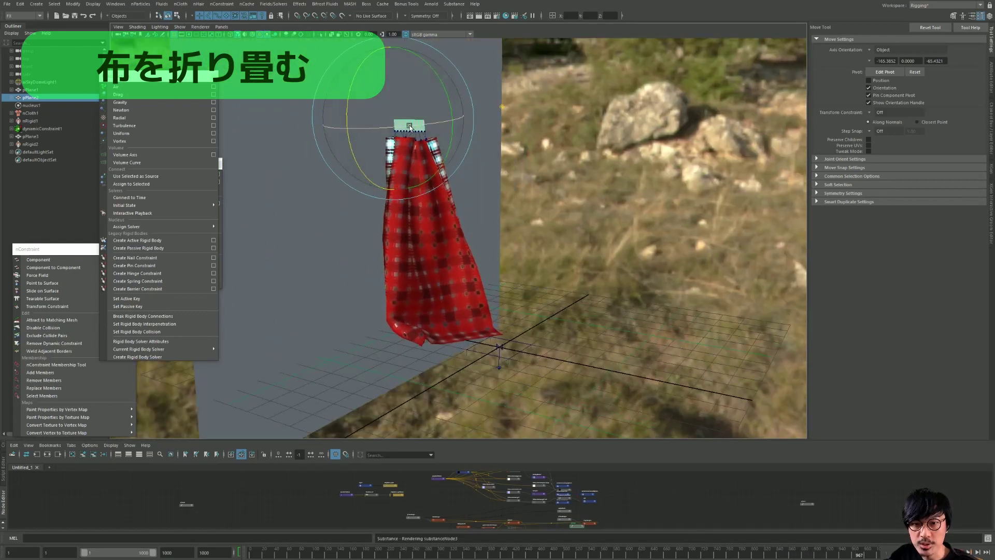
{"action": "key", "text": "e"}
{"action": "left_click_drag", "start_coordinate": [410, 126], "coordinate": [463, 115]}
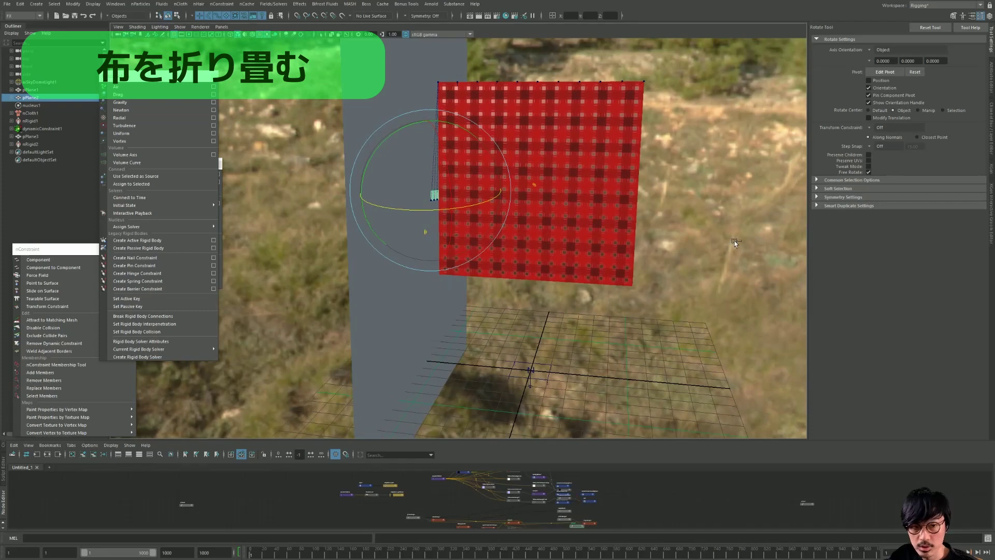
Rotate the thin plane into a slanted board and lower it below the cloth top.
{"action": "left_click", "coordinate": [992, 124]}
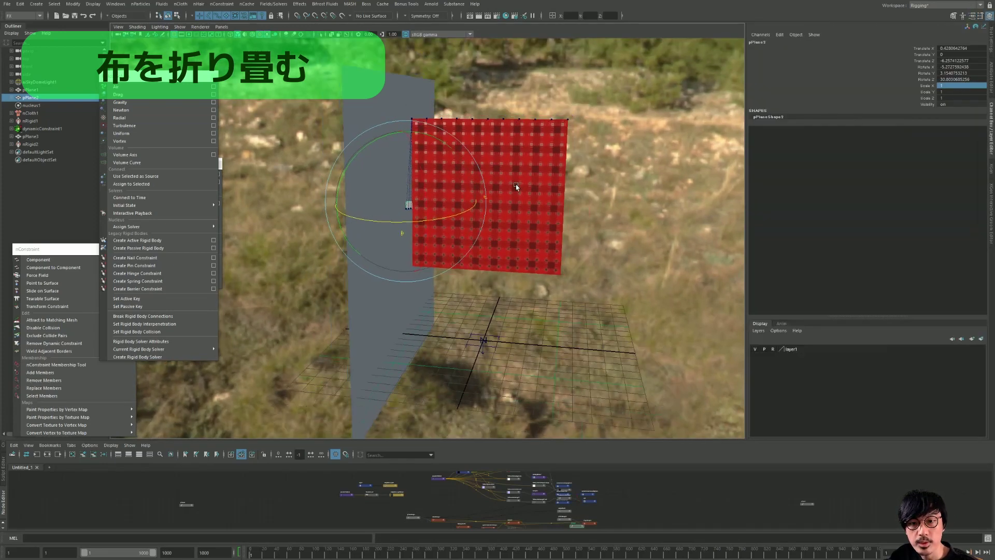
{"action": "left_click_drag", "start_coordinate": [445, 215], "coordinate": [405, 220]}
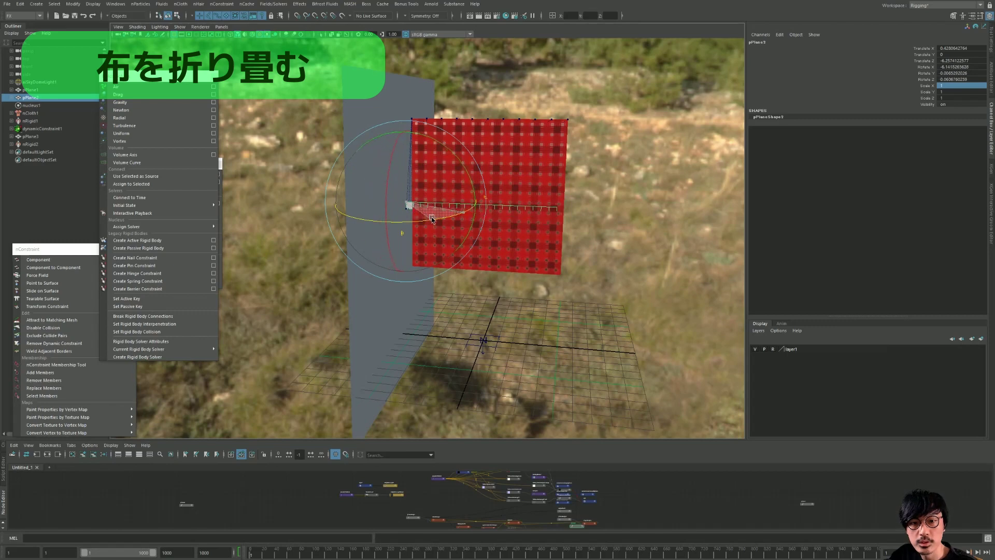
{"action": "left_click_drag", "start_coordinate": [409, 27], "coordinate": [418, 66]}
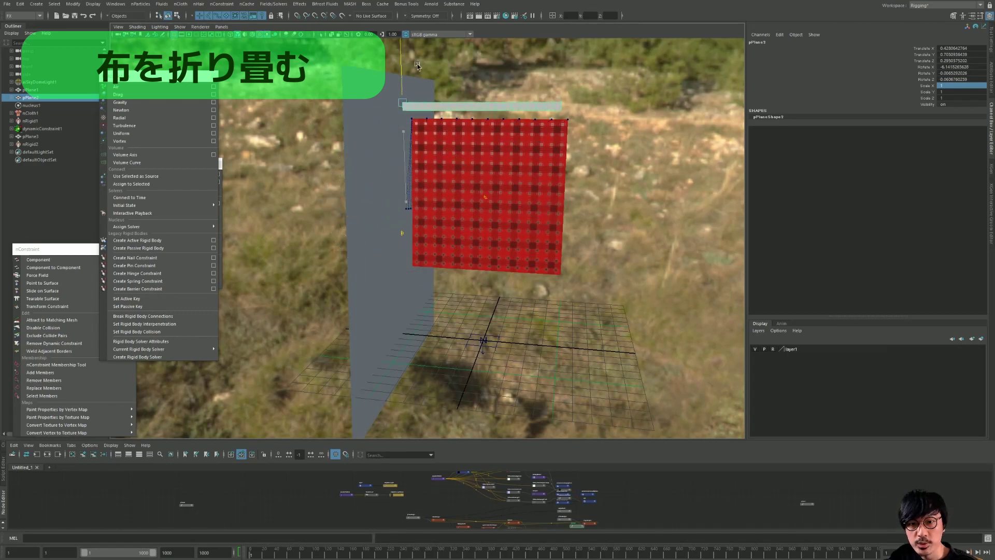
Play the simulation to watch the cloth fold over the plank, then rewind to frame 1.
{"action": "key", "text": "alt+v"}
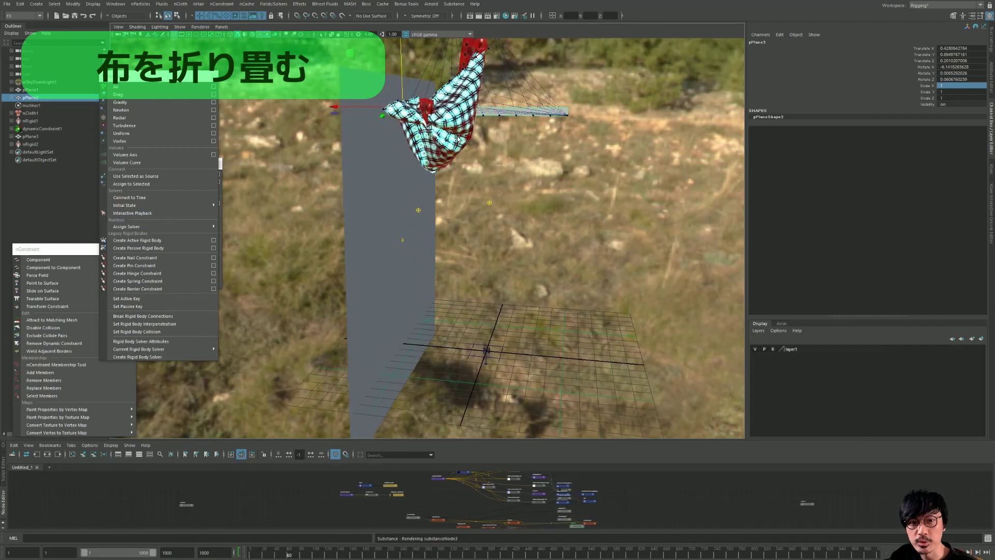
{"action": "left_click_drag", "start_coordinate": [495, 226], "coordinate": [479, 272], "text": "alt"}
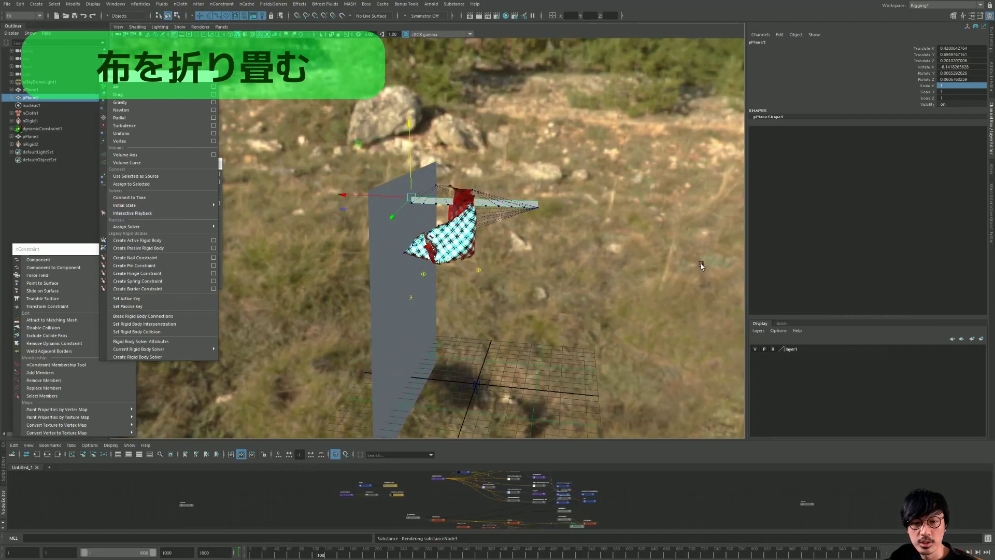
{"action": "left_click_drag", "start_coordinate": [561, 286], "coordinate": [623, 288], "text": "alt"}
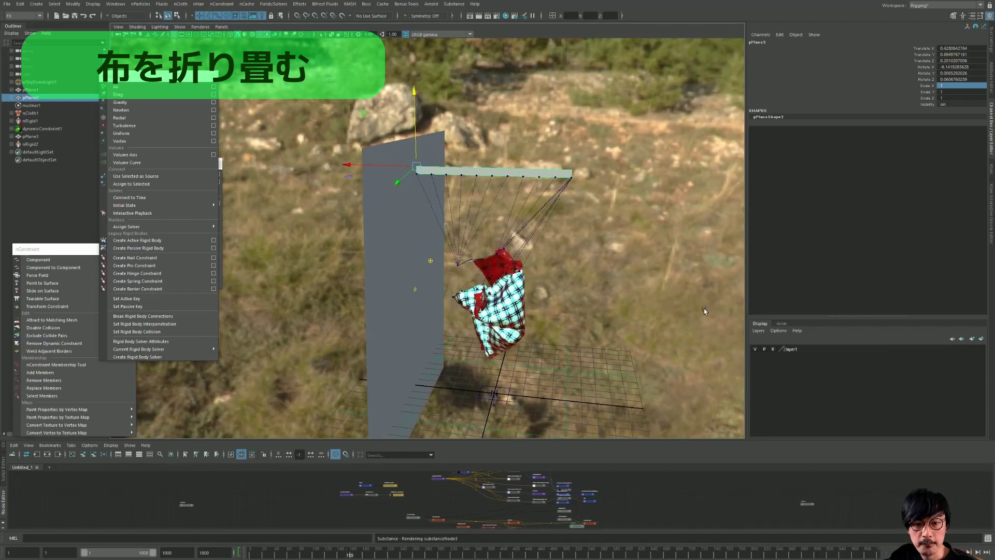
{"action": "left_click_drag", "start_coordinate": [616, 326], "coordinate": [596, 363], "text": "alt"}
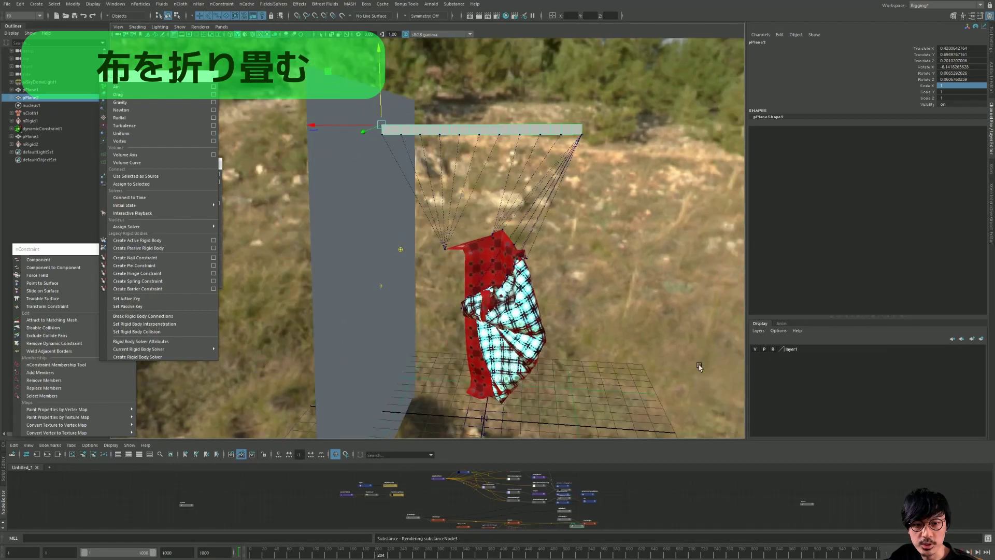
{"action": "key", "text": "alt+shift+v"}
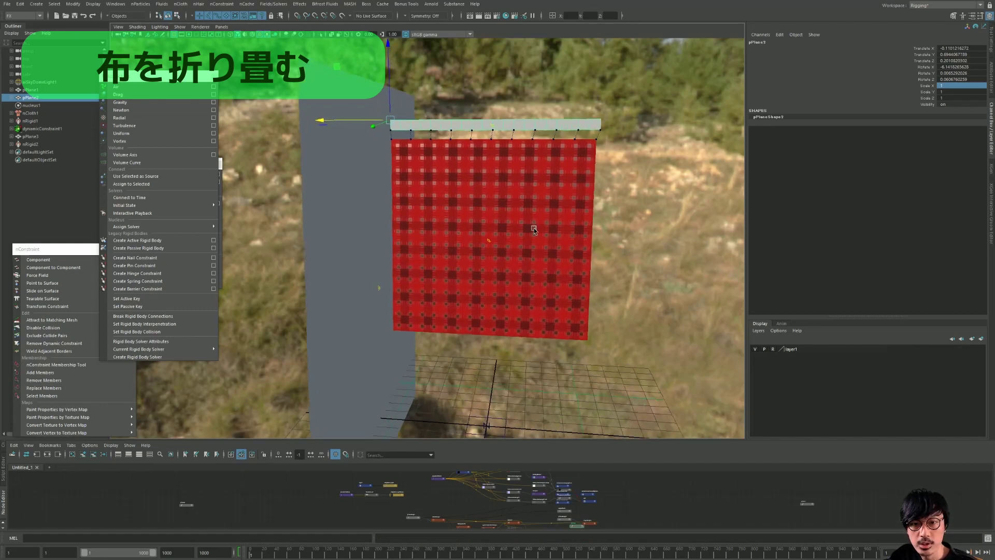
During interactive playback, lower, slide and tilt the plank so the cloth folds, then select pPlane1.
{"action": "left_click_drag", "start_coordinate": [499, 215], "coordinate": [512, 230], "text": "alt"}
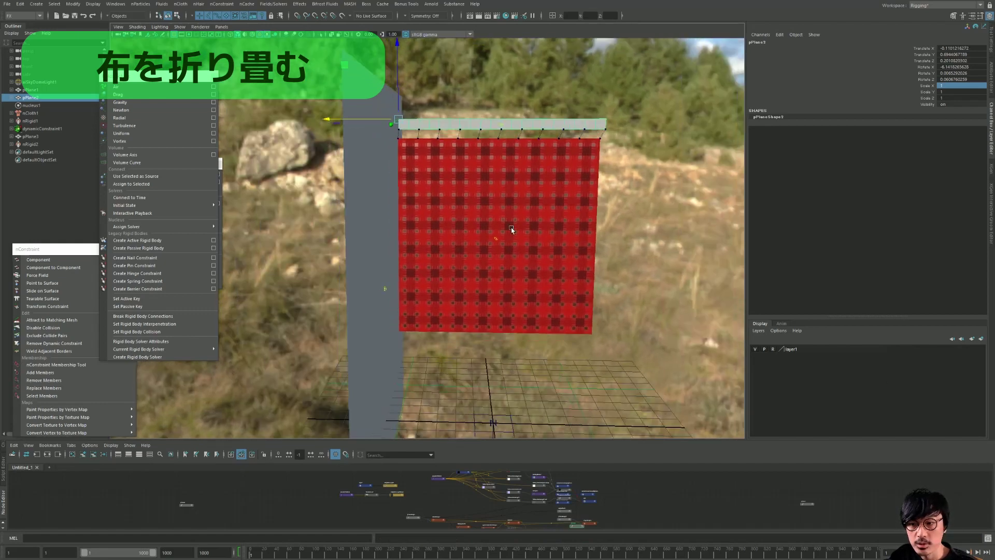
{"action": "left_click", "coordinate": [130, 213]}
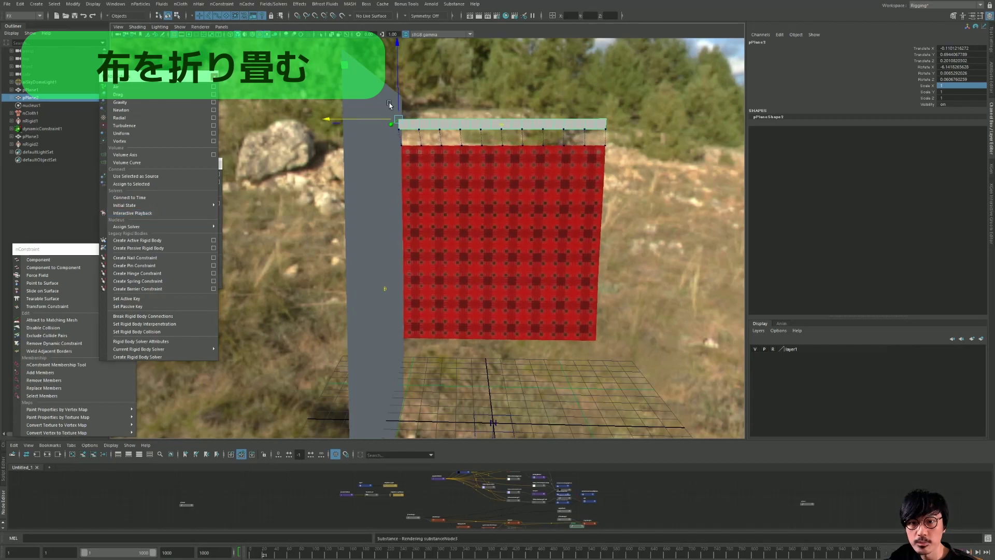
{"action": "left_click_drag", "start_coordinate": [402, 105], "coordinate": [367, 215]}
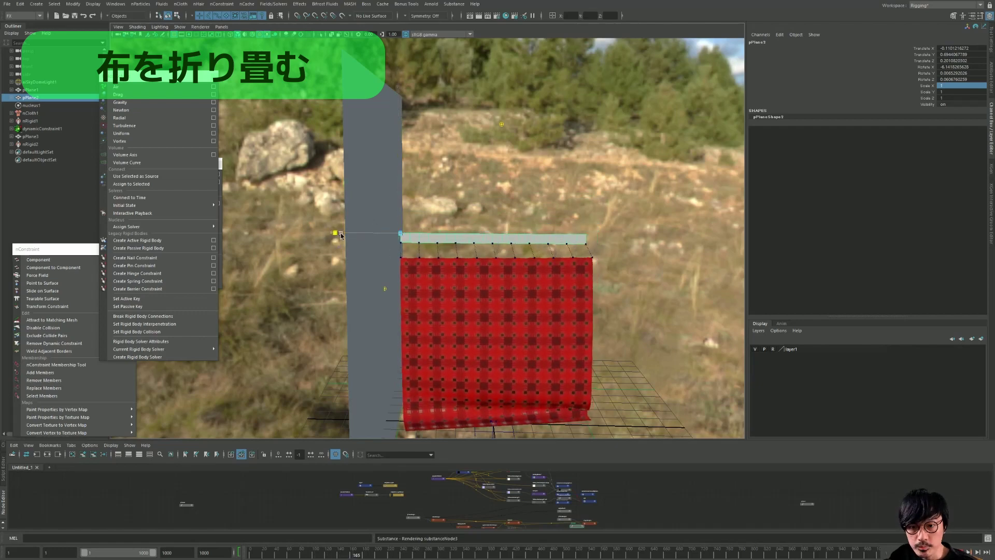
{"action": "mouse_move", "coordinate": [334, 237]}
{"action": "left_mouse_down"}
{"action": "mouse_move", "coordinate": [361, 238]}
{"action": "mouse_move", "coordinate": [357, 253]}
{"action": "mouse_move", "coordinate": [410, 243]}
{"action": "left_mouse_up"}
{"action": "key", "text": "e"}
{"action": "key", "text": "w"}
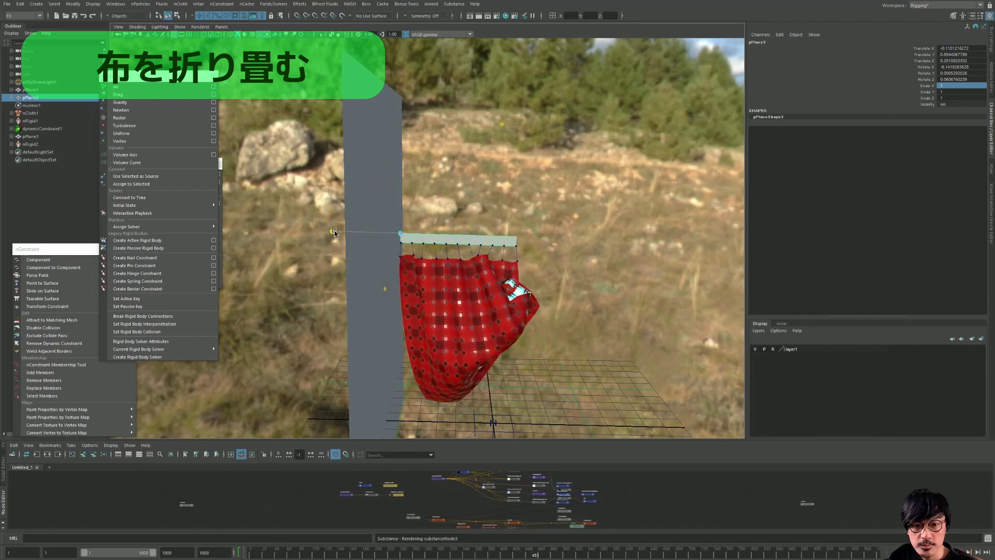
{"action": "left_click_drag", "start_coordinate": [334, 233], "coordinate": [358, 233]}
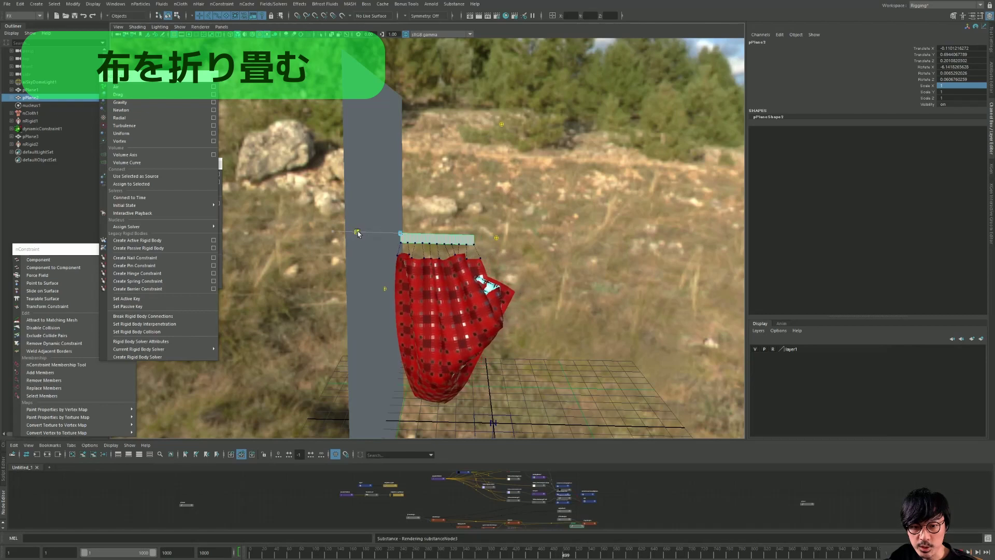
{"action": "middle_click_drag", "start_coordinate": [357, 233], "coordinate": [375, 221], "text": "alt"}
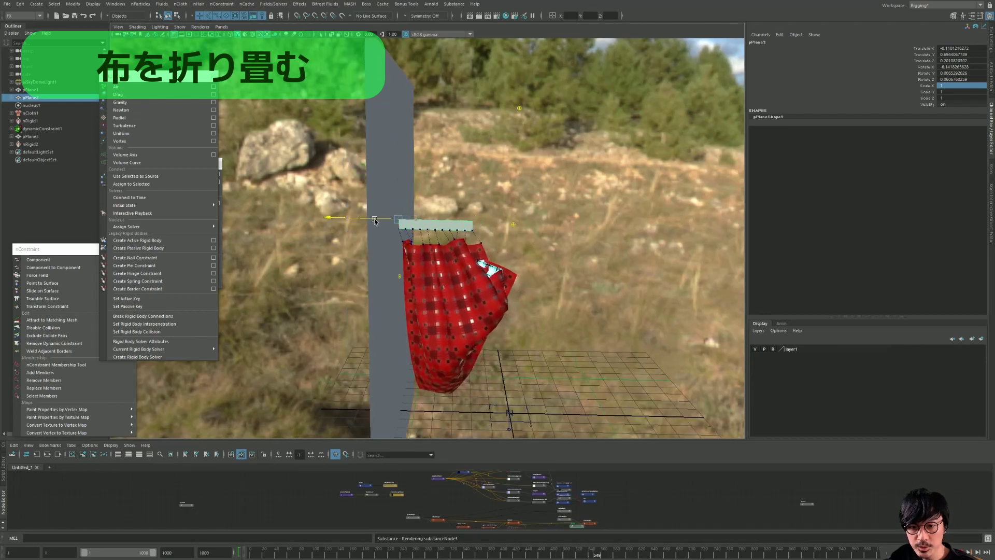
{"action": "mouse_move", "coordinate": [376, 221]}
{"action": "left_mouse_down", "text": "alt"}
{"action": "mouse_move", "coordinate": [539, 296]}
{"action": "mouse_move", "coordinate": [512, 243]}
{"action": "mouse_move", "coordinate": [539, 244]}
{"action": "mouse_move", "coordinate": [511, 256]}
{"action": "mouse_move", "coordinate": [525, 243]}
{"action": "left_mouse_up", "text": "alt"}
{"action": "left_click", "coordinate": [456, 290]}
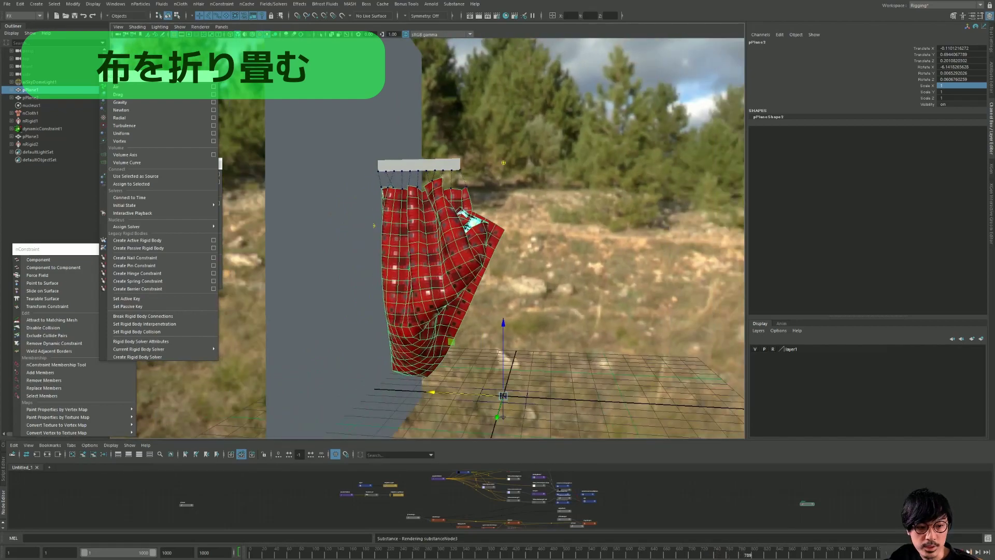
Rewind the simulation and raise the plank slightly, orbiting to inspect the hanging cloth.
{"action": "left_click_drag", "start_coordinate": [503, 163], "coordinate": [495, 173], "text": "alt"}
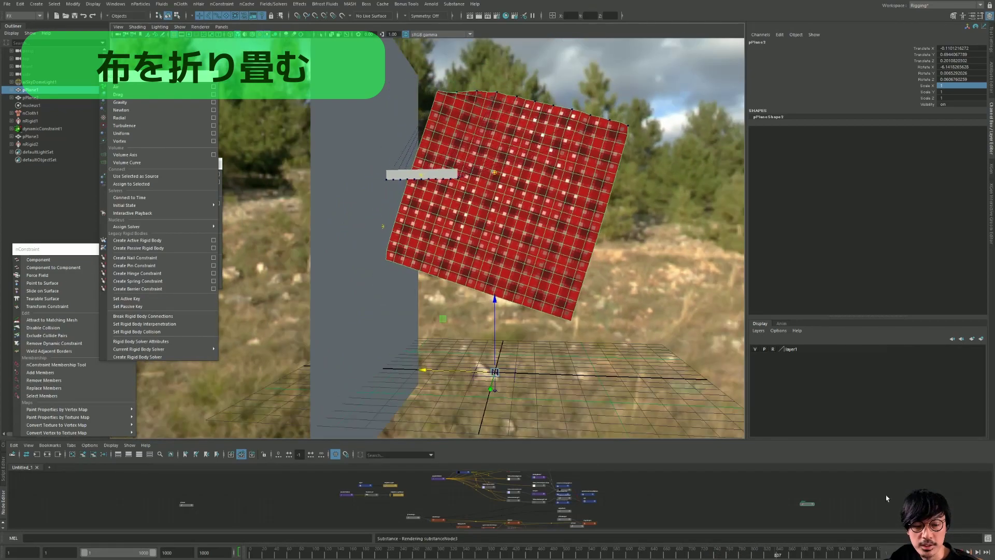
{"action": "key", "text": "alt+shift+v"}
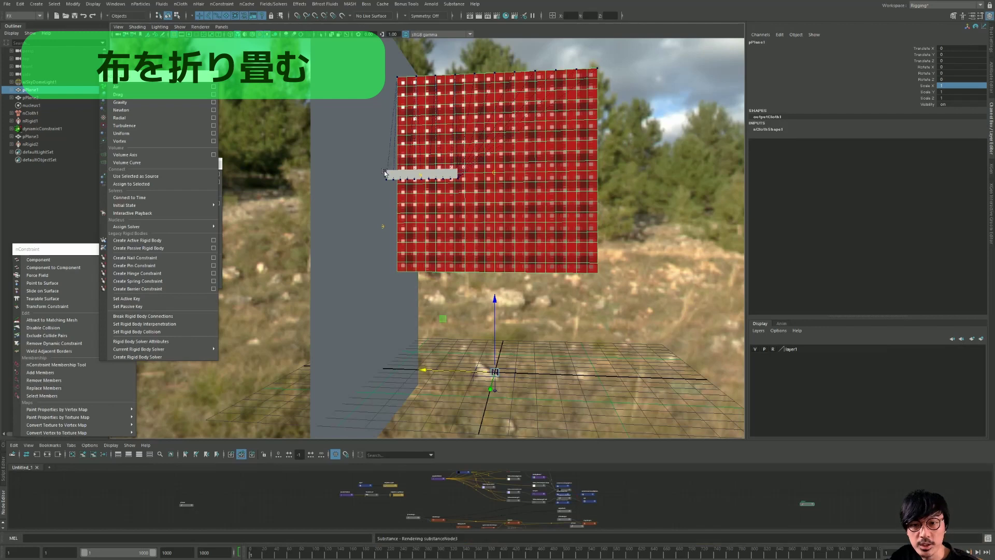
{"action": "left_click", "coordinate": [399, 173]}
{"action": "left_click_drag", "start_coordinate": [400, 173], "coordinate": [418, 191], "text": "alt"}
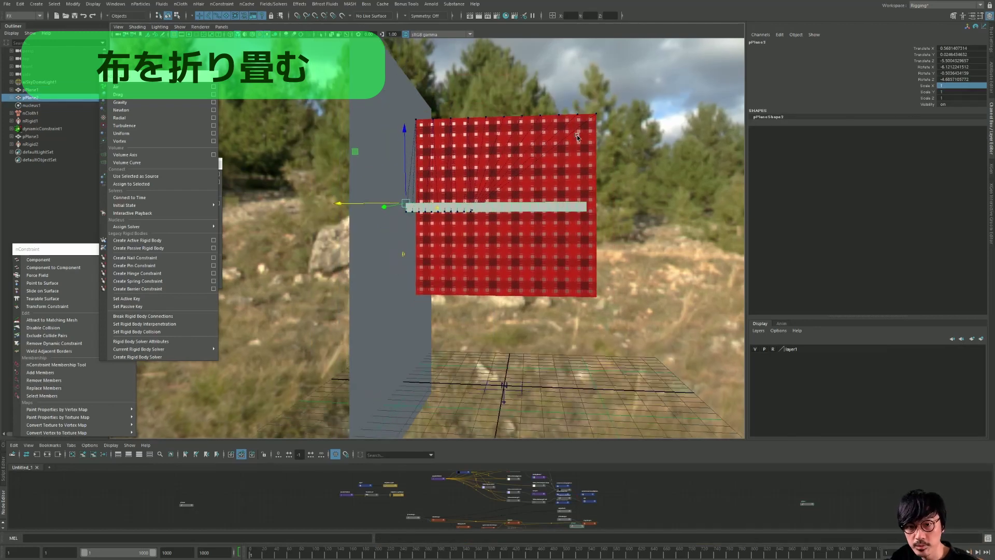
{"action": "mouse_move", "coordinate": [405, 135]}
{"action": "left_mouse_down"}
{"action": "mouse_move", "coordinate": [421, 46]}
{"action": "mouse_move", "coordinate": [415, 105]}
{"action": "mouse_move", "coordinate": [440, 137]}
{"action": "left_mouse_up"}
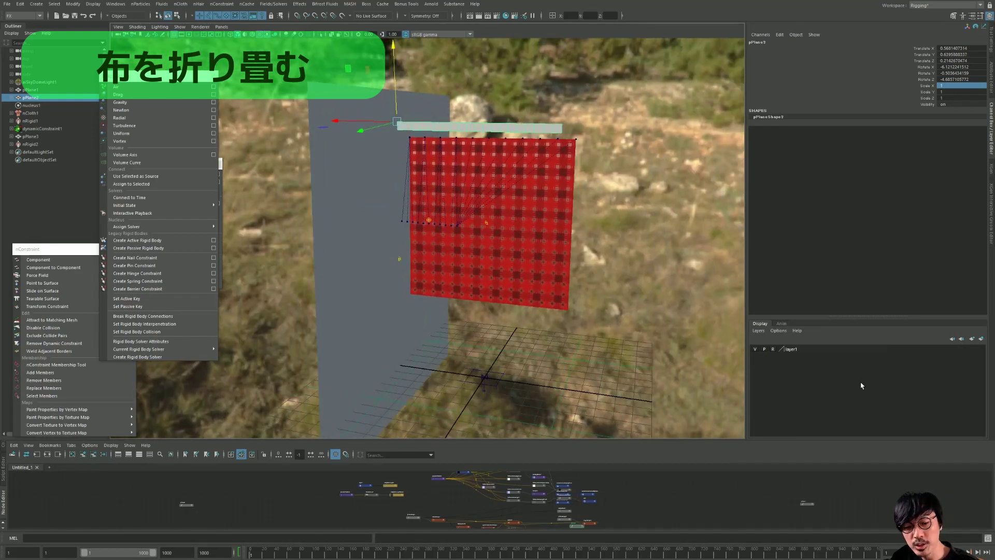
{"action": "mouse_move", "coordinate": [556, 304]}
{"action": "left_mouse_down", "text": "alt"}
{"action": "mouse_move", "coordinate": [563, 289]}
{"action": "mouse_move", "coordinate": [459, 226]}
{"action": "left_mouse_up", "text": "alt"}
{"action": "scroll", "coordinate": [460, 225], "scroll_direction": "up", "scroll_amount": 3}
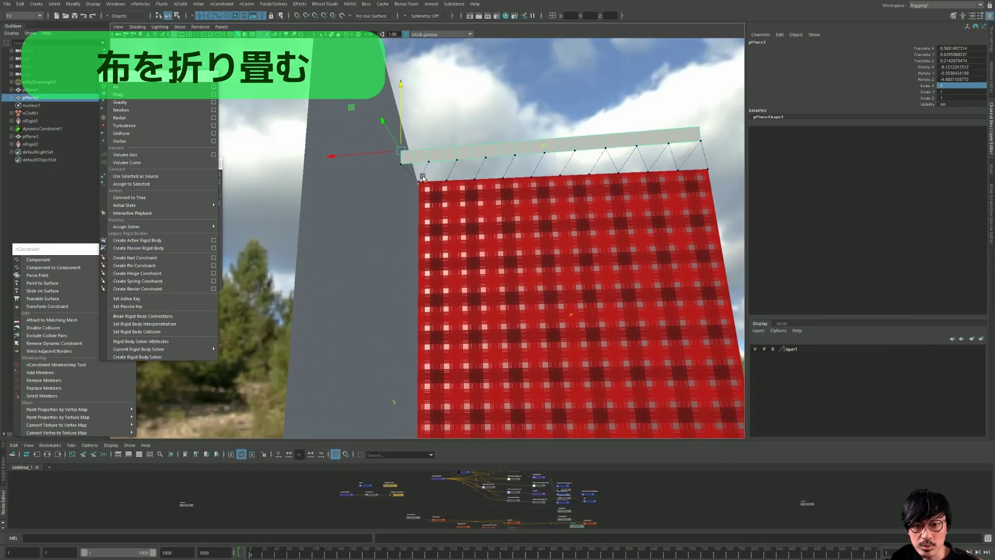
{"action": "mouse_move", "coordinate": [423, 177]}
{"action": "left_mouse_down", "text": "alt"}
{"action": "mouse_move", "coordinate": [530, 159]}
{"action": "mouse_move", "coordinate": [608, 195]}
{"action": "left_mouse_up", "text": "alt"}
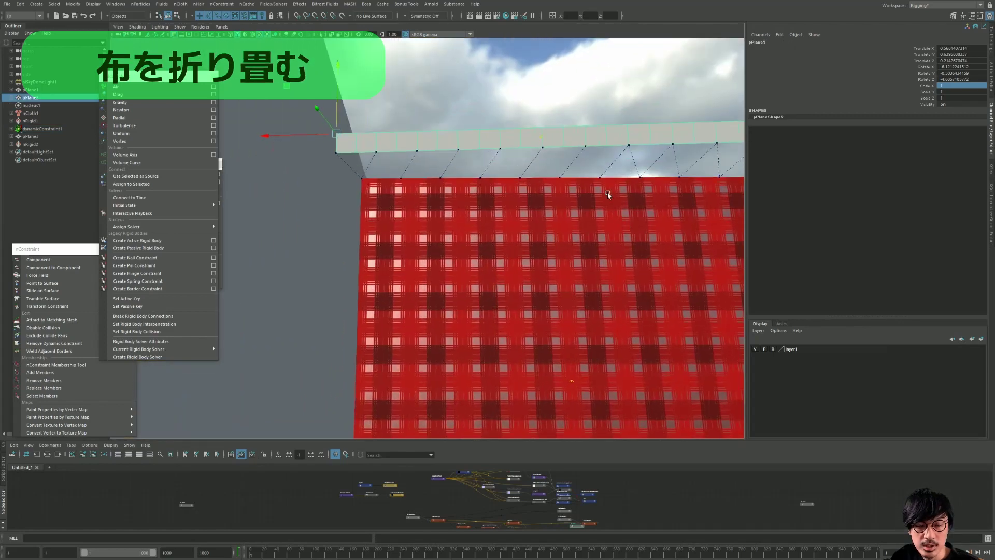
{"action": "left_click_drag", "start_coordinate": [596, 140], "coordinate": [444, 173], "text": "alt"}
Set dynamicConstraint1's Connection Method to Component Order and play the simulation.
{"action": "left_click", "coordinate": [428, 190]}
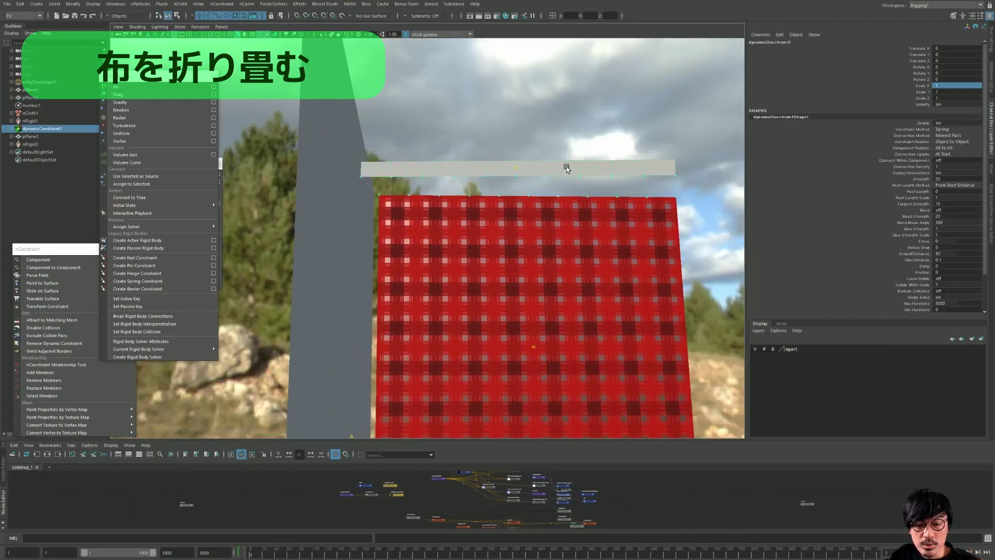
{"action": "key", "text": "ctrl+a"}
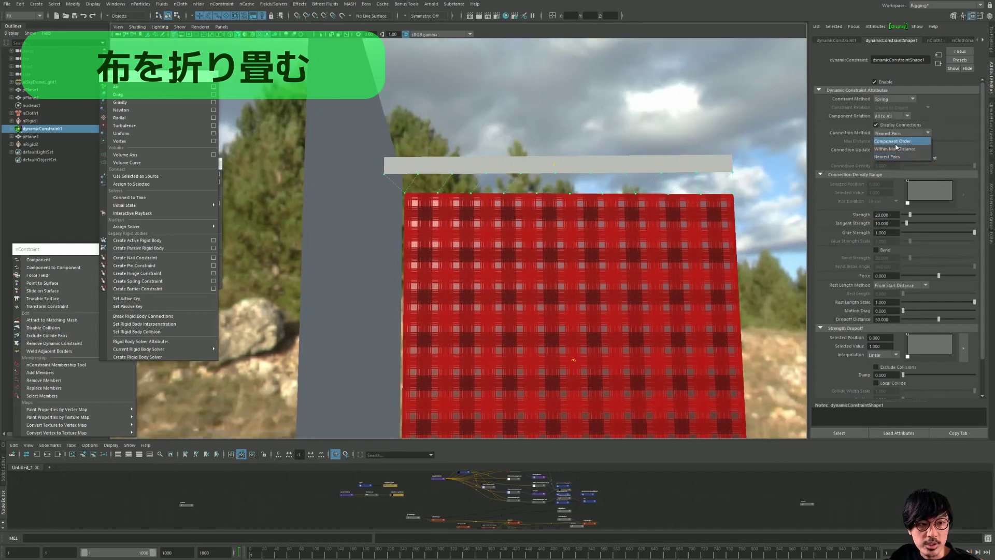
{"action": "left_click", "coordinate": [893, 132]}
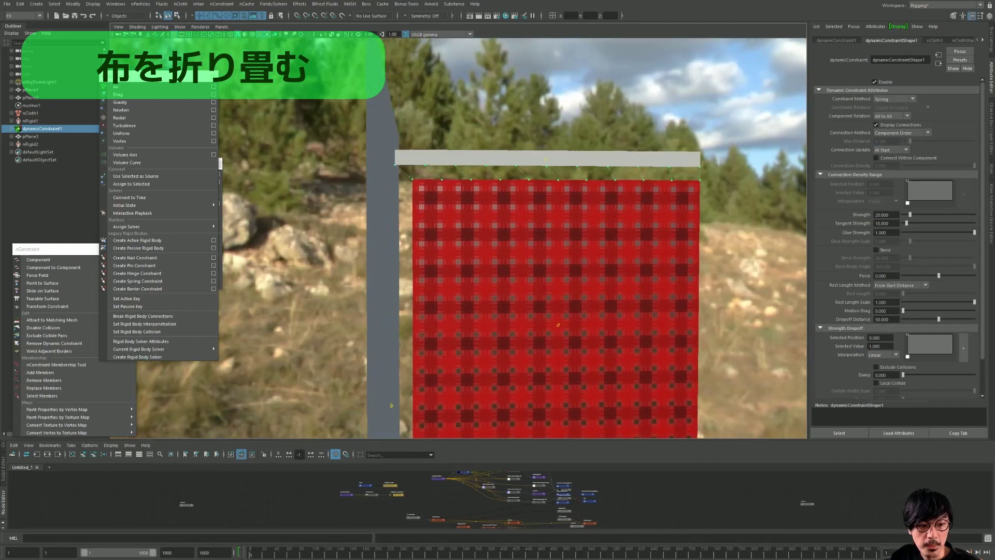
{"action": "key", "text": "alt+v"}
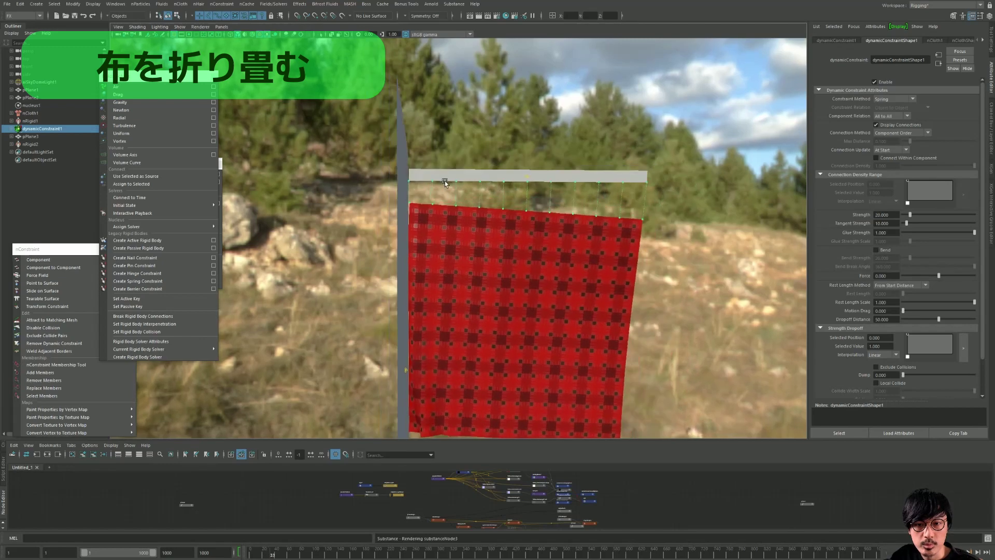
During Interactive Playback, shorten and lower the plank so the cloth hangs in folds.
{"action": "left_click", "coordinate": [443, 175]}
{"action": "left_click", "coordinate": [528, 176]}
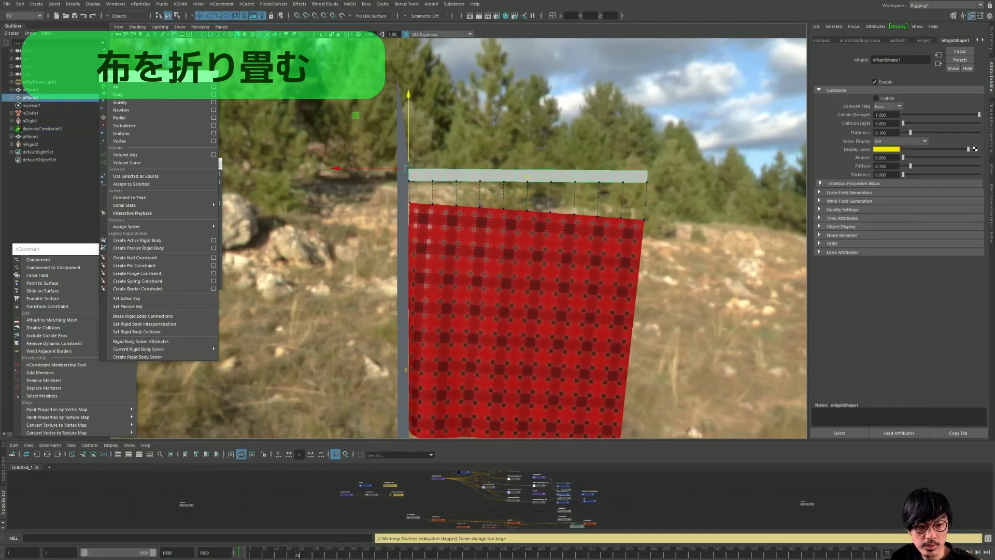
{"action": "key", "text": "alt+shift+v"}
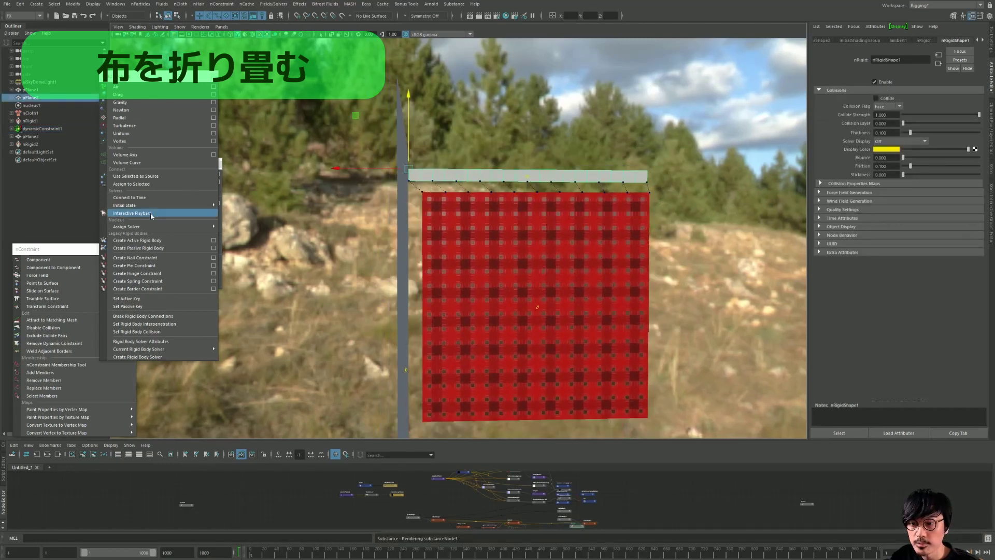
{"action": "left_click", "coordinate": [151, 213]}
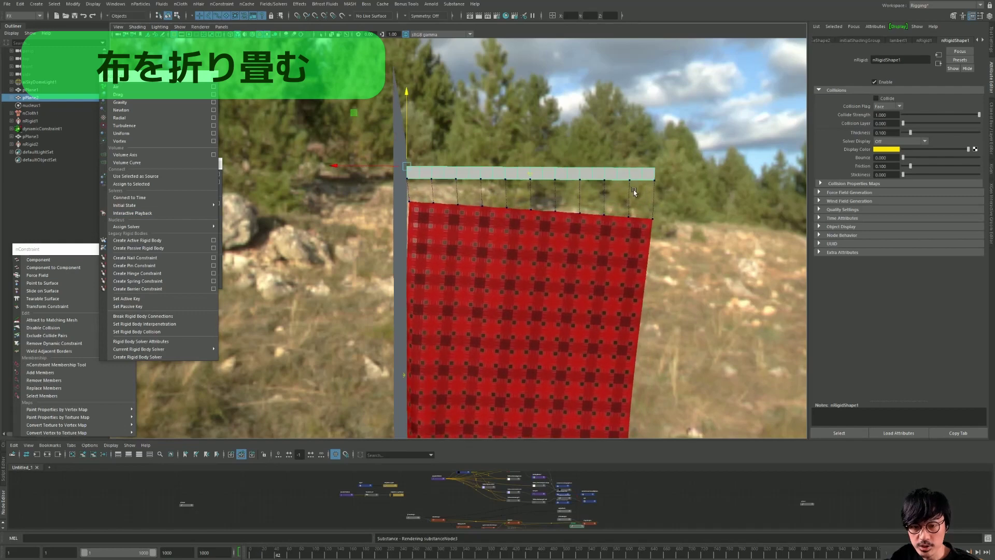
{"action": "mouse_move", "coordinate": [344, 173]}
{"action": "left_mouse_down"}
{"action": "mouse_move", "coordinate": [397, 165]}
{"action": "mouse_move", "coordinate": [497, 175]}
{"action": "left_mouse_up"}
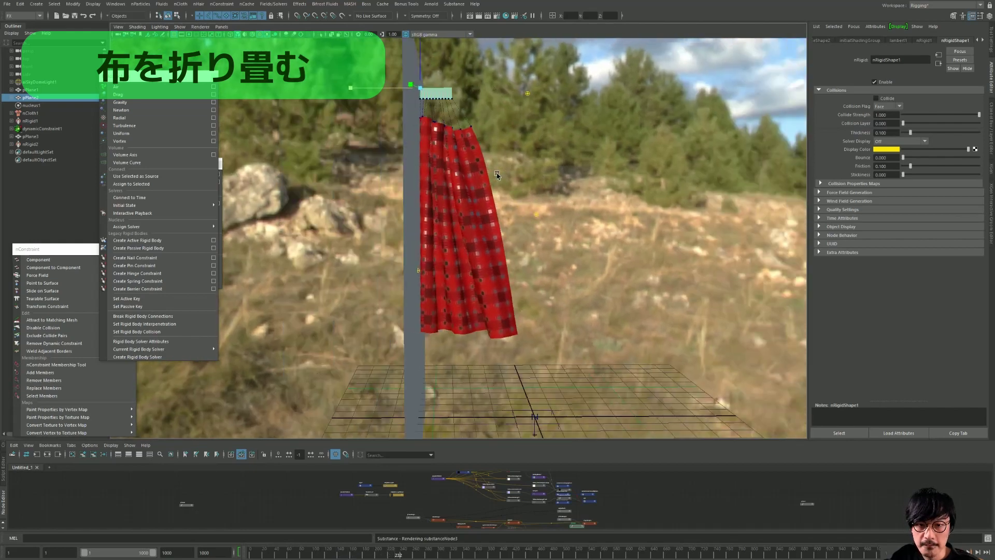
{"action": "left_click_drag", "start_coordinate": [420, 69], "coordinate": [423, 179]}
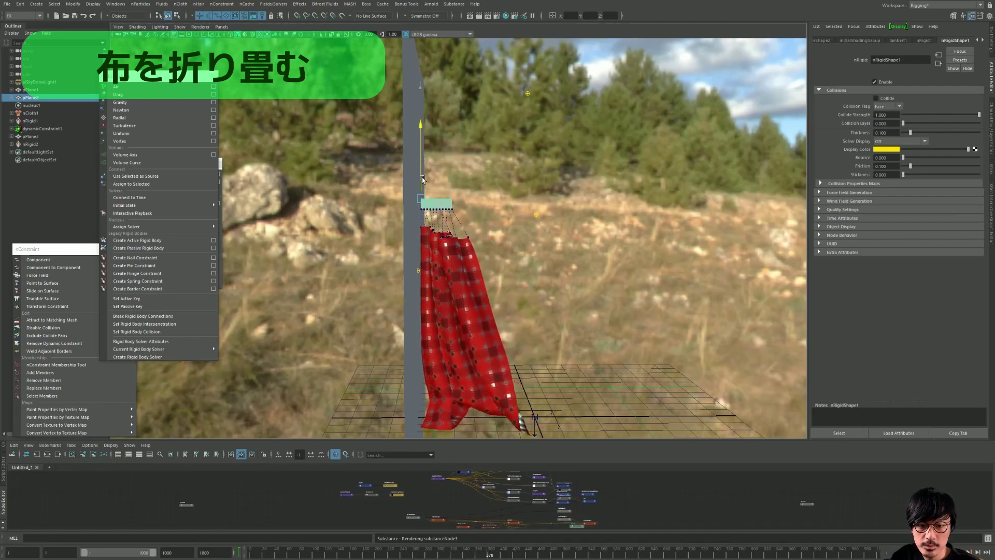
{"action": "left_click_drag", "start_coordinate": [499, 251], "coordinate": [527, 233], "text": "alt"}
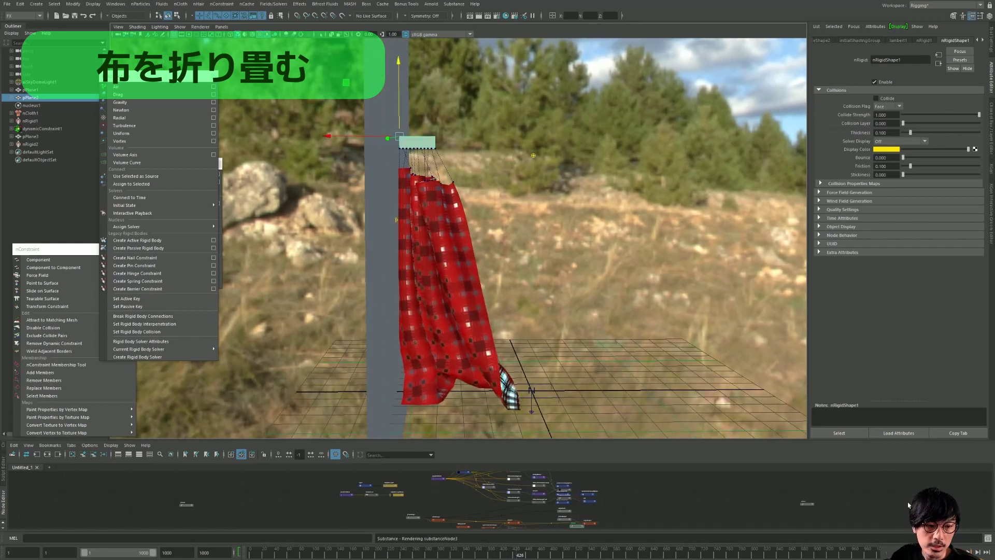
Duplicate the draped cloth and mirror the copy with Scale X set to -1.
{"action": "key", "text": "ctrl+d"}
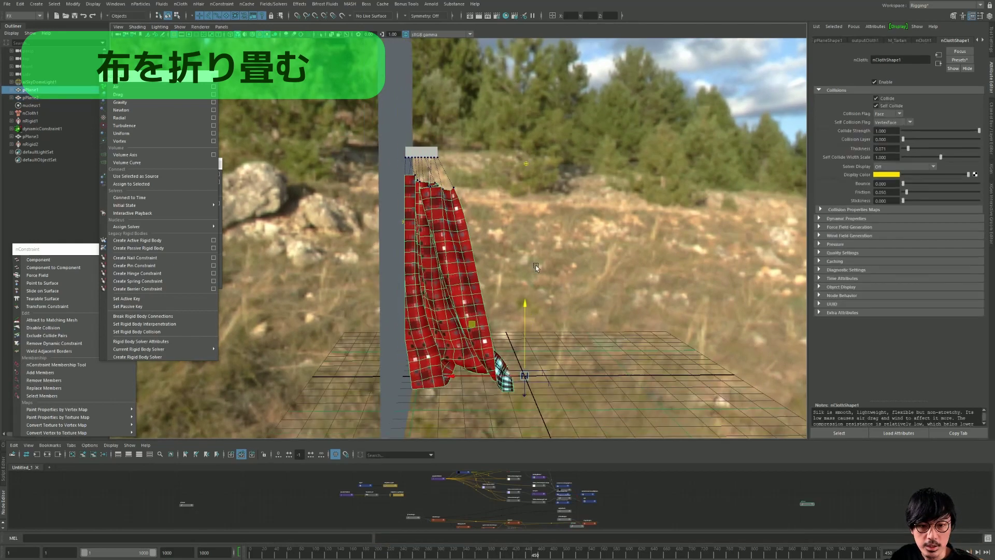
{"action": "key", "text": "ctrl+a"}
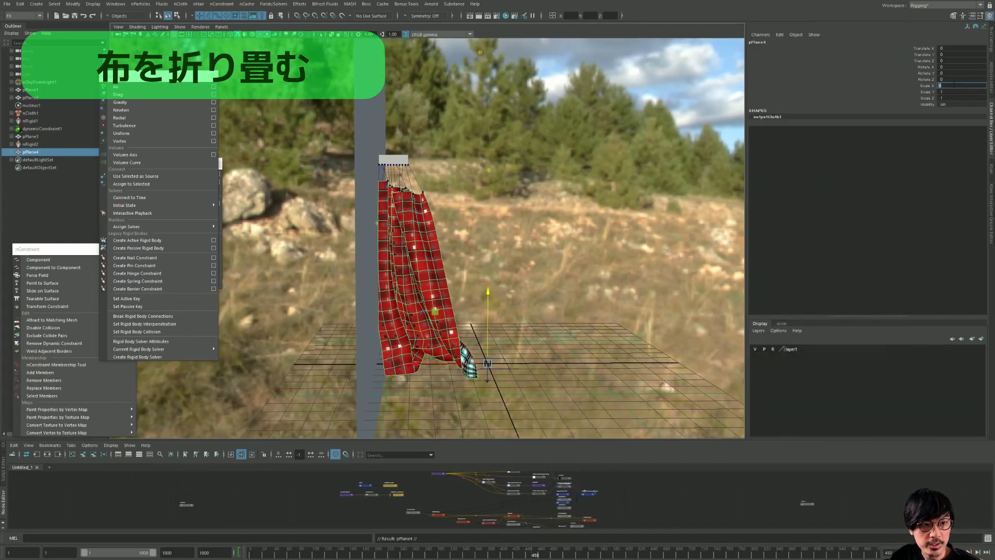
{"action": "type", "text": "-1"}
{"action": "key", "text": "Return"}
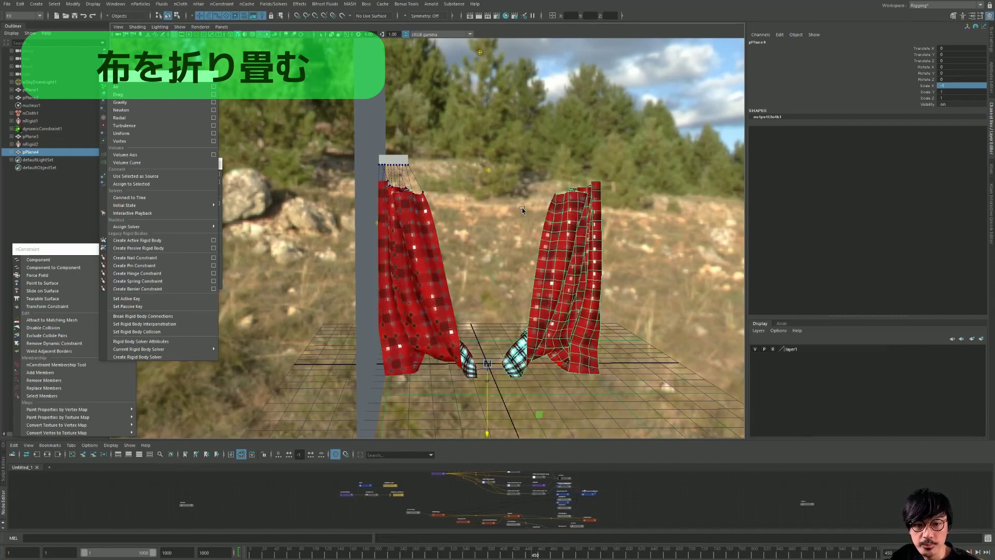
{"action": "left_click", "coordinate": [522, 208]}
{"action": "left_click_drag", "start_coordinate": [522, 207], "coordinate": [493, 239], "text": "alt"}
{"action": "left_click", "coordinate": [545, 301]}
{"action": "mouse_move", "coordinate": [546, 301]}
{"action": "left_mouse_down", "text": "alt"}
{"action": "mouse_move", "coordinate": [544, 281]}
{"action": "mouse_move", "coordinate": [540, 294]}
{"action": "left_mouse_up", "text": "alt"}
Stretch the top plank pPlane2 much wider along X and rewind to frame 1.
{"action": "left_click", "coordinate": [497, 254]}
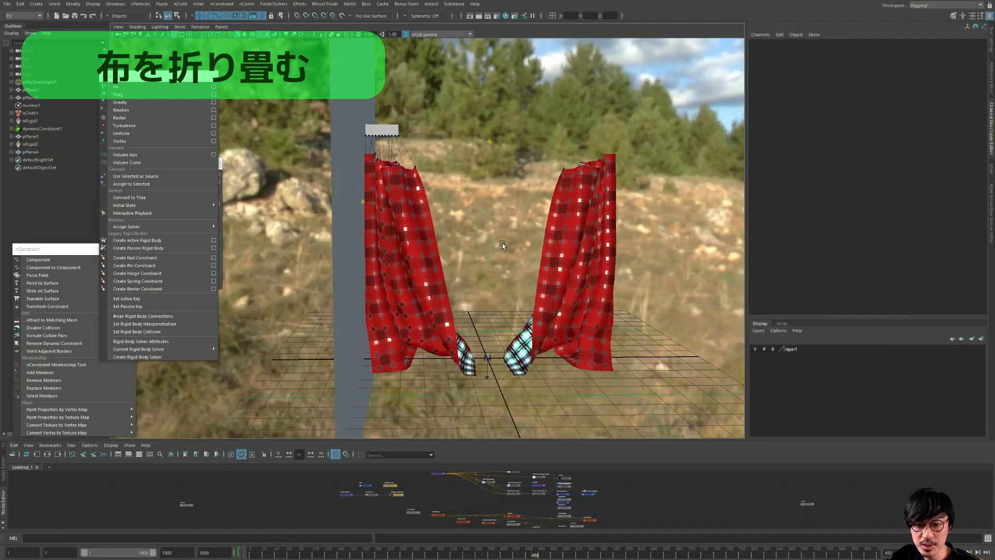
{"action": "left_click", "coordinate": [557, 296]}
{"action": "left_click_drag", "start_coordinate": [557, 295], "coordinate": [425, 288], "text": "alt"}
{"action": "left_click", "coordinate": [378, 227]}
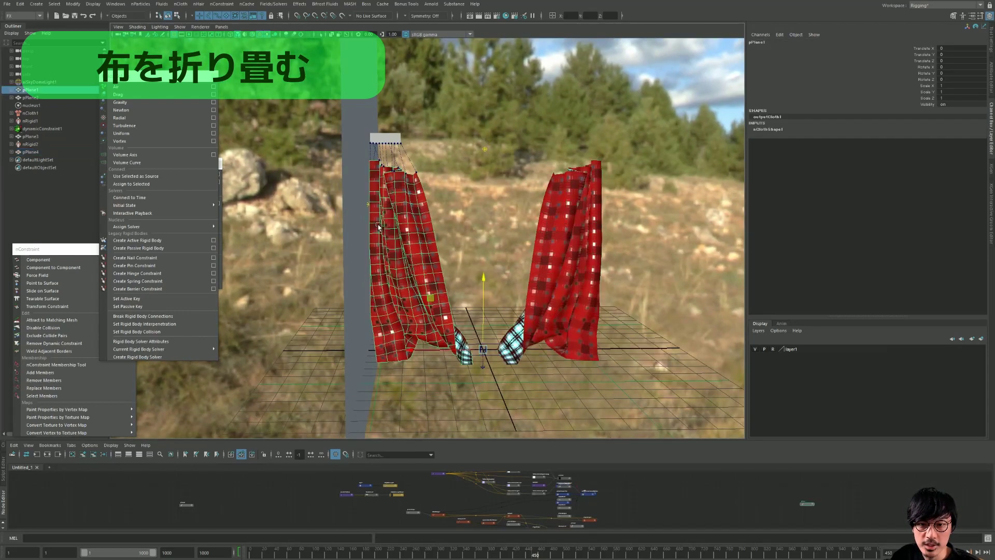
{"action": "left_click", "coordinate": [396, 140]}
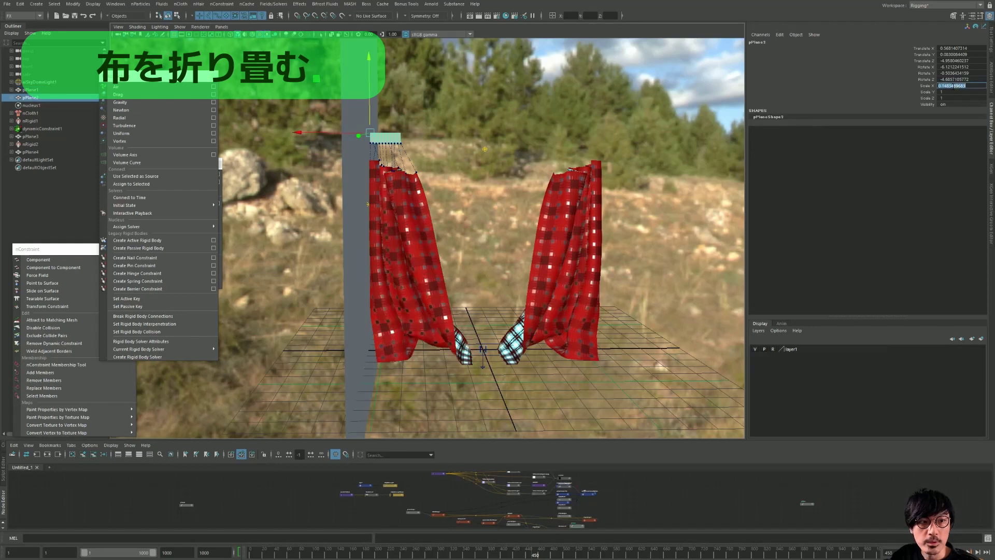
{"action": "key", "text": "Return"}
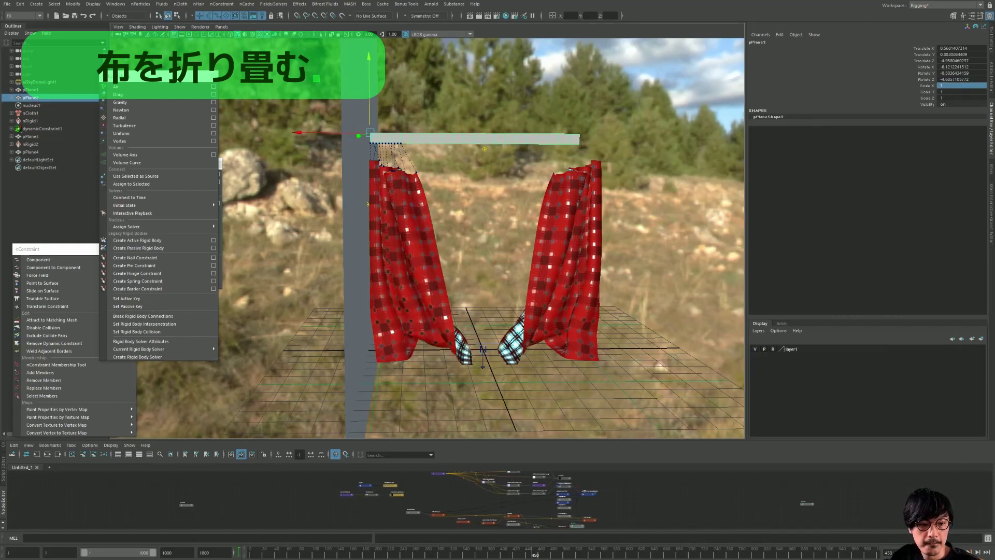
{"action": "key", "text": "alt+shift+v"}
Move the plank up to the cloth's top edge.
{"action": "left_click_drag", "start_coordinate": [430, 134], "coordinate": [440, 119], "text": "alt"}
{"action": "left_click_drag", "start_coordinate": [382, 88], "coordinate": [372, 3]}
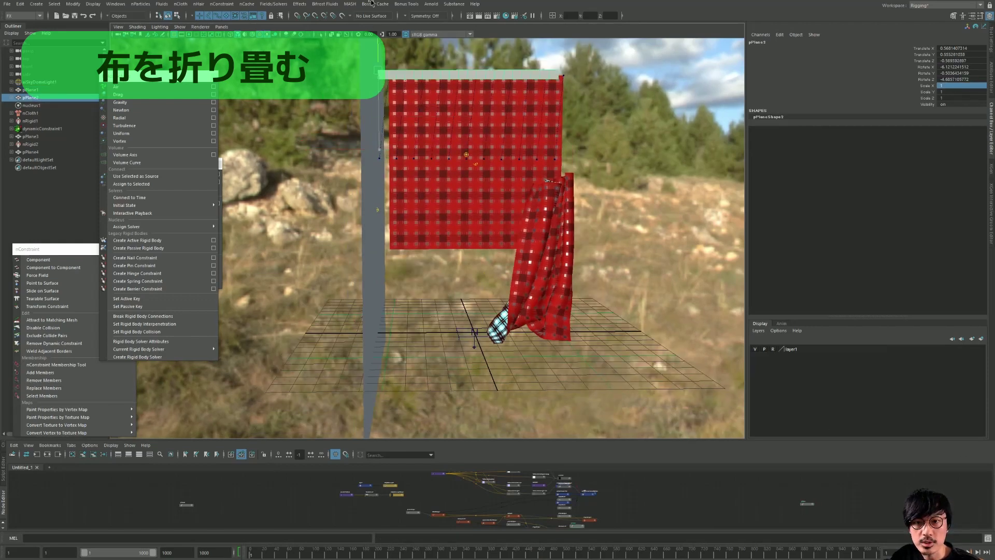
{"action": "mouse_move", "coordinate": [391, 72]}
{"action": "left_mouse_down", "text": "alt"}
{"action": "mouse_move", "coordinate": [400, 79]}
{"action": "mouse_move", "coordinate": [399, 64]}
{"action": "left_mouse_up", "text": "alt"}
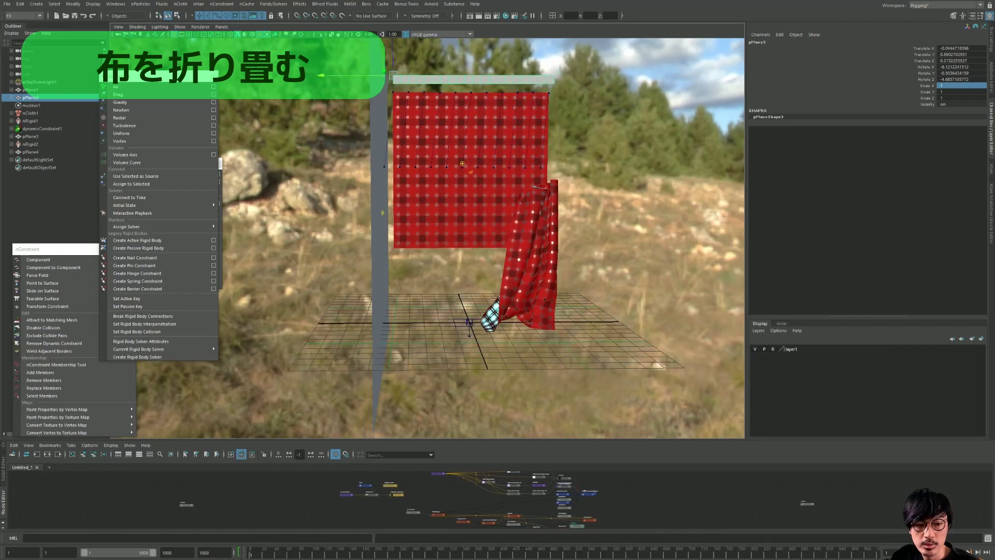
{"action": "left_click_drag", "start_coordinate": [558, 287], "coordinate": [593, 298], "text": "alt"}
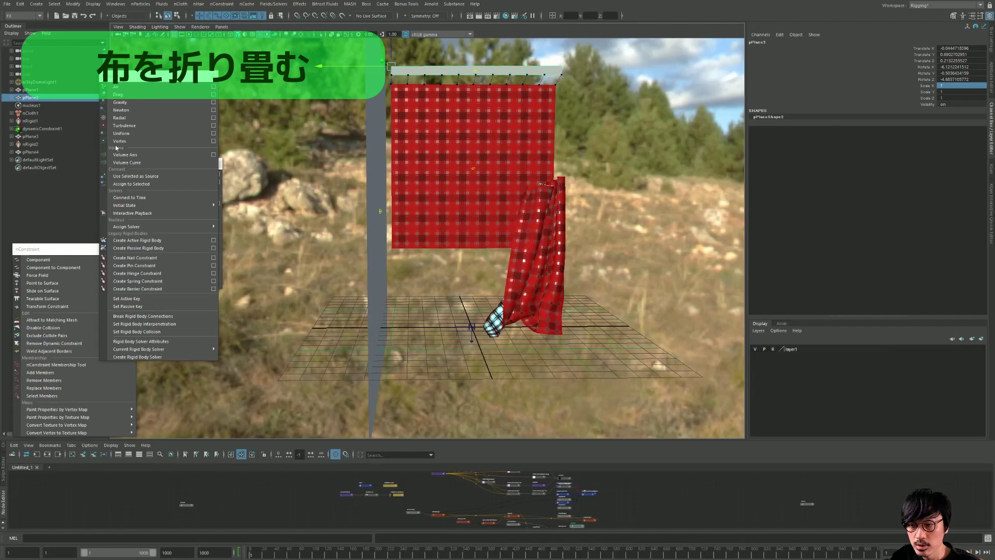
During Interactive Playback, lower, shorten, slide and tilt the plank so the cloth gathers.
{"action": "left_click", "coordinate": [133, 213]}
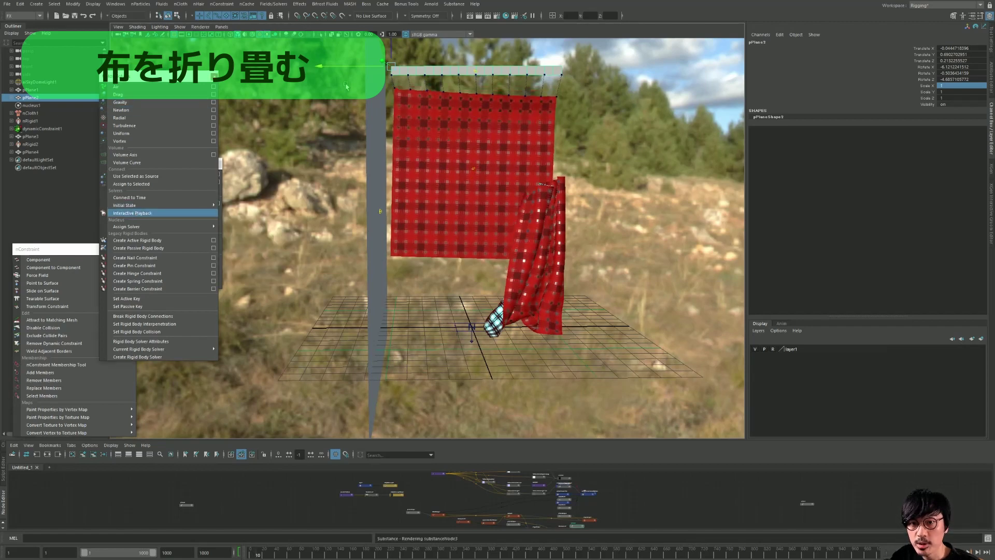
{"action": "left_click_drag", "start_coordinate": [395, 44], "coordinate": [384, 126]}
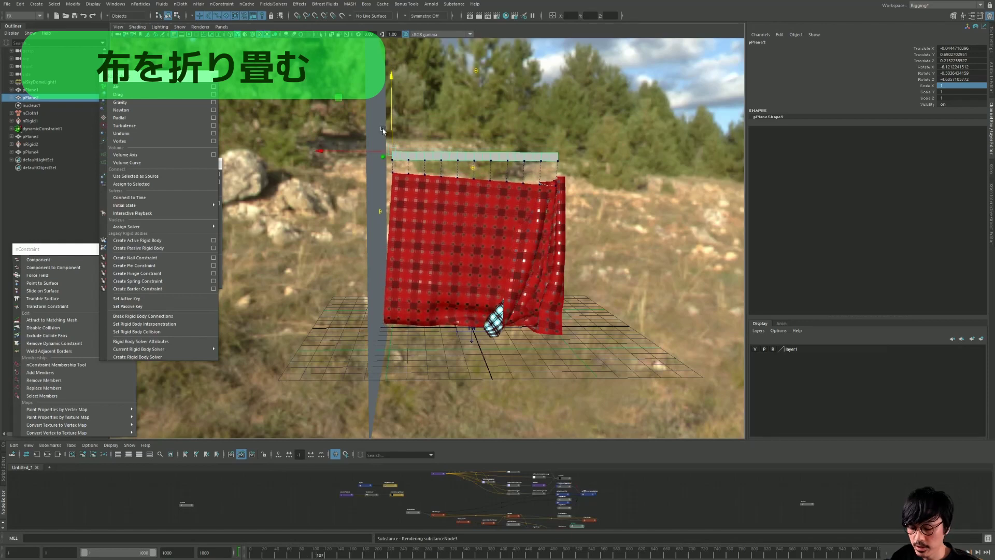
{"action": "left_click_drag", "start_coordinate": [322, 152], "coordinate": [381, 154]}
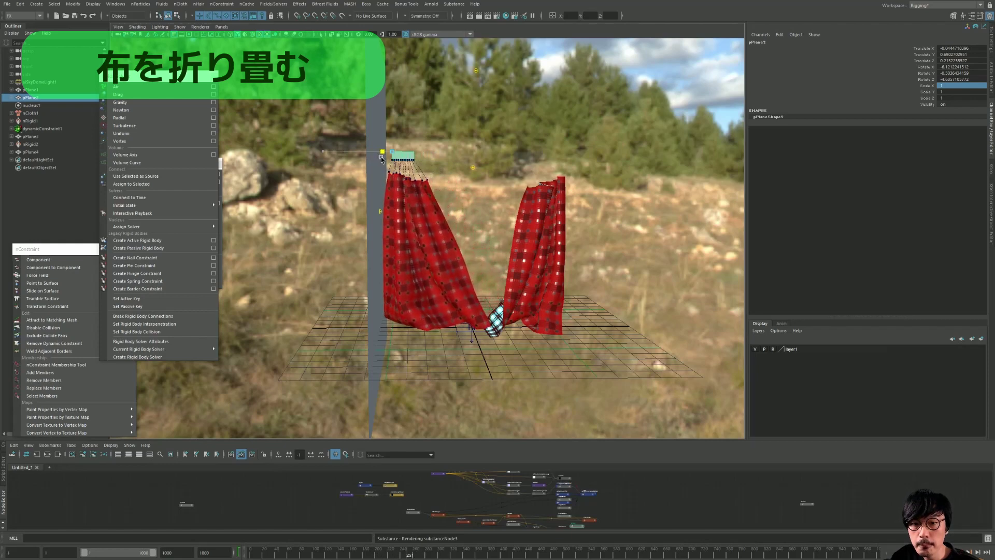
{"action": "middle_click_drag", "start_coordinate": [425, 170], "coordinate": [373, 137], "text": "alt"}
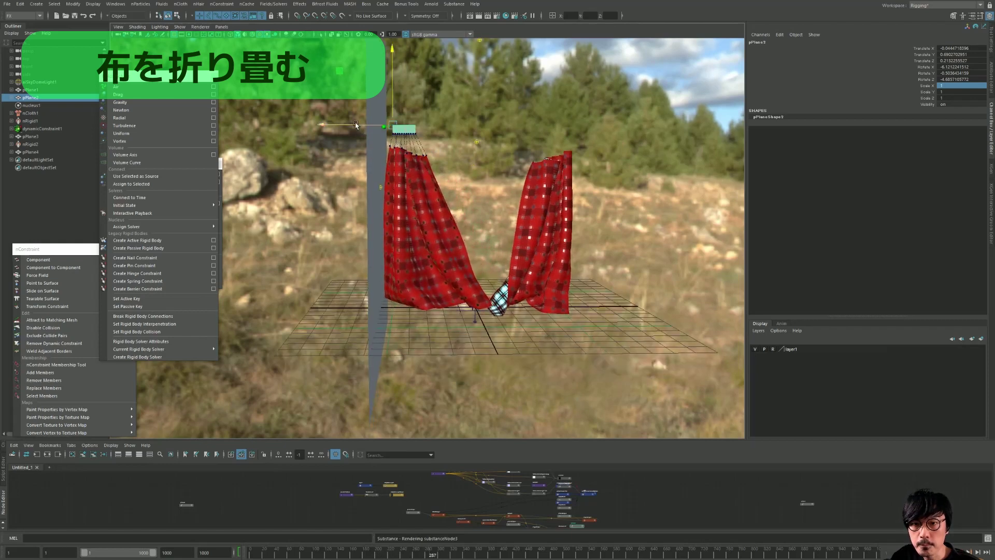
{"action": "left_click_drag", "start_coordinate": [356, 125], "coordinate": [342, 125]}
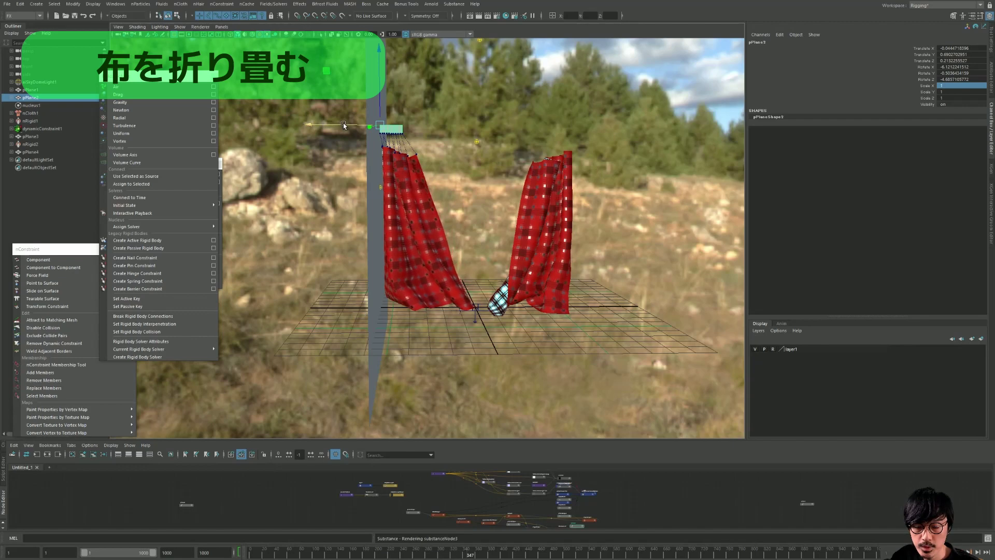
{"action": "mouse_move", "coordinate": [386, 126]}
{"action": "left_mouse_down"}
{"action": "mouse_move", "coordinate": [382, 133]}
{"action": "mouse_move", "coordinate": [410, 134]}
{"action": "left_mouse_up"}
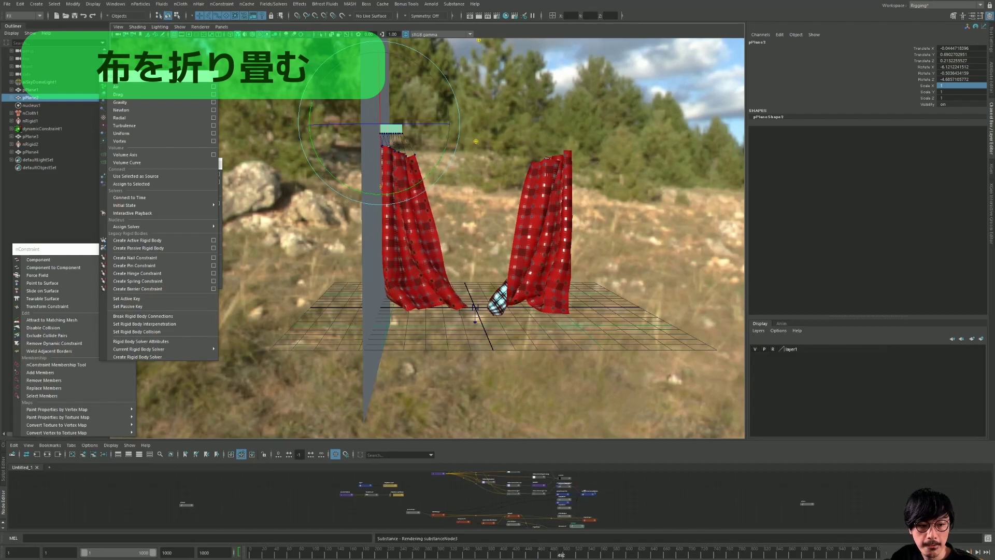
Raise the small bar pinning the left cloth higher and rewind to frame 1.
{"action": "left_click", "coordinate": [480, 173]}
{"action": "mouse_move", "coordinate": [480, 173]}
{"action": "left_mouse_down", "text": "alt"}
{"action": "mouse_move", "coordinate": [478, 243]}
{"action": "mouse_move", "coordinate": [479, 207]}
{"action": "left_mouse_up", "text": "alt"}
{"action": "left_click", "coordinate": [431, 231]}
{"action": "mouse_move", "coordinate": [432, 230]}
{"action": "left_mouse_down", "text": "alt"}
{"action": "mouse_move", "coordinate": [480, 219]}
{"action": "mouse_move", "coordinate": [477, 178]}
{"action": "mouse_move", "coordinate": [488, 185]}
{"action": "left_mouse_up", "text": "alt"}
{"action": "left_click", "coordinate": [477, 178]}
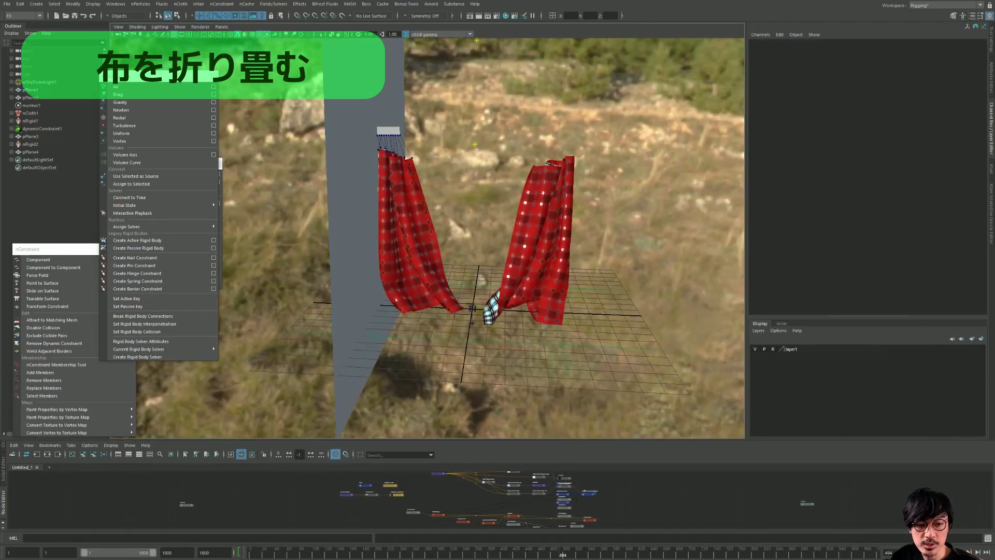
{"action": "left_click", "coordinate": [396, 140]}
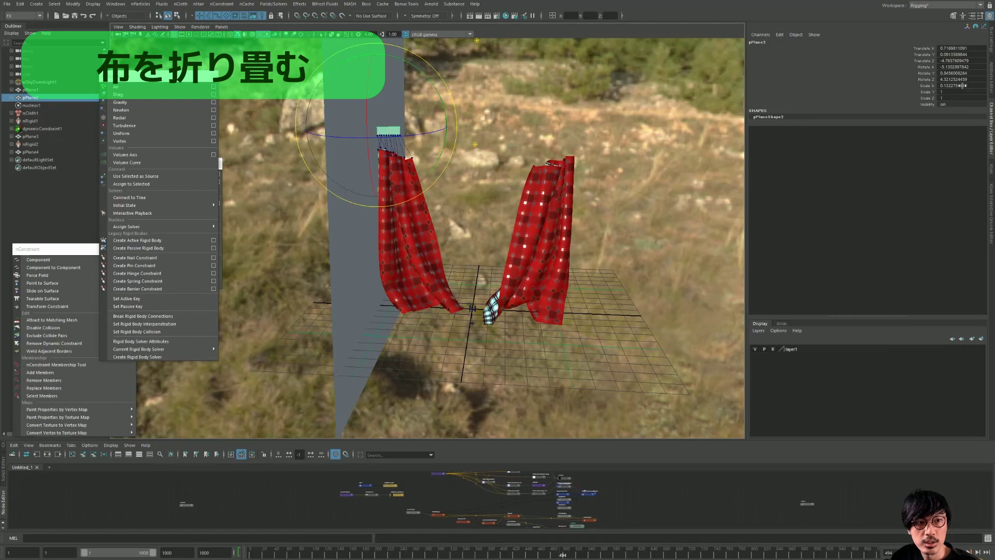
{"action": "key", "text": "w"}
{"action": "right_click_drag", "start_coordinate": [647, 116], "coordinate": [446, 109], "text": "alt"}
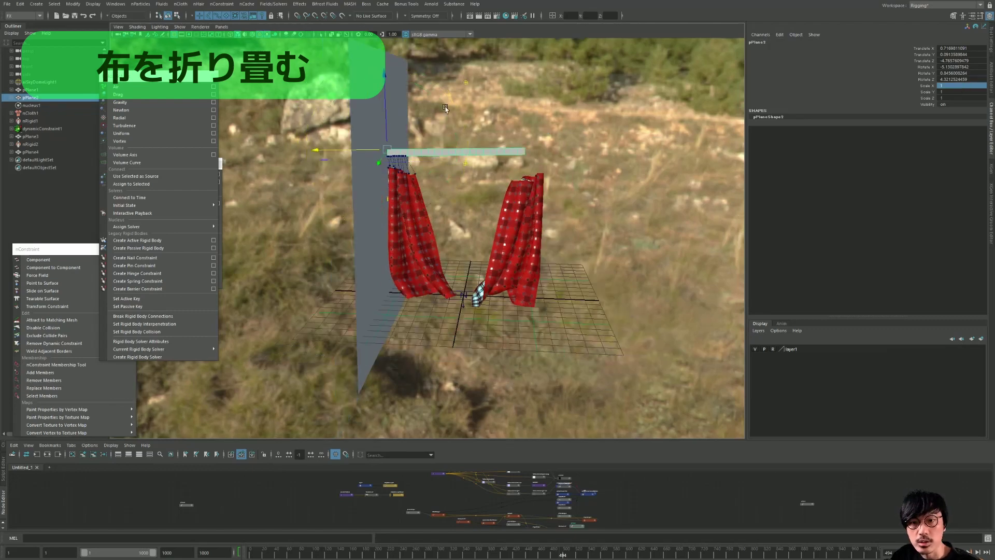
{"action": "mouse_move", "coordinate": [386, 109]}
{"action": "left_mouse_down"}
{"action": "mouse_move", "coordinate": [385, 43]}
{"action": "mouse_move", "coordinate": [371, 66]}
{"action": "left_mouse_up"}
{"action": "key", "text": "alt+shift+v"}
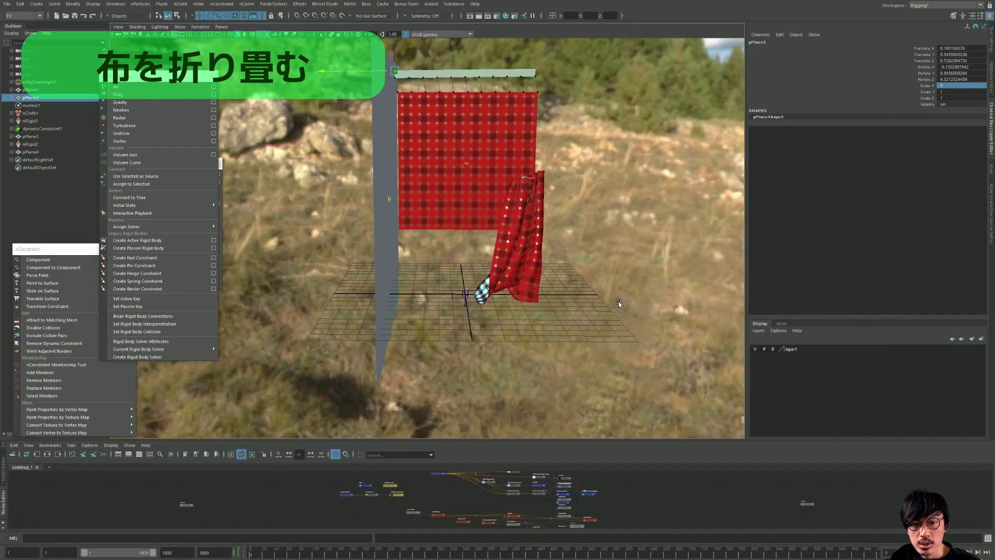
Move the constraint panel aside and orbit closer to the cloth and wall.
{"action": "left_click_drag", "start_coordinate": [619, 304], "coordinate": [503, 295], "text": "alt"}
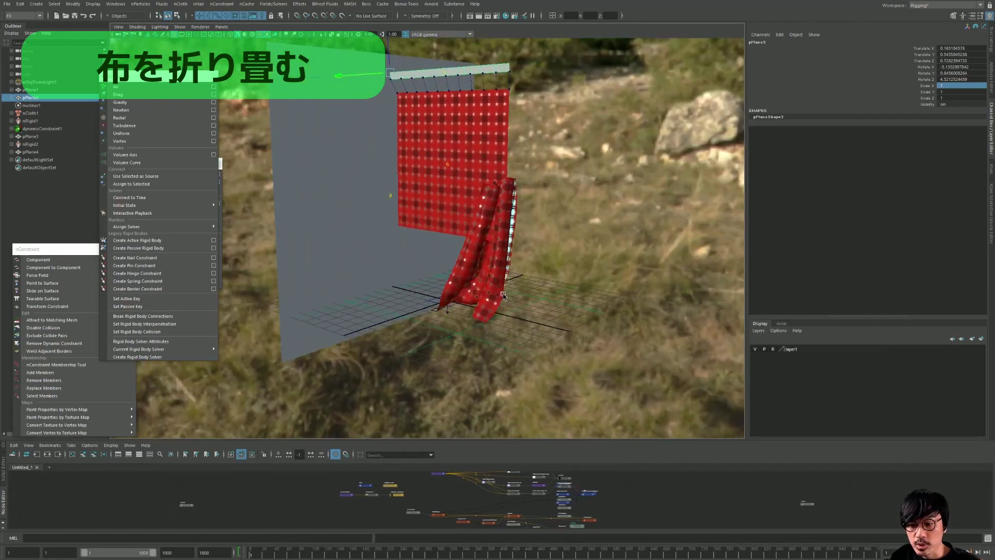
{"action": "left_click_drag", "start_coordinate": [52, 249], "coordinate": [90, 517]}
{"action": "mouse_move", "coordinate": [207, 384]}
{"action": "left_mouse_down", "text": "alt"}
{"action": "mouse_move", "coordinate": [144, 381]}
{"action": "mouse_move", "coordinate": [130, 408]}
{"action": "left_mouse_up", "text": "alt"}
{"action": "mouse_move", "coordinate": [306, 310]}
{"action": "left_mouse_down", "text": "alt"}
{"action": "mouse_move", "coordinate": [333, 307]}
{"action": "mouse_move", "coordinate": [115, 94]}
{"action": "left_mouse_up", "text": "alt"}
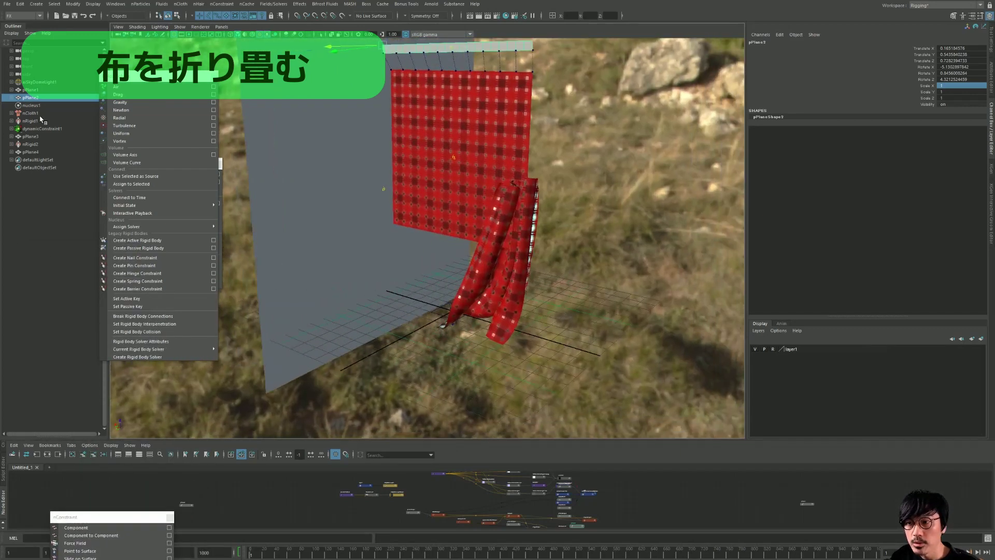
Select nucleus1 and the bar, run Interactive Playback and orbit to watch both cloths fold.
{"action": "left_click", "coordinate": [31, 105]}
{"action": "key", "text": "ctrl+a"}
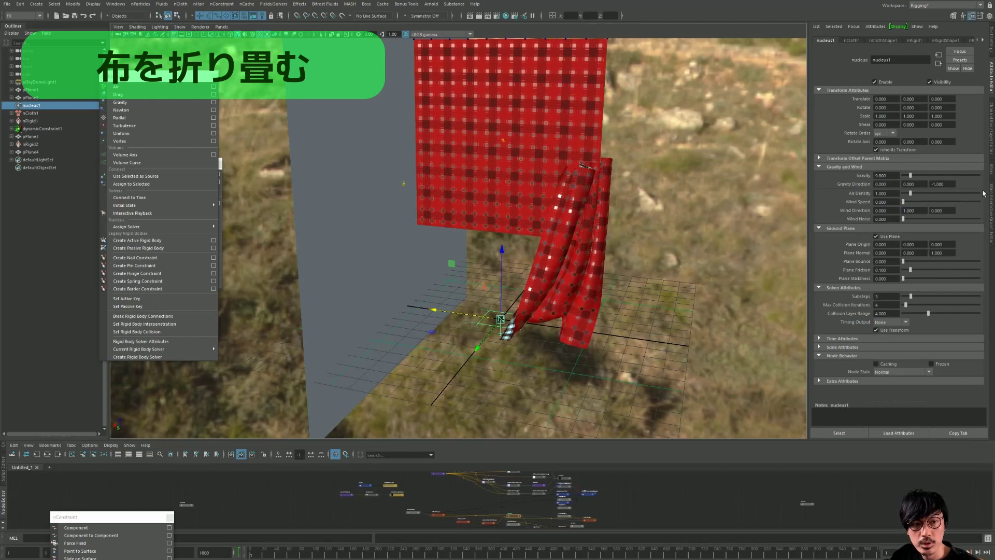
{"action": "mouse_move", "coordinate": [669, 218]}
{"action": "left_mouse_down", "text": "alt"}
{"action": "mouse_move", "coordinate": [457, 103]}
{"action": "mouse_move", "coordinate": [478, 86]}
{"action": "left_mouse_up", "text": "alt"}
{"action": "left_click", "coordinate": [461, 82]}
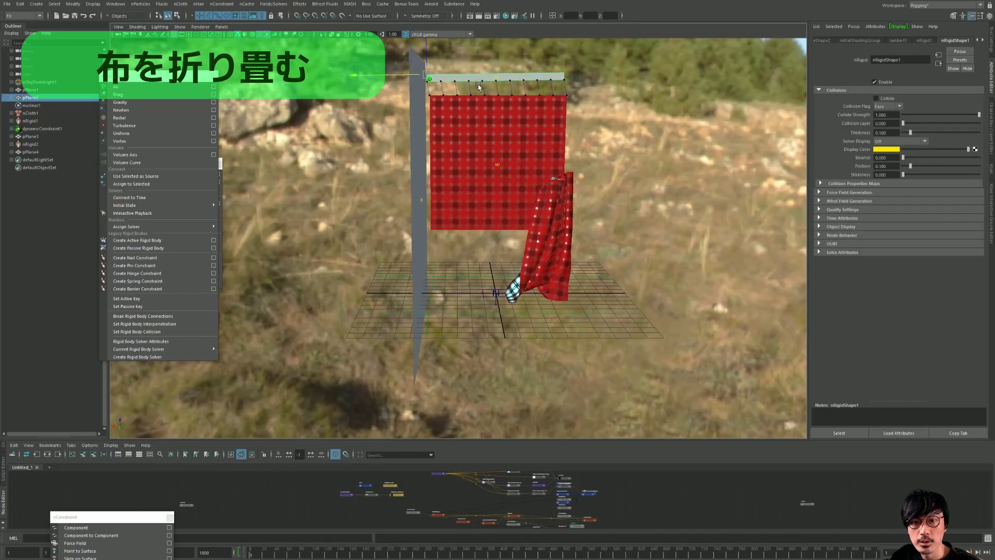
{"action": "left_click", "coordinate": [154, 213]}
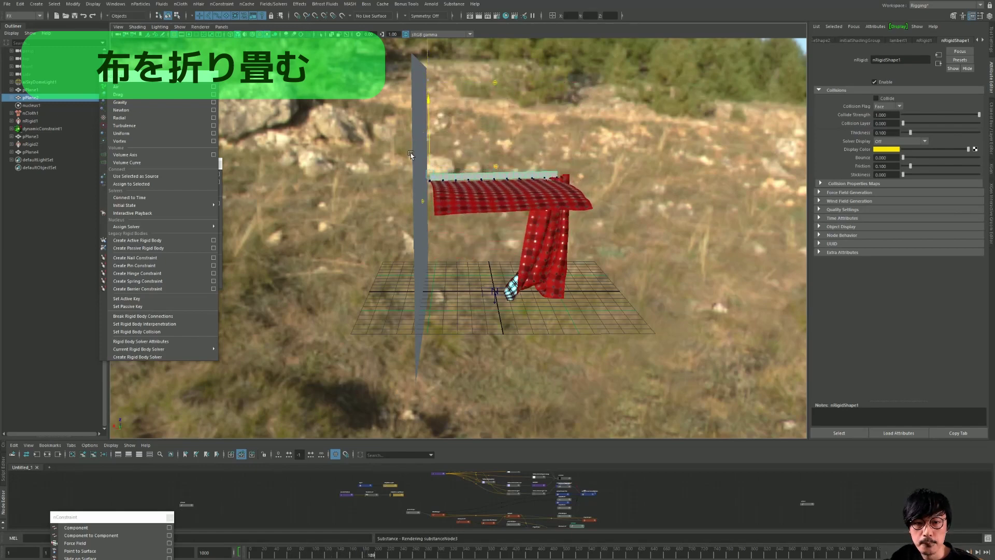
{"action": "mouse_move", "coordinate": [411, 155]}
{"action": "left_mouse_down", "text": "alt"}
{"action": "mouse_move", "coordinate": [449, 158]}
{"action": "mouse_move", "coordinate": [358, 172]}
{"action": "mouse_move", "coordinate": [403, 174]}
{"action": "left_mouse_up", "text": "alt"}
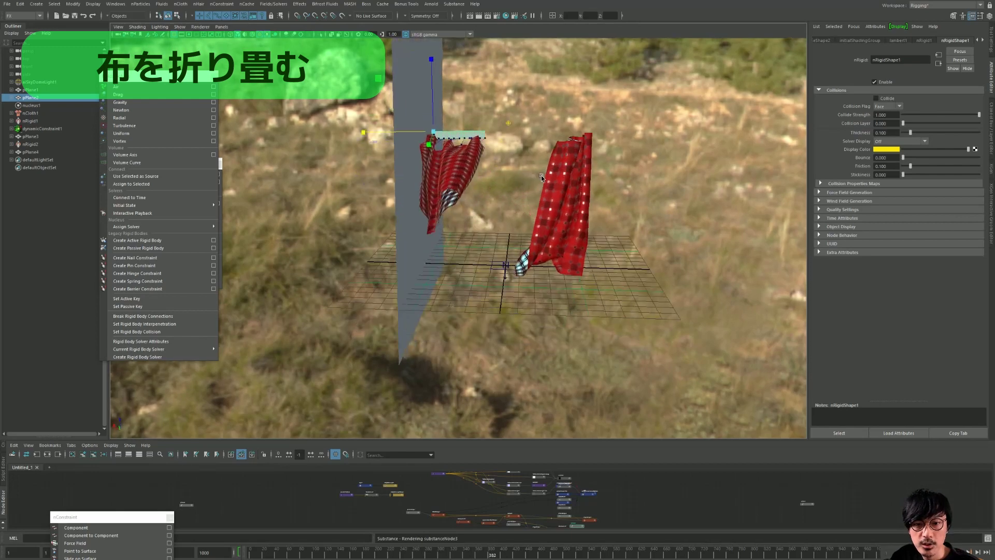
{"action": "left_click_drag", "start_coordinate": [541, 175], "coordinate": [663, 270], "text": "alt"}
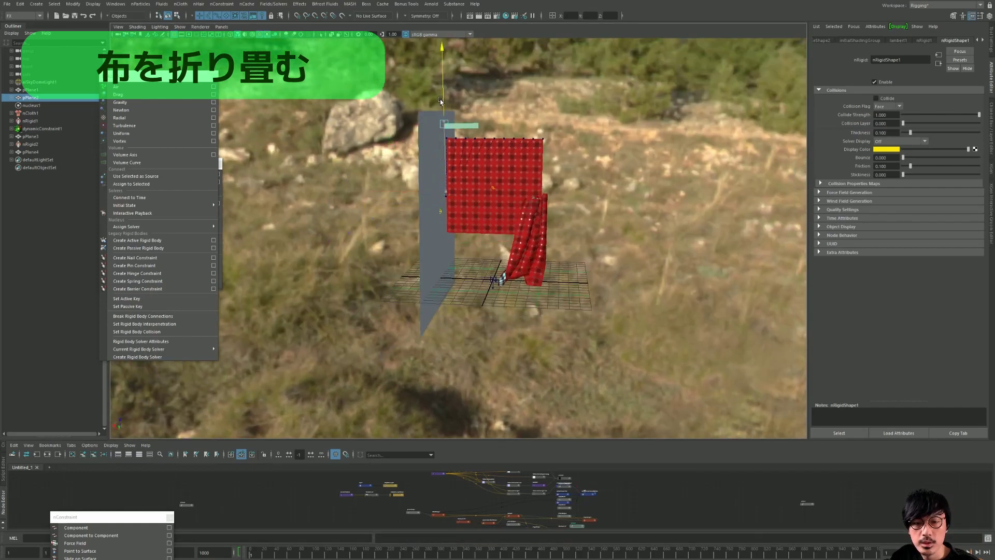
{"action": "key", "text": "ctrl+a"}
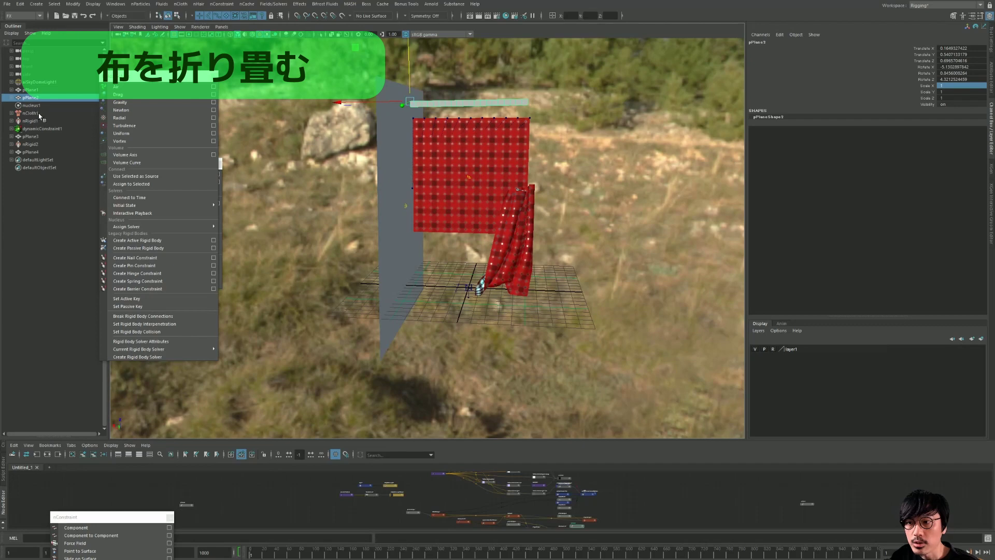
{"action": "left_click", "coordinate": [32, 105]}
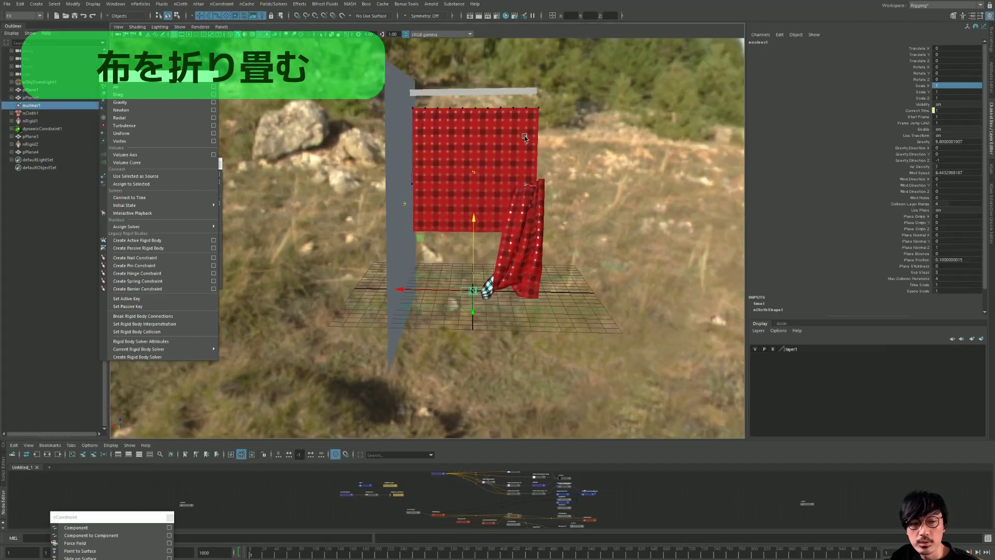
Play the simulation and adjust nucleus1's Wind Noise through 7.3 and 1.8 to 1.1.
{"action": "key", "text": "ctrl+a"}
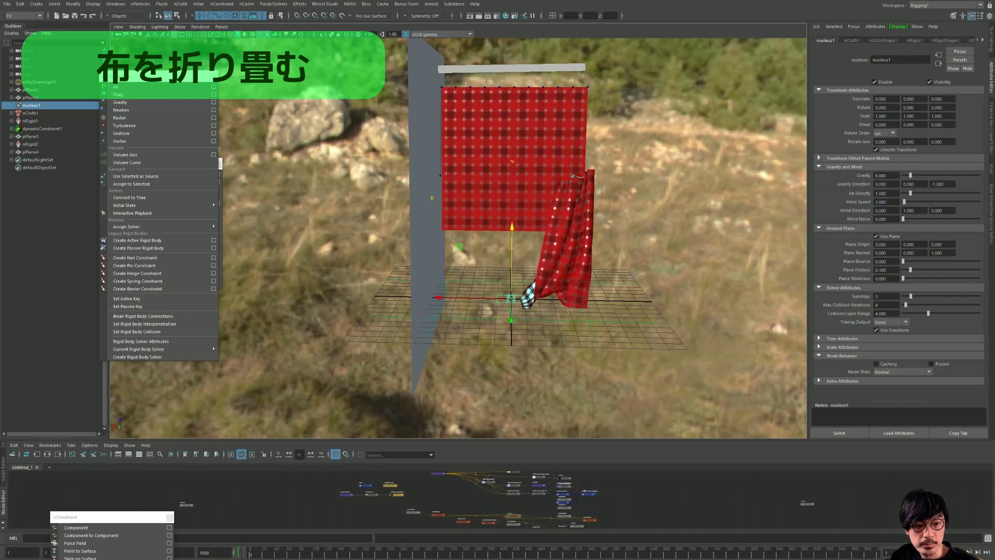
{"action": "key", "text": "alt+v"}
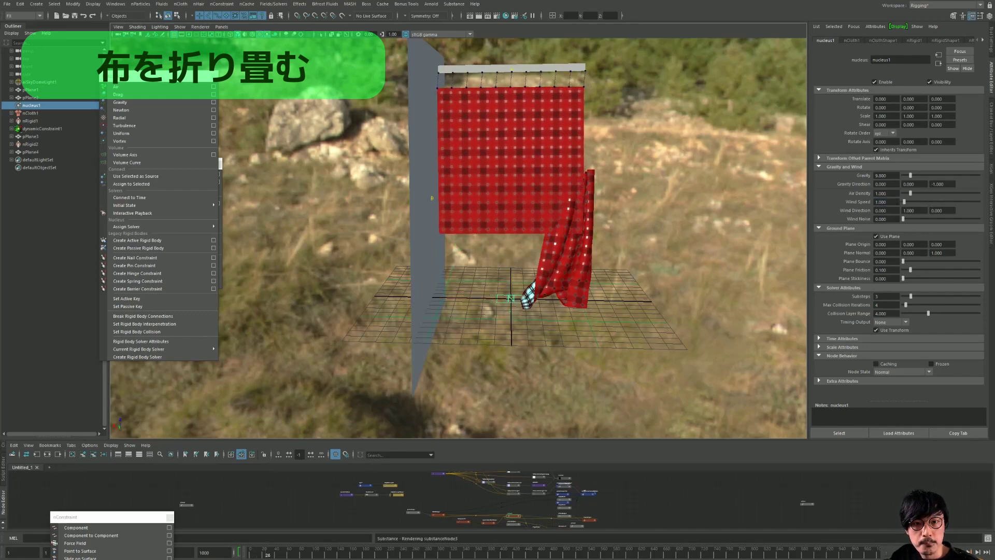
{"action": "left_click_drag", "start_coordinate": [560, 332], "coordinate": [497, 336], "text": "alt"}
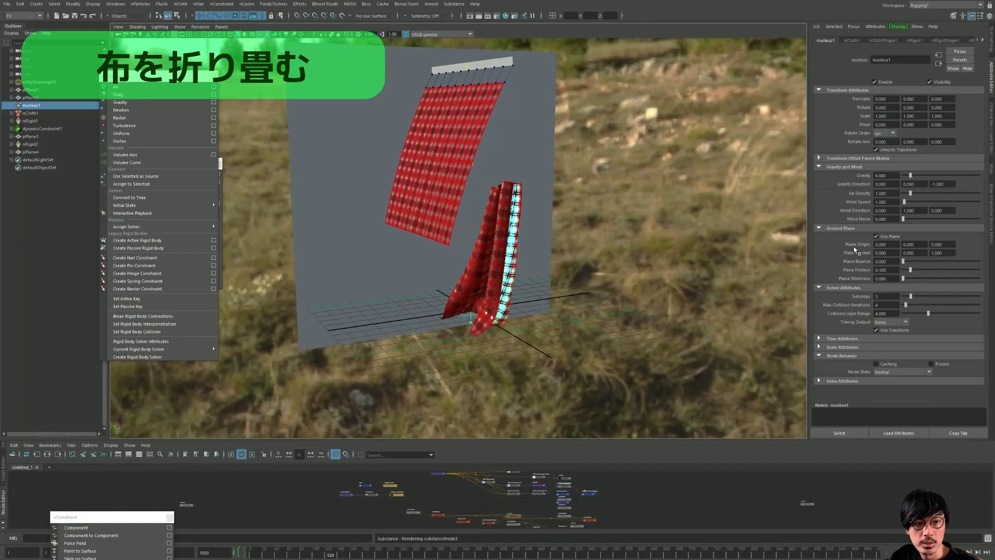
{"action": "left_click_drag", "start_coordinate": [903, 219], "coordinate": [990, 220]}
{"action": "double_click", "coordinate": [893, 219]}
{"action": "type", "text": "7.3"}
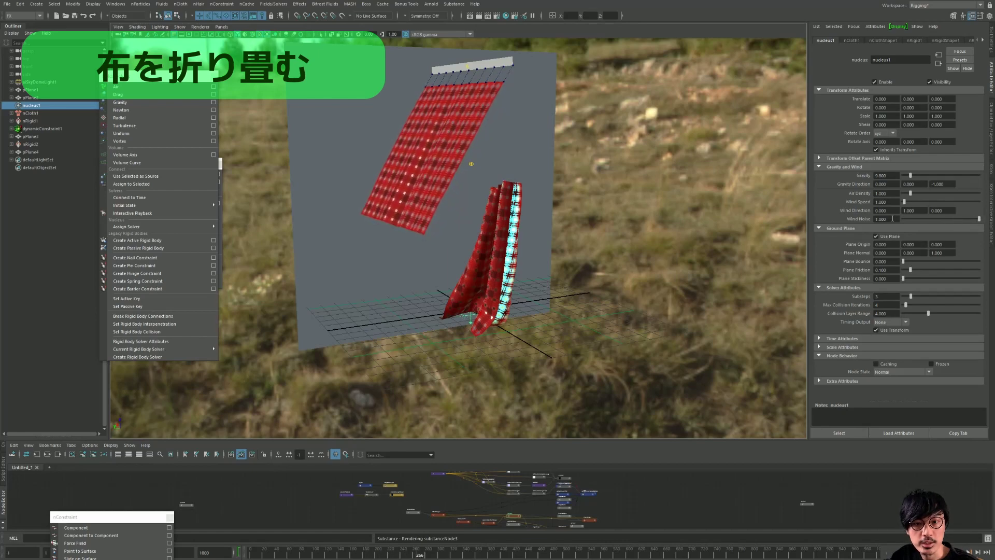
{"action": "key", "text": "Return"}
{"action": "double_click", "coordinate": [894, 219]}
{"action": "type", "text": "4.700"}
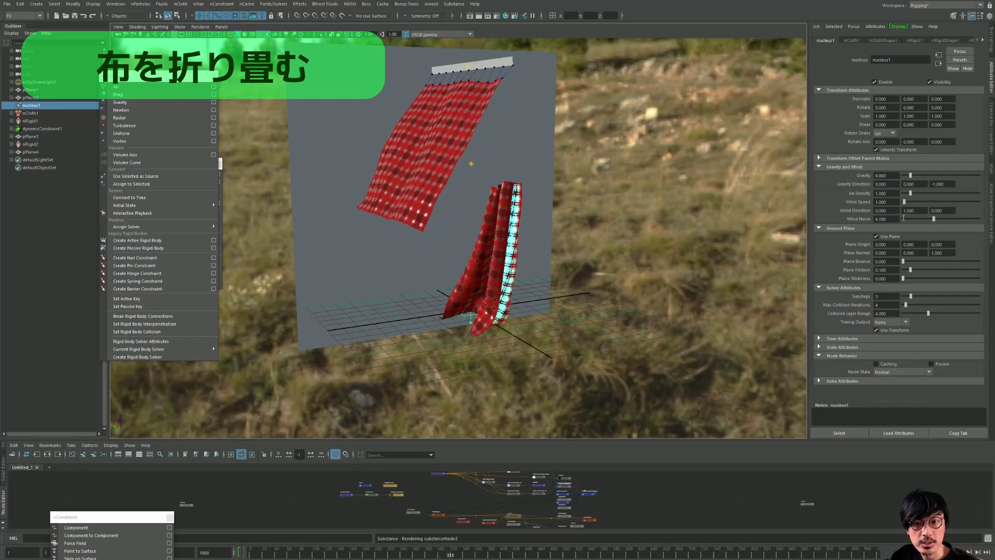
{"action": "type", "text": "1.8"}
{"action": "key", "text": "Return"}
{"action": "type", "text": "1.1"}
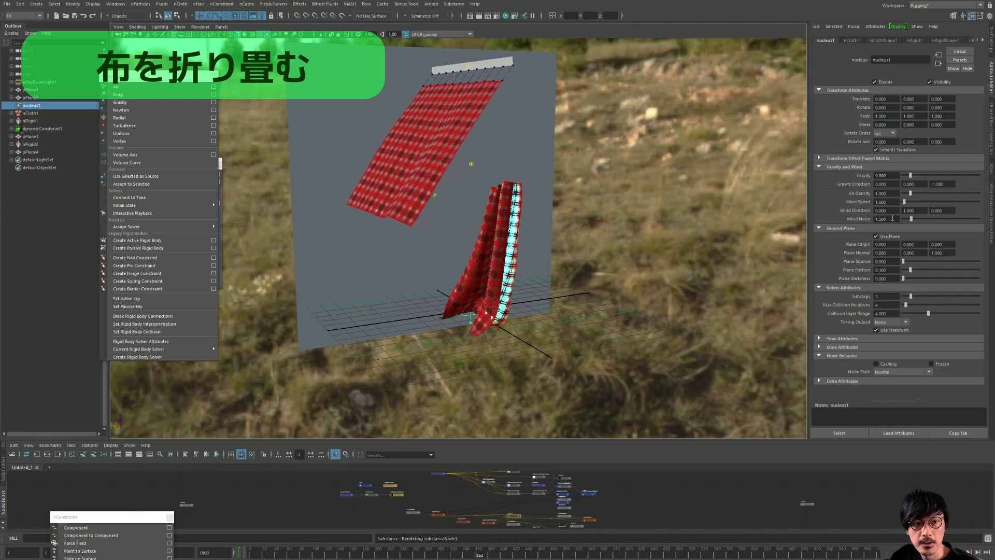
{"action": "key", "text": "Return"}
Set the solver's Wind Speed to 0.5.
{"action": "double_click", "coordinate": [893, 202]}
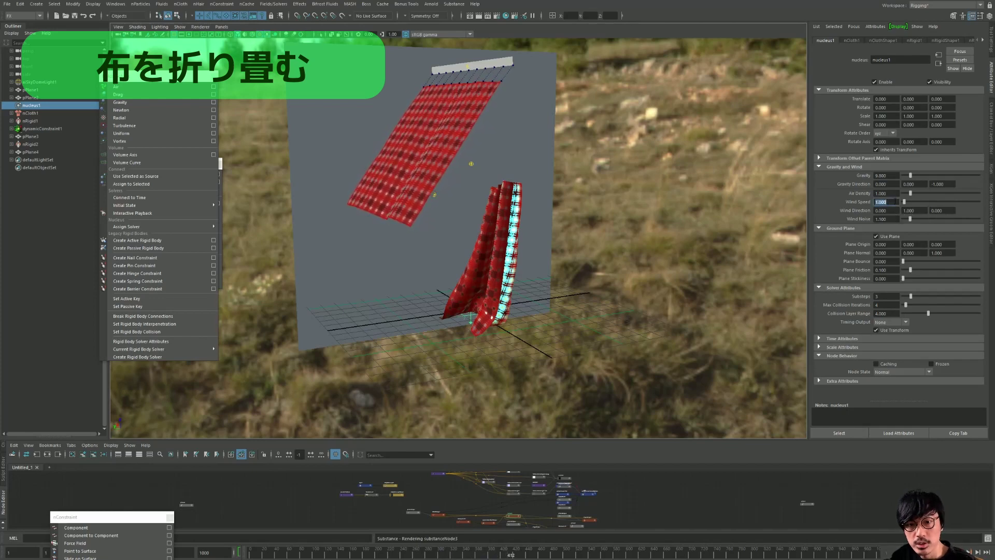
{"action": "type", "text": "5"}
{"action": "key", "text": "Return"}
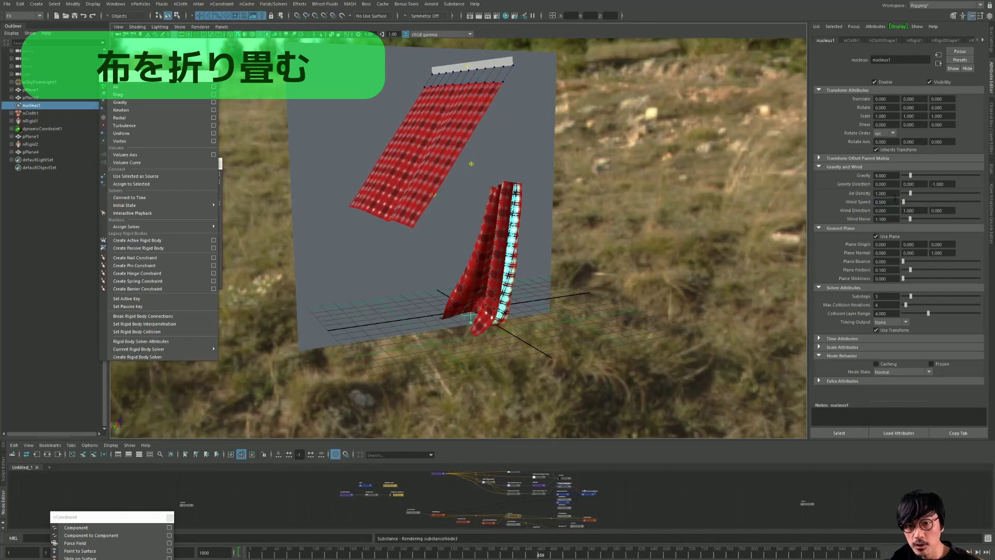
{"action": "mouse_move", "coordinate": [566, 177]}
{"action": "left_mouse_down", "text": "alt"}
{"action": "mouse_move", "coordinate": [520, 121]}
{"action": "mouse_move", "coordinate": [415, 146]}
{"action": "left_mouse_up", "text": "alt"}
{"action": "left_click", "coordinate": [520, 121]}
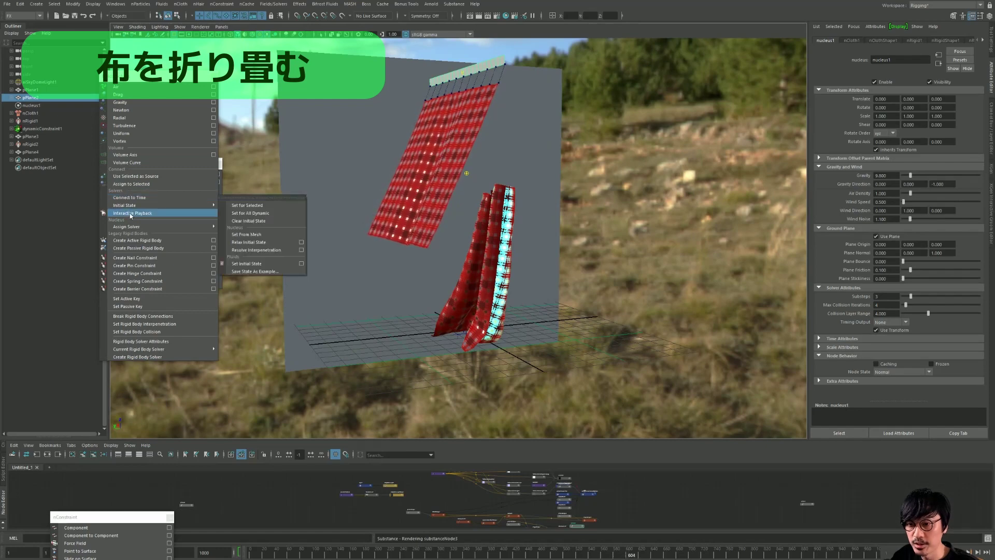
Scale the rigid bar shorter so the left cloth gathers, orbiting to check the folds.
{"action": "mouse_move", "coordinate": [430, 208]}
{"action": "left_mouse_down", "text": "alt"}
{"action": "mouse_move", "coordinate": [429, 69]}
{"action": "mouse_move", "coordinate": [411, 175]}
{"action": "mouse_move", "coordinate": [527, 171]}
{"action": "left_mouse_up", "text": "alt"}
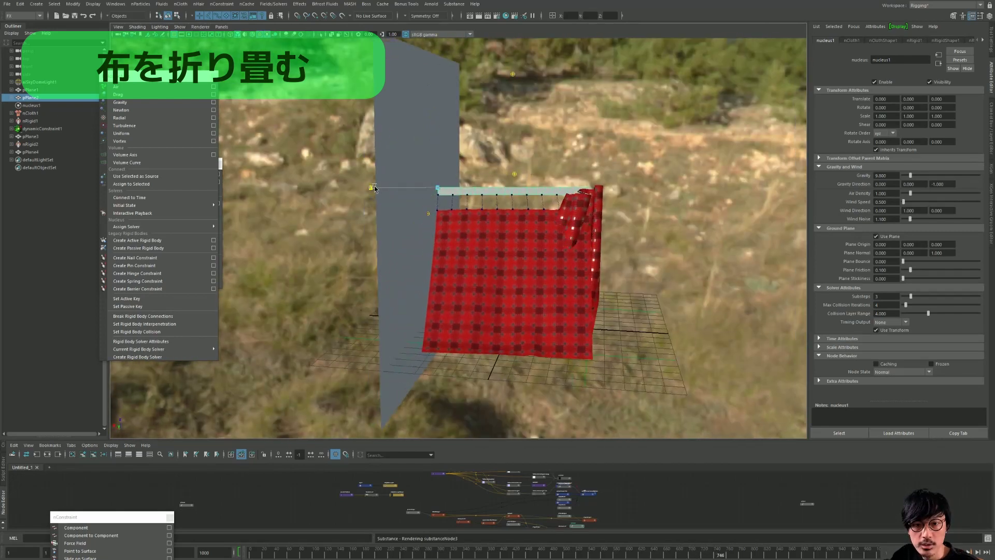
{"action": "left_click_drag", "start_coordinate": [374, 189], "coordinate": [415, 189]}
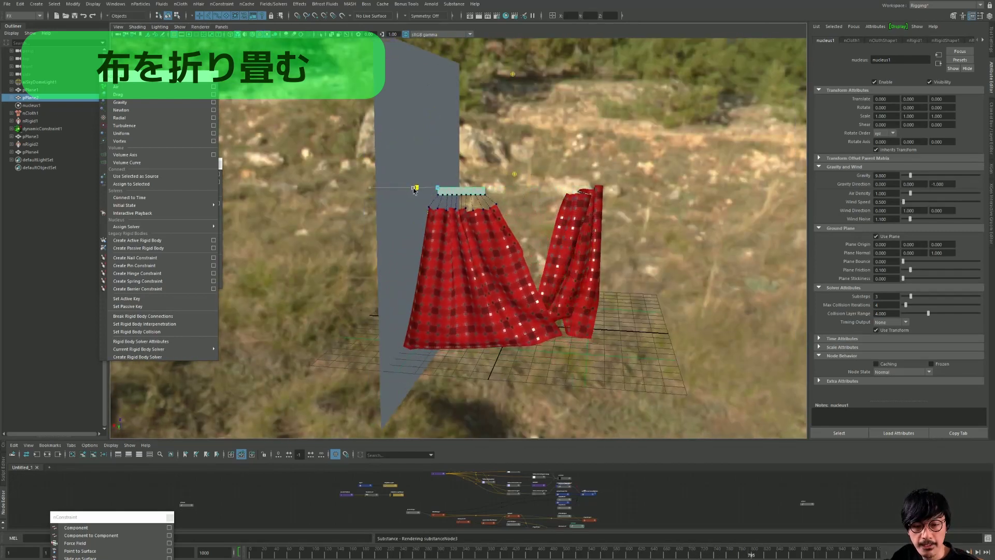
{"action": "left_click_drag", "start_coordinate": [549, 214], "coordinate": [724, 210], "text": "alt"}
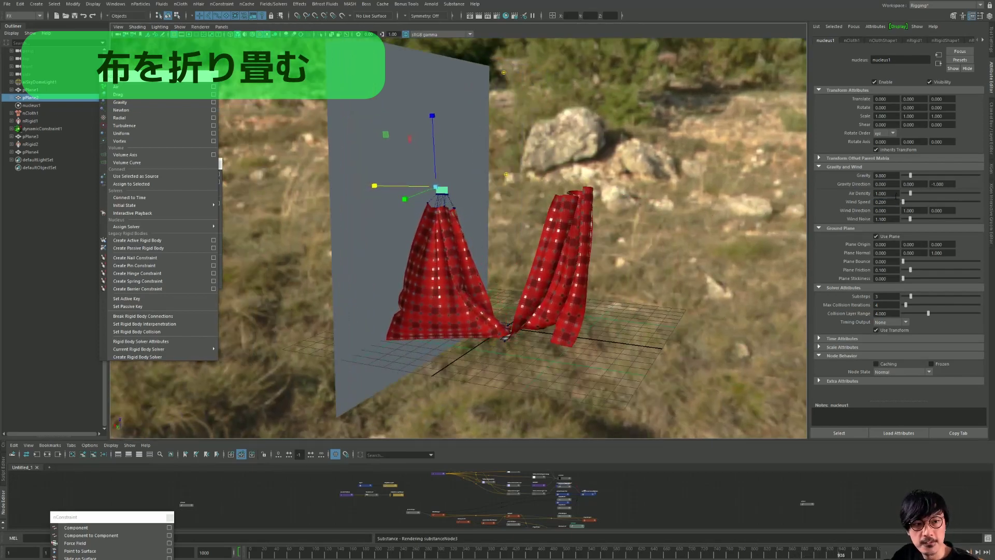
{"action": "mouse_move", "coordinate": [625, 216]}
{"action": "left_mouse_down", "text": "alt"}
{"action": "mouse_move", "coordinate": [699, 212]}
{"action": "mouse_move", "coordinate": [674, 212]}
{"action": "left_mouse_up", "text": "alt"}
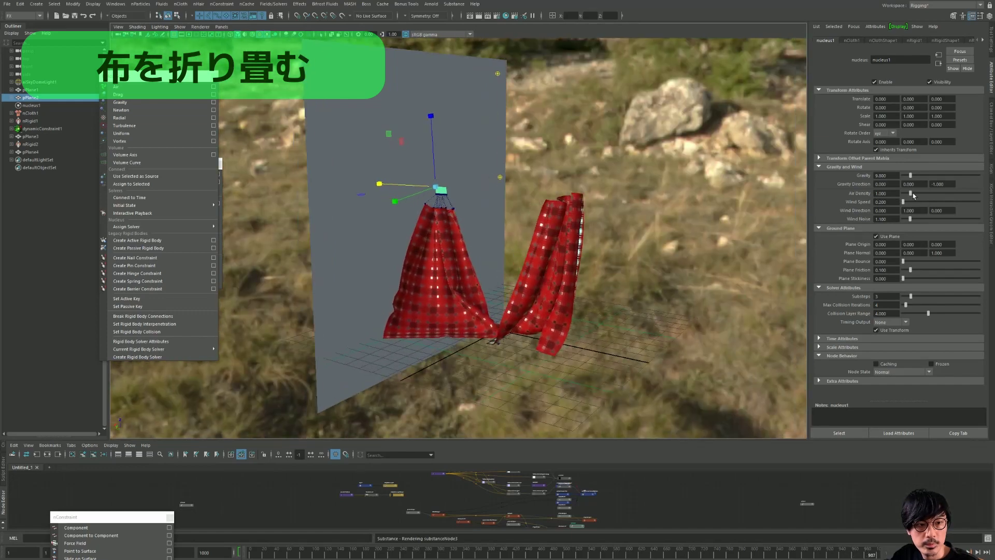
{"action": "left_click_drag", "start_coordinate": [579, 177], "coordinate": [561, 195], "text": "alt"}
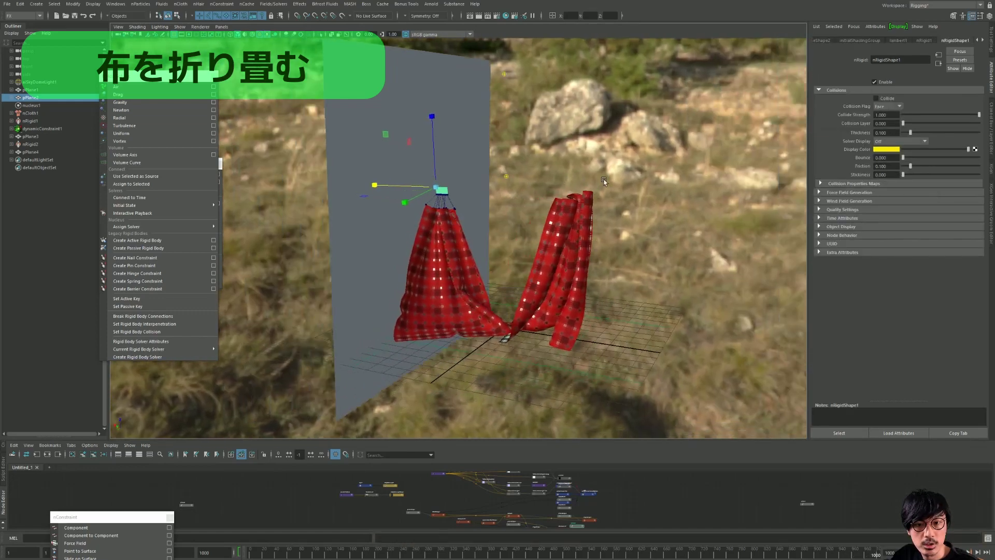
{"action": "left_click_drag", "start_coordinate": [638, 332], "coordinate": [596, 316], "text": "alt"}
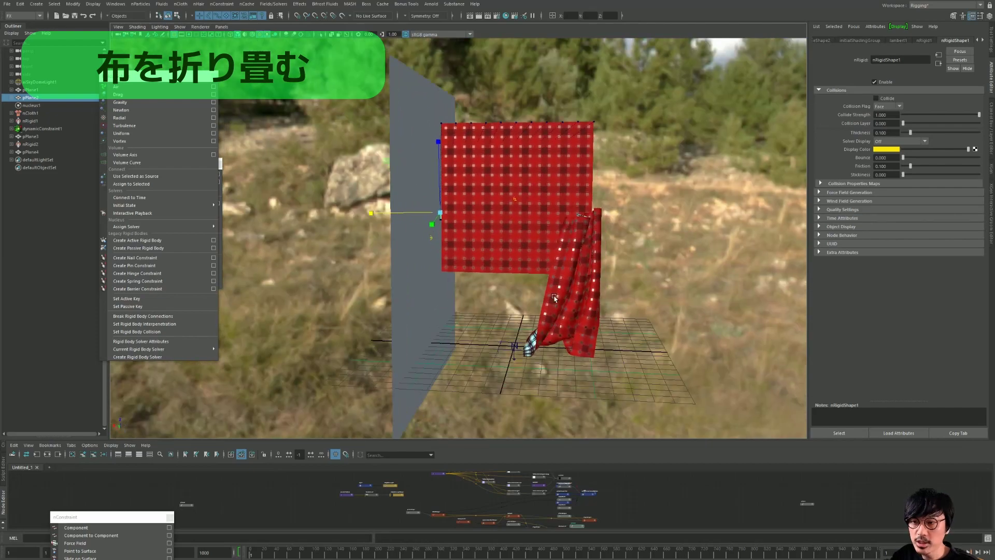
Select the draped right-hand cloth pPlane4 to show outputCloth1, and orbit around it.
{"action": "left_click", "coordinate": [589, 248]}
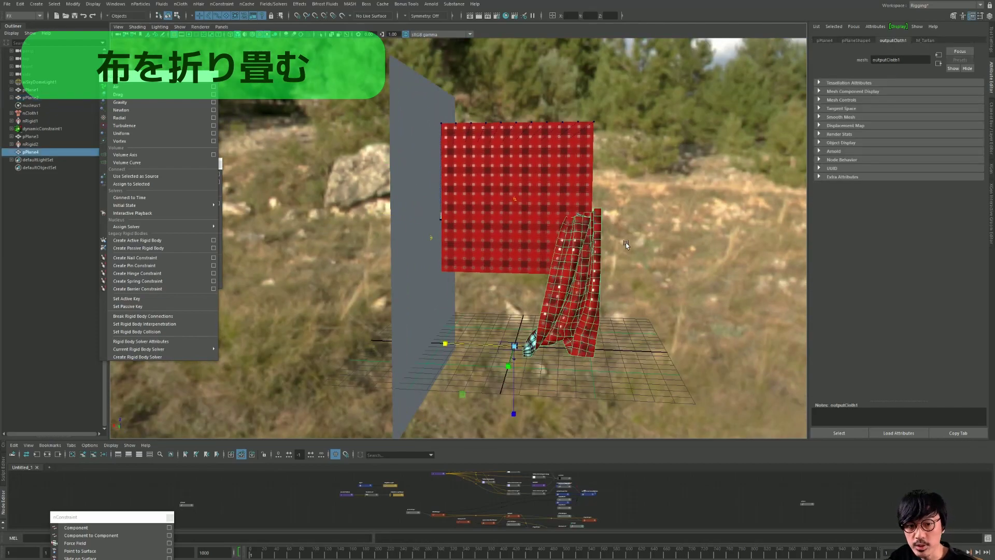
{"action": "left_click_drag", "start_coordinate": [589, 248], "coordinate": [592, 251], "text": "alt"}
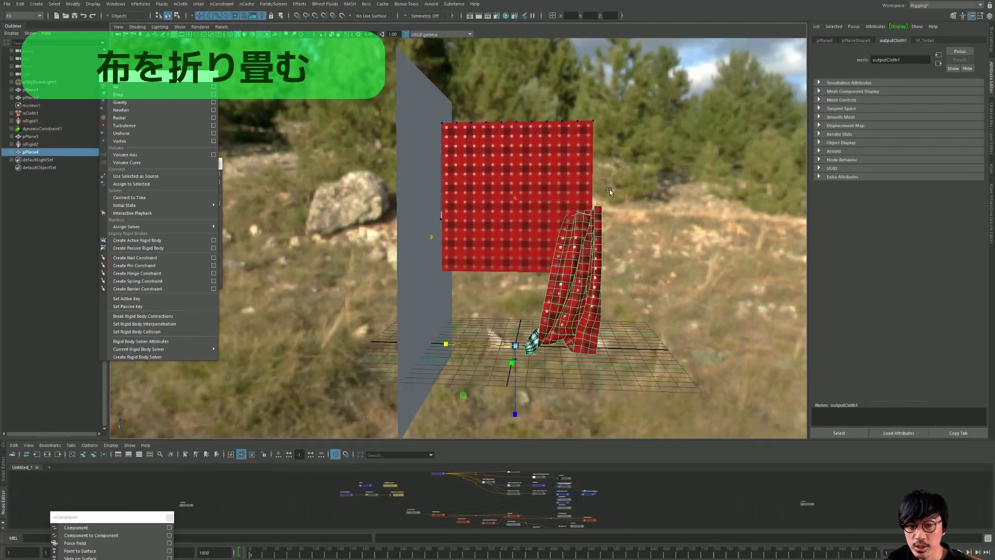
{"action": "mouse_move", "coordinate": [532, 160]}
{"action": "left_mouse_down", "text": "alt"}
{"action": "mouse_move", "coordinate": [481, 180]}
{"action": "mouse_move", "coordinate": [492, 179]}
{"action": "mouse_move", "coordinate": [465, 206]}
{"action": "mouse_move", "coordinate": [448, 204]}
{"action": "left_mouse_up", "text": "alt"}
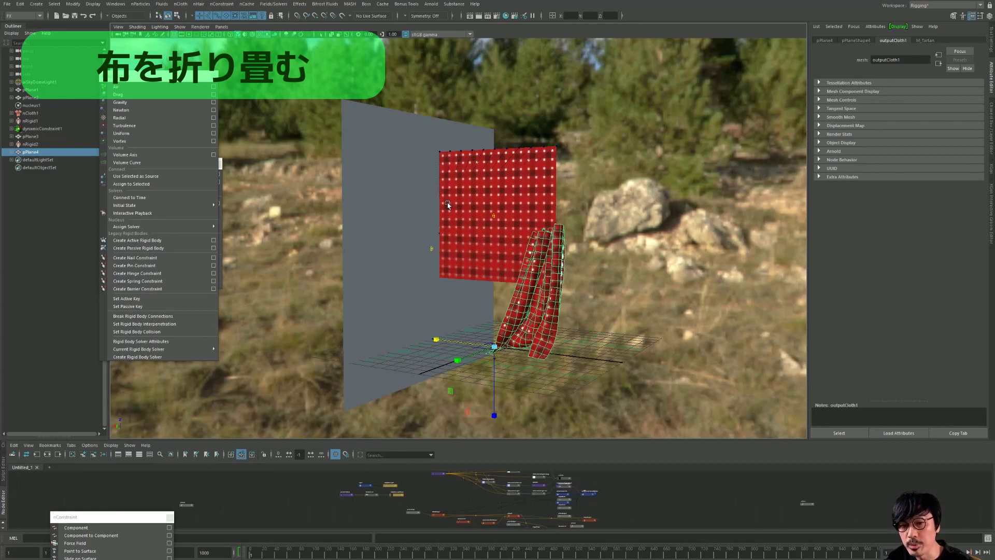
{"action": "mouse_move", "coordinate": [448, 205]}
{"action": "left_mouse_down", "text": "alt"}
{"action": "mouse_move", "coordinate": [474, 204]}
{"action": "mouse_move", "coordinate": [471, 237]}
{"action": "left_mouse_up", "text": "alt"}
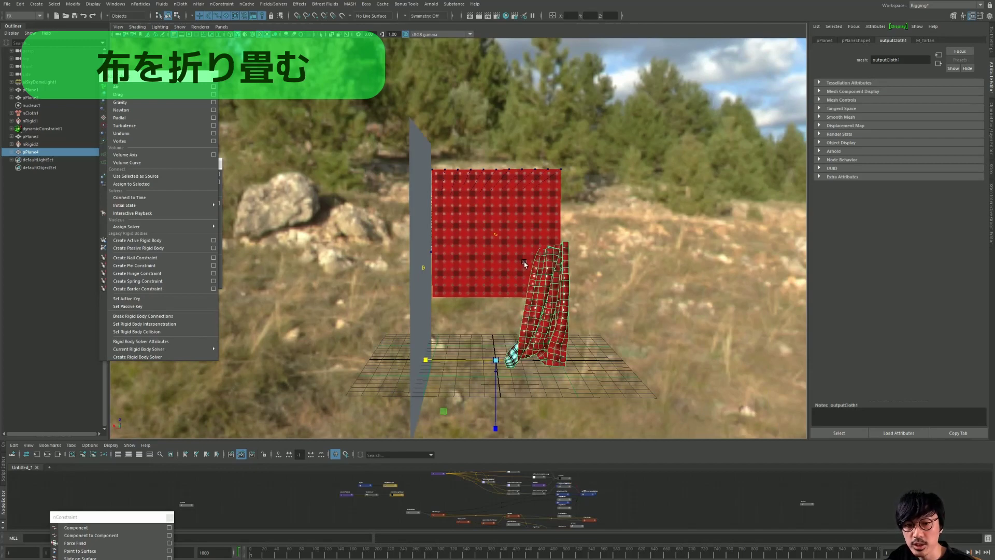
{"action": "left_click_drag", "start_coordinate": [524, 264], "coordinate": [519, 267], "text": "alt"}
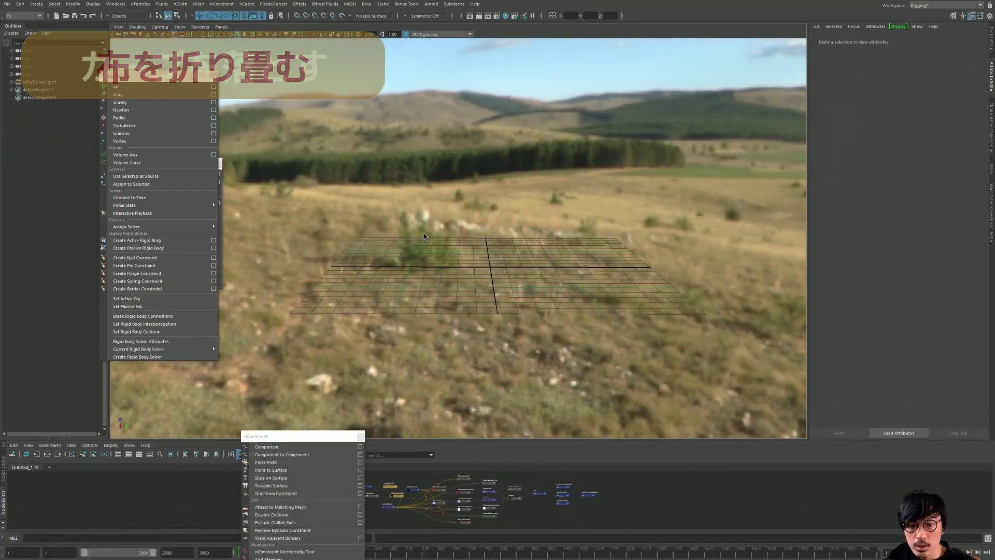
Create a small polygon plane pPlane1 at the origin and rotate it flat.
{"action": "left_click_drag", "start_coordinate": [424, 235], "coordinate": [459, 200], "text": "alt"}
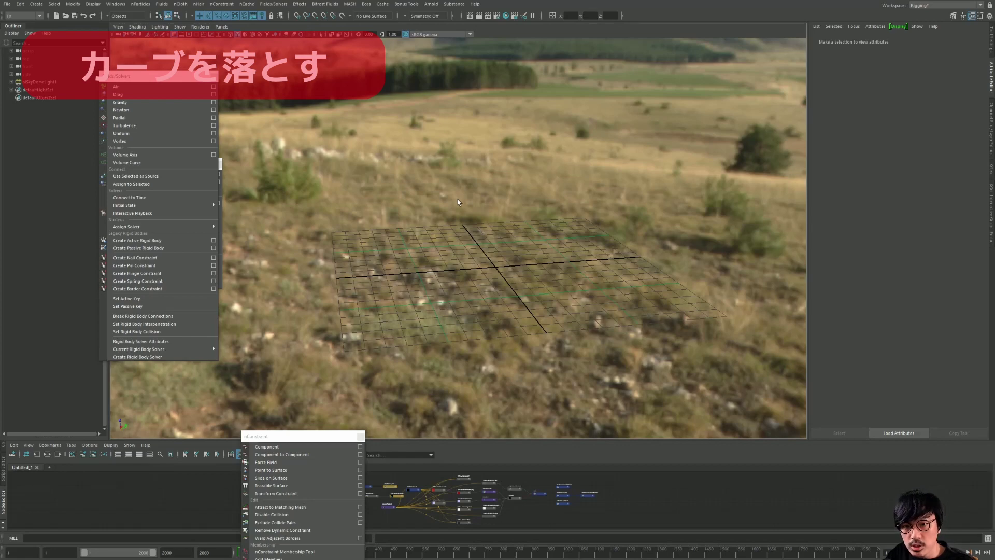
{"action": "left_click_drag", "start_coordinate": [458, 202], "coordinate": [284, 251], "text": "alt"}
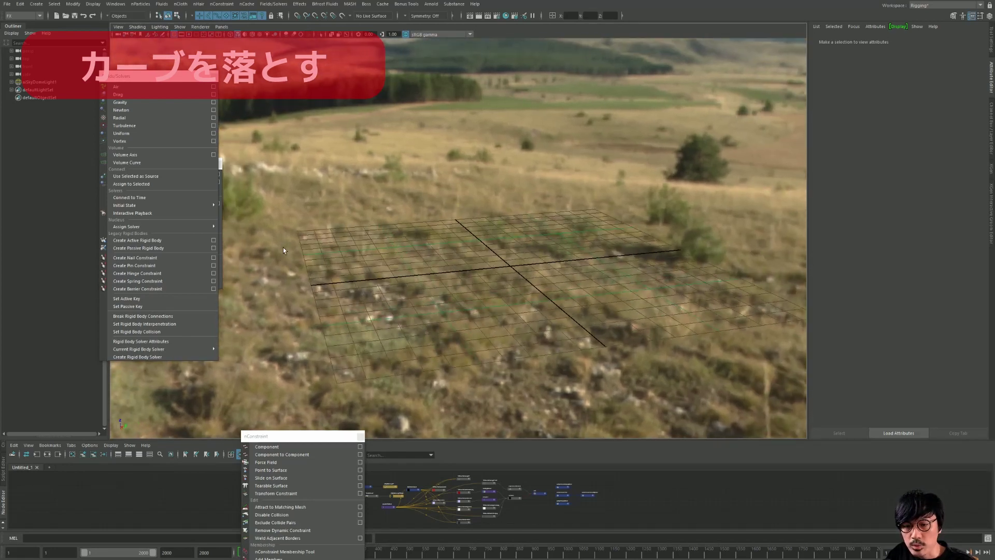
{"action": "right_click_drag", "start_coordinate": [479, 257], "coordinate": [520, 234], "text": "shift"}
{"action": "mouse_move", "coordinate": [520, 234]}
{"action": "left_mouse_down", "text": "alt"}
{"action": "mouse_move", "coordinate": [501, 236]}
{"action": "mouse_move", "coordinate": [545, 244]}
{"action": "left_mouse_up", "text": "alt"}
{"action": "key", "text": "e"}
{"action": "key", "text": "space"}
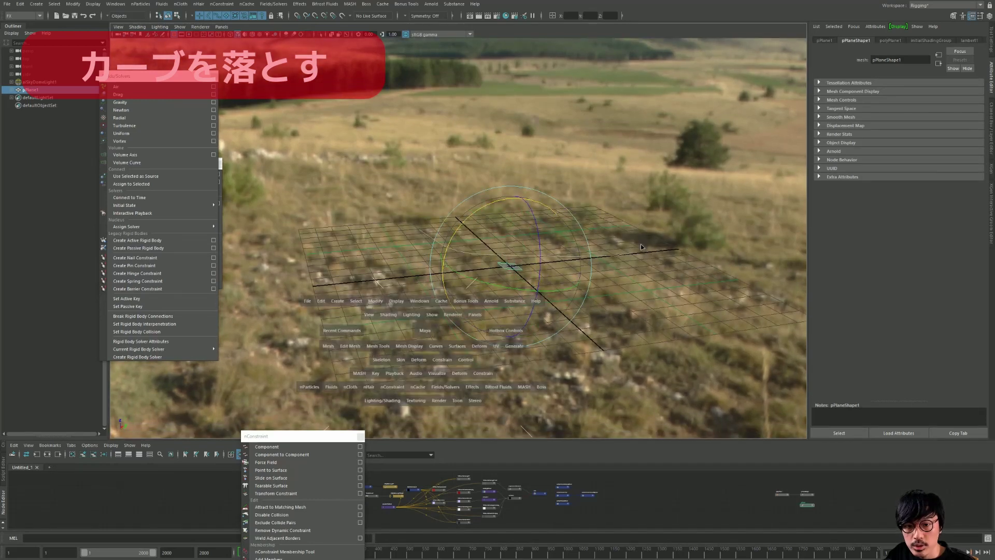
{"action": "left_click_drag", "start_coordinate": [641, 247], "coordinate": [616, 234], "text": "alt"}
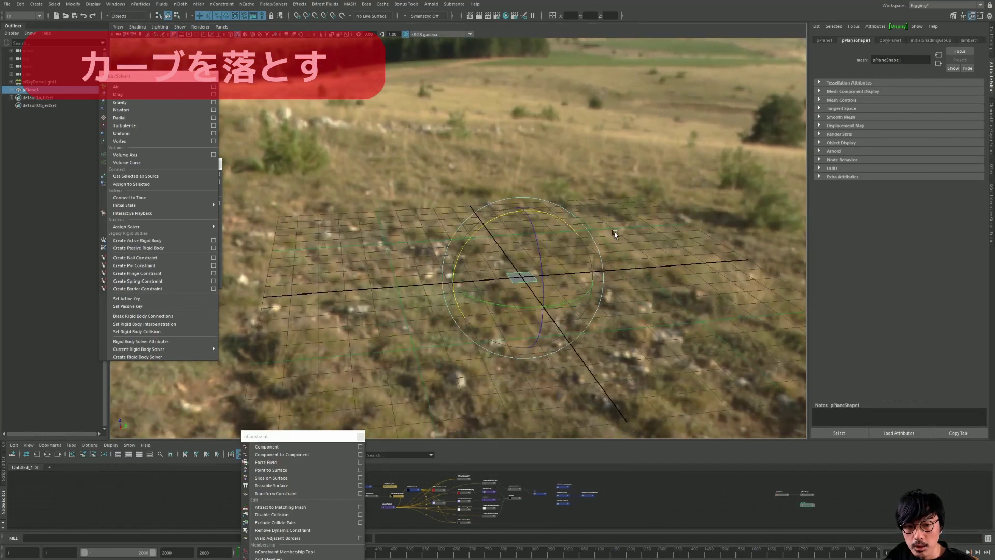
{"action": "left_click", "coordinate": [633, 241]}
{"action": "left_click_drag", "start_coordinate": [375, 214], "coordinate": [181, 126], "text": "alt"}
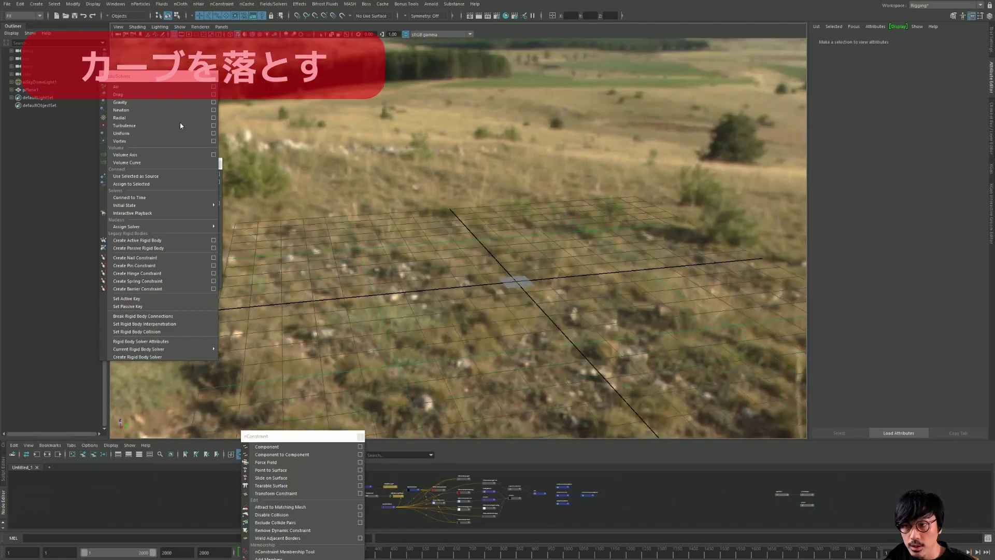
{"action": "left_click", "coordinate": [45, 5]}
{"action": "mouse_move", "coordinate": [54, 62]}
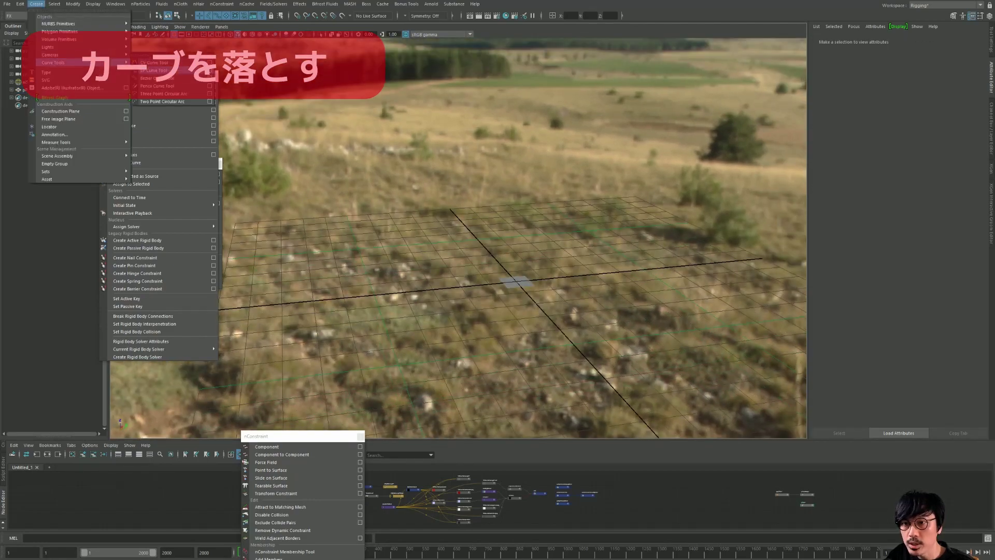
Draw a straight two-point EP curve across the grid.
{"action": "left_click", "coordinate": [156, 70]}
{"action": "left_click_drag", "start_coordinate": [467, 234], "coordinate": [404, 187], "text": "alt"}
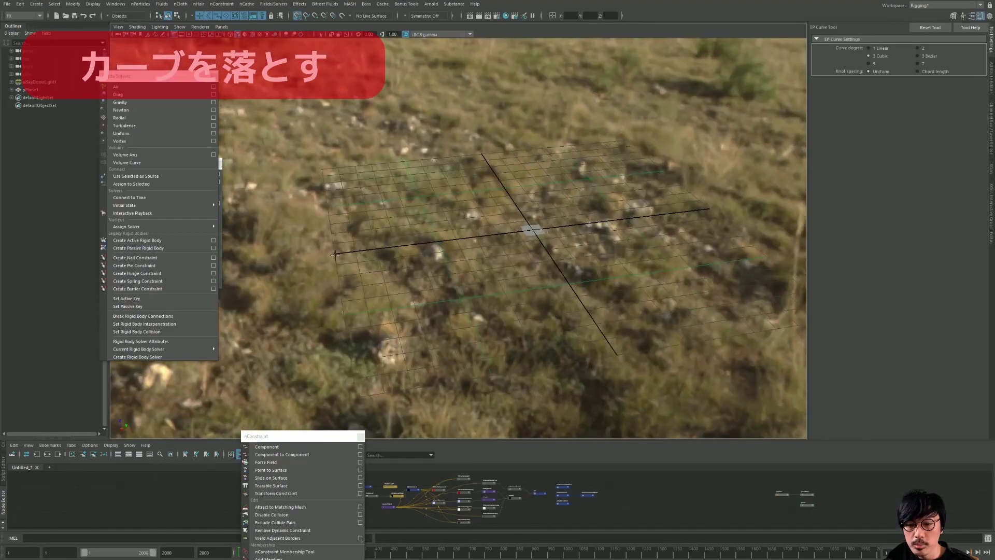
{"action": "left_click", "coordinate": [474, 241]}
{"action": "mouse_move", "coordinate": [710, 208]}
{"action": "left_mouse_down", "text": "alt"}
{"action": "mouse_move", "coordinate": [518, 223]}
{"action": "mouse_move", "coordinate": [311, 280]}
{"action": "left_mouse_up", "text": "alt"}
{"action": "key", "text": "Return"}
{"action": "key", "text": "w"}
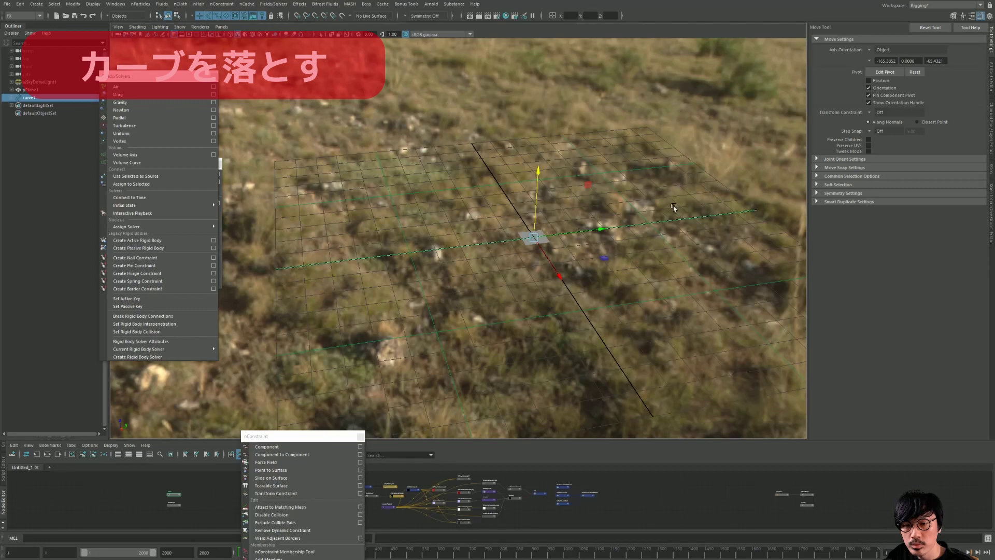
Lift curve1 well above the grid and the small plane.
{"action": "mouse_move", "coordinate": [674, 208]}
{"action": "left_mouse_down", "text": "alt"}
{"action": "mouse_move", "coordinate": [669, 222]}
{"action": "mouse_move", "coordinate": [584, 239]}
{"action": "left_mouse_up", "text": "alt"}
{"action": "mouse_move", "coordinate": [399, 254]}
{"action": "left_mouse_down", "text": "alt"}
{"action": "mouse_move", "coordinate": [412, 244]}
{"action": "mouse_move", "coordinate": [398, 244]}
{"action": "left_mouse_up", "text": "alt"}
{"action": "key", "text": "F8"}
{"action": "key", "text": "q"}
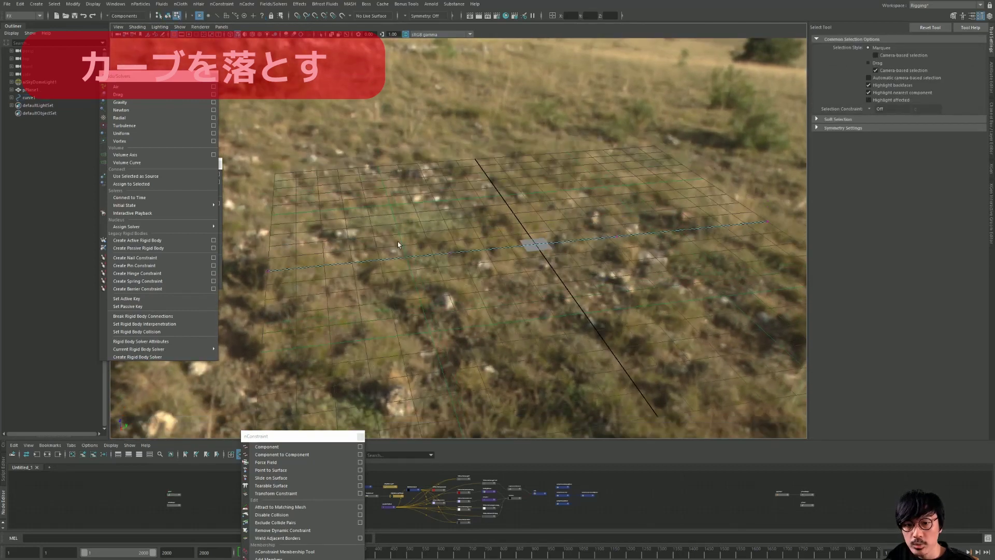
{"action": "left_click_drag", "start_coordinate": [266, 264], "coordinate": [268, 276]}
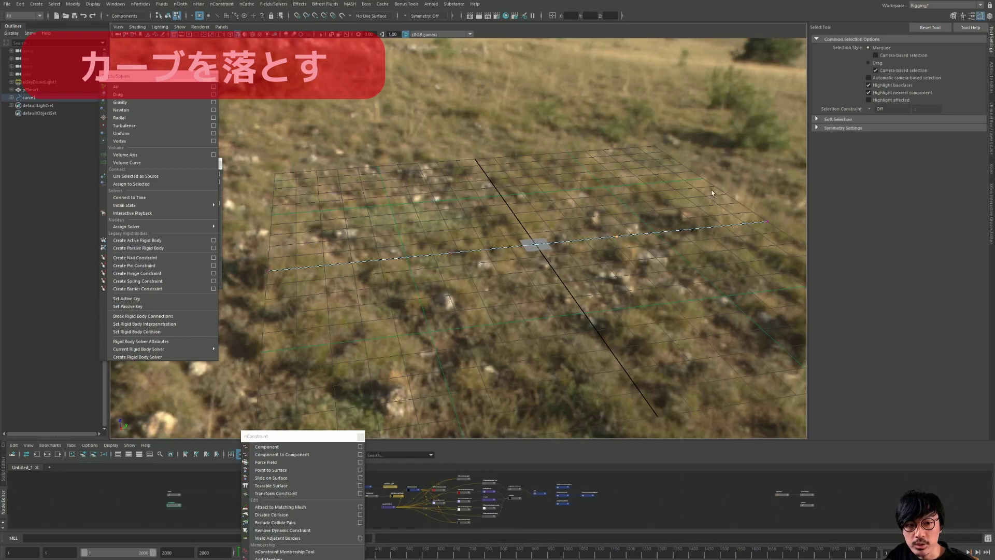
{"action": "scroll", "coordinate": [695, 231], "scroll_direction": "up", "scroll_amount": 1}
{"action": "key", "text": "w"}
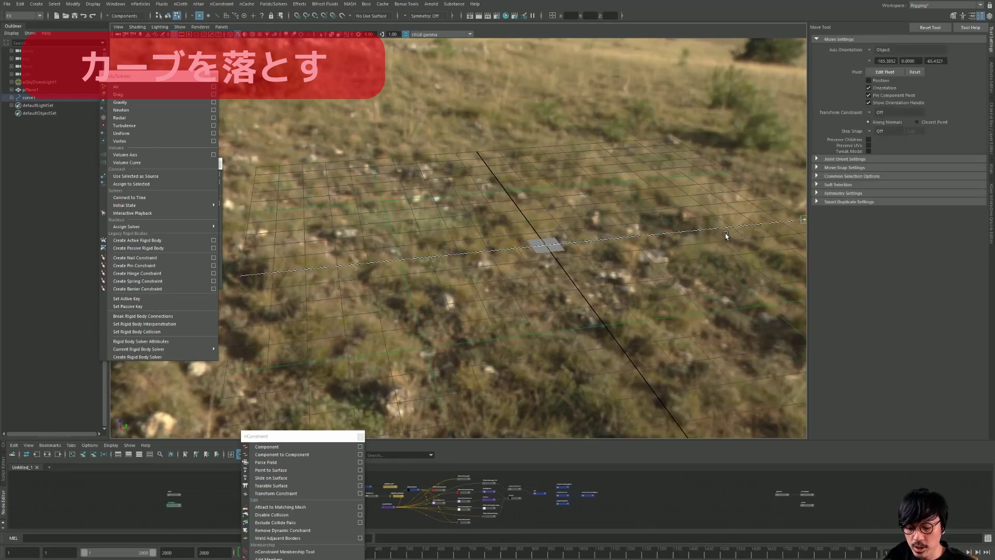
{"action": "key", "text": "F8"}
{"action": "mouse_move", "coordinate": [519, 198]}
{"action": "left_mouse_down", "text": "alt"}
{"action": "mouse_move", "coordinate": [507, 219]}
{"action": "mouse_move", "coordinate": [526, 151]}
{"action": "mouse_move", "coordinate": [488, 220]}
{"action": "mouse_move", "coordinate": [509, 202]}
{"action": "mouse_move", "coordinate": [526, 206]}
{"action": "left_mouse_up", "text": "alt"}
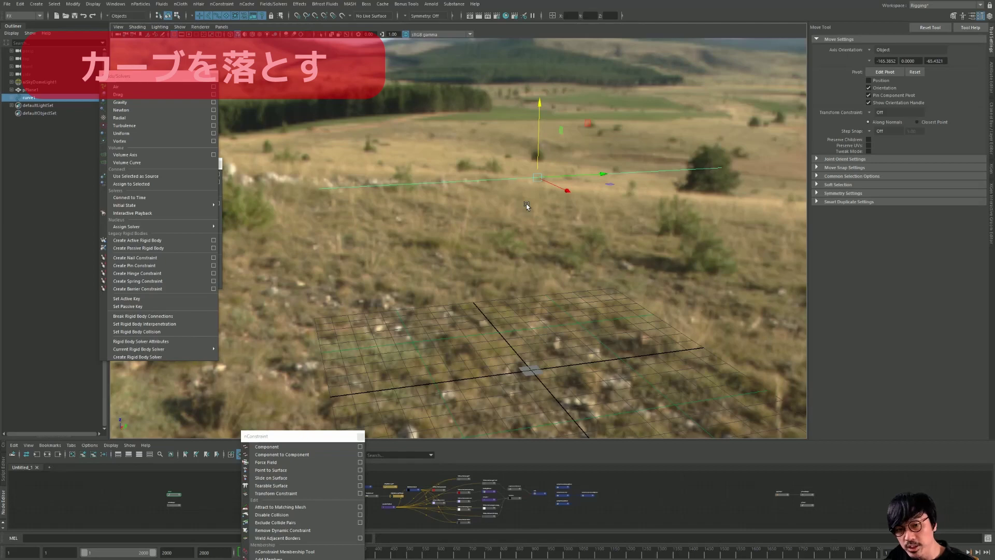
{"action": "left_click_drag", "start_coordinate": [555, 122], "coordinate": [549, 104], "text": "alt"}
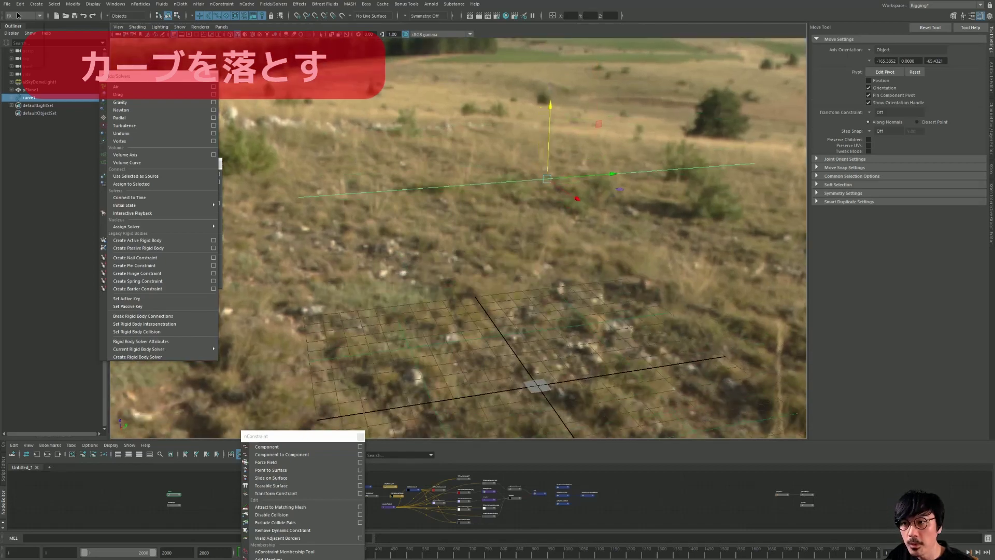
Rebuild curve1 as a uniform cubic curve with 20 spans from the Modeling menu set.
{"action": "left_click", "coordinate": [17, 15]}
{"action": "left_click", "coordinate": [239, 6]}
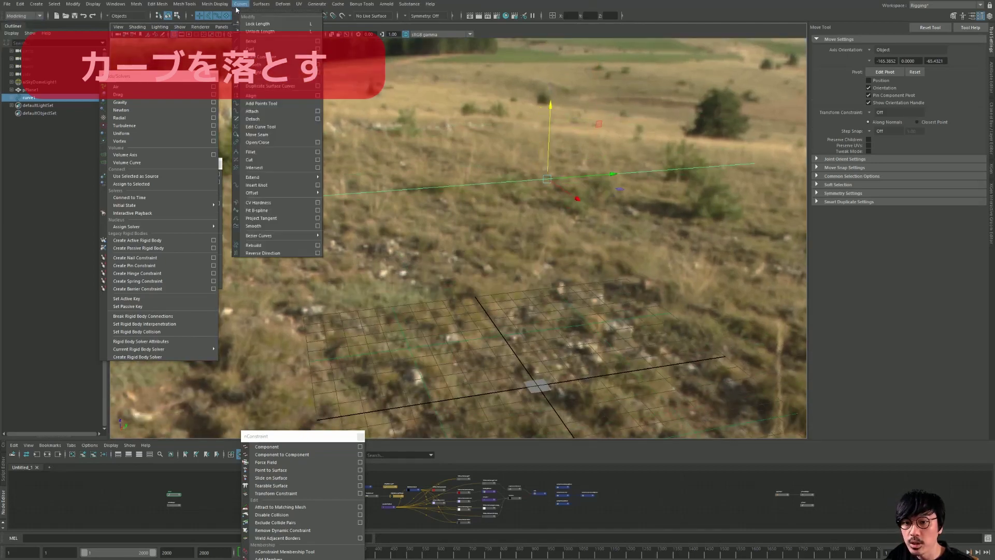
{"action": "left_click", "coordinate": [318, 246]}
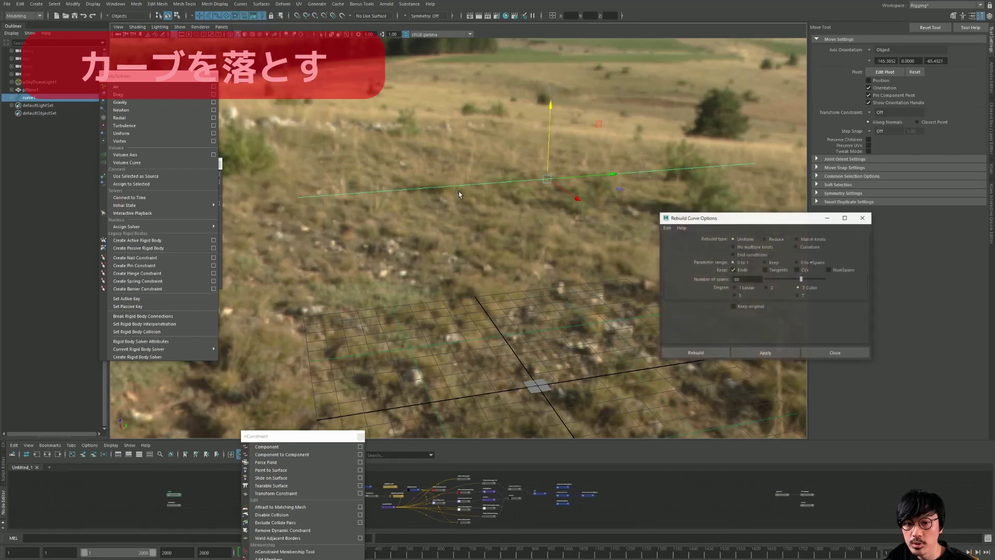
{"action": "left_click_drag", "start_coordinate": [724, 222], "coordinate": [300, 56]}
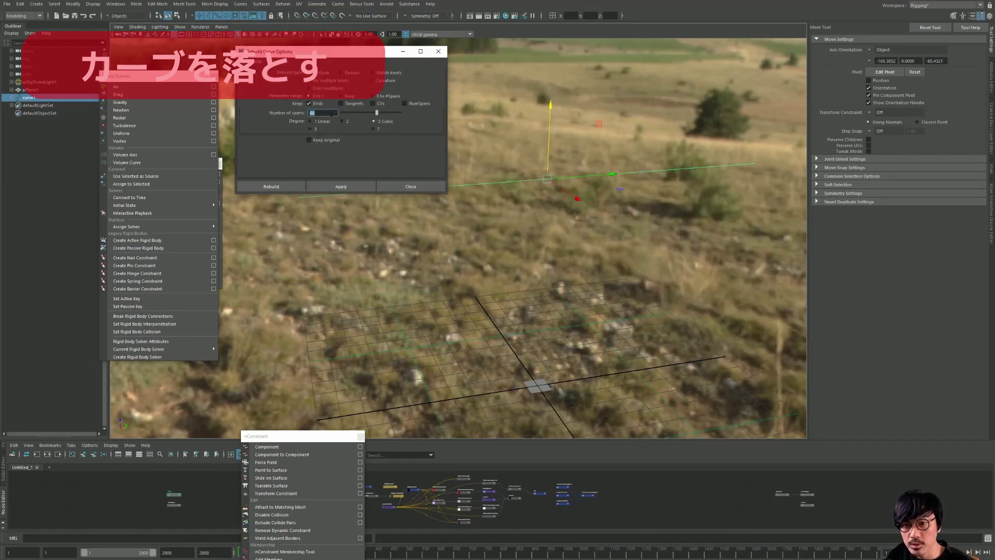
{"action": "type", "text": "10"}
{"action": "left_click", "coordinate": [341, 186]}
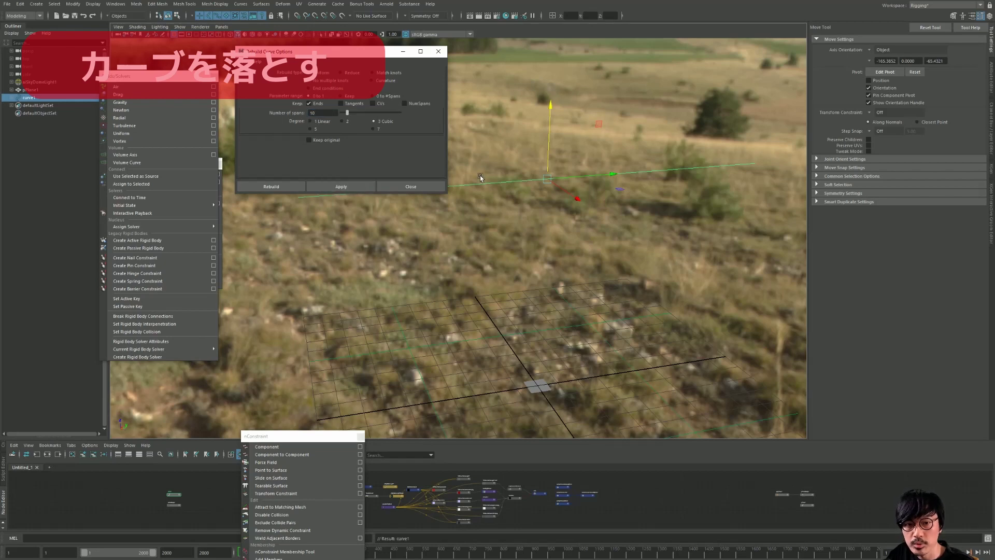
Inspect the rebuilt curve's control vertices, then reselect curve1.
{"action": "key", "text": "q"}
{"action": "middle_click_drag", "start_coordinate": [497, 180], "coordinate": [530, 242], "text": "alt"}
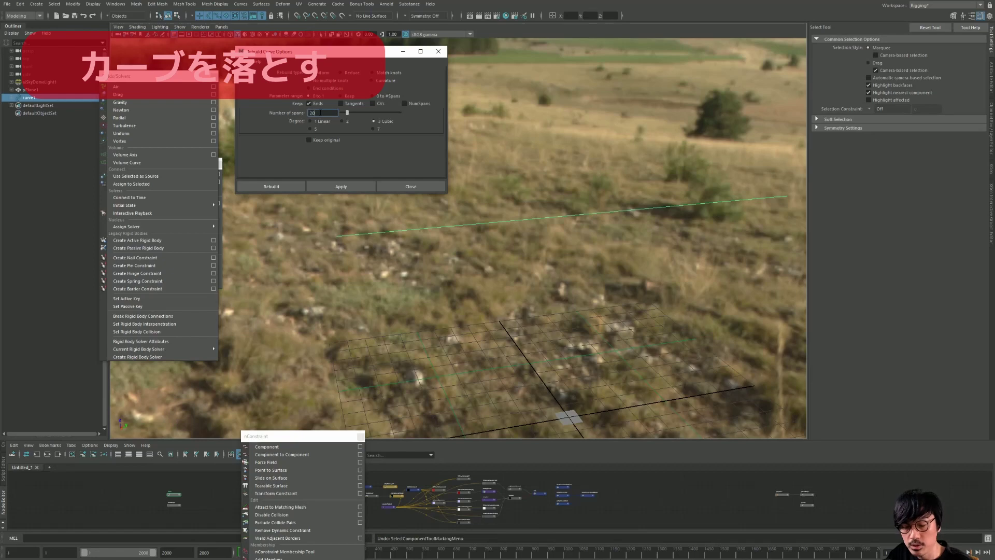
{"action": "key", "text": "F8"}
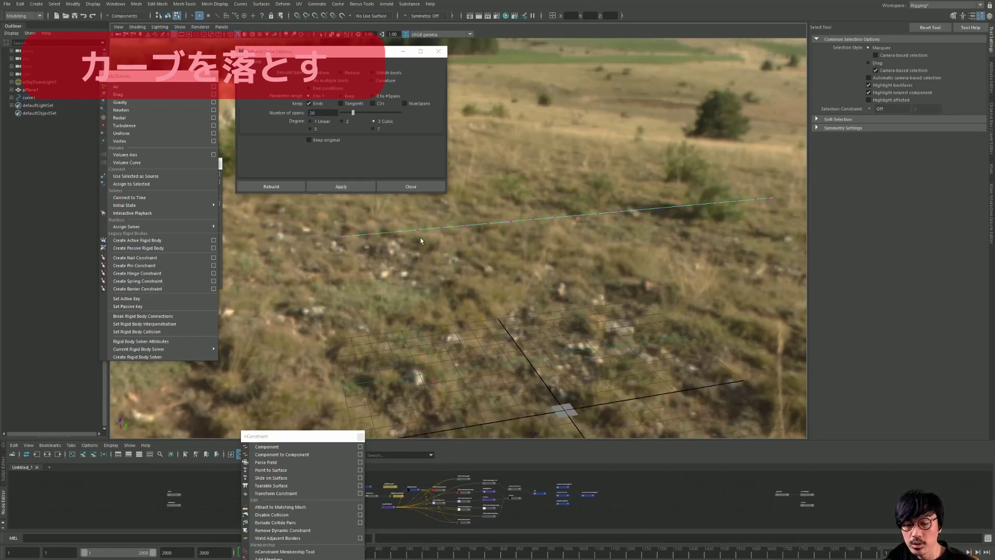
{"action": "mouse_move", "coordinate": [448, 241]}
{"action": "left_mouse_down", "text": "alt"}
{"action": "mouse_move", "coordinate": [388, 239]}
{"action": "mouse_move", "coordinate": [419, 241]}
{"action": "mouse_move", "coordinate": [453, 226]}
{"action": "mouse_move", "coordinate": [449, 170]}
{"action": "left_mouse_up", "text": "alt"}
{"action": "key", "text": "F8"}
{"action": "key", "text": "F8"}
{"action": "key", "text": "F8"}
{"action": "left_click", "coordinate": [474, 195]}
{"action": "left_click_drag", "start_coordinate": [356, 57], "coordinate": [179, 89]}
{"action": "left_click_drag", "start_coordinate": [451, 207], "coordinate": [455, 229], "text": "alt"}
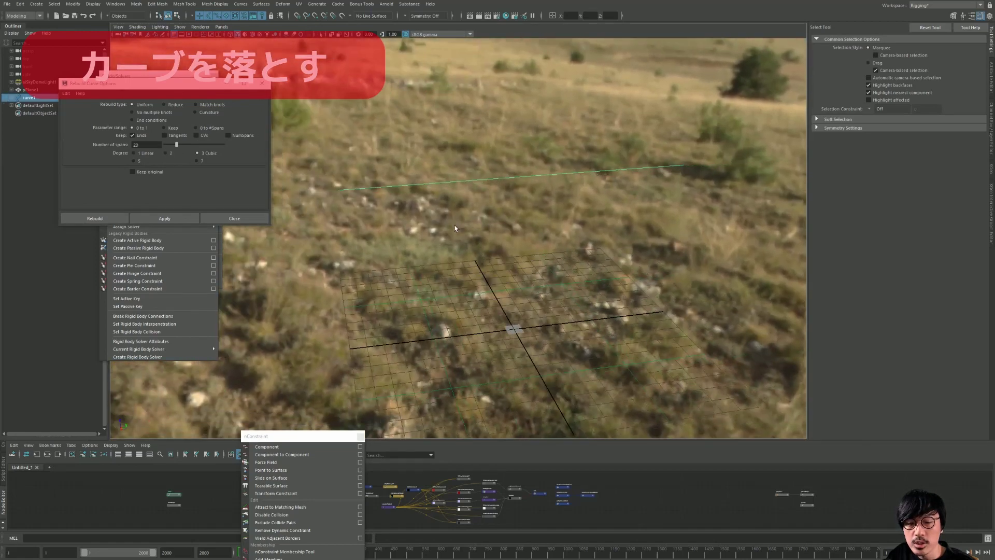
Switch to the FX menu set and close the Rebuild Curve Options window.
{"action": "left_click", "coordinate": [8, 17]}
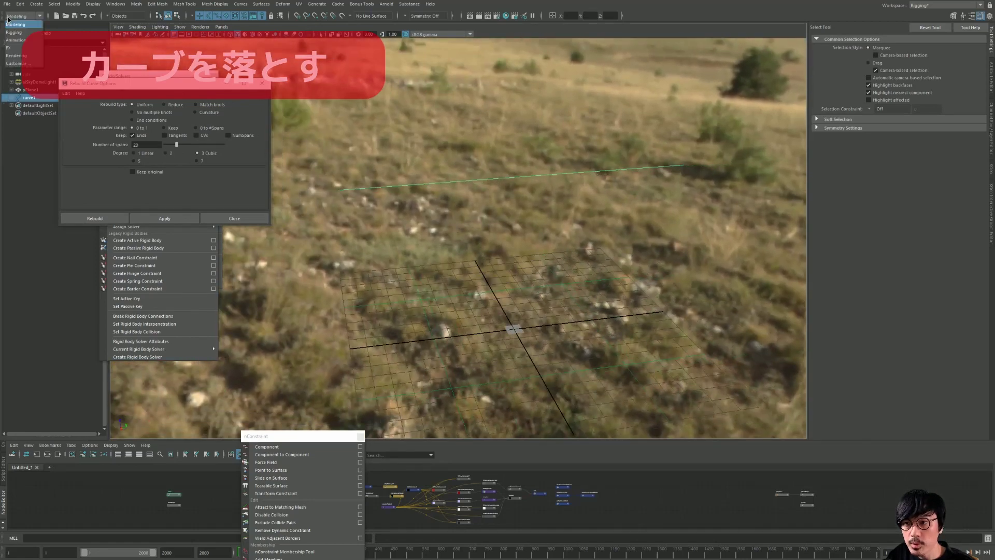
{"action": "left_click", "coordinate": [16, 48]}
{"action": "left_click", "coordinate": [259, 85]}
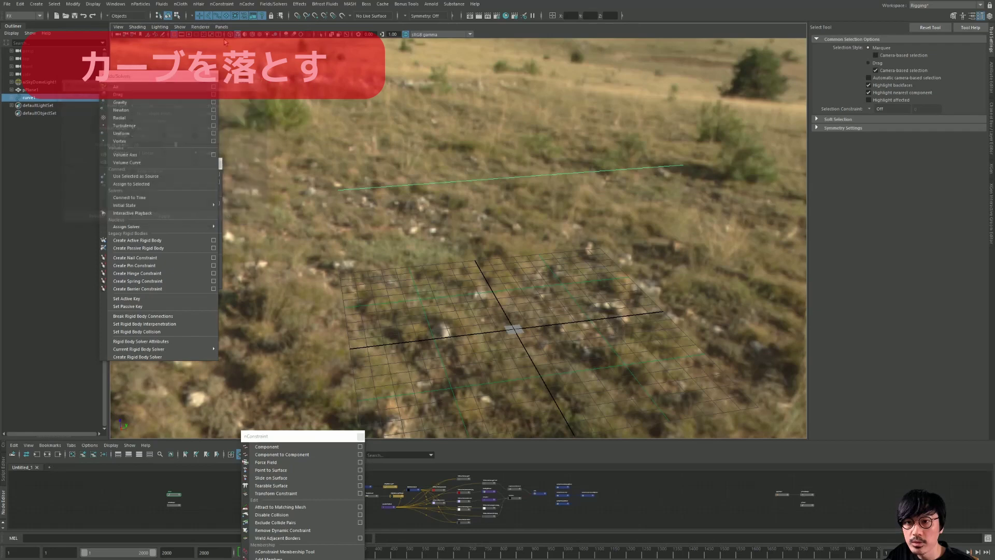
{"action": "left_click_drag", "start_coordinate": [175, 78], "coordinate": [107, 157]}
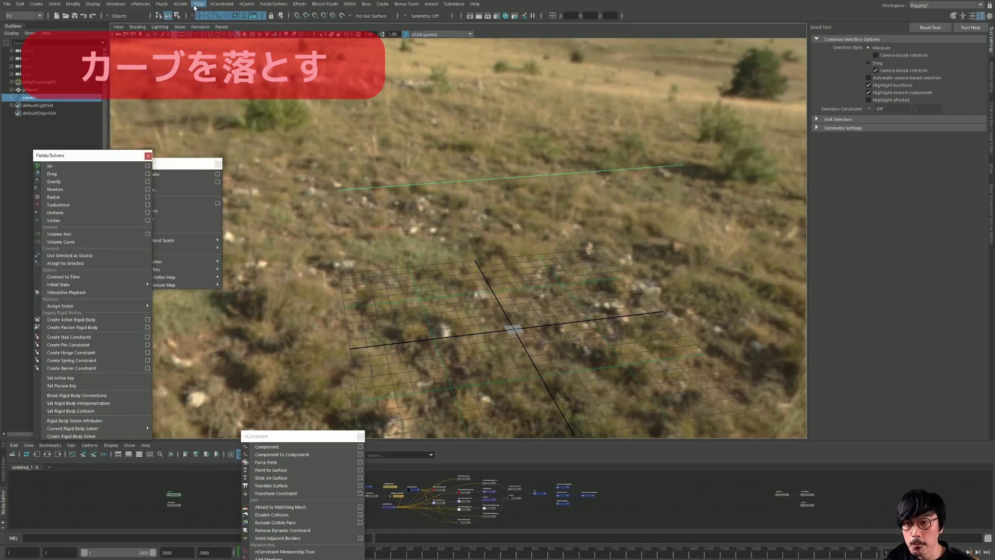
Apply nHair > Make Curves Dynamic to the rebuilt curve, creating hairSystem1 and its follicle.
{"action": "left_click", "coordinate": [197, 4]}
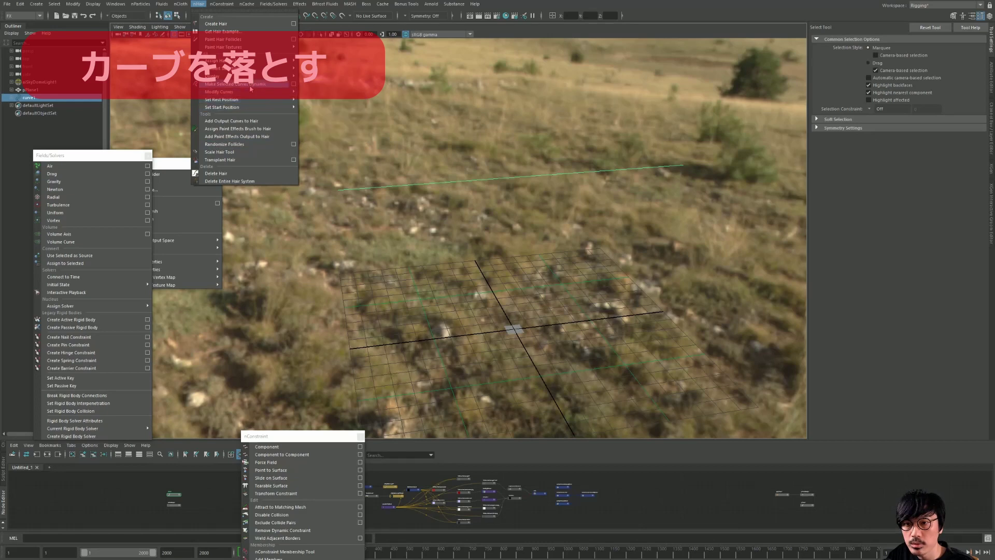
{"action": "left_click", "coordinate": [296, 85]}
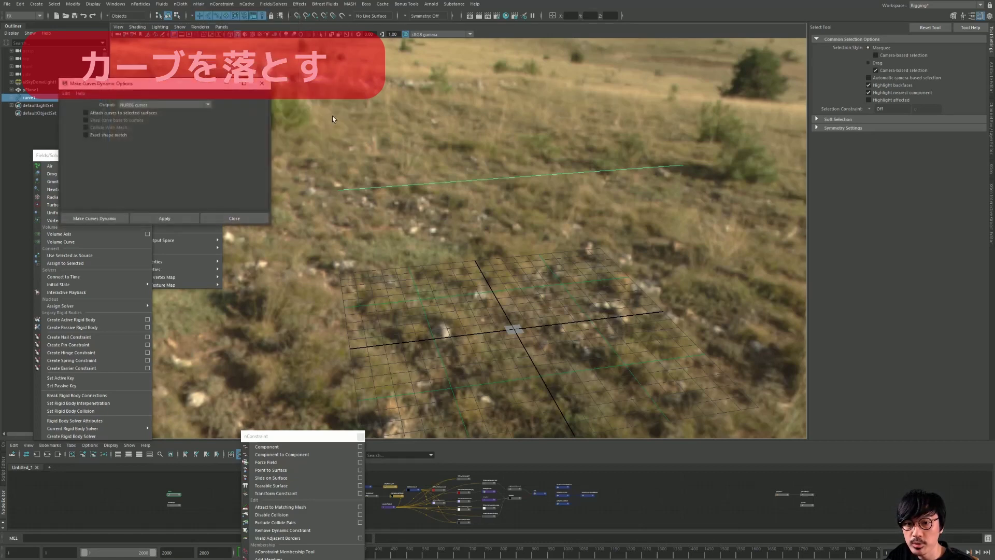
{"action": "left_click_drag", "start_coordinate": [144, 90], "coordinate": [225, 76]}
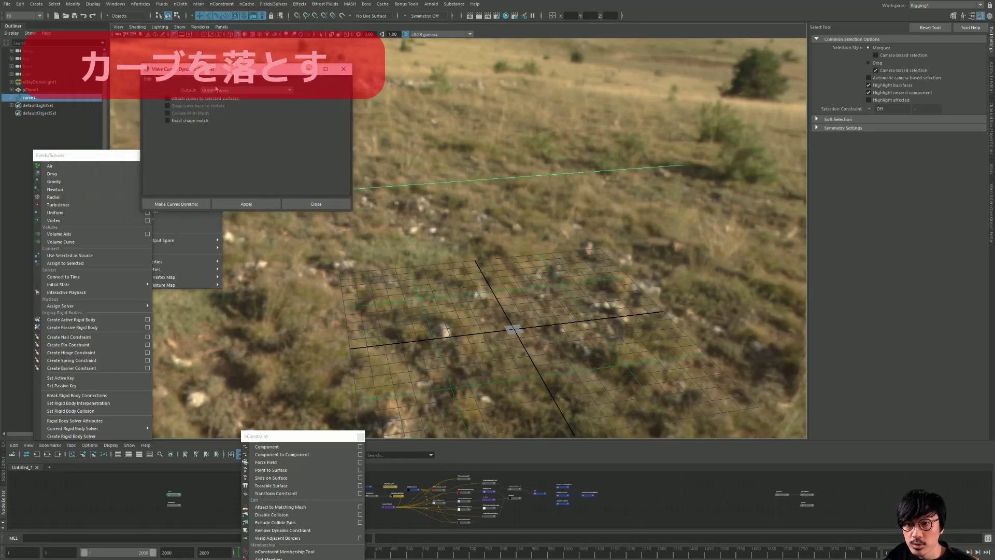
{"action": "left_click", "coordinate": [255, 204]}
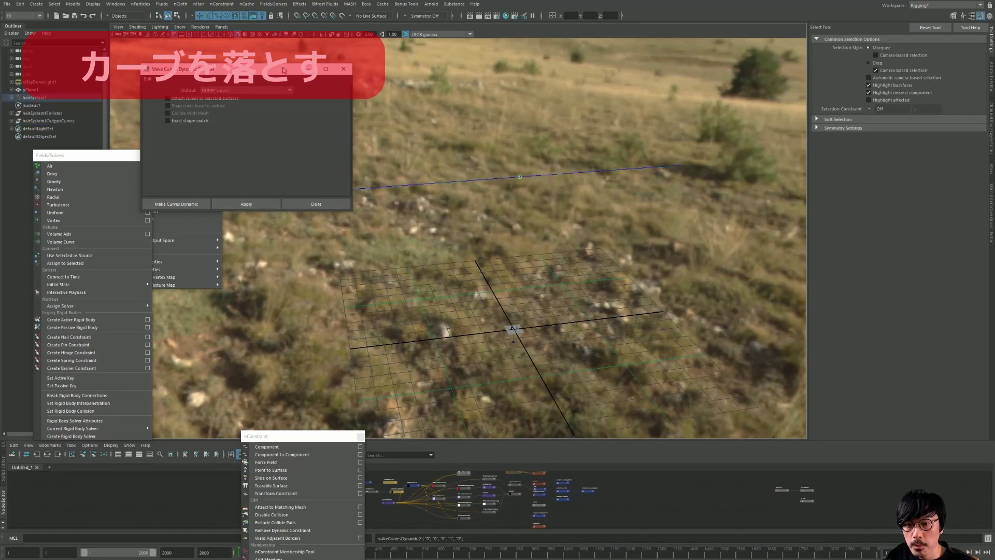
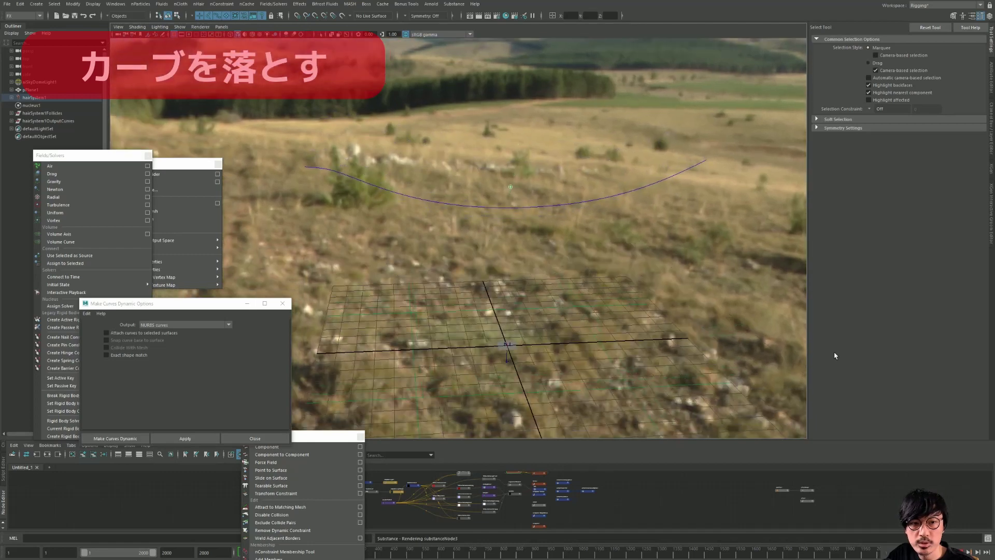
Hide the photo-backdrop layer1 and replay the nHair simulation from the first frame.
{"action": "left_click_drag", "start_coordinate": [663, 308], "coordinate": [620, 272], "text": "alt"}
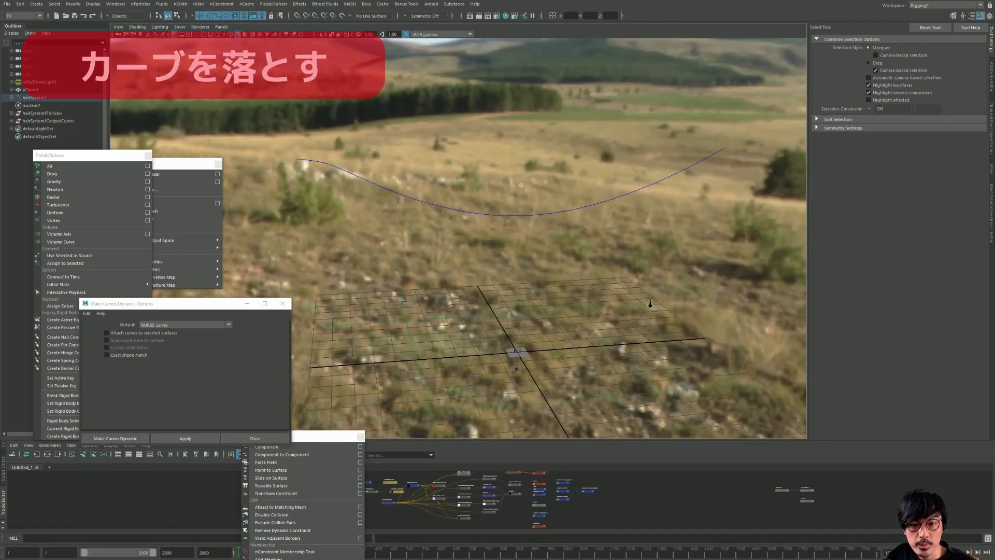
{"action": "key", "text": "ctrl+a"}
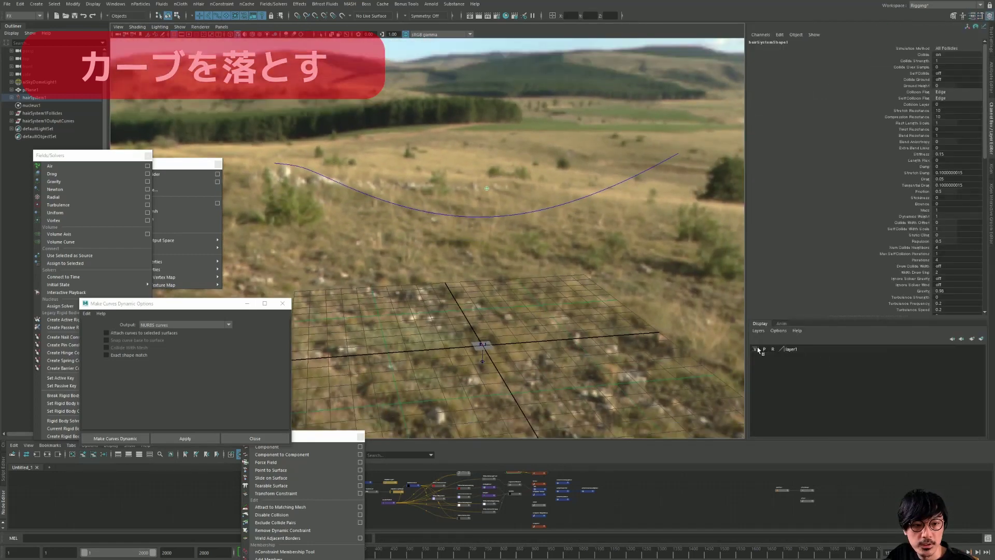
{"action": "left_click", "coordinate": [755, 349]}
{"action": "key", "text": "alt+shift+v"}
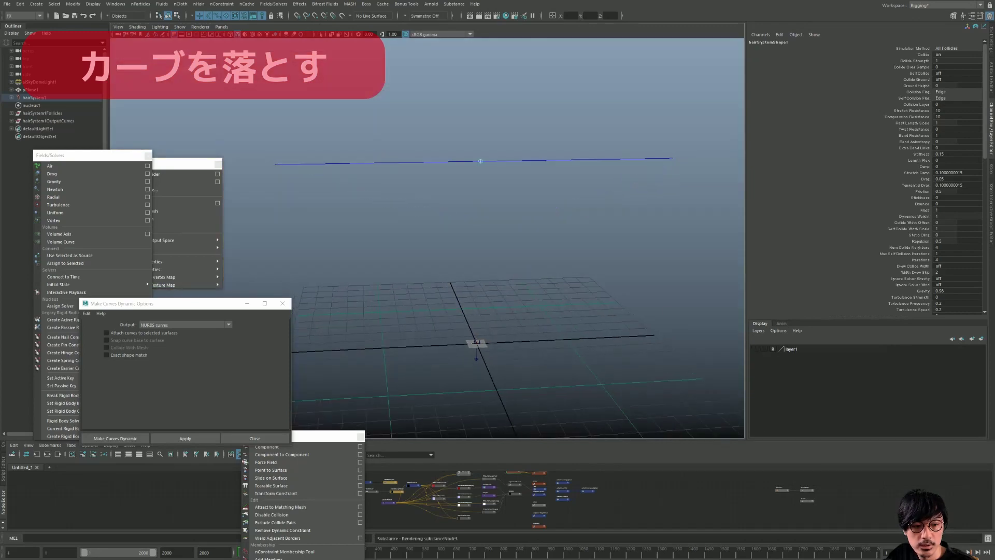
{"action": "key", "text": "alt+v"}
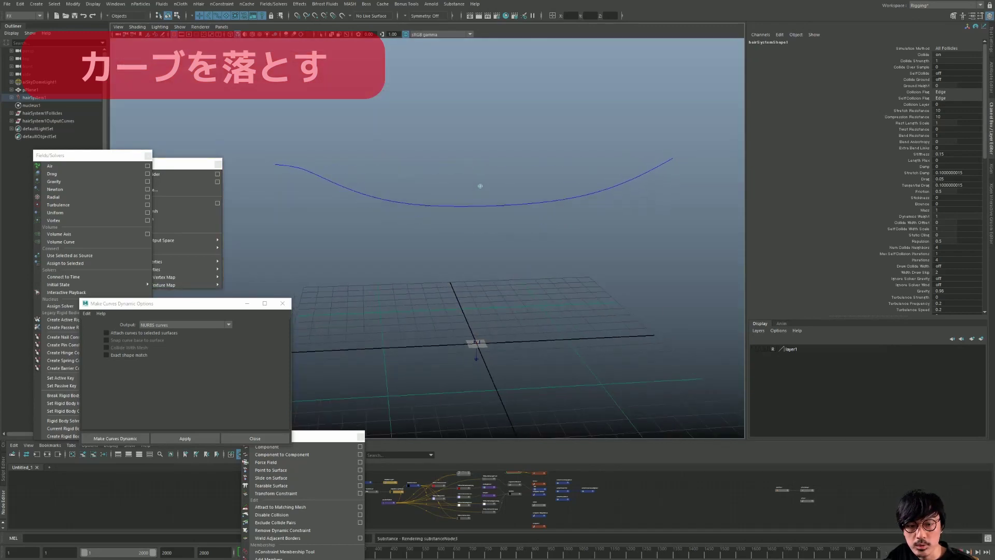
Select the sagging output curve and display its follicleShape1 attributes.
{"action": "left_click", "coordinate": [441, 207]}
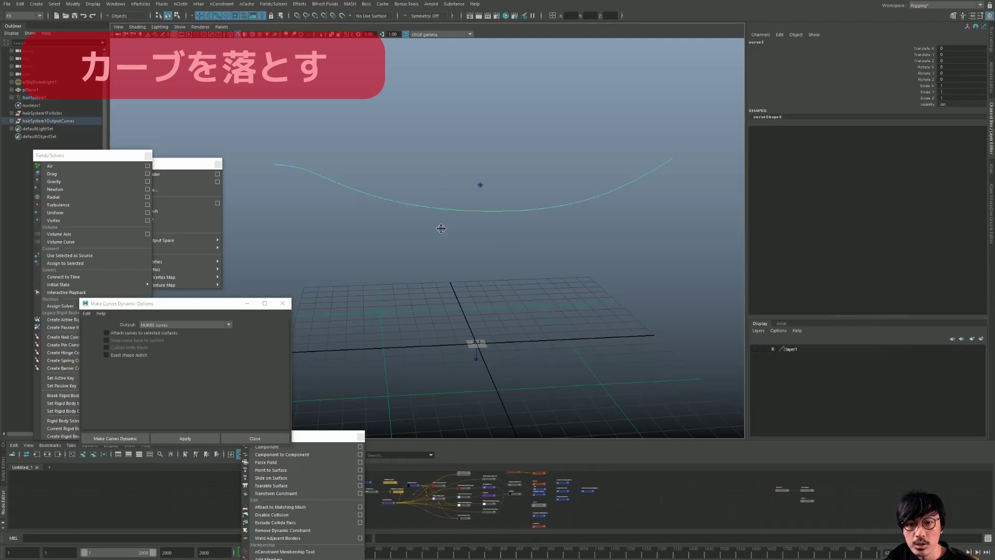
{"action": "key", "text": "ctrl+a"}
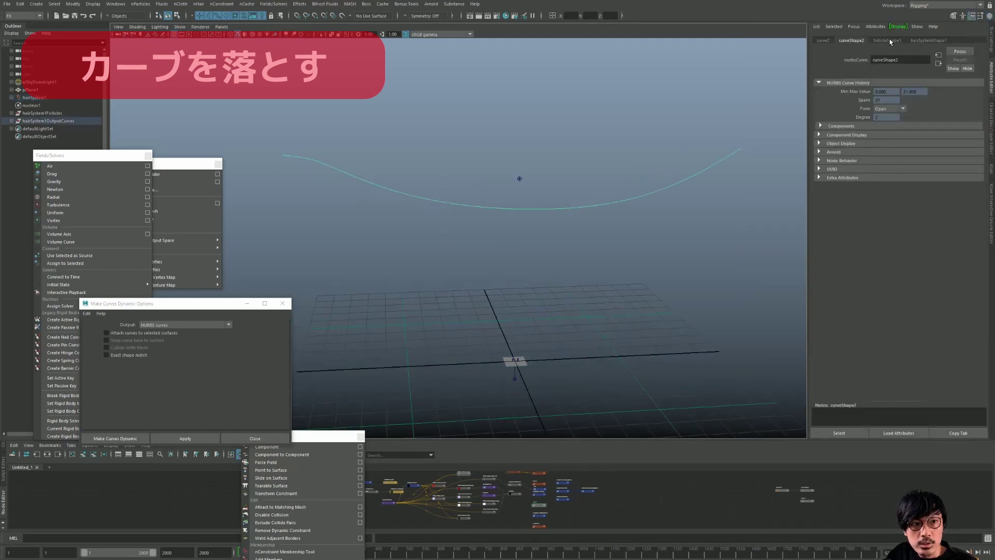
{"action": "left_click", "coordinate": [888, 41]}
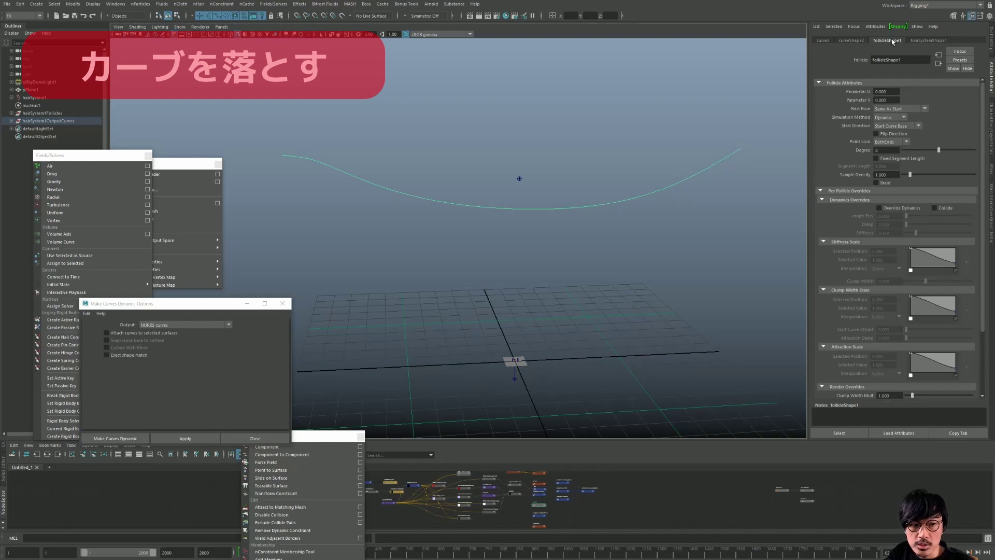
{"action": "scroll", "coordinate": [540, 153], "scroll_direction": "up", "scroll_amount": 1}
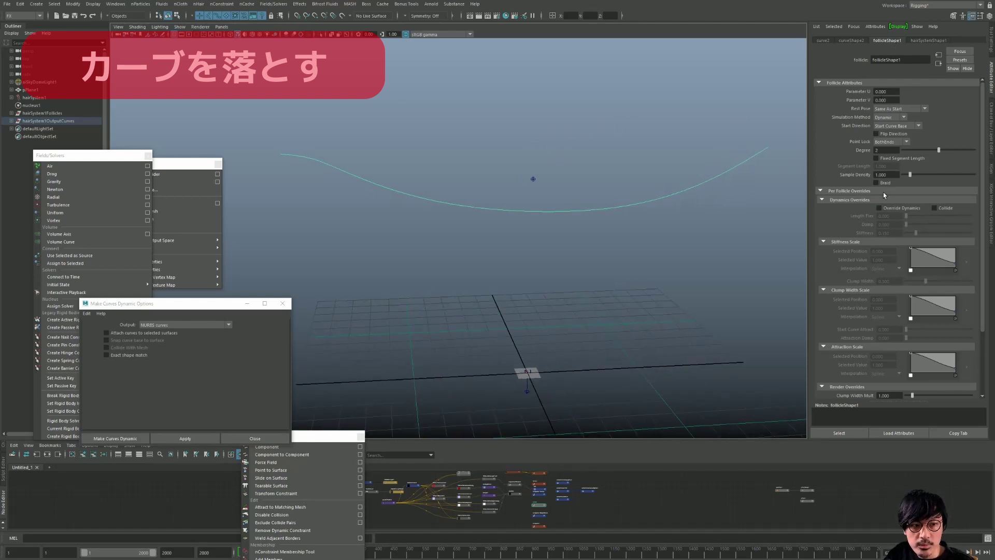
{"action": "mouse_move", "coordinate": [582, 179]}
{"action": "left_mouse_down", "text": "alt"}
{"action": "mouse_move", "coordinate": [534, 173]}
{"action": "mouse_move", "coordinate": [792, 175]}
{"action": "left_mouse_up", "text": "alt"}
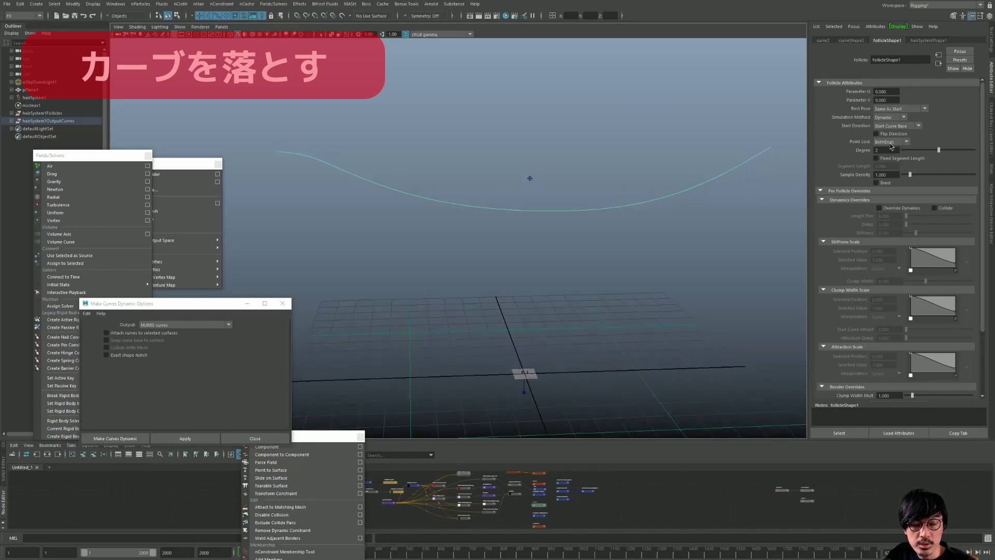
Try the follicle's Point Lock set to No Attach, then Base, then Tip.
{"action": "left_click", "coordinate": [890, 143]}
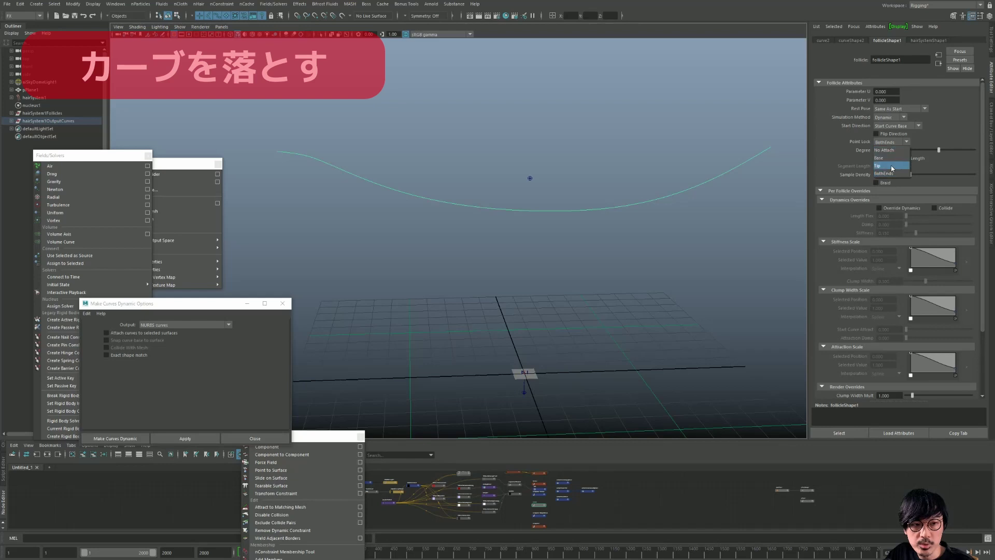
{"action": "left_click", "coordinate": [889, 149]}
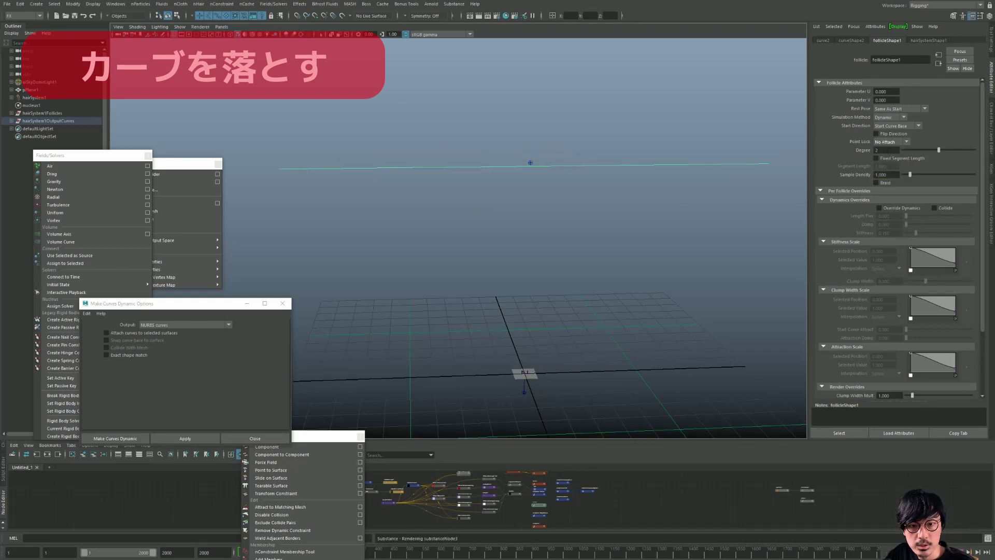
{"action": "left_click", "coordinate": [889, 142]}
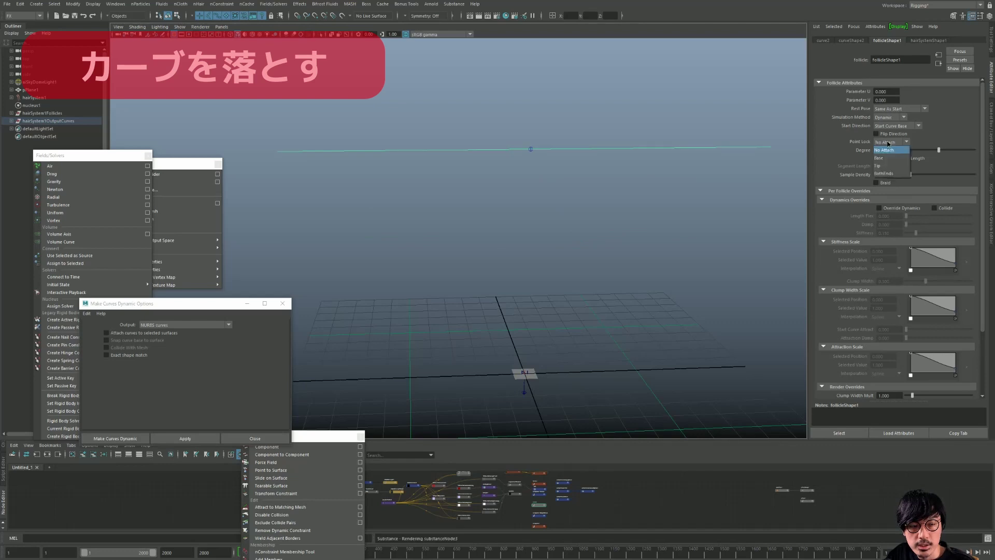
{"action": "left_click", "coordinate": [888, 157]}
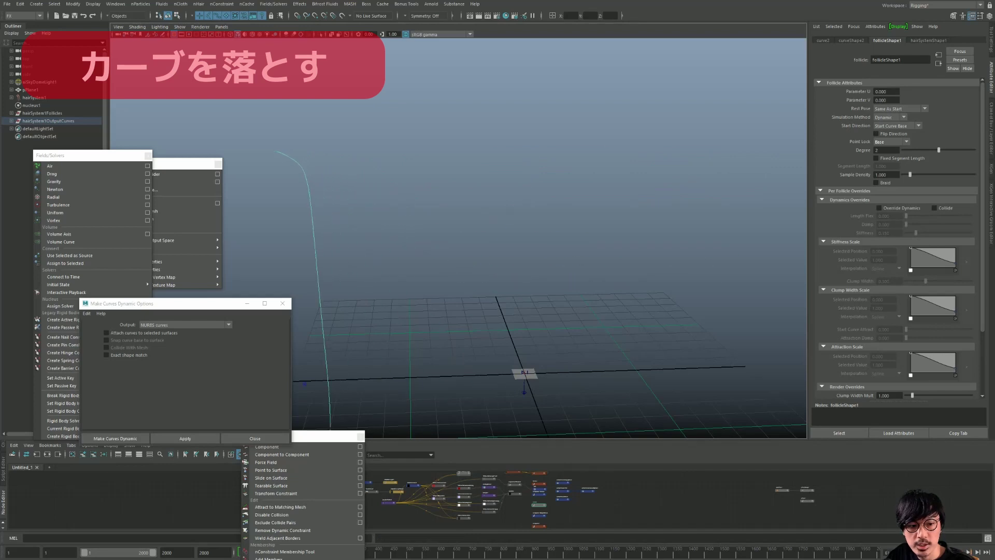
{"action": "left_click", "coordinate": [890, 142]}
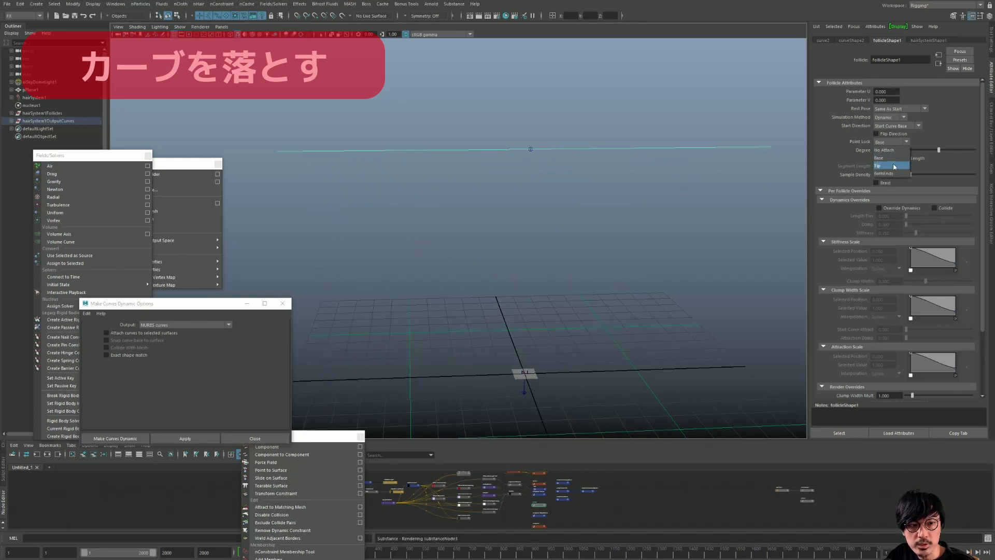
{"action": "left_click", "coordinate": [887, 165]}
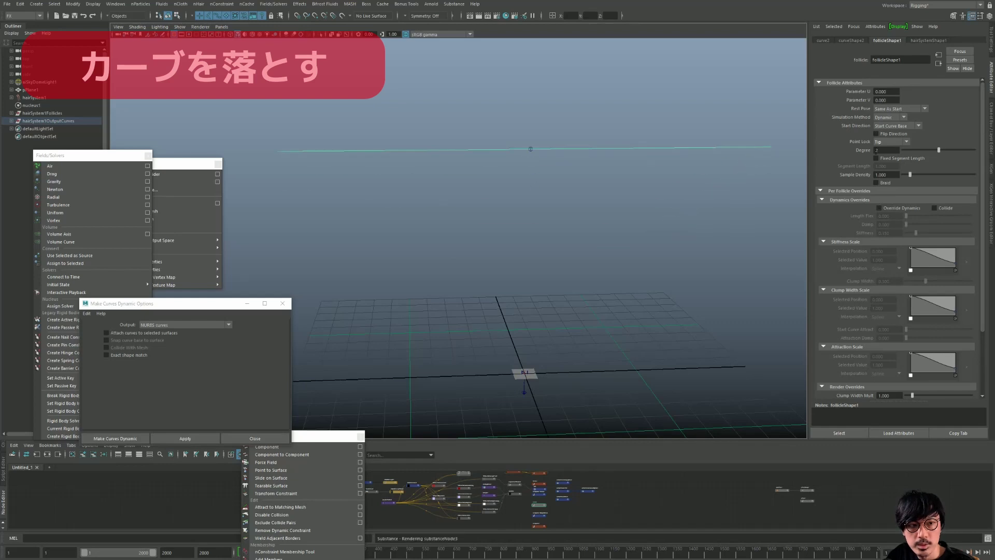
Return Point Lock to BothEnds and select hairSystem1 in the Outliner.
{"action": "left_click", "coordinate": [891, 142]}
{"action": "left_click", "coordinate": [887, 175]}
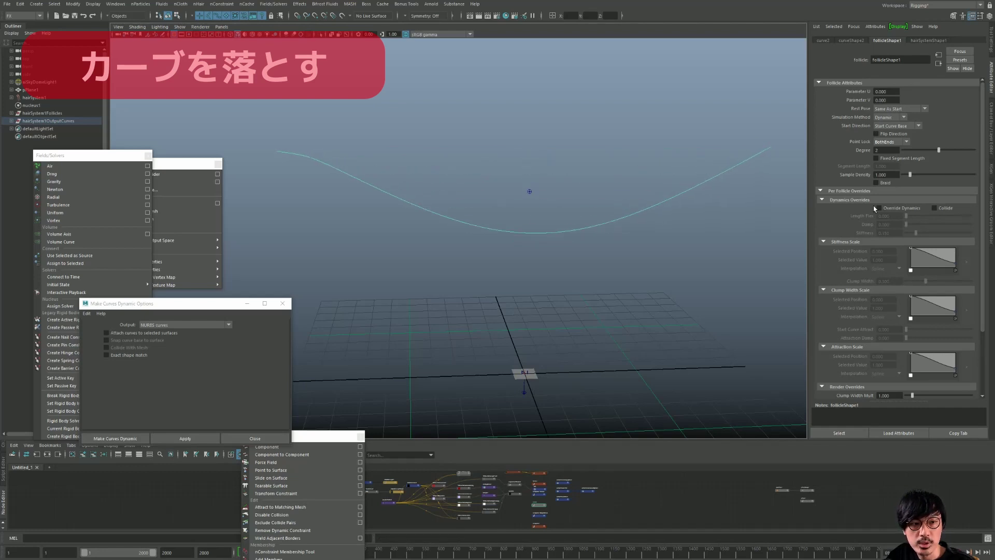
{"action": "left_click", "coordinate": [35, 98]}
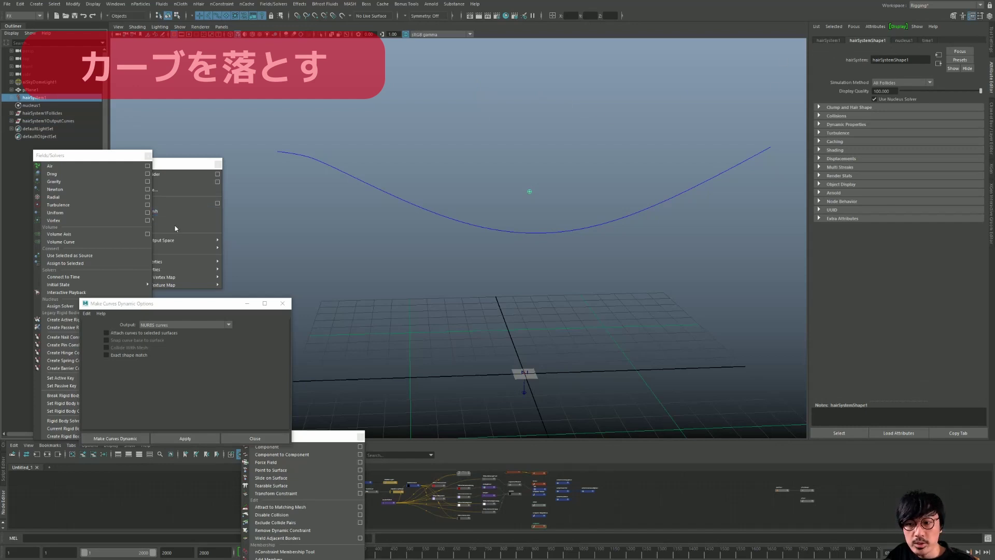
Close Make Curves Dynamic Options and expand hairSystemShape1's Dynamic Properties.
{"action": "left_click_drag", "start_coordinate": [186, 309], "coordinate": [337, 204]}
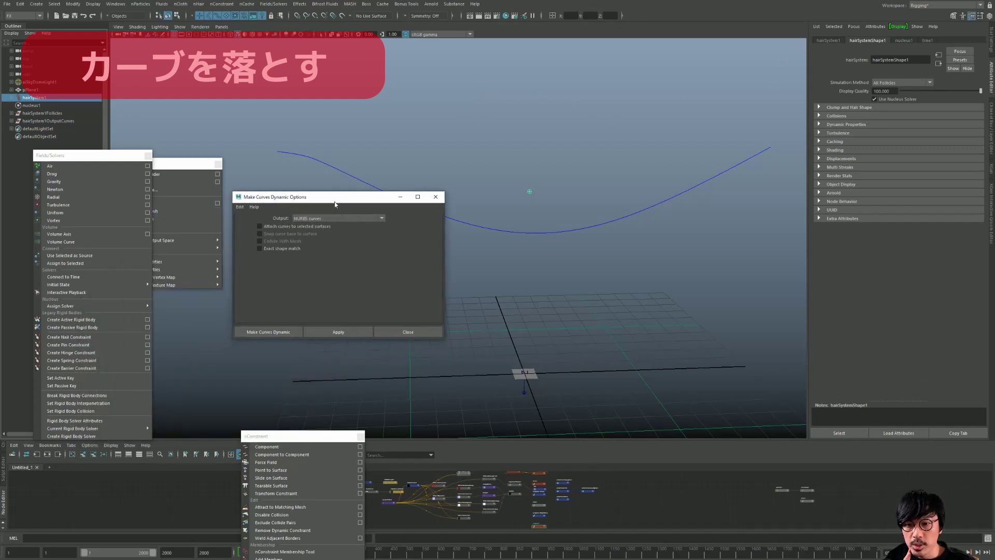
{"action": "left_click", "coordinate": [436, 197]}
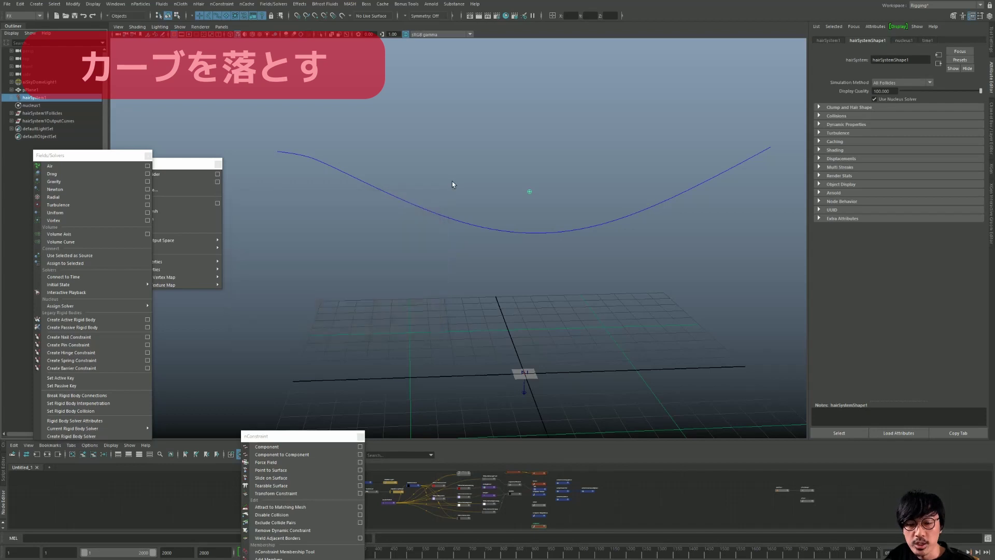
{"action": "left_click", "coordinate": [830, 40]}
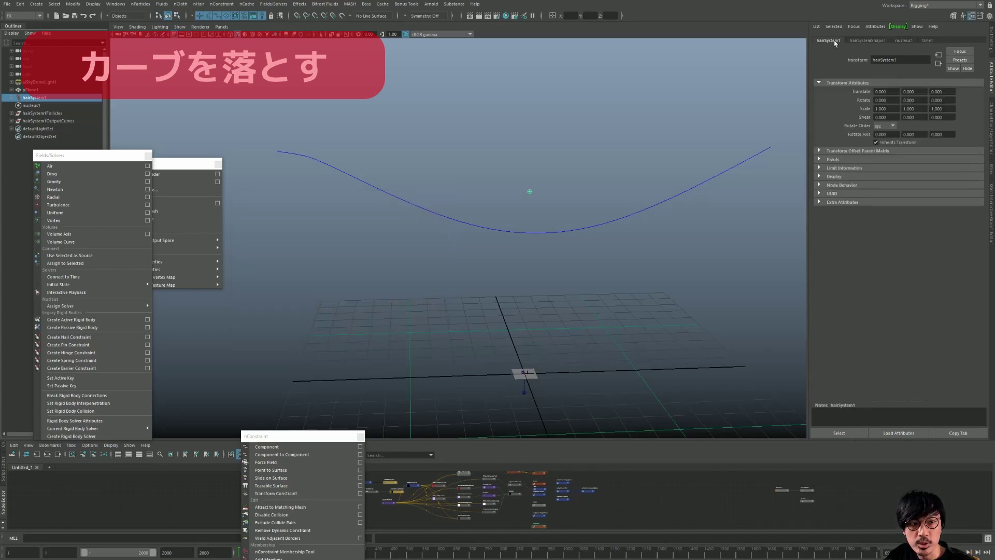
{"action": "left_click", "coordinate": [866, 41]}
{"action": "left_click_drag", "start_coordinate": [97, 161], "coordinate": [86, 362]}
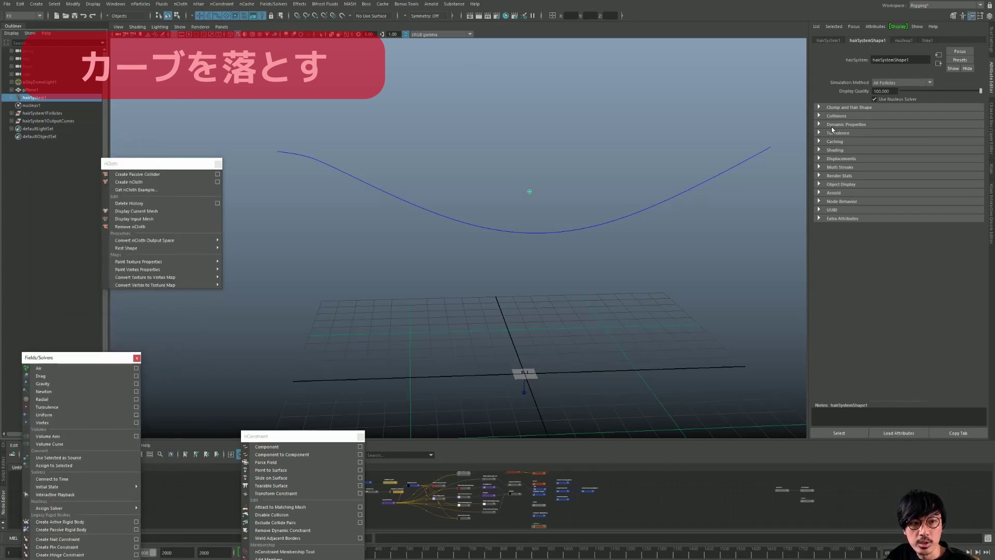
{"action": "left_click", "coordinate": [832, 126]}
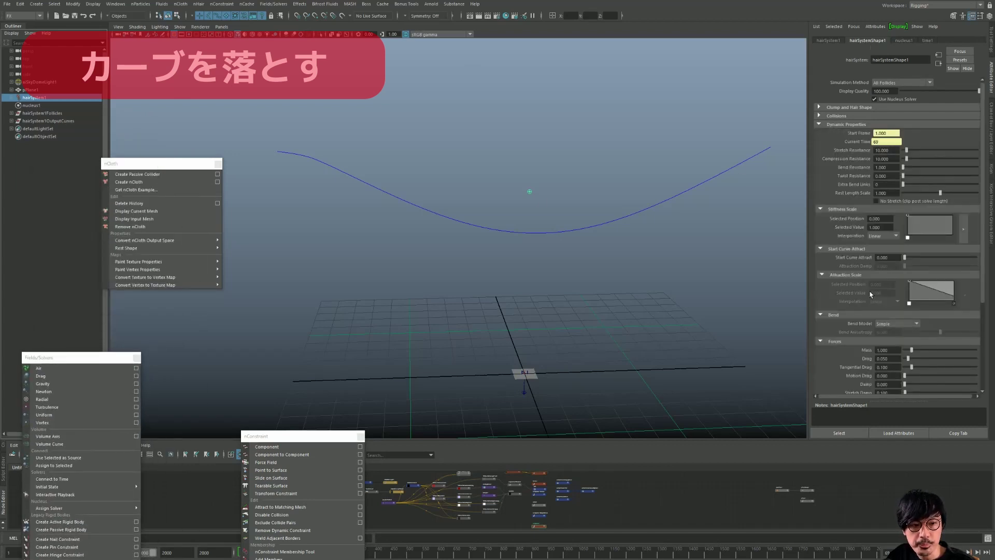
Drop the Stiffness Scale ramp's start point to 0 and replay the simulation to frame 70.
{"action": "left_click_drag", "start_coordinate": [560, 227], "coordinate": [648, 213], "text": "alt"}
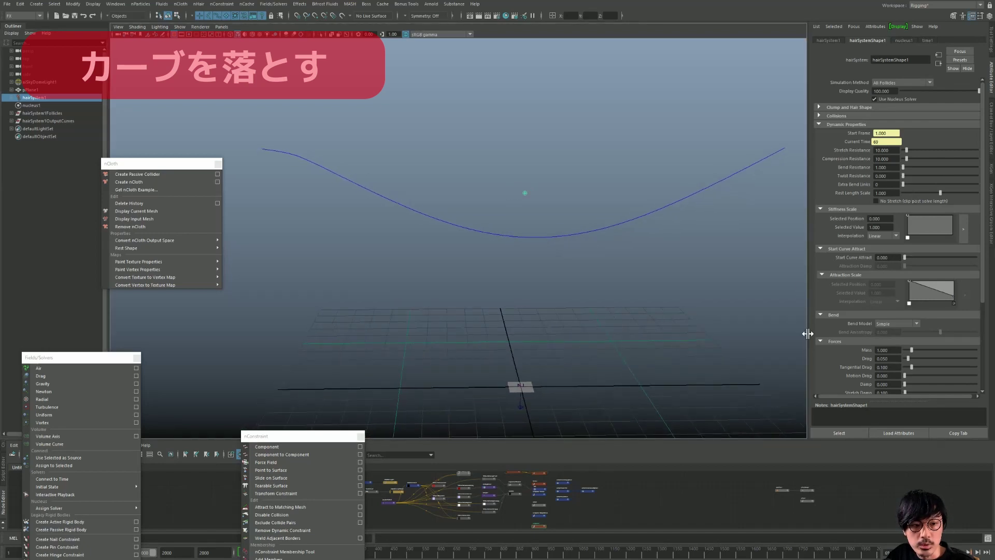
{"action": "left_click_drag", "start_coordinate": [807, 357], "coordinate": [766, 358]}
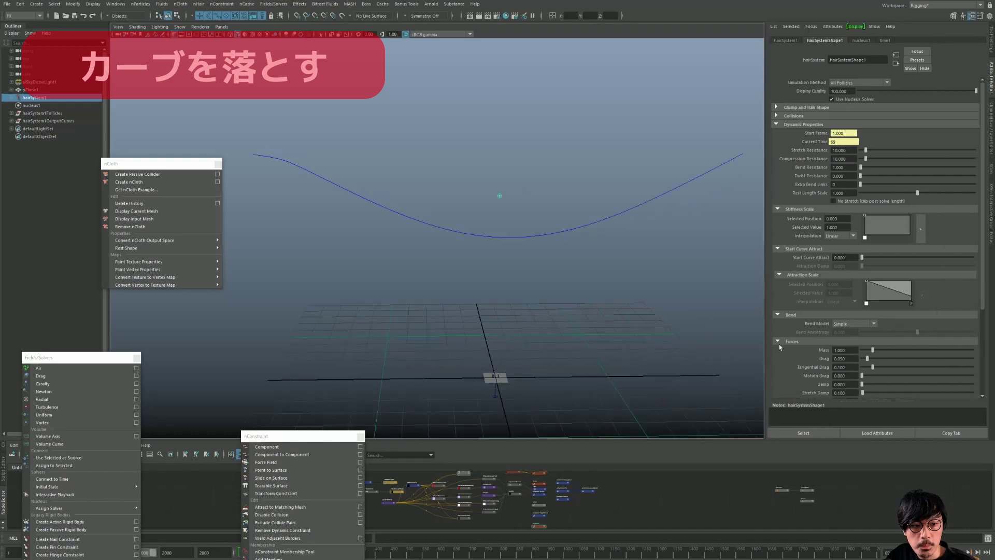
{"action": "scroll", "coordinate": [819, 294], "scroll_direction": "down", "scroll_amount": 3}
{"action": "scroll", "coordinate": [819, 294], "scroll_direction": "down", "scroll_amount": 2}
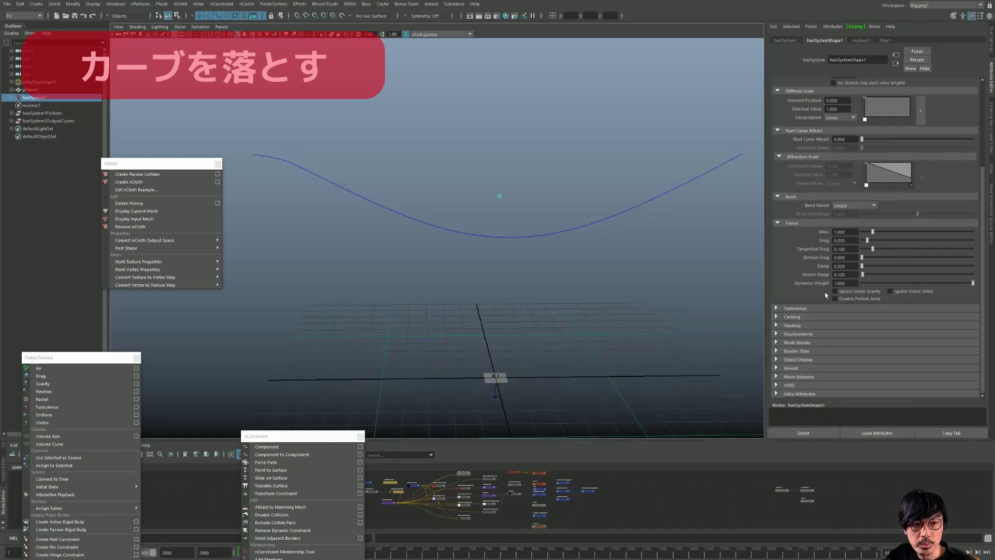
{"action": "scroll", "coordinate": [817, 250], "scroll_direction": "up", "scroll_amount": 3}
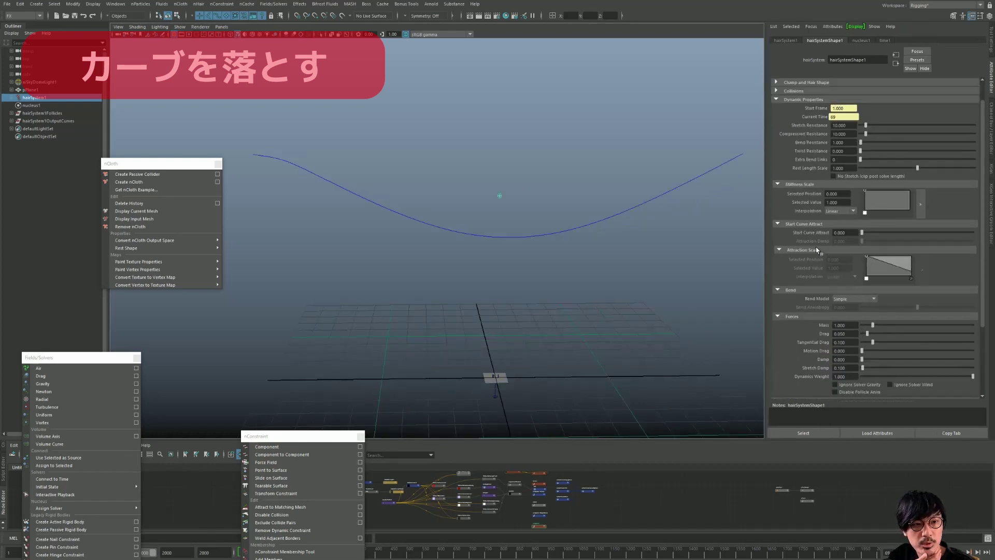
{"action": "scroll", "coordinate": [816, 250], "scroll_direction": "up", "scroll_amount": 1}
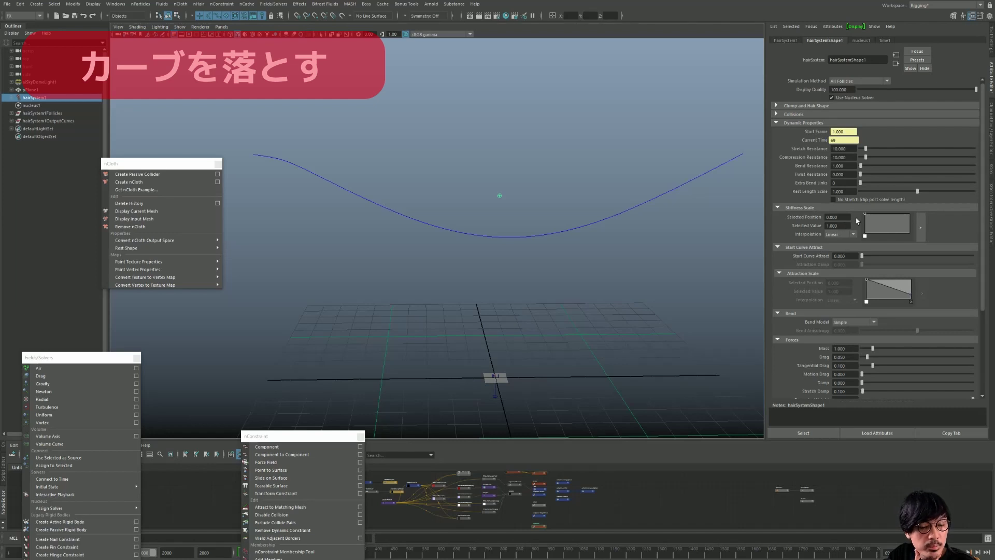
{"action": "left_click_drag", "start_coordinate": [865, 213], "coordinate": [864, 238]}
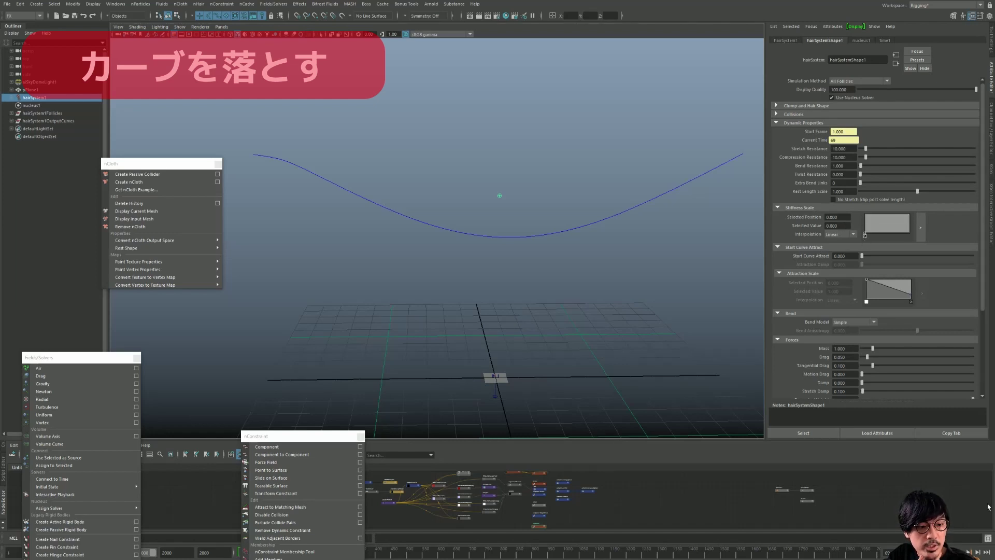
{"action": "key", "text": "alt+shift+v"}
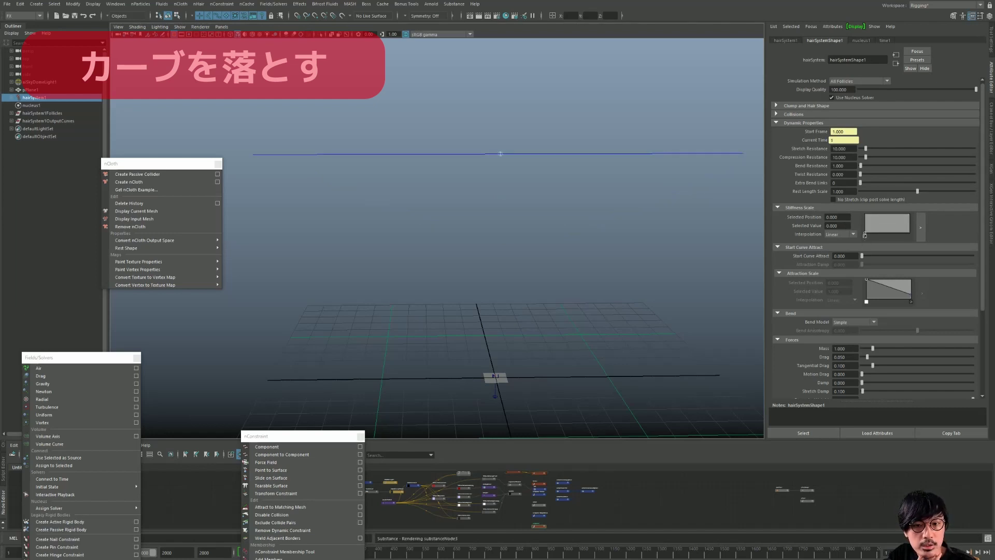
{"action": "key", "text": "alt+v"}
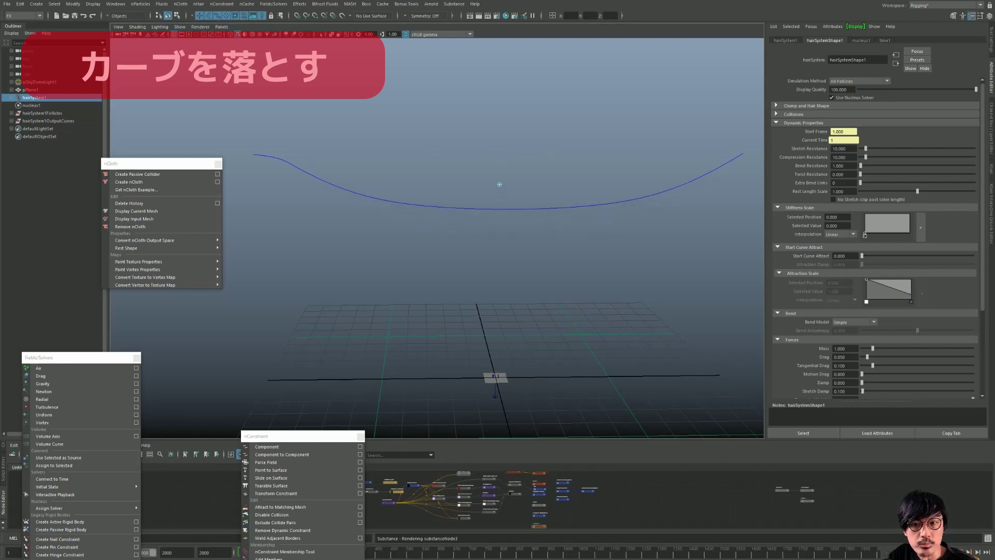
{"action": "key", "text": "alt+v"}
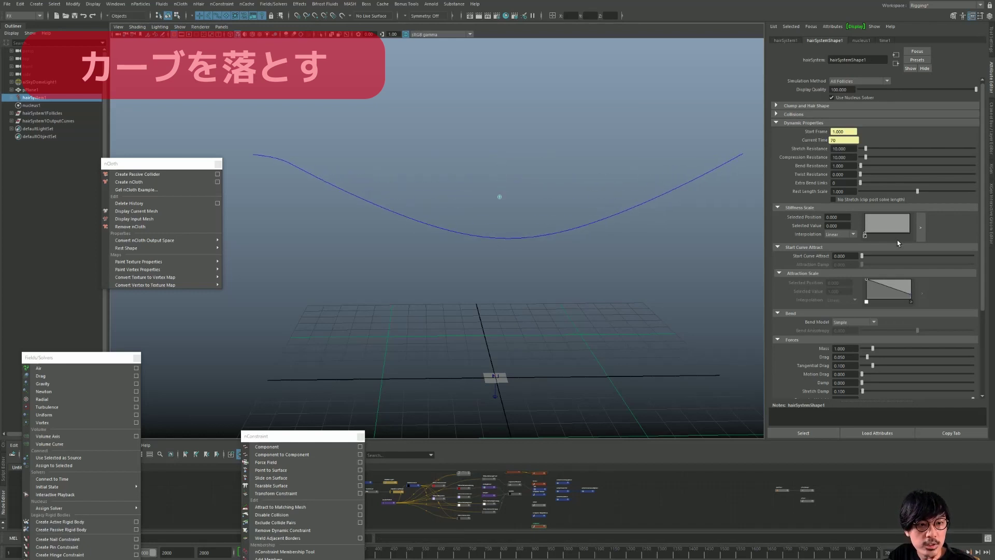
Set Stretch Resistance to 0 and replay the simulation to test it.
{"action": "left_click_drag", "start_coordinate": [867, 151], "coordinate": [862, 157]}
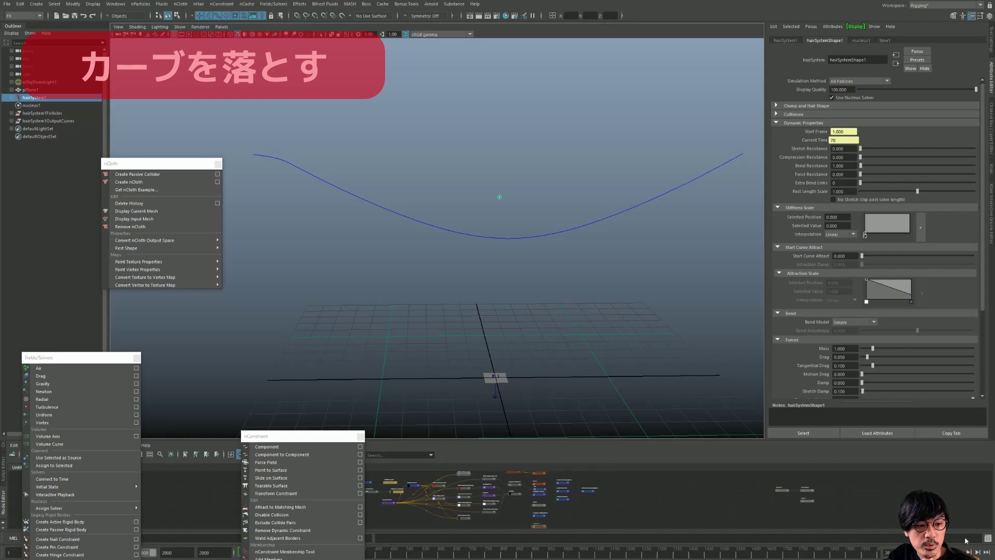
{"action": "key", "text": "shift+alt+v"}
{"action": "key", "text": "alt+v"}
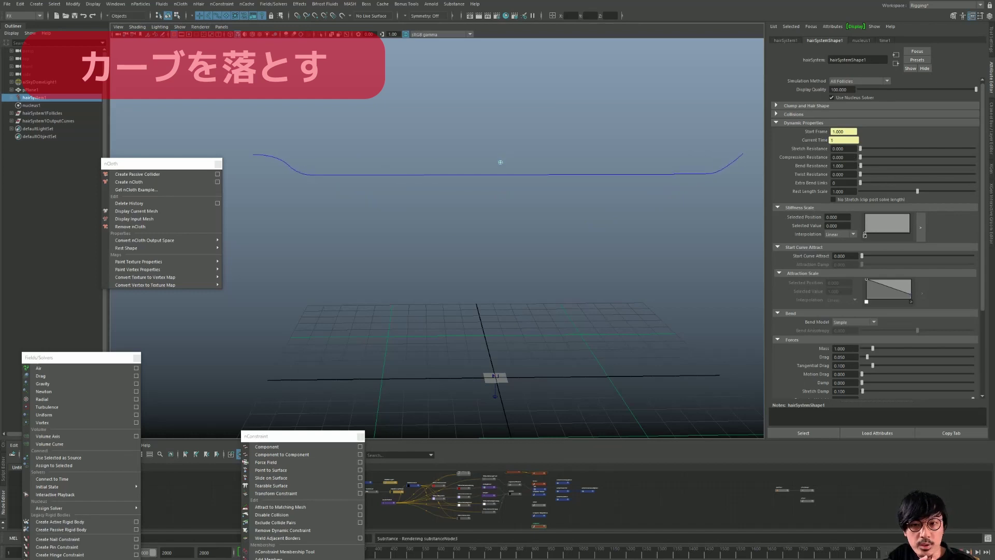
{"action": "key", "text": "alt+v"}
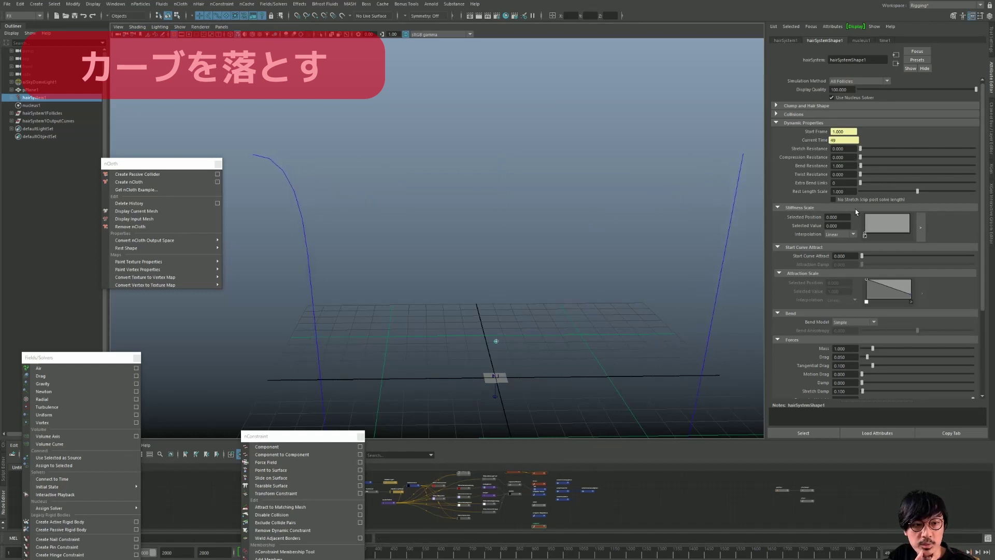
Restore Stretch and Compression Resistance to 10 each and replay the simulation.
{"action": "double_click", "coordinate": [847, 149]}
{"action": "type", "text": "10"}
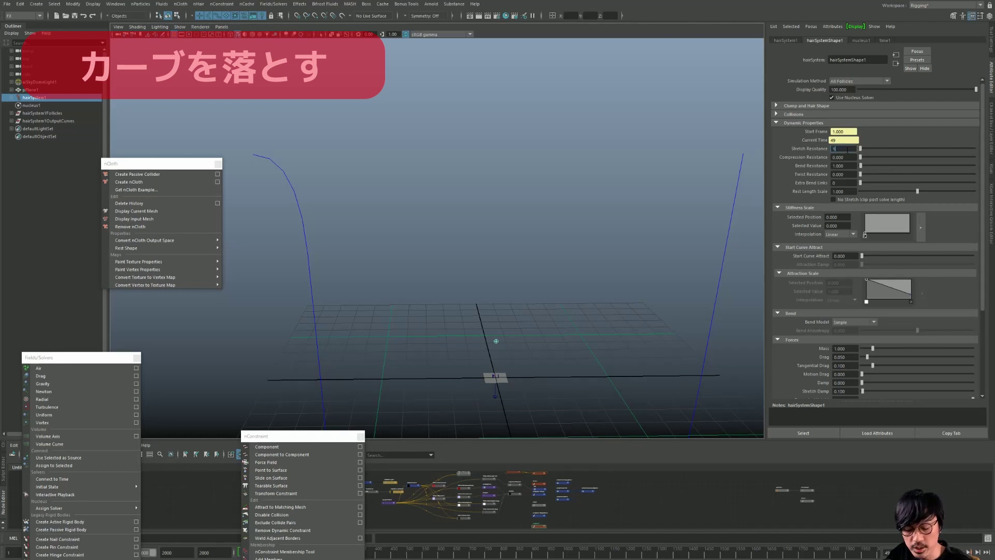
{"action": "key", "text": "Tab"}
{"action": "type", "text": "10"}
{"action": "key", "text": "Return"}
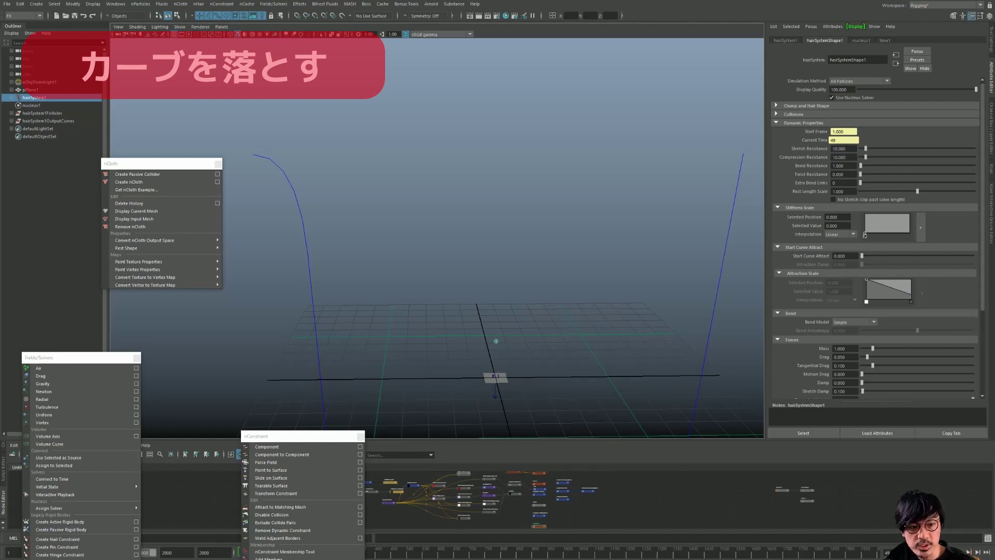
{"action": "key", "text": "shift+alt+v"}
{"action": "key", "text": "alt+v"}
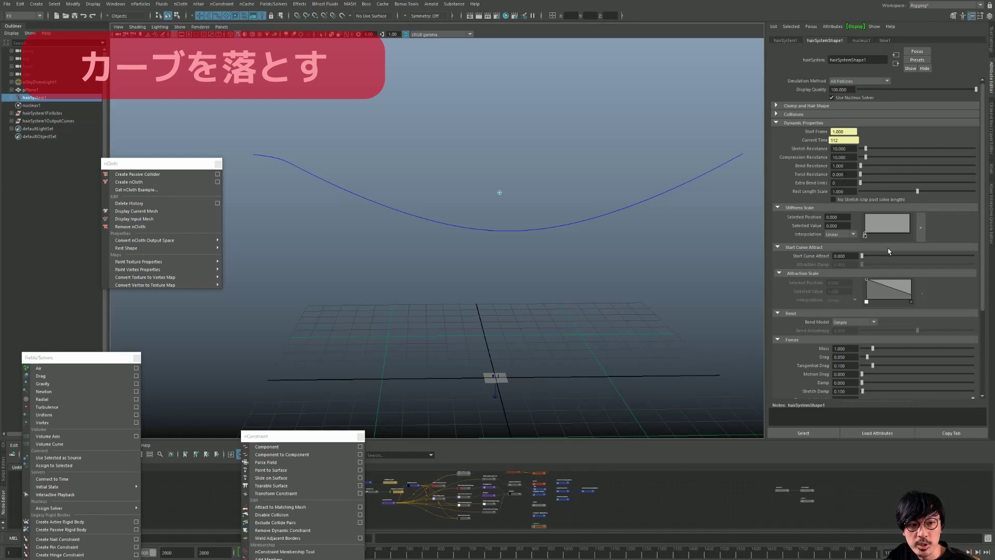
Expand the Turbulence and Caching and Shading sections, then reselect the hair output curve.
{"action": "scroll", "coordinate": [788, 334], "scroll_direction": "down", "scroll_amount": 3}
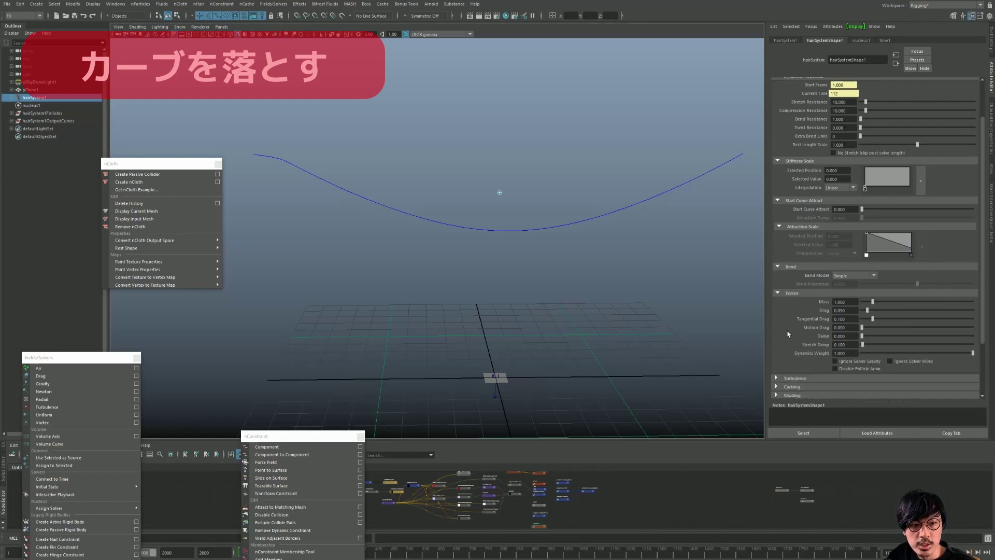
{"action": "scroll", "coordinate": [788, 334], "scroll_direction": "down", "scroll_amount": 4}
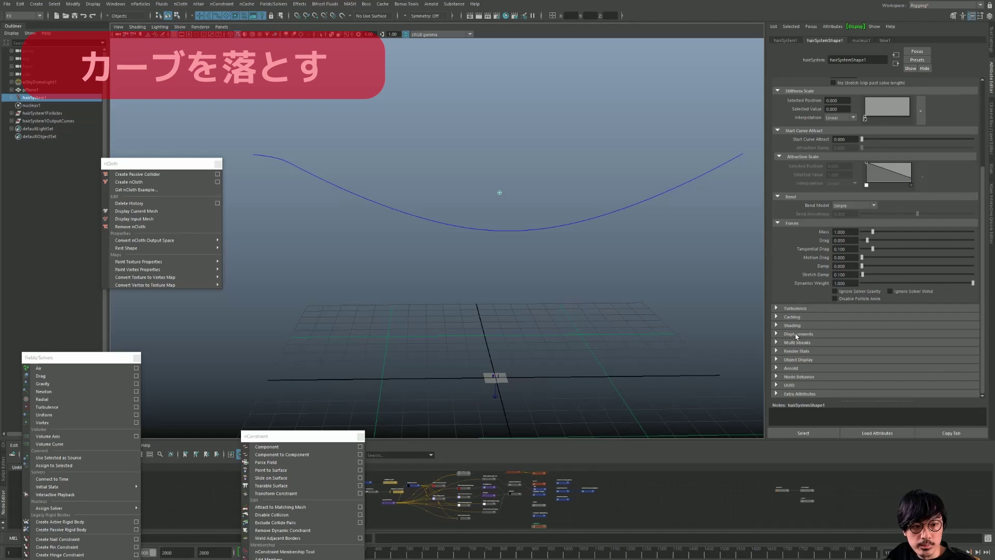
{"action": "left_click", "coordinate": [798, 325]}
{"action": "left_click", "coordinate": [799, 308]}
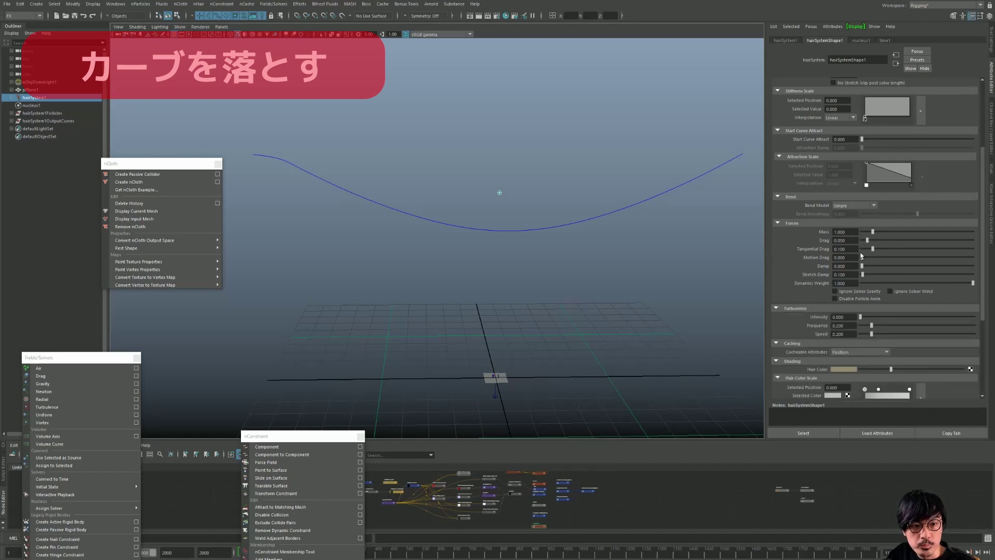
{"action": "right_click_drag", "start_coordinate": [520, 232], "coordinate": [551, 280], "text": "alt"}
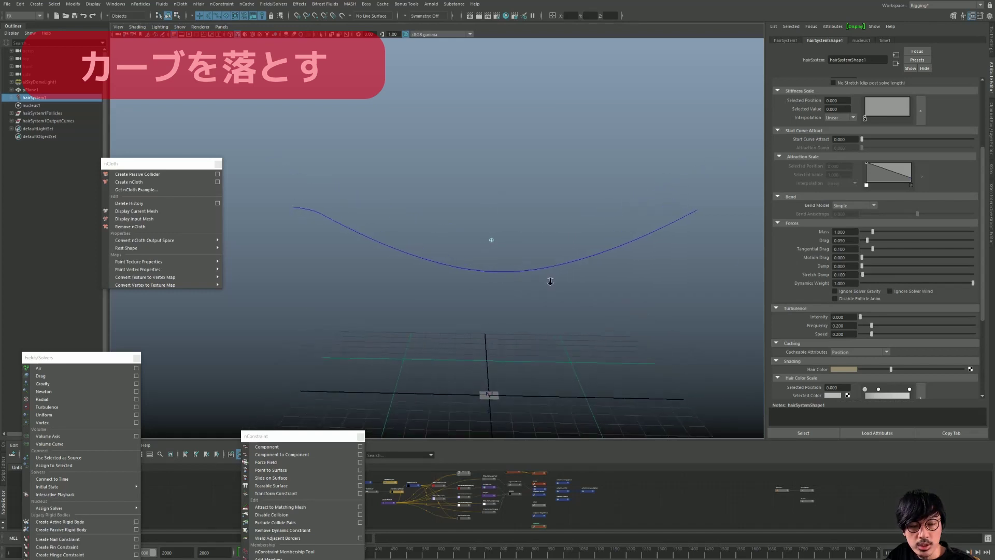
{"action": "mouse_move", "coordinate": [550, 280]}
{"action": "left_mouse_down", "text": "alt"}
{"action": "mouse_move", "coordinate": [493, 289]}
{"action": "mouse_move", "coordinate": [522, 271]}
{"action": "mouse_move", "coordinate": [438, 278]}
{"action": "mouse_move", "coordinate": [437, 236]}
{"action": "left_mouse_up", "text": "alt"}
{"action": "left_click", "coordinate": [425, 259]}
{"action": "left_click", "coordinate": [437, 237]}
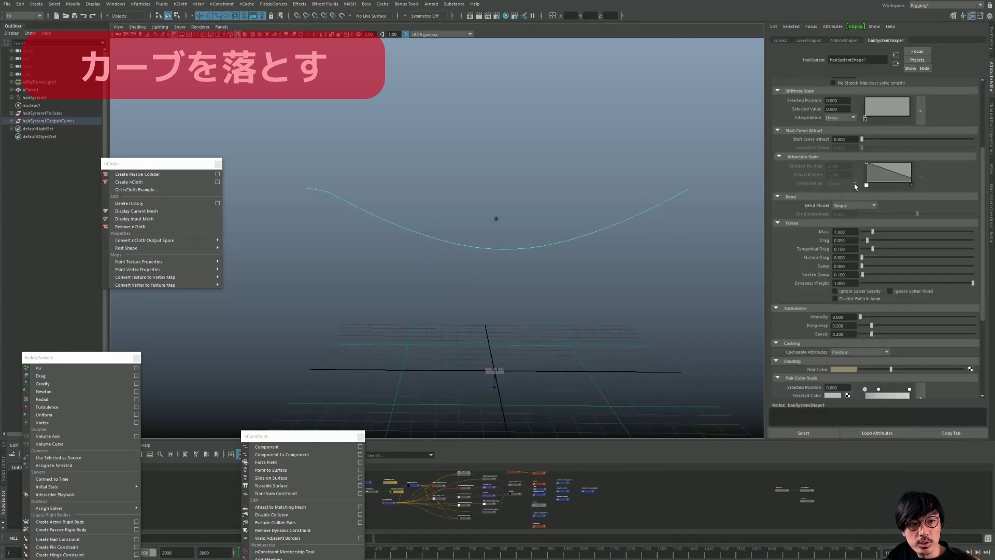
Expand Collisions, collapse Clump and Hair Shape, and display follicleShape1's attributes.
{"action": "scroll", "coordinate": [795, 230], "scroll_direction": "up", "scroll_amount": 5}
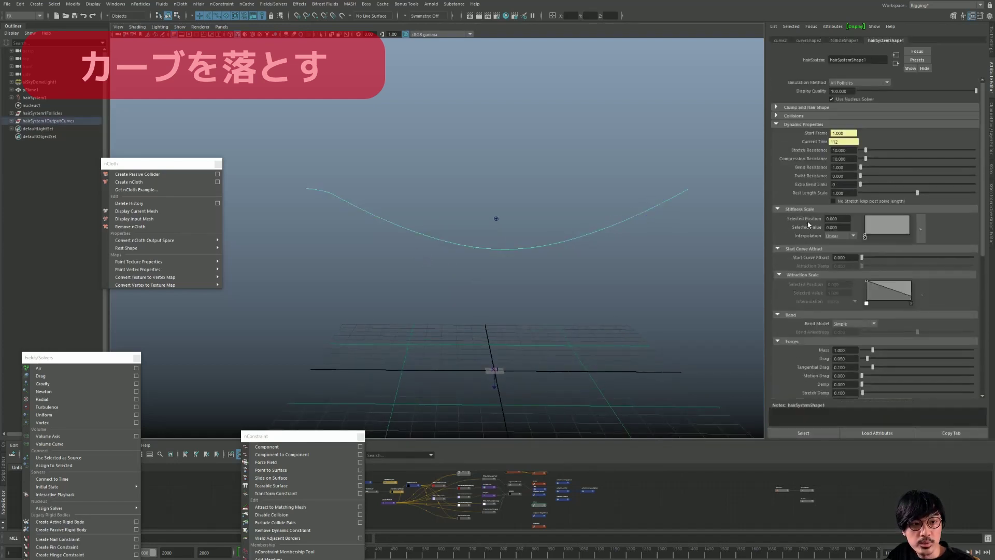
{"action": "left_click", "coordinate": [777, 116]}
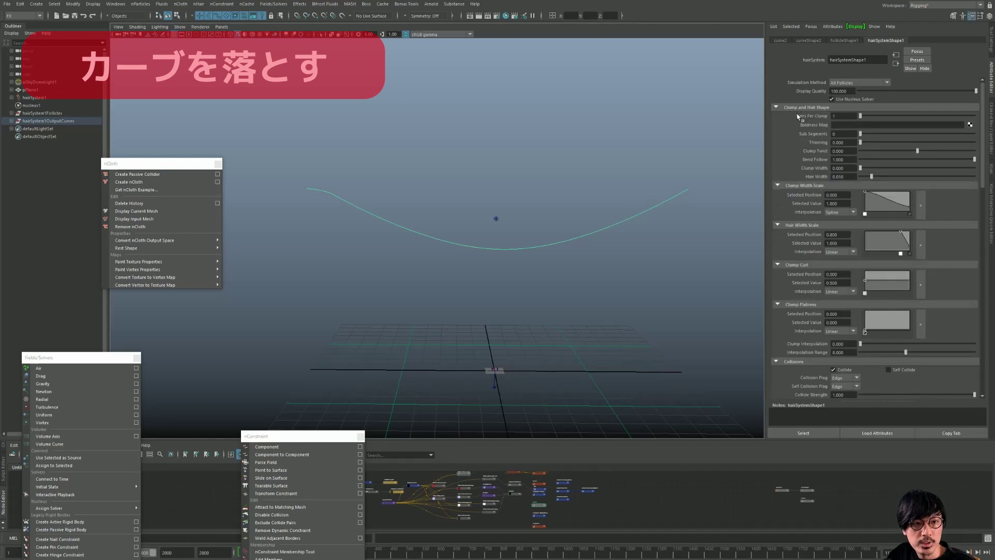
{"action": "left_click", "coordinate": [798, 108]}
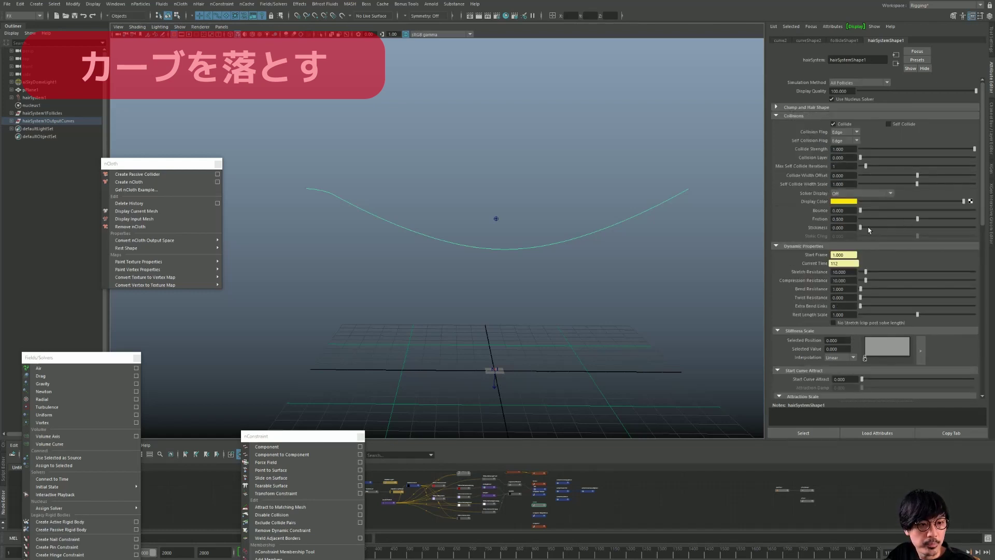
{"action": "left_click", "coordinate": [845, 40]}
Enable Override Dynamics on the follicle with Stiffness 0 and the Stiffness Scale ramp start at 0.
{"action": "left_click", "coordinate": [839, 208]}
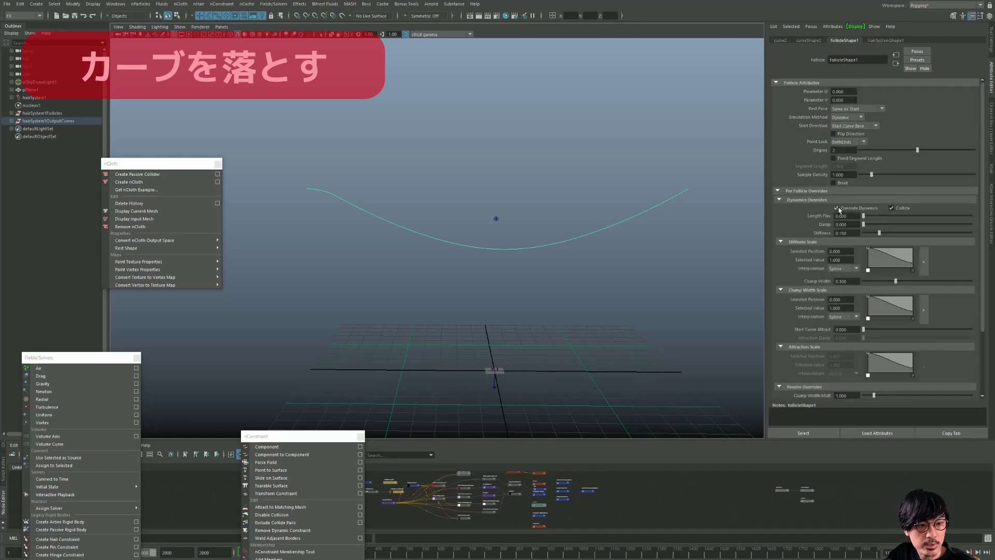
{"action": "left_click_drag", "start_coordinate": [876, 236], "coordinate": [861, 234]}
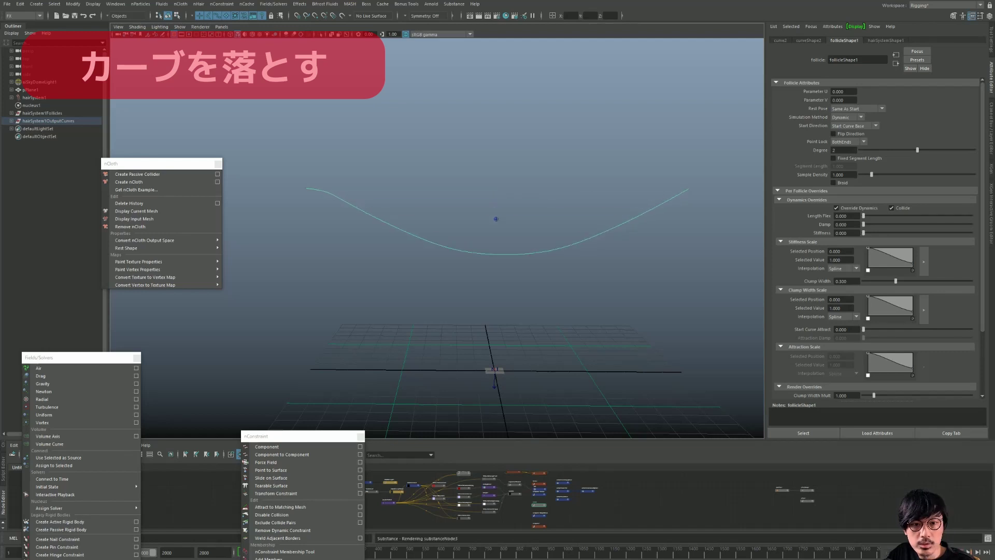
{"action": "key", "text": "F8"}
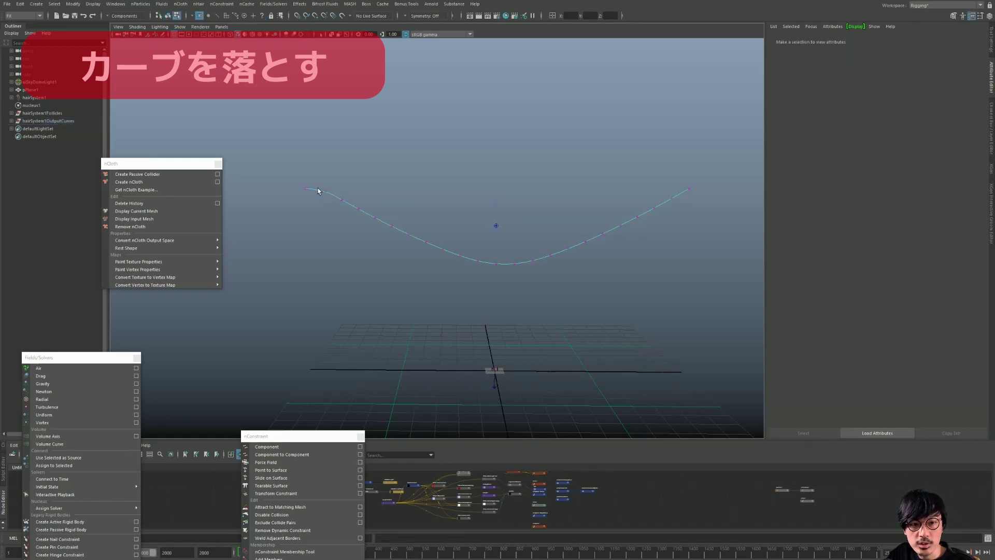
{"action": "key", "text": "ctrl+z"}
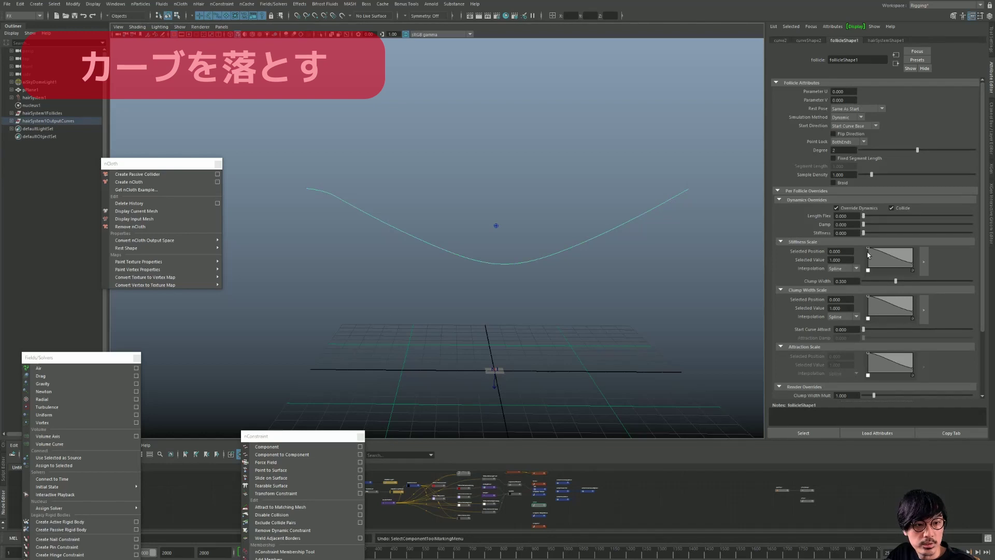
{"action": "left_click_drag", "start_coordinate": [869, 249], "coordinate": [869, 269]}
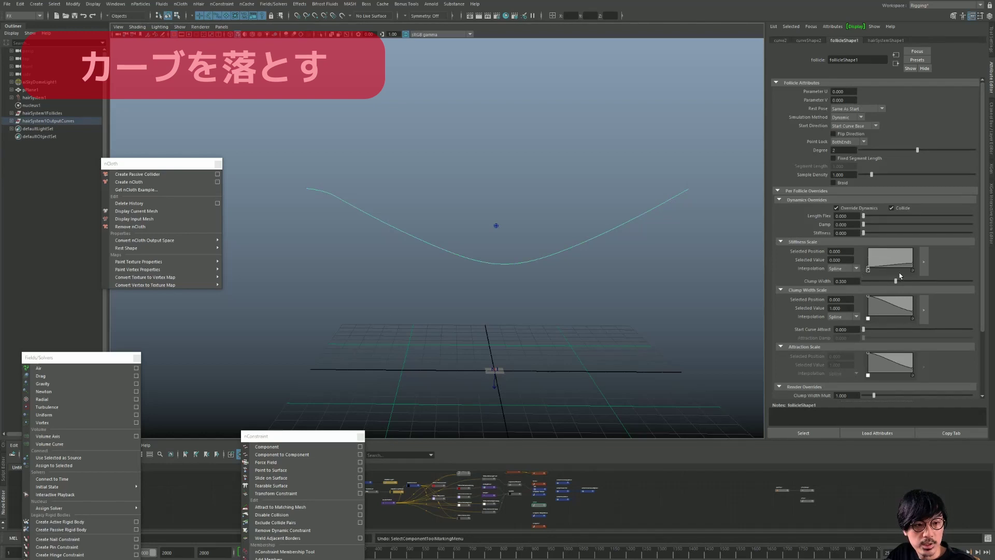
{"action": "left_click", "coordinate": [914, 268]}
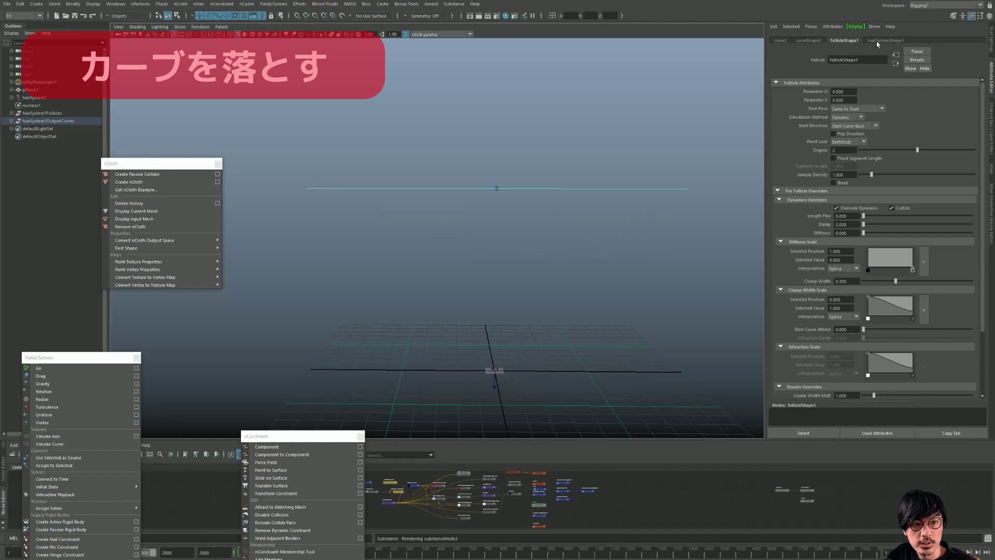
Set the follicle's Point Lock to No Attach and watch the straight curve fall freely.
{"action": "left_click", "coordinate": [849, 126]}
{"action": "left_click", "coordinate": [848, 134]}
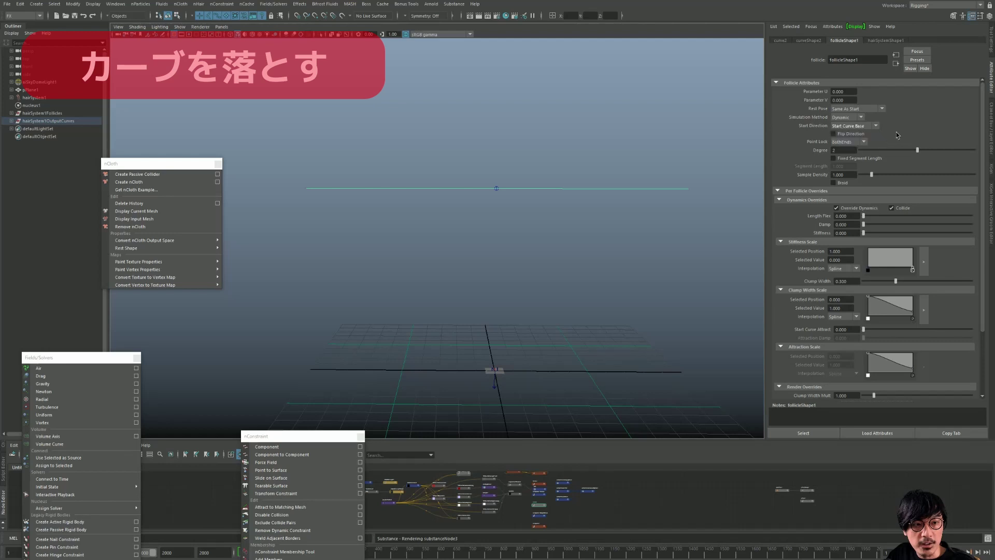
{"action": "left_click", "coordinate": [842, 150]}
{"action": "left_click_drag", "start_coordinate": [485, 192], "coordinate": [531, 201], "text": "alt"}
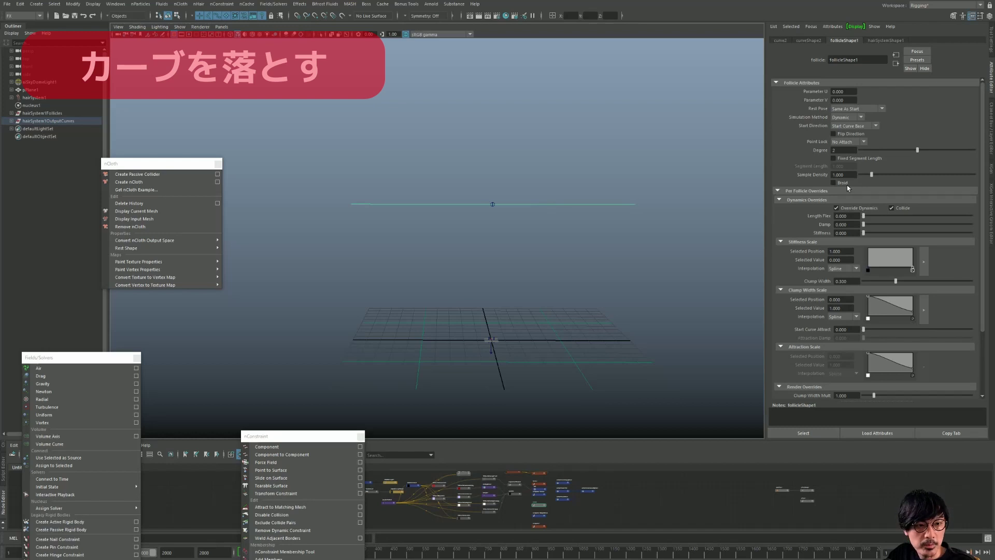
{"action": "left_click_drag", "start_coordinate": [534, 200], "coordinate": [577, 202], "text": "alt"}
{"action": "left_click", "coordinate": [511, 194]}
{"action": "left_click_drag", "start_coordinate": [511, 195], "coordinate": [551, 237], "text": "alt"}
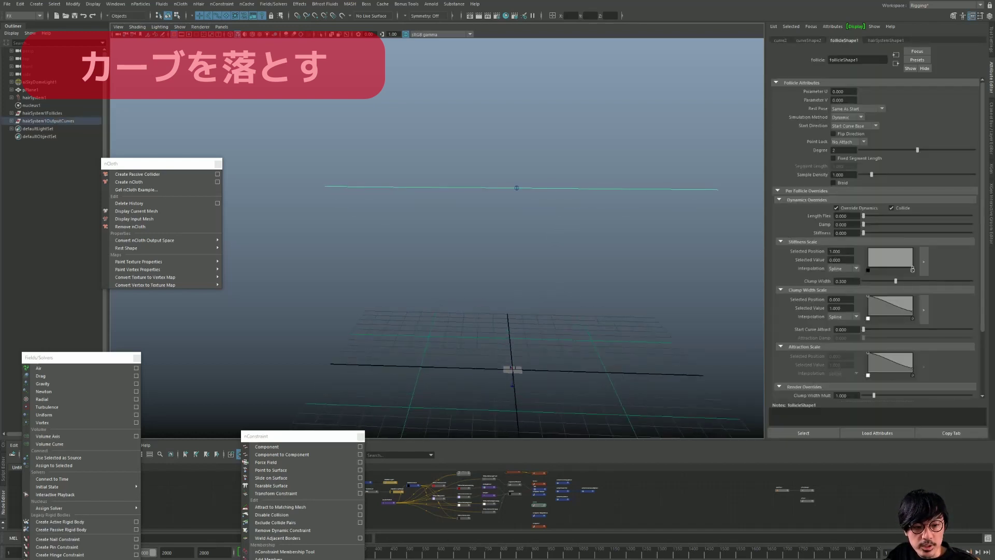
{"action": "mouse_move", "coordinate": [562, 363]}
{"action": "left_mouse_down", "text": "alt"}
{"action": "mouse_move", "coordinate": [565, 270]}
{"action": "mouse_move", "coordinate": [287, 278]}
{"action": "left_mouse_up", "text": "alt"}
{"action": "left_click", "coordinate": [565, 270]}
{"action": "key", "text": "space"}
Extrude a NURBS circle along the hair curve into a tube and play the simulation.
{"action": "left_click_drag", "start_coordinate": [569, 289], "coordinate": [490, 287]}
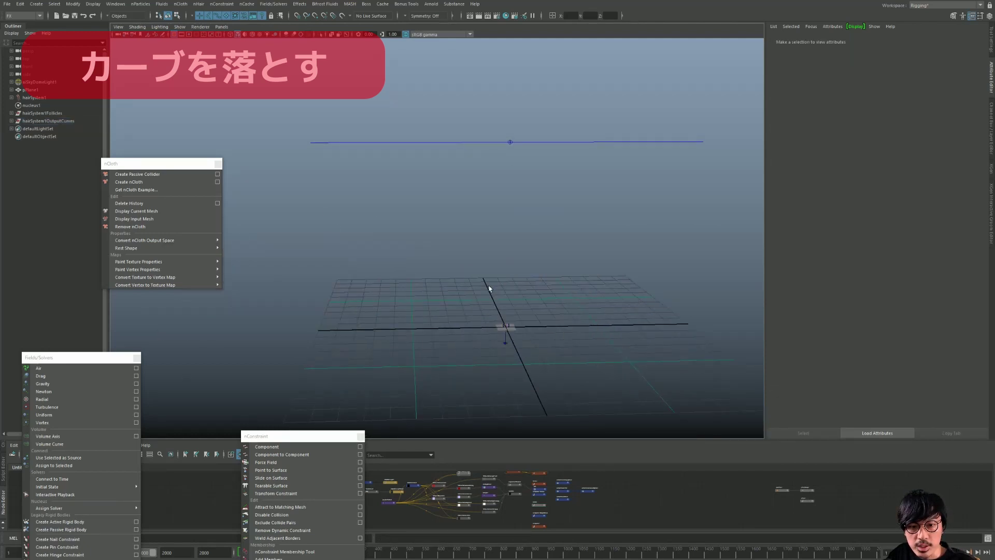
{"action": "left_click", "coordinate": [422, 131], "text": "shift"}
{"action": "key", "text": "space"}
{"action": "left_click_drag", "start_coordinate": [403, 238], "coordinate": [394, 290]}
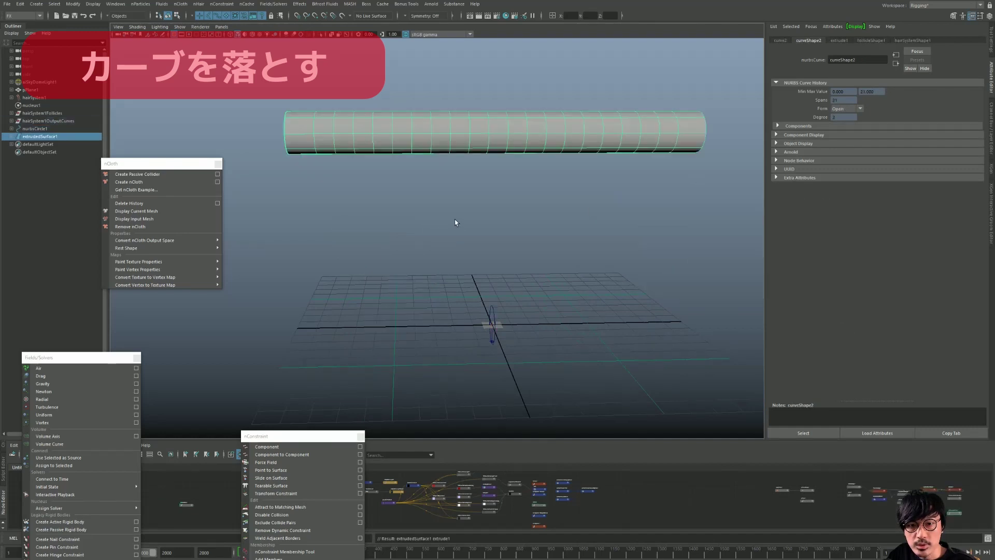
{"action": "mouse_move", "coordinate": [456, 220]}
{"action": "left_mouse_down", "text": "alt"}
{"action": "mouse_move", "coordinate": [434, 213]}
{"action": "mouse_move", "coordinate": [409, 225]}
{"action": "left_mouse_up", "text": "alt"}
{"action": "left_click", "coordinate": [963, 548]}
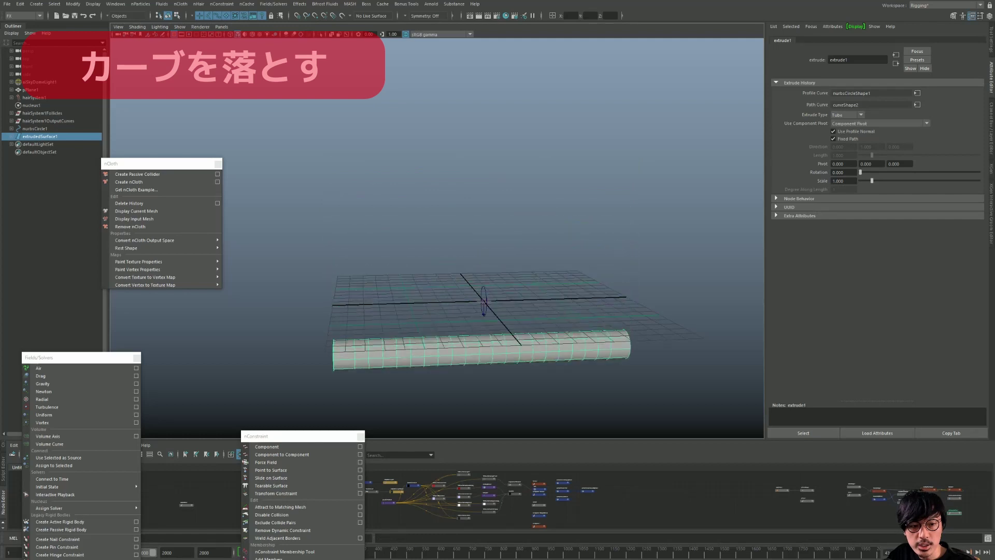
Set follicleShape1's Point Lock to BothEnds and its Degree to 3.
{"action": "left_click", "coordinate": [33, 98]}
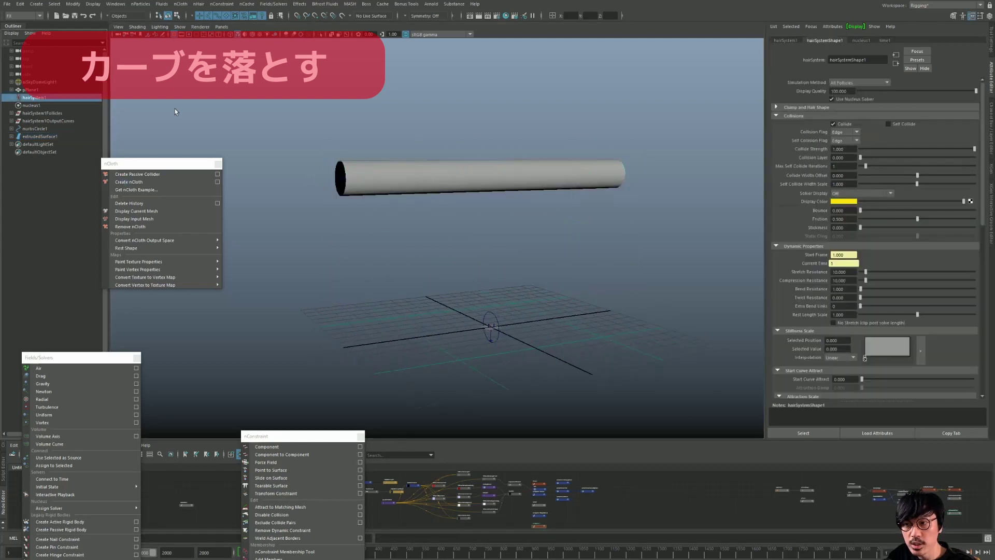
{"action": "left_click", "coordinate": [12, 113]}
{"action": "left_click", "coordinate": [46, 129]}
{"action": "key", "text": "ctrl+a"}
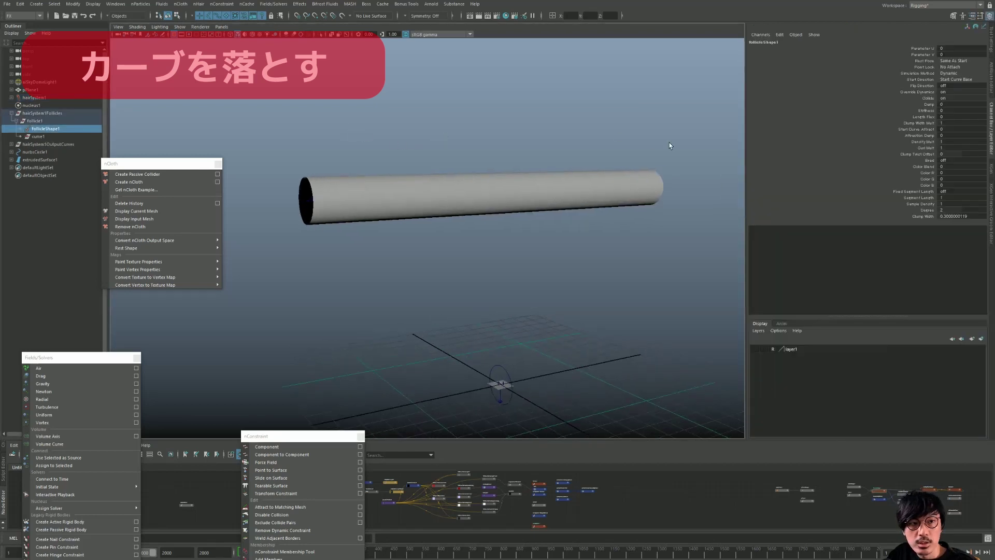
{"action": "key", "text": "ctrl+a"}
{"action": "left_click", "coordinate": [835, 143]}
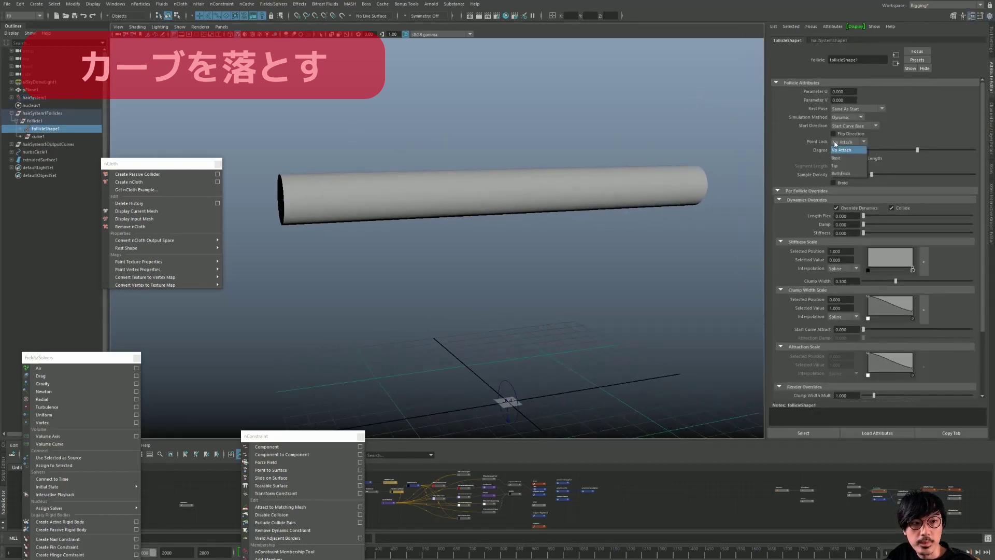
{"action": "left_click", "coordinate": [841, 173]}
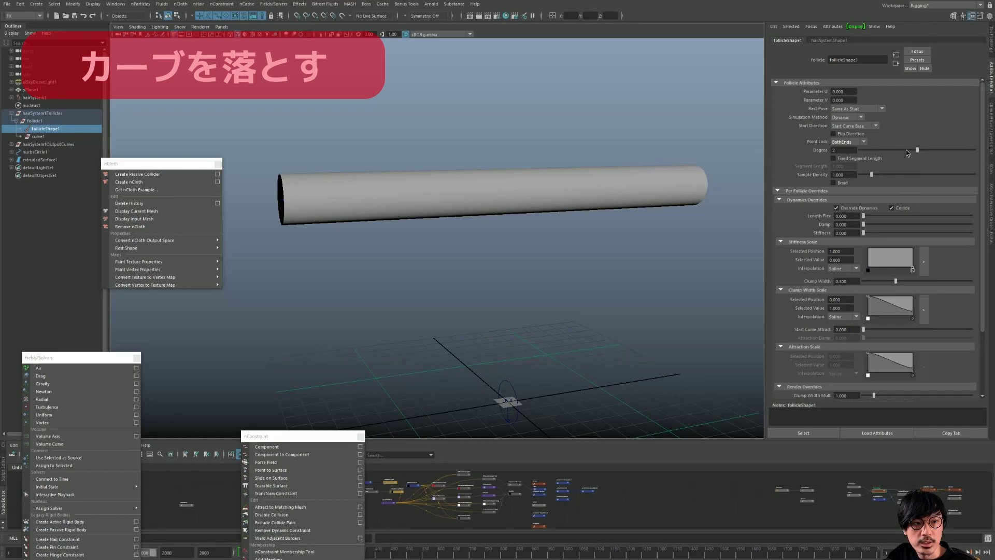
{"action": "left_click_drag", "start_coordinate": [924, 150], "coordinate": [944, 151]}
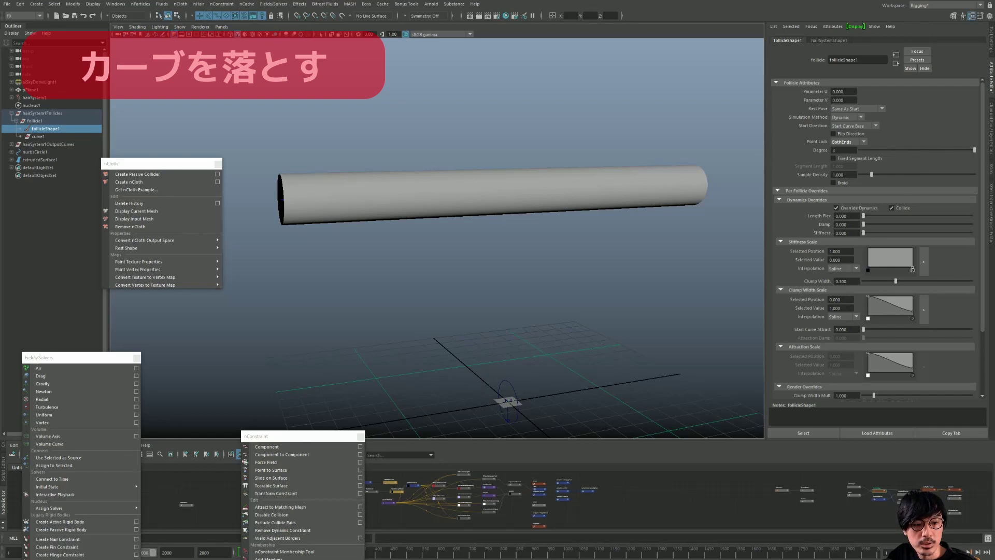
Play the simulation and tumble around the sagging tube until the curve resets to straight.
{"action": "key", "text": "alt+v"}
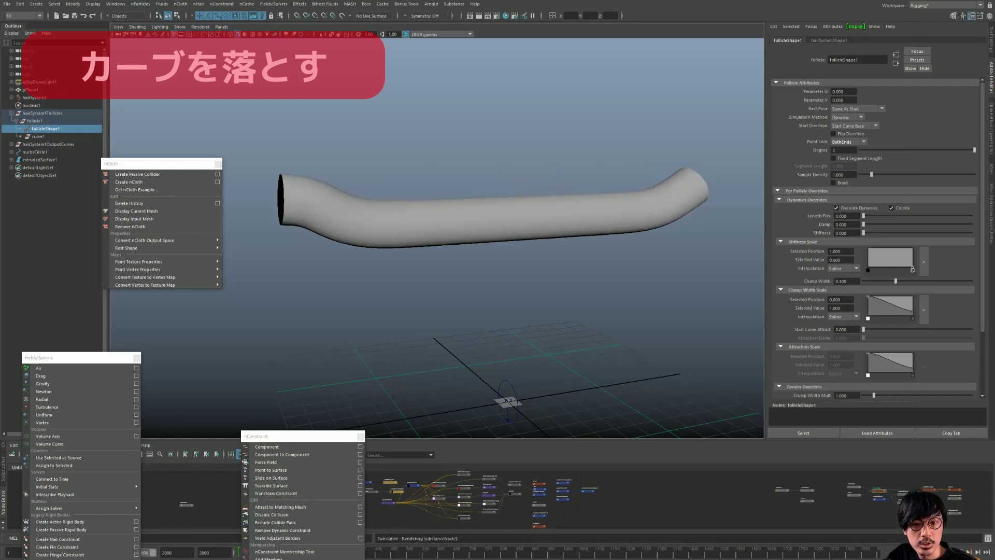
{"action": "left_click_drag", "start_coordinate": [434, 268], "coordinate": [400, 271], "text": "alt"}
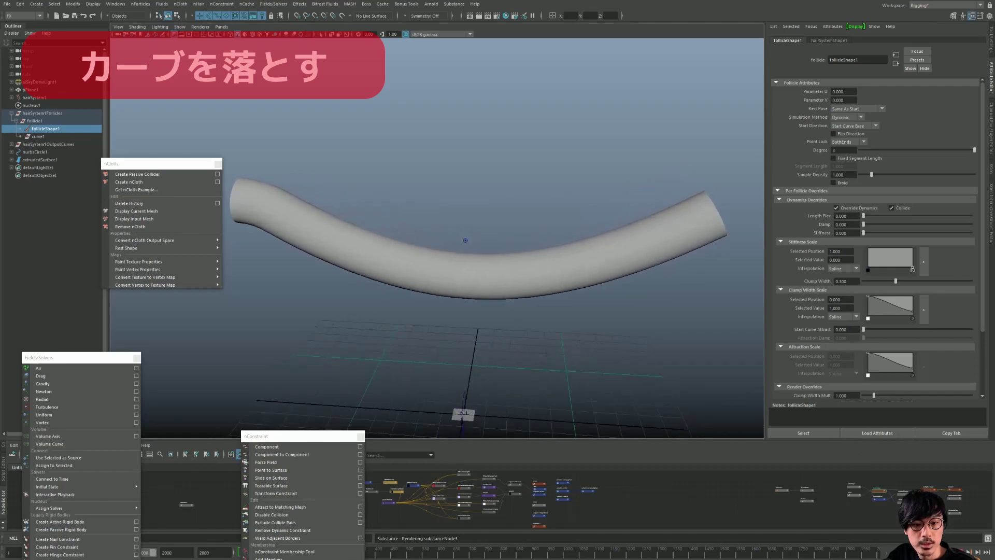
{"action": "mouse_move", "coordinate": [464, 238]}
{"action": "left_mouse_down", "text": "alt"}
{"action": "mouse_move", "coordinate": [511, 358]}
{"action": "mouse_move", "coordinate": [484, 378]}
{"action": "mouse_move", "coordinate": [524, 356]}
{"action": "mouse_move", "coordinate": [487, 379]}
{"action": "left_mouse_up", "text": "alt"}
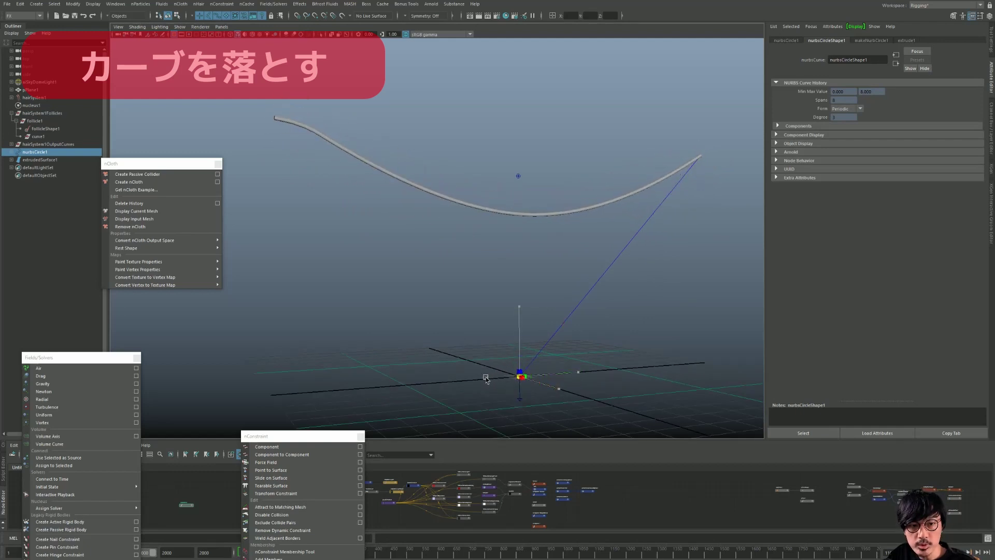
{"action": "left_click_drag", "start_coordinate": [486, 379], "coordinate": [481, 335], "text": "alt"}
{"action": "left_click", "coordinate": [648, 304]}
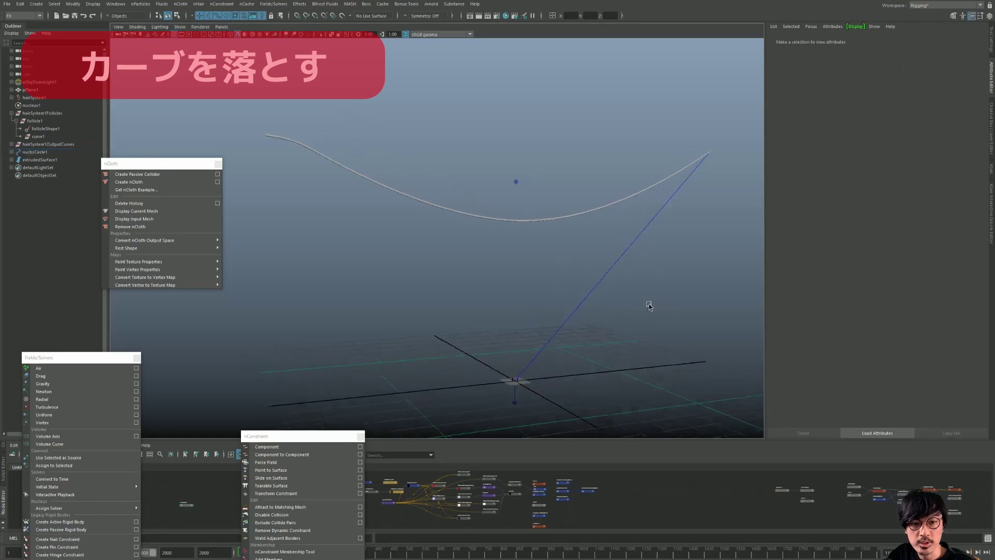
{"action": "left_click_drag", "start_coordinate": [648, 305], "coordinate": [634, 303], "text": "alt"}
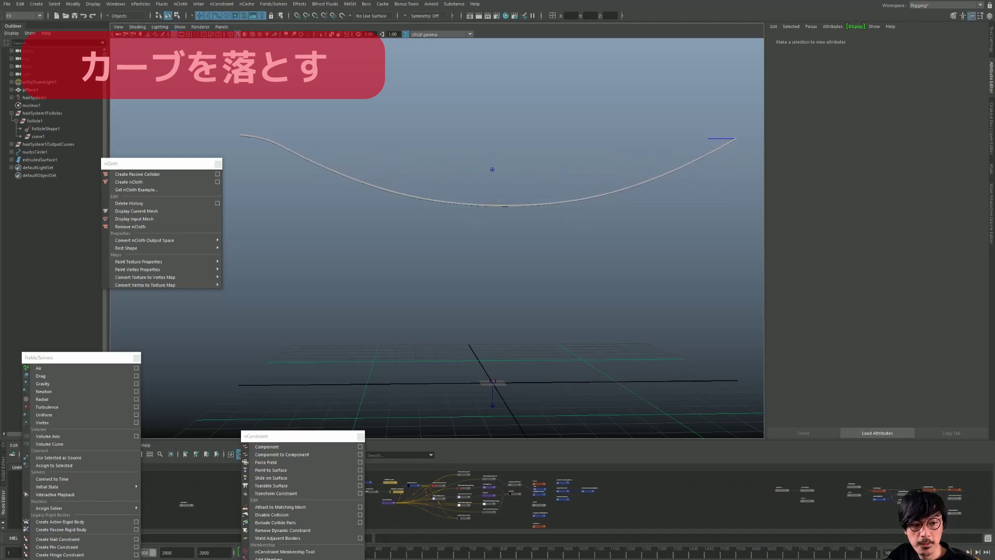
{"action": "mouse_move", "coordinate": [475, 249]}
{"action": "left_mouse_down", "text": "alt"}
{"action": "mouse_move", "coordinate": [475, 266]}
{"action": "mouse_move", "coordinate": [515, 267]}
{"action": "mouse_move", "coordinate": [499, 280]}
{"action": "mouse_move", "coordinate": [513, 278]}
{"action": "left_mouse_up", "text": "alt"}
Hide the extruded tube extrudedSurface1 with Ctrl+H.
{"action": "left_click_drag", "start_coordinate": [418, 217], "coordinate": [451, 217], "text": "alt"}
{"action": "left_click", "coordinate": [347, 163]}
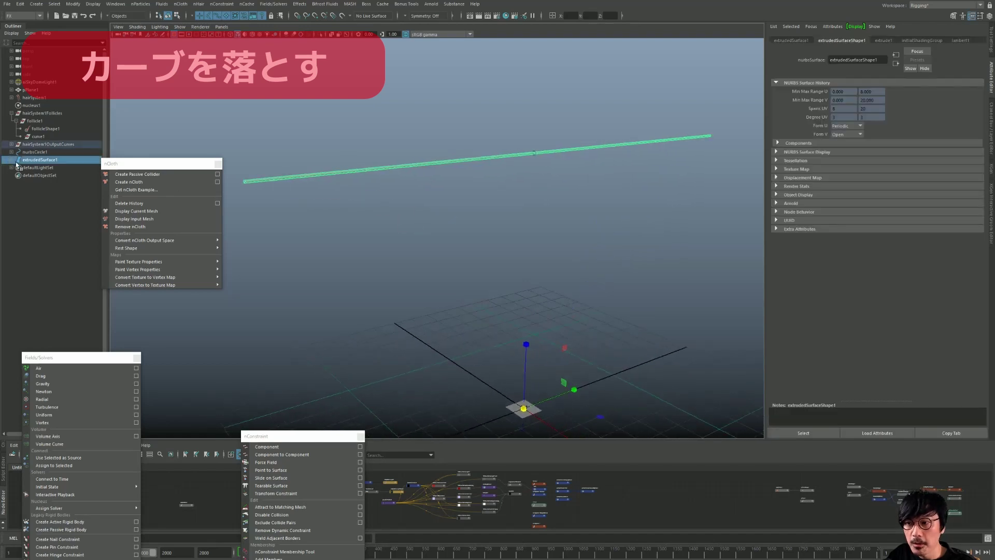
{"action": "left_click", "coordinate": [34, 161]}
{"action": "left_click_drag", "start_coordinate": [368, 153], "coordinate": [403, 155], "text": "alt"}
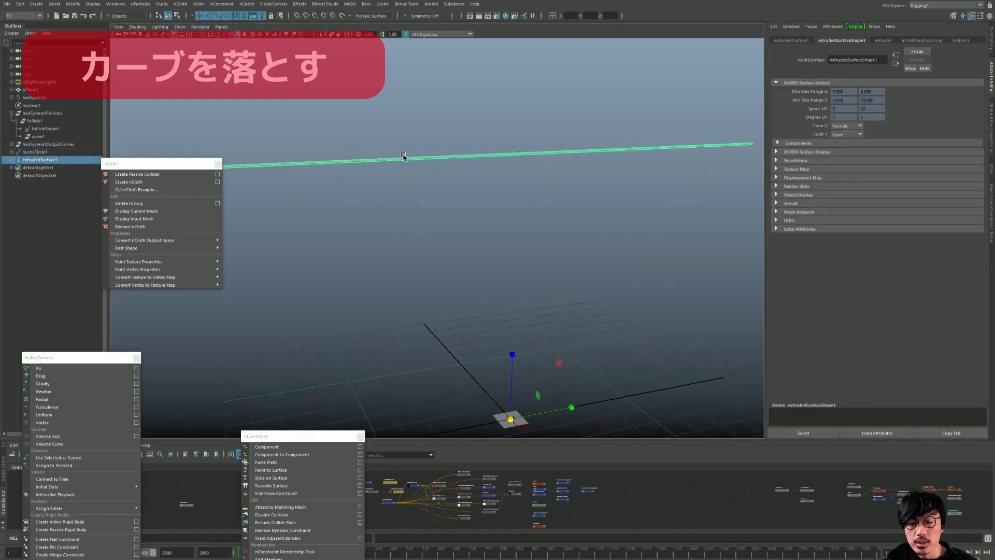
{"action": "key", "text": "ctrl+h"}
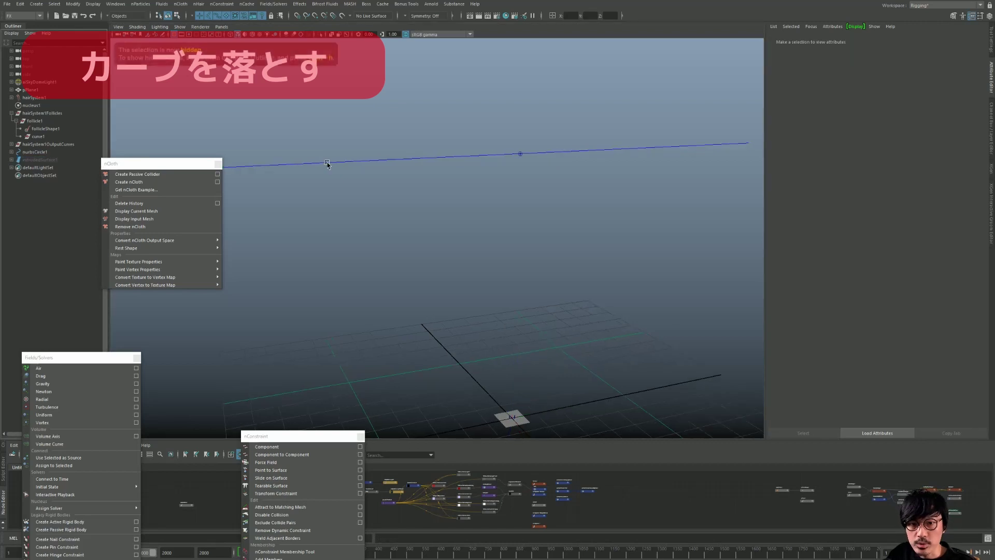
Select the hair output curve and set follicleShape1's Point Lock to No Attach.
{"action": "left_click", "coordinate": [329, 164]}
{"action": "left_click_drag", "start_coordinate": [400, 197], "coordinate": [386, 203], "text": "alt"}
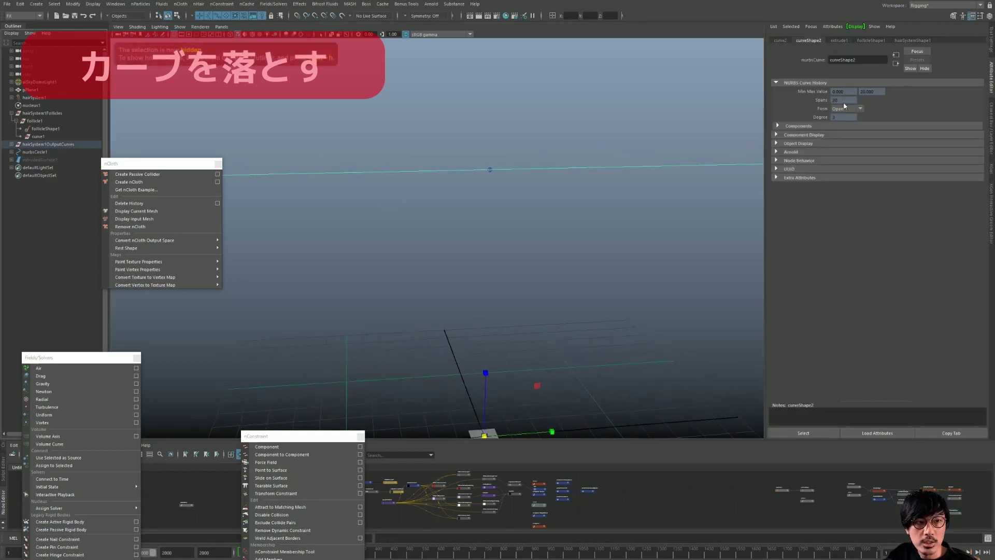
{"action": "left_click", "coordinate": [841, 41]}
{"action": "left_click", "coordinate": [872, 41]}
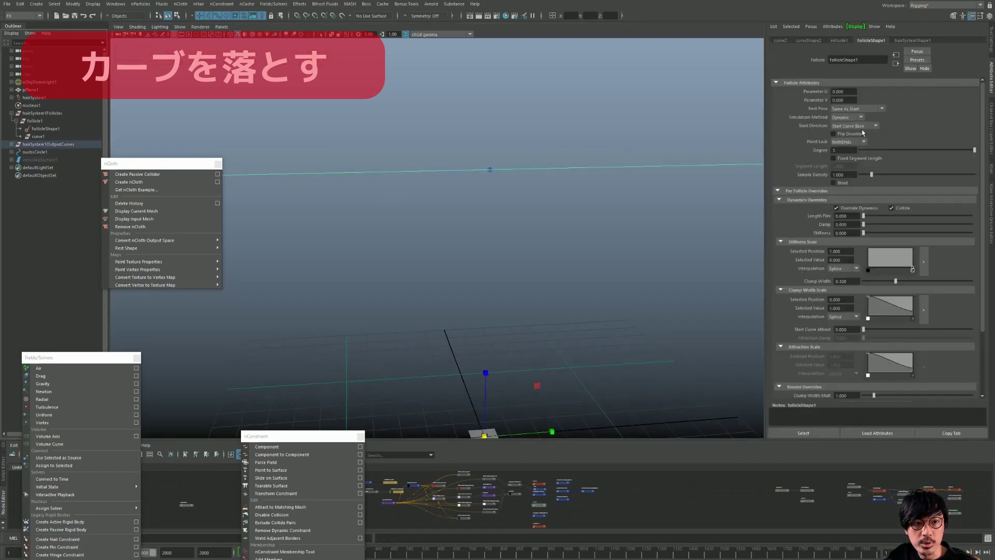
{"action": "left_click", "coordinate": [842, 150]}
{"action": "left_click_drag", "start_coordinate": [722, 194], "coordinate": [551, 196], "text": "alt"}
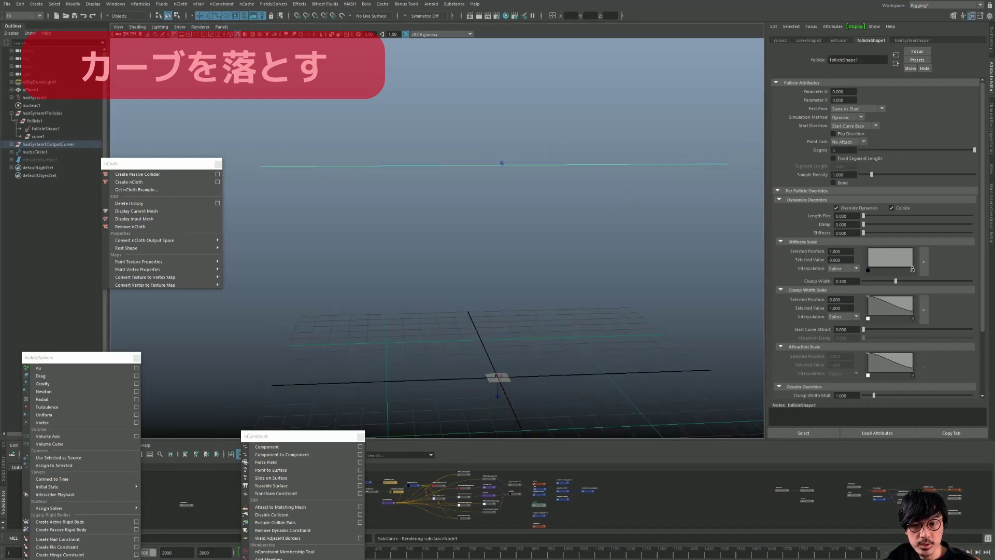
Scale the ground plane pPlane1 up to a much larger size.
{"action": "mouse_move", "coordinate": [584, 370]}
{"action": "left_mouse_down", "text": "alt"}
{"action": "mouse_move", "coordinate": [573, 300]}
{"action": "mouse_move", "coordinate": [457, 220]}
{"action": "mouse_move", "coordinate": [354, 304]}
{"action": "left_mouse_up", "text": "alt"}
{"action": "left_click", "coordinate": [573, 300]}
{"action": "left_click", "coordinate": [493, 325]}
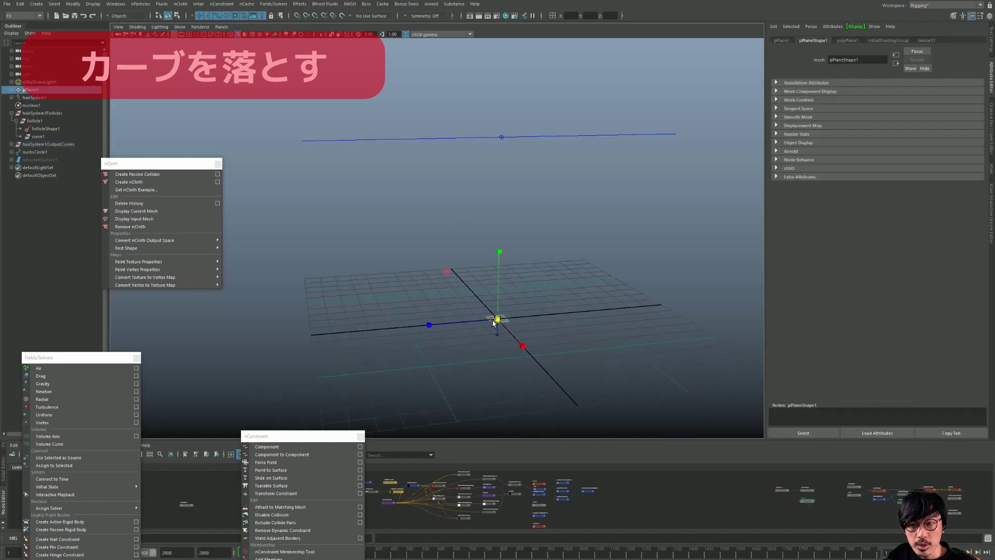
{"action": "left_click_drag", "start_coordinate": [504, 322], "coordinate": [739, 204]}
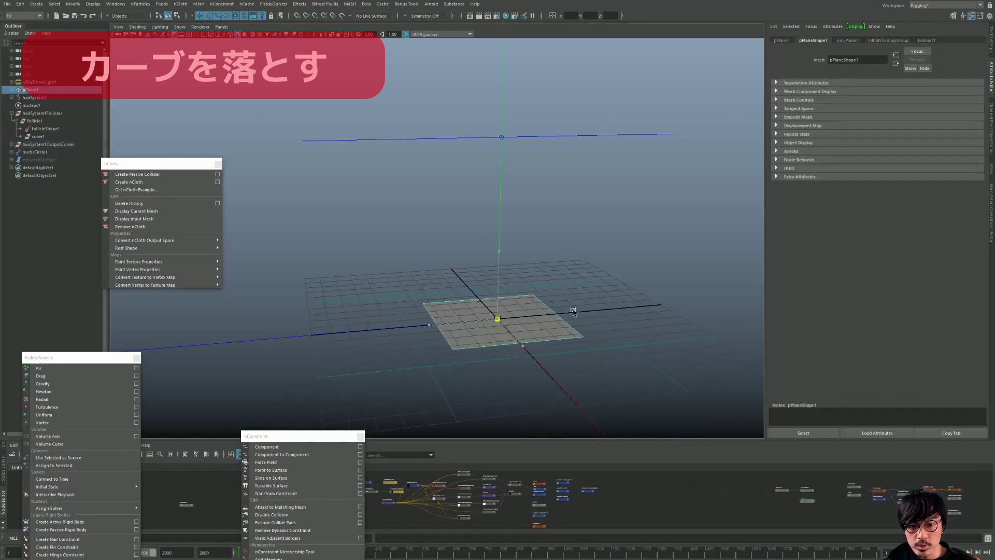
{"action": "left_click", "coordinate": [738, 204]}
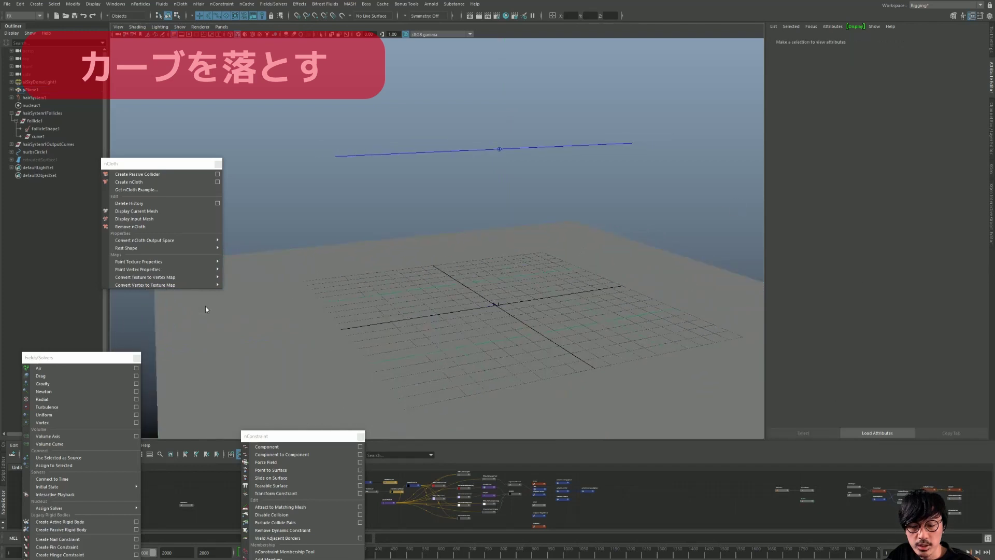
Create an enlarged polygon cube and duplicate it, moving the copy along X.
{"action": "key", "text": "space"}
{"action": "right_click_drag", "start_coordinate": [437, 308], "coordinate": [464, 304]}
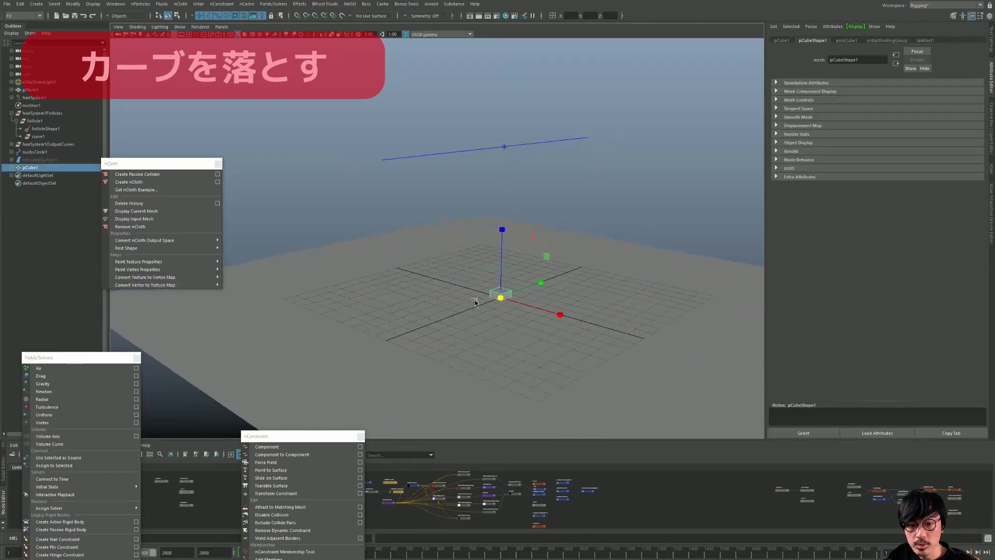
{"action": "mouse_move", "coordinate": [493, 297]}
{"action": "left_mouse_down"}
{"action": "mouse_move", "coordinate": [545, 292]}
{"action": "mouse_move", "coordinate": [410, 300]}
{"action": "mouse_move", "coordinate": [632, 298]}
{"action": "mouse_move", "coordinate": [585, 300]}
{"action": "left_mouse_up"}
{"action": "key", "text": "w"}
{"action": "key", "text": "ctrl+d"}
{"action": "key", "text": "ctrl+d"}
Delete pCube3 and add an enlarged polygon sphere positioned to the right along X.
{"action": "key", "text": "Delete"}
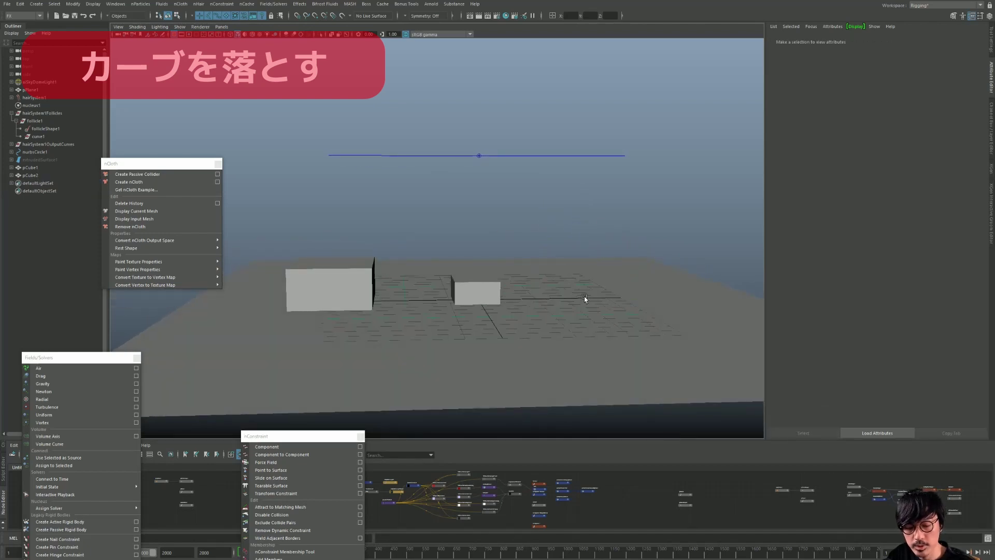
{"action": "left_click_drag", "start_coordinate": [393, 299], "coordinate": [412, 305], "text": "alt"}
{"action": "key", "text": "space"}
{"action": "left_click", "coordinate": [454, 320]}
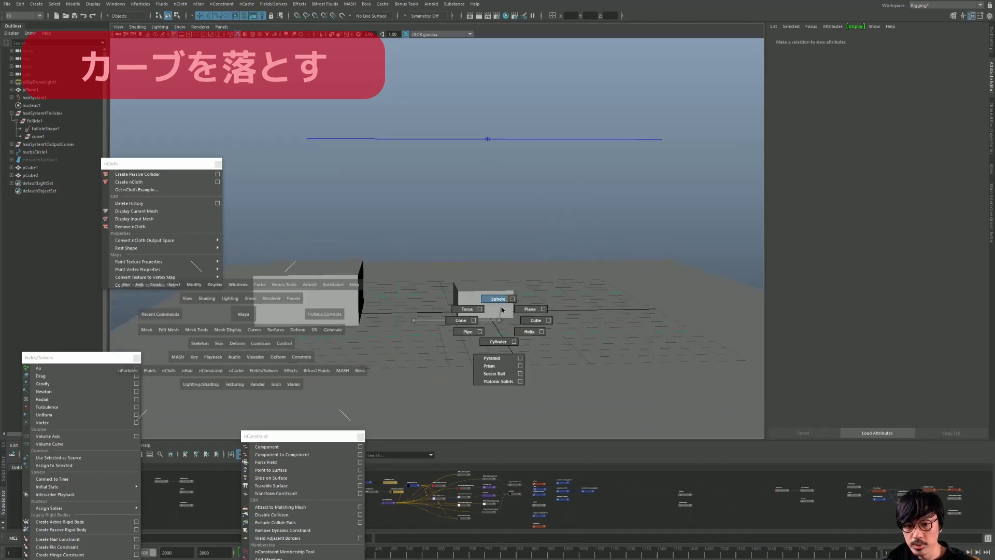
{"action": "left_click", "coordinate": [472, 300]}
{"action": "mouse_move", "coordinate": [480, 302]}
{"action": "left_mouse_down"}
{"action": "mouse_move", "coordinate": [626, 296]}
{"action": "mouse_move", "coordinate": [562, 288]}
{"action": "mouse_move", "coordinate": [612, 281]}
{"action": "mouse_move", "coordinate": [535, 244]}
{"action": "left_mouse_up"}
{"action": "key", "text": "w"}
{"action": "left_click_drag", "start_coordinate": [633, 298], "coordinate": [610, 298]}
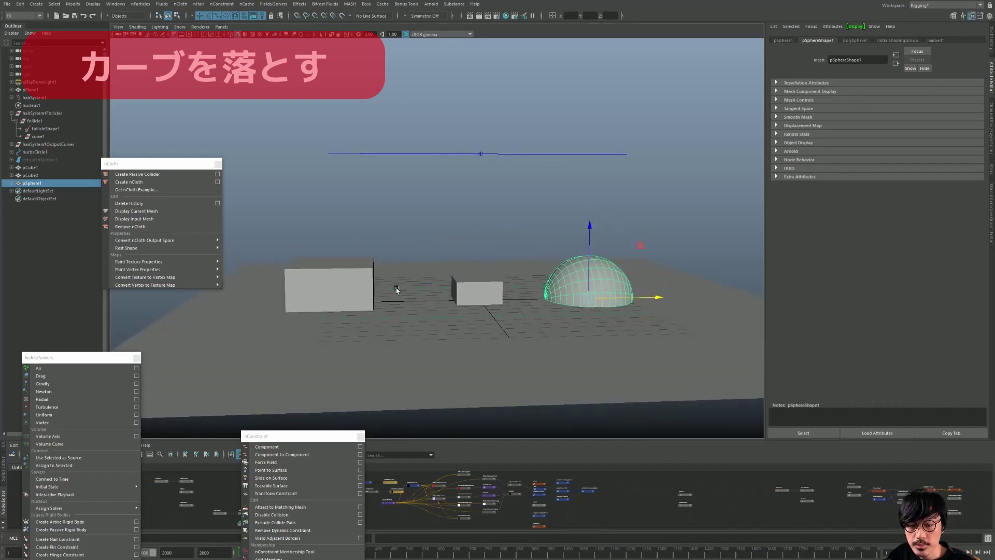
Select pCube1, pCube2, pSphere1 and pPlane1 together.
{"action": "left_click", "coordinate": [330, 290]}
{"action": "left_click_drag", "start_coordinate": [400, 296], "coordinate": [408, 298], "text": "alt"}
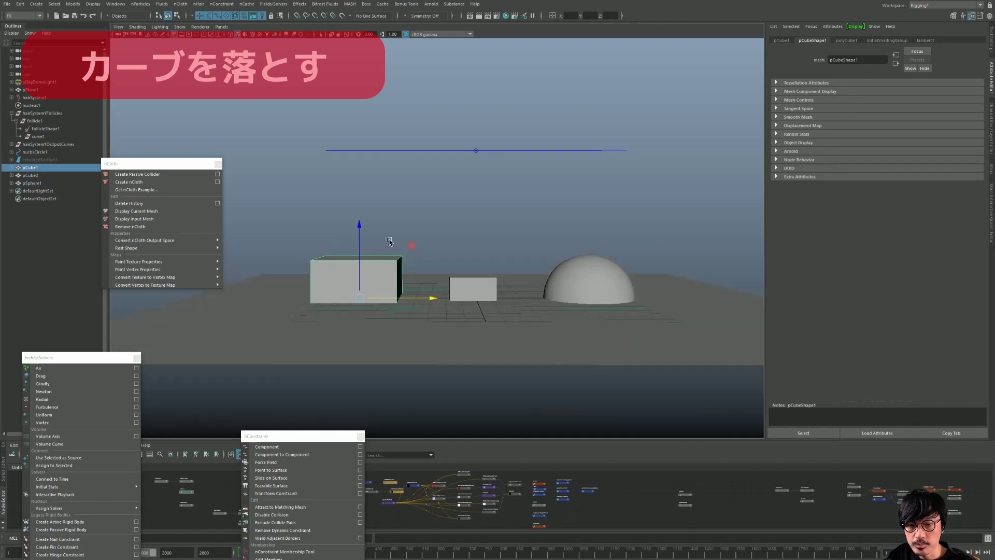
{"action": "left_click", "coordinate": [475, 298]}
{"action": "left_click_drag", "start_coordinate": [534, 322], "coordinate": [535, 326], "text": "alt"}
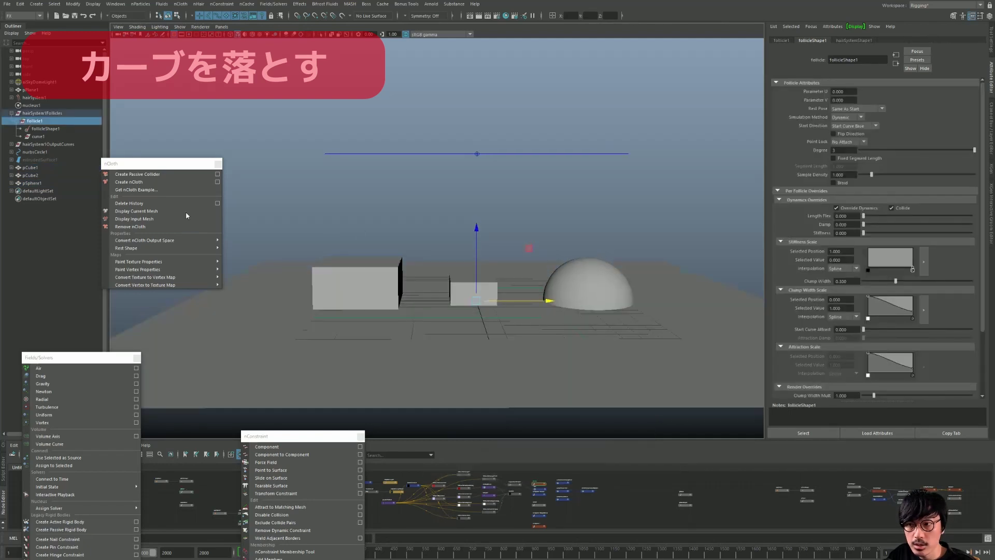
{"action": "left_click_drag", "start_coordinate": [400, 202], "coordinate": [402, 208], "text": "alt"}
{"action": "left_click", "coordinate": [355, 285]}
{"action": "left_click", "coordinate": [485, 278], "text": "shift"}
{"action": "left_click", "coordinate": [589, 279], "text": "shift"}
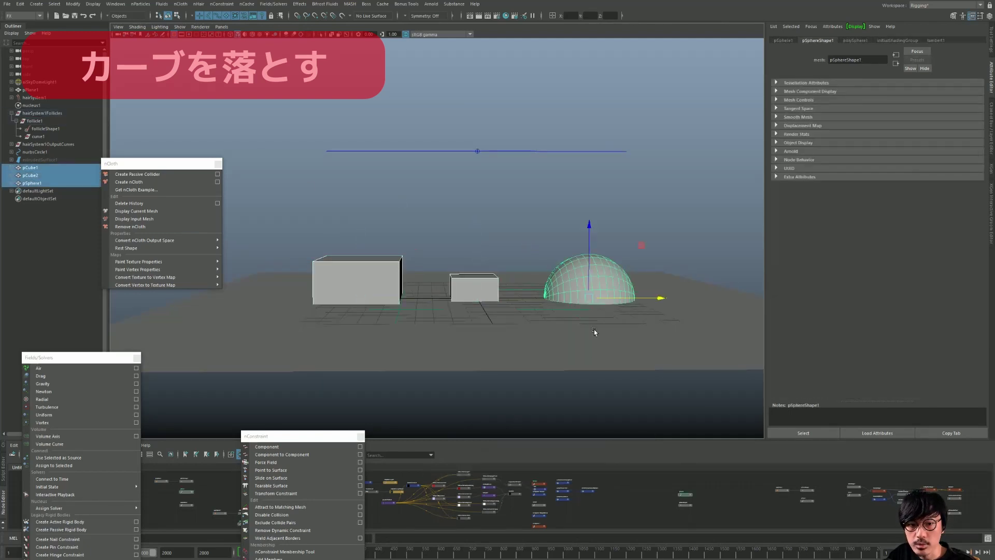
{"action": "left_click", "coordinate": [496, 329], "text": "shift"}
{"action": "left_click_drag", "start_coordinate": [496, 329], "coordinate": [548, 407], "text": "alt"}
{"action": "scroll", "coordinate": [567, 311], "scroll_direction": "up", "scroll_amount": 2}
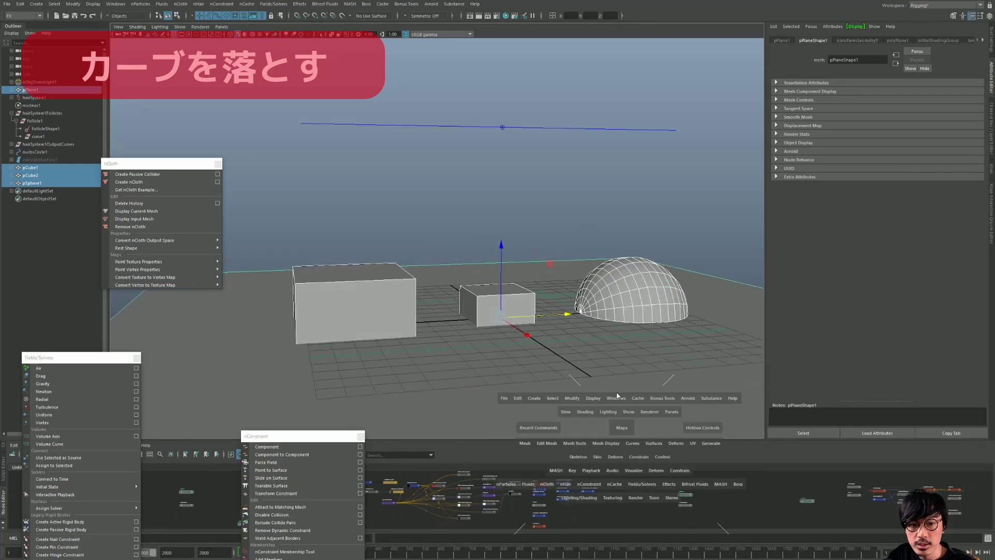
{"action": "scroll", "coordinate": [657, 307], "scroll_direction": "down", "scroll_amount": 2}
{"action": "scroll", "coordinate": [570, 290], "scroll_direction": "down", "scroll_amount": 1}
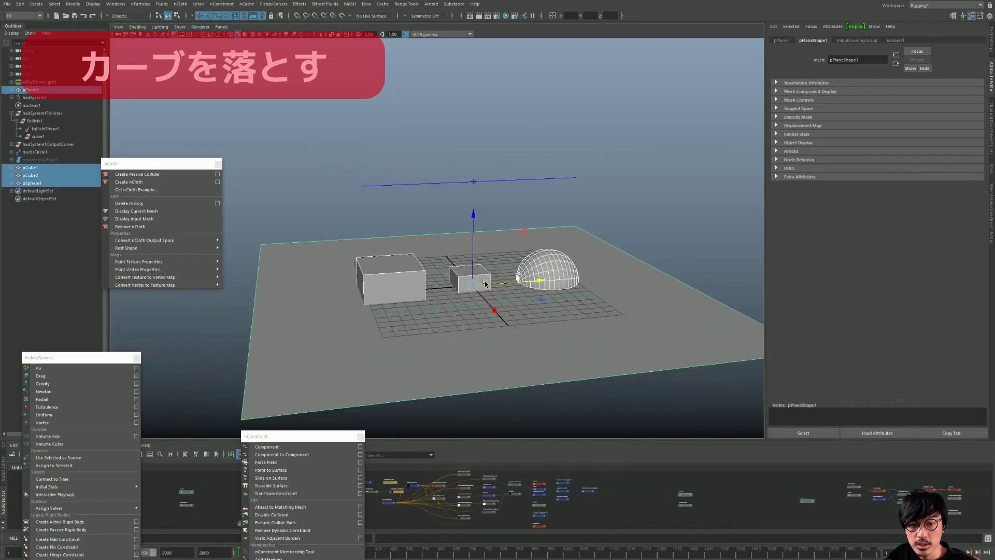
{"action": "scroll", "coordinate": [451, 268], "scroll_direction": "down", "scroll_amount": 1}
{"action": "scroll", "coordinate": [452, 269], "scroll_direction": "up", "scroll_amount": 1}
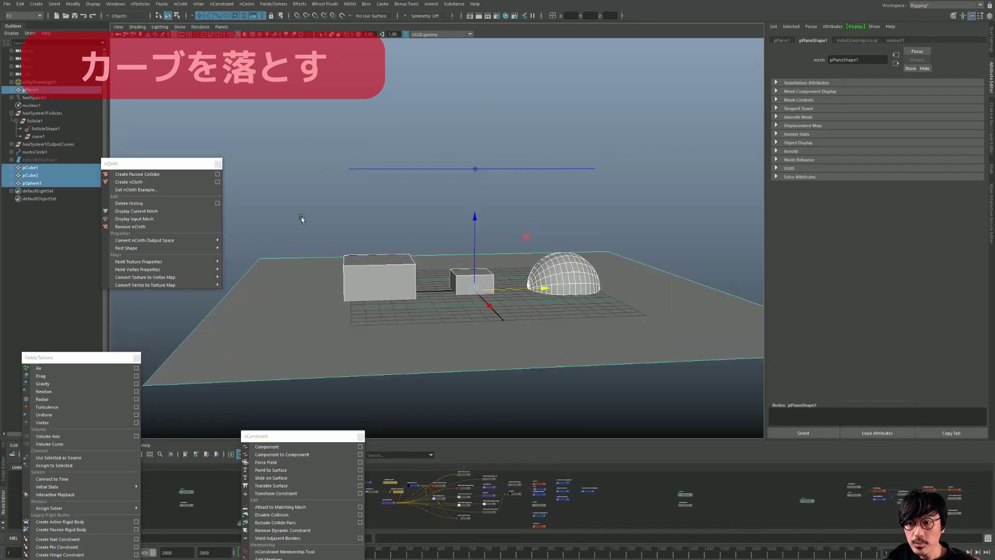
Make the two boxes, the dome and the ground plane passive colliders.
{"action": "left_click_drag", "start_coordinate": [218, 171], "coordinate": [254, 161], "text": "alt"}
{"action": "left_click", "coordinate": [173, 176]}
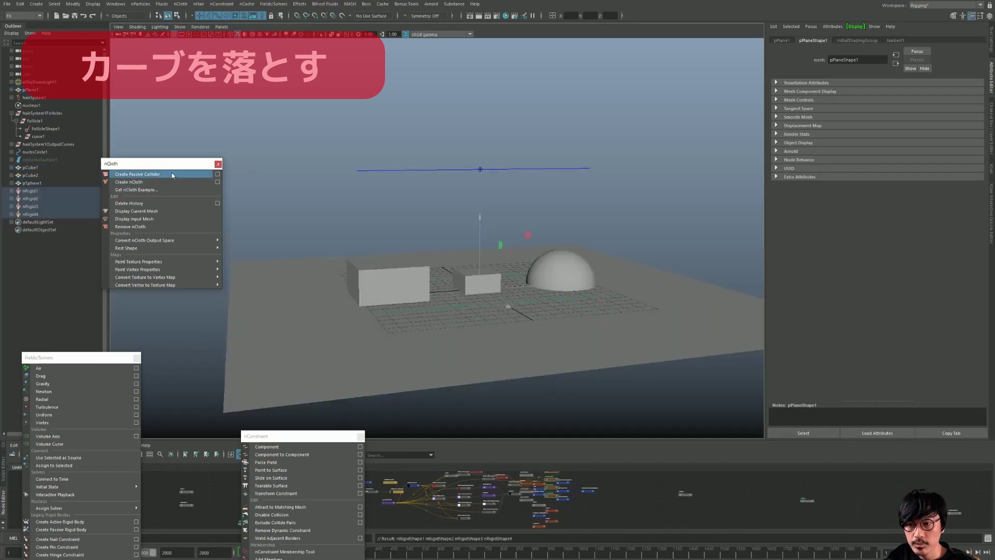
{"action": "scroll", "coordinate": [363, 220], "scroll_direction": "up", "scroll_amount": 1}
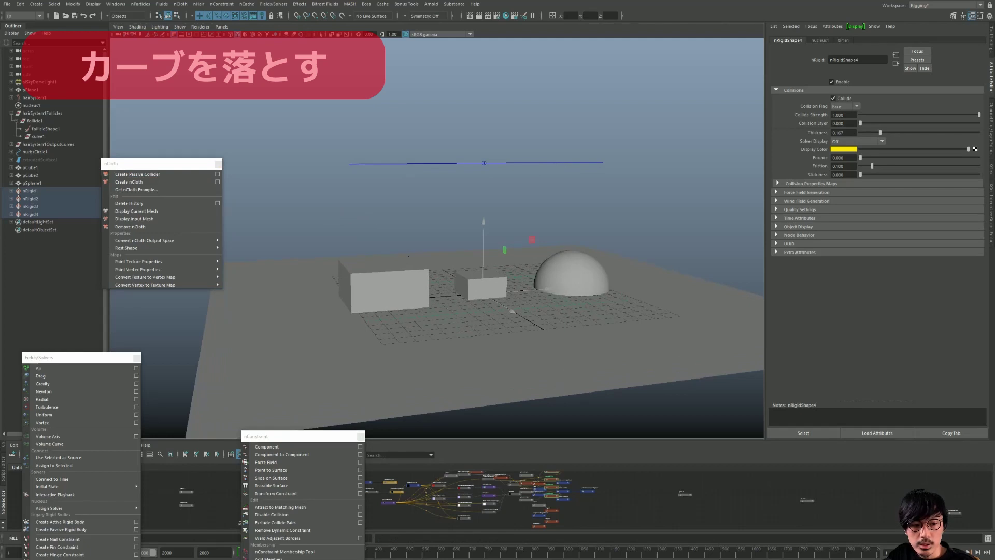
Play the simulation to watch the hair curve fall, then rewind to the first frame.
{"action": "key", "text": "alt+v"}
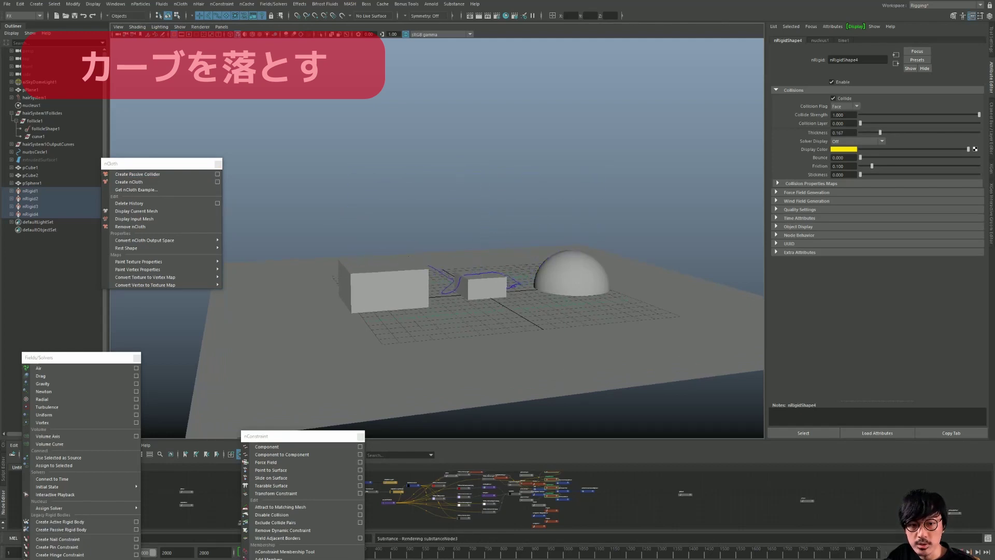
{"action": "scroll", "coordinate": [560, 278], "scroll_direction": "up", "scroll_amount": 2}
{"action": "scroll", "coordinate": [581, 288], "scroll_direction": "up", "scroll_amount": 2}
{"action": "scroll", "coordinate": [602, 298], "scroll_direction": "up", "scroll_amount": 2}
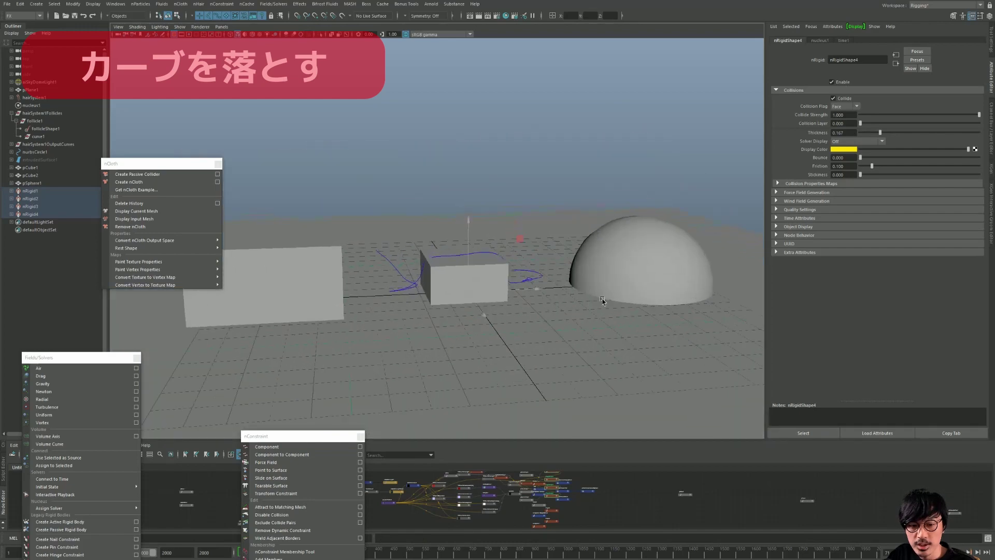
{"action": "scroll", "coordinate": [602, 298], "scroll_direction": "up", "scroll_amount": 2}
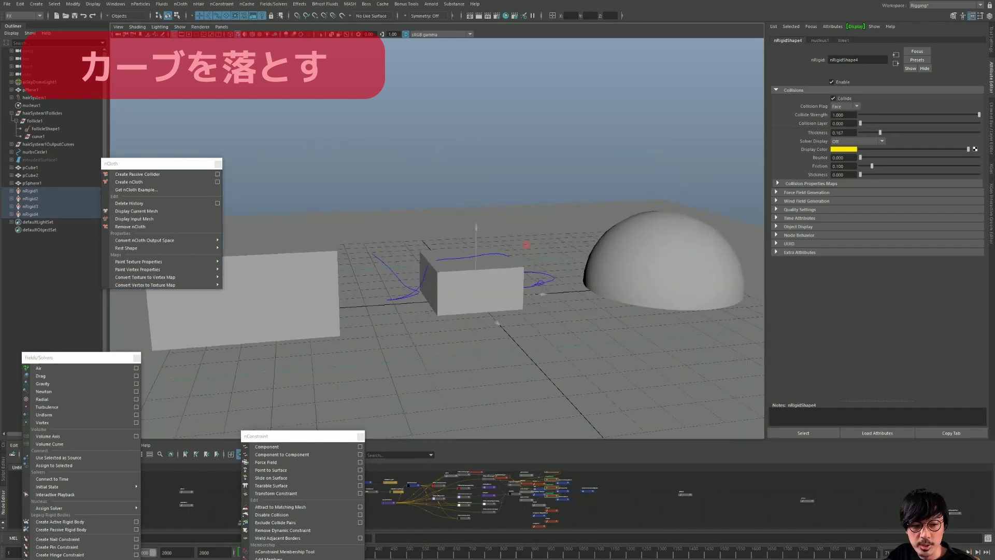
{"action": "scroll", "coordinate": [518, 315], "scroll_direction": "down", "scroll_amount": 2}
{"action": "key", "text": "alt+shift+v"}
{"action": "scroll", "coordinate": [339, 261], "scroll_direction": "down", "scroll_amount": 3}
Select the hair output curve, view its hair system attributes, then stop and rewind playback.
{"action": "left_click_drag", "start_coordinate": [365, 157], "coordinate": [384, 202]}
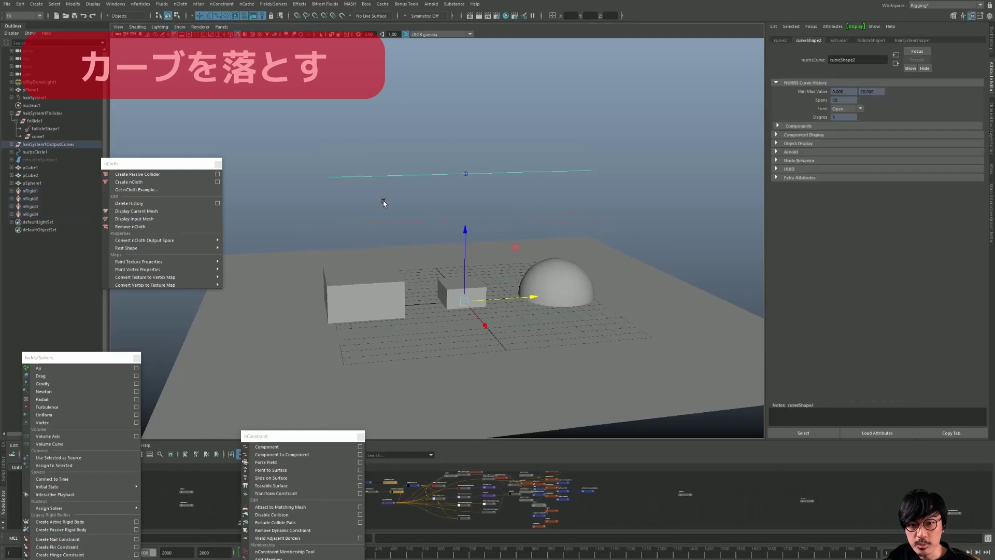
{"action": "scroll", "coordinate": [384, 202], "scroll_direction": "up", "scroll_amount": 2}
{"action": "left_click", "coordinate": [911, 41]}
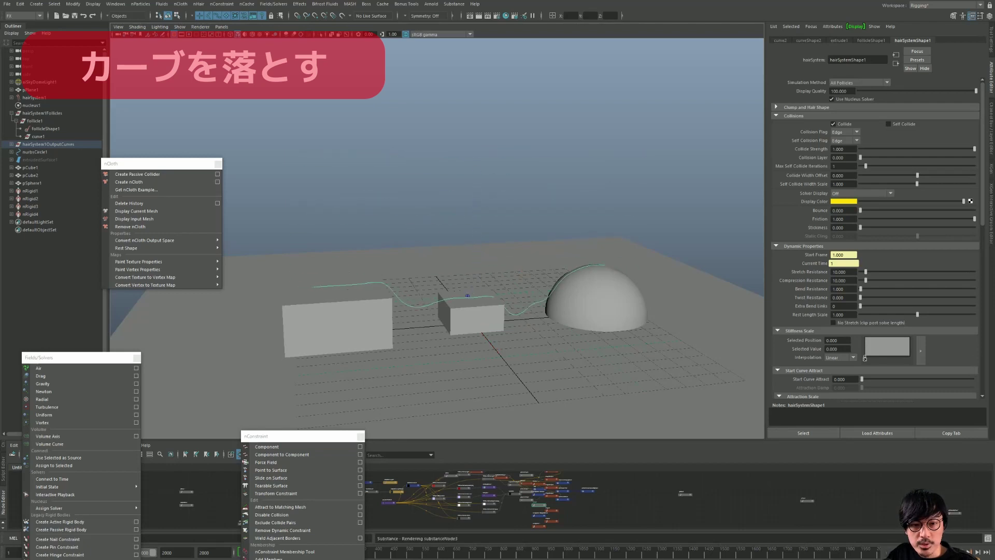
{"action": "key", "text": "Escape"}
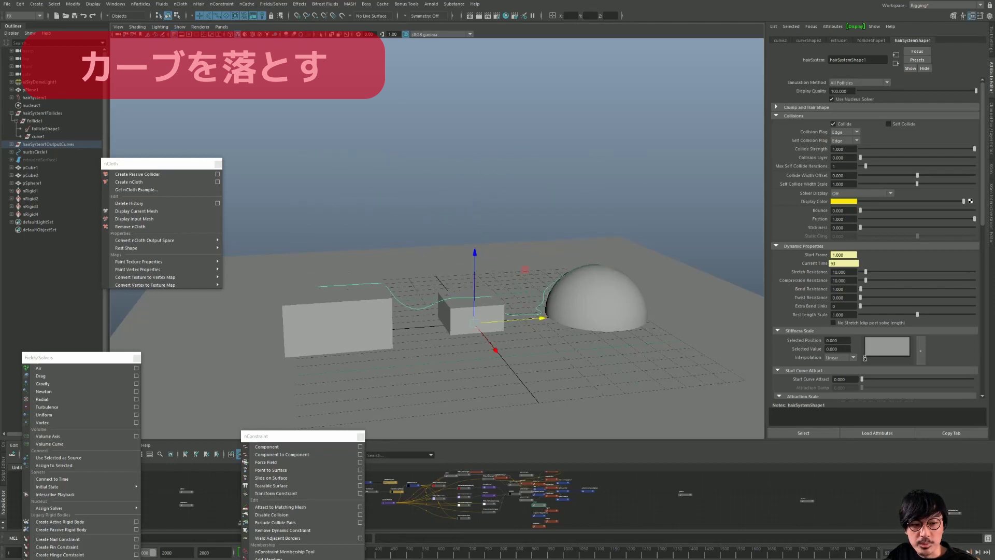
{"action": "key", "text": "shift+alt+v"}
{"action": "scroll", "coordinate": [382, 302], "scroll_direction": "up", "scroll_amount": 1}
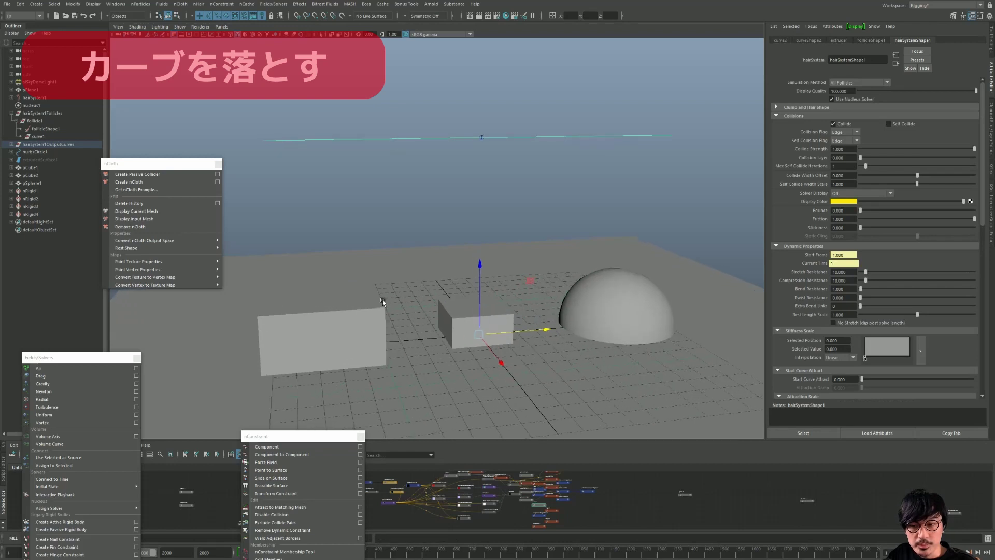
Check the nRigid collision settings of pCube1, the small cube, the half-sphere and the plane, then play.
{"action": "left_click", "coordinate": [289, 332]}
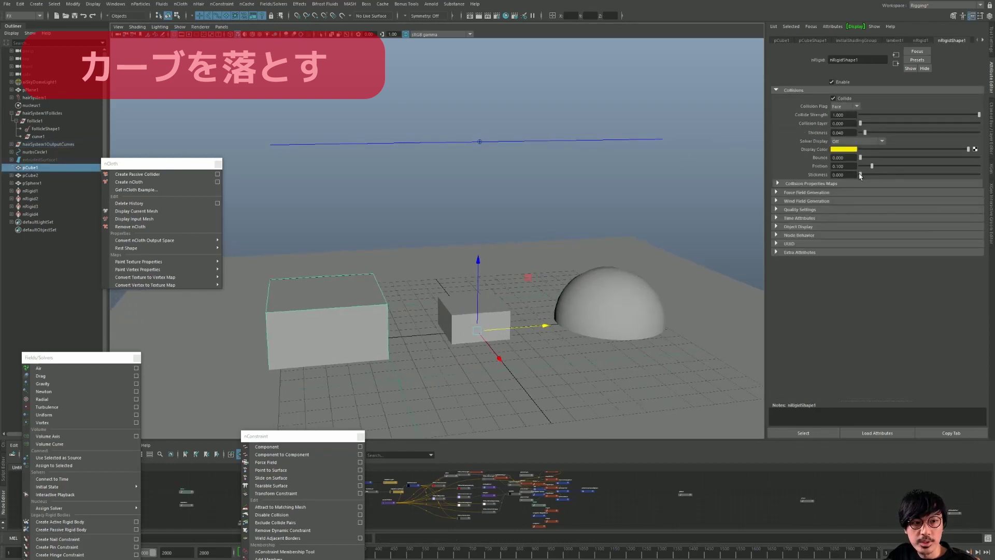
{"action": "left_click", "coordinate": [444, 303]}
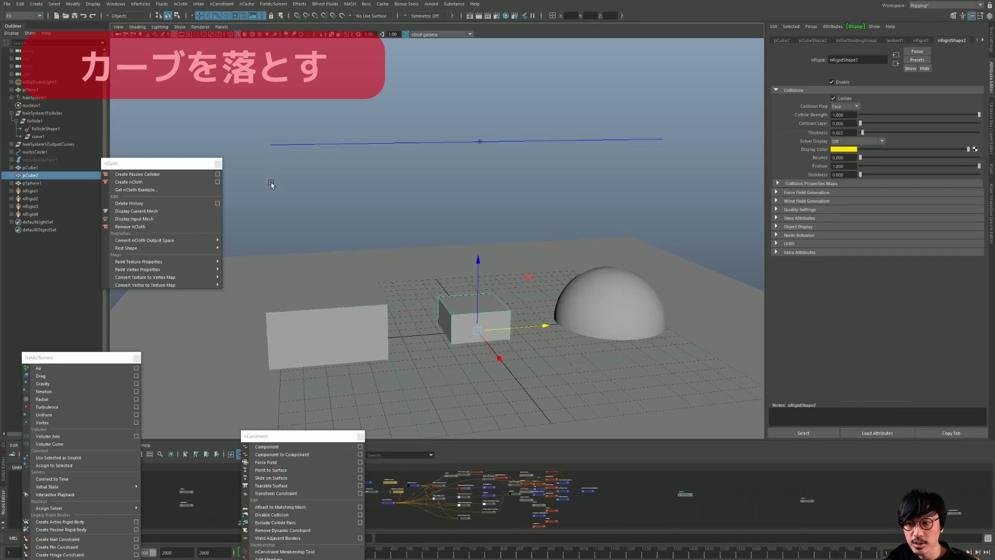
{"action": "left_click", "coordinate": [620, 312]}
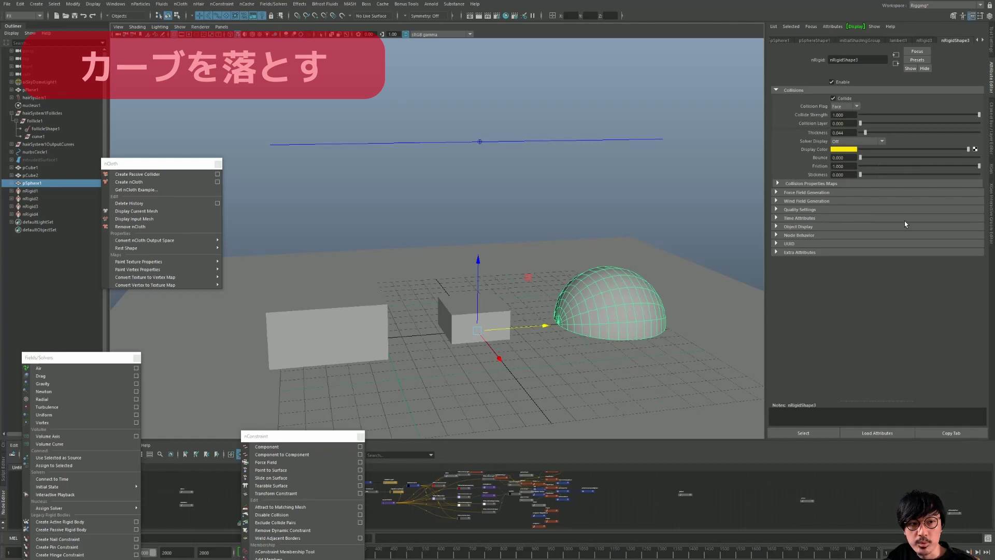
{"action": "left_click", "coordinate": [554, 402]}
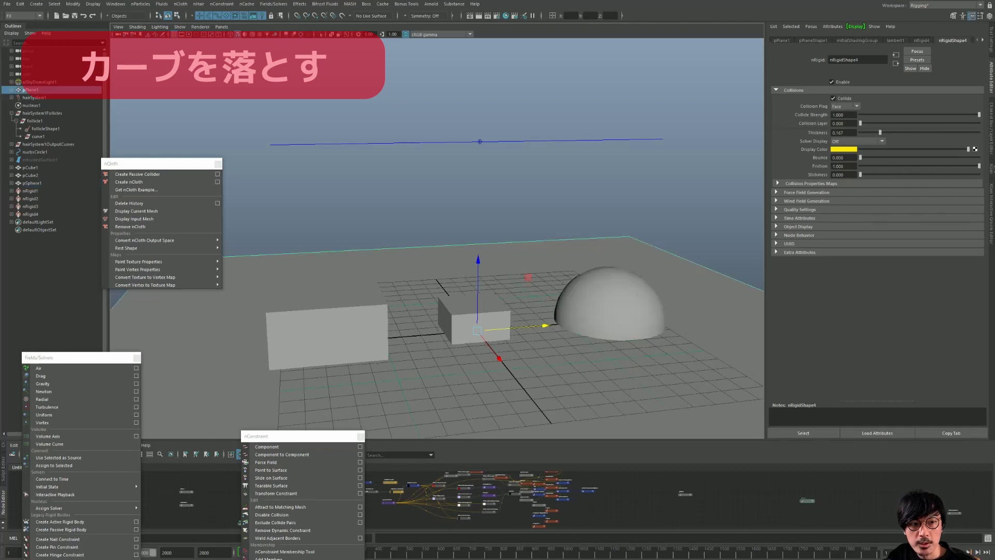
{"action": "key", "text": "alt+v"}
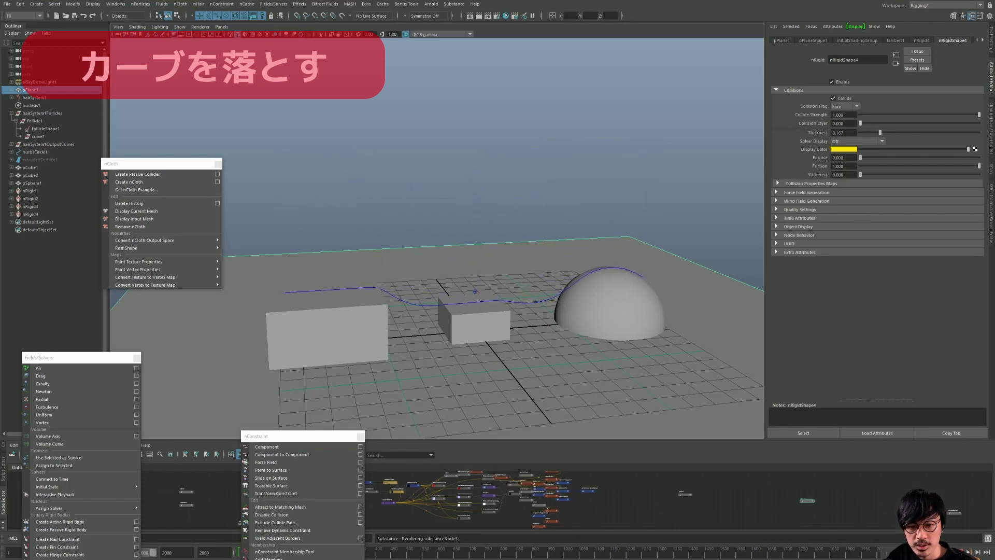
Replay the fall, then select curve2 under hairSystem1OutputCurves and view hairSystemShape1's dynamics settings.
{"action": "mouse_move", "coordinate": [540, 332]}
{"action": "left_mouse_down", "text": "alt"}
{"action": "mouse_move", "coordinate": [608, 330]}
{"action": "mouse_move", "coordinate": [709, 413]}
{"action": "left_mouse_up", "text": "alt"}
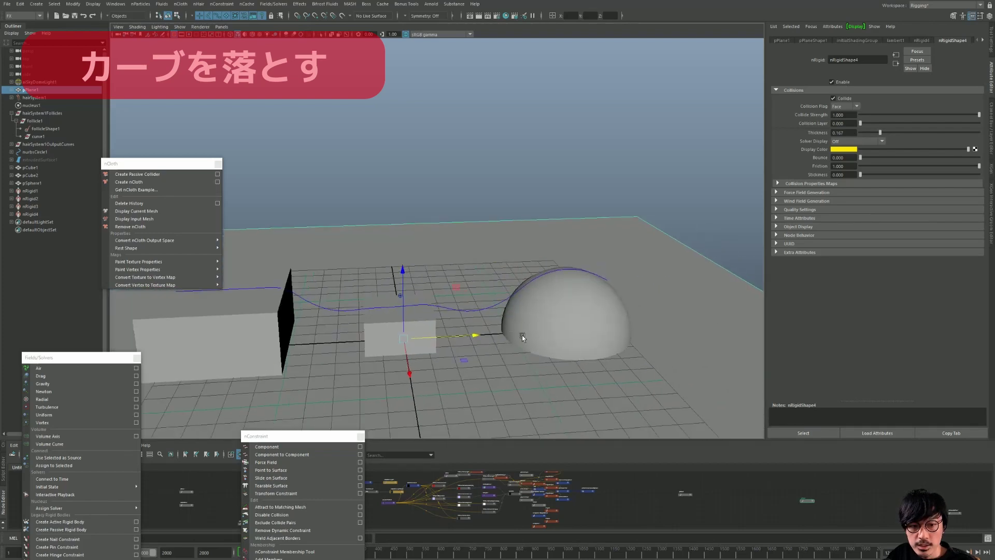
{"action": "key", "text": "alt+shift+v"}
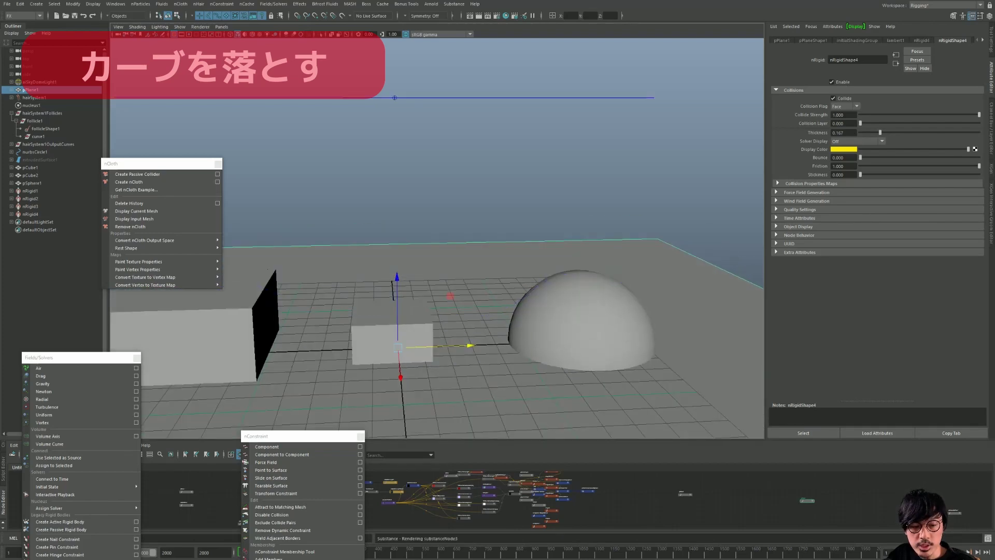
{"action": "key", "text": "alt+v"}
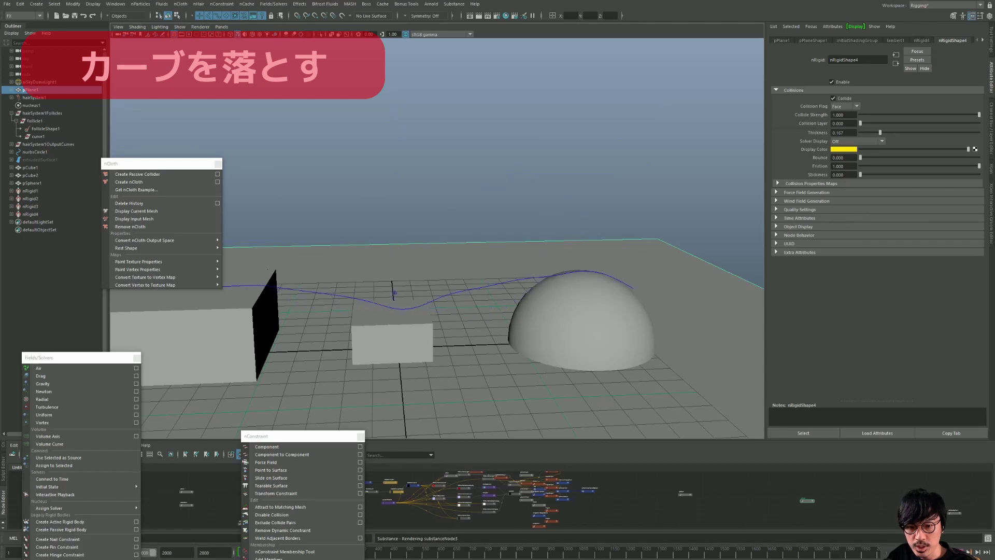
{"action": "left_click_drag", "start_coordinate": [508, 218], "coordinate": [510, 197], "text": "alt"}
{"action": "left_click", "coordinate": [509, 294]}
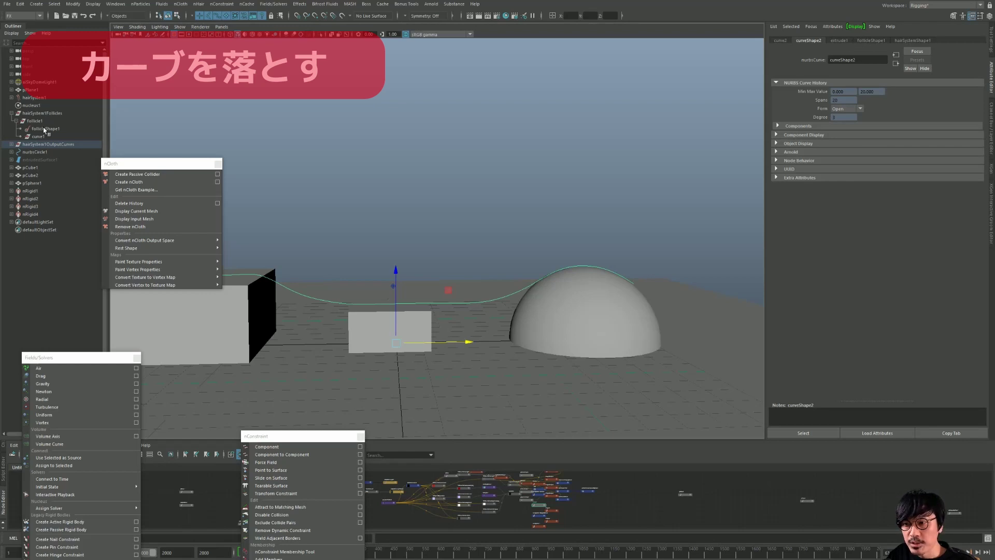
{"action": "left_click", "coordinate": [12, 146]}
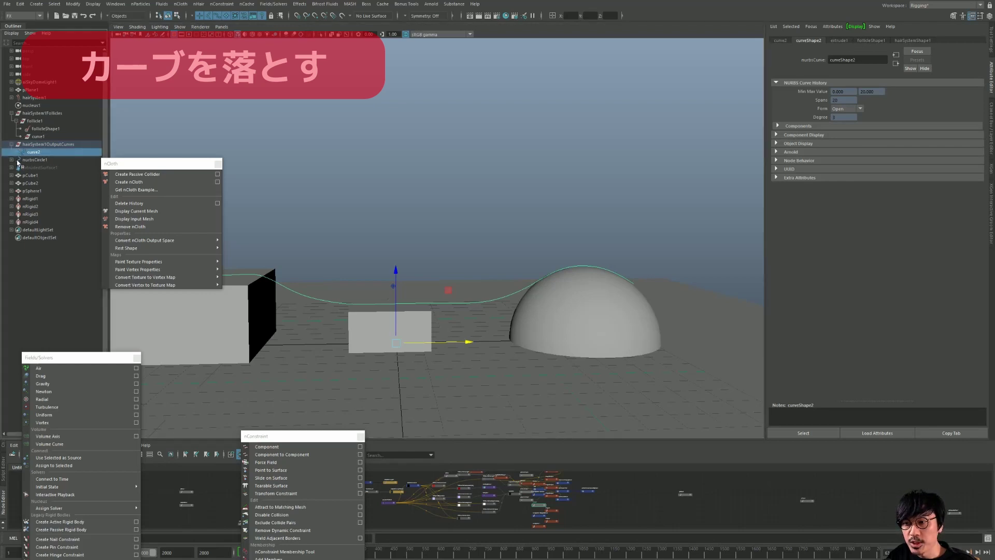
{"action": "left_click", "coordinate": [908, 41]}
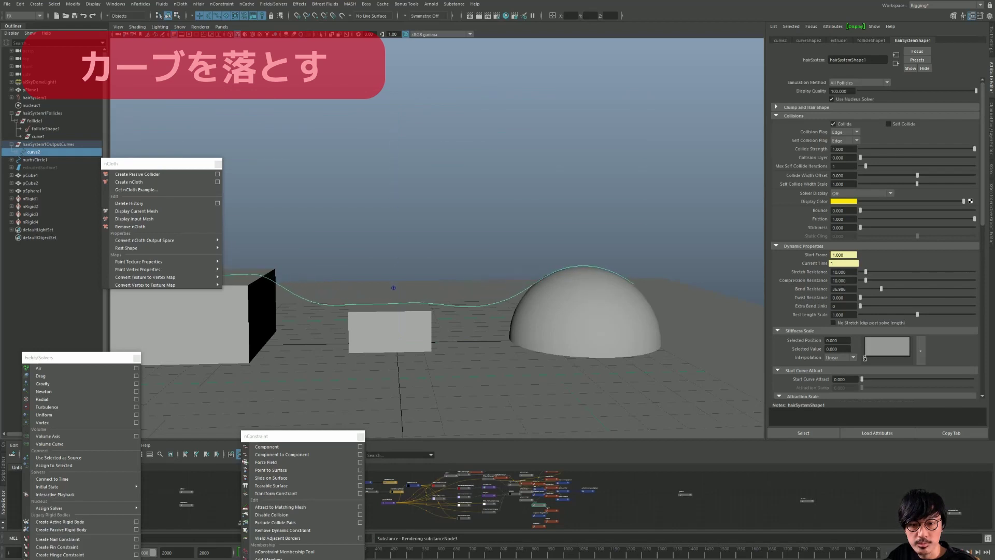
Let the curve settle over the box and dome, then select the hidden extrudedSurface1 tube.
{"action": "left_click_drag", "start_coordinate": [540, 325], "coordinate": [564, 295], "text": "alt"}
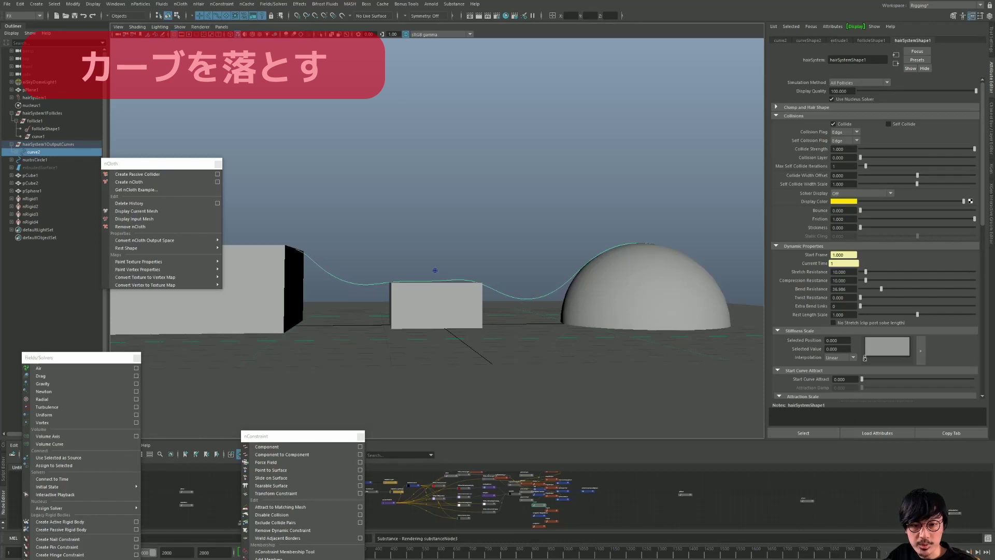
{"action": "key", "text": "w"}
{"action": "left_click_drag", "start_coordinate": [504, 249], "coordinate": [541, 237], "text": "alt"}
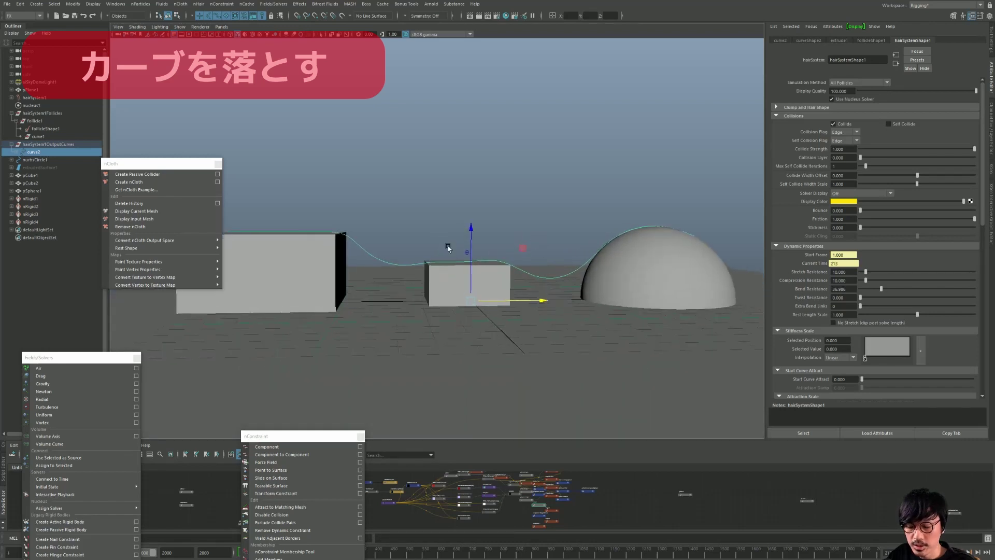
{"action": "left_click", "coordinate": [37, 168]}
Unhide the extrudedSurface1 tube and frame it in the view.
{"action": "key", "text": "shift+h"}
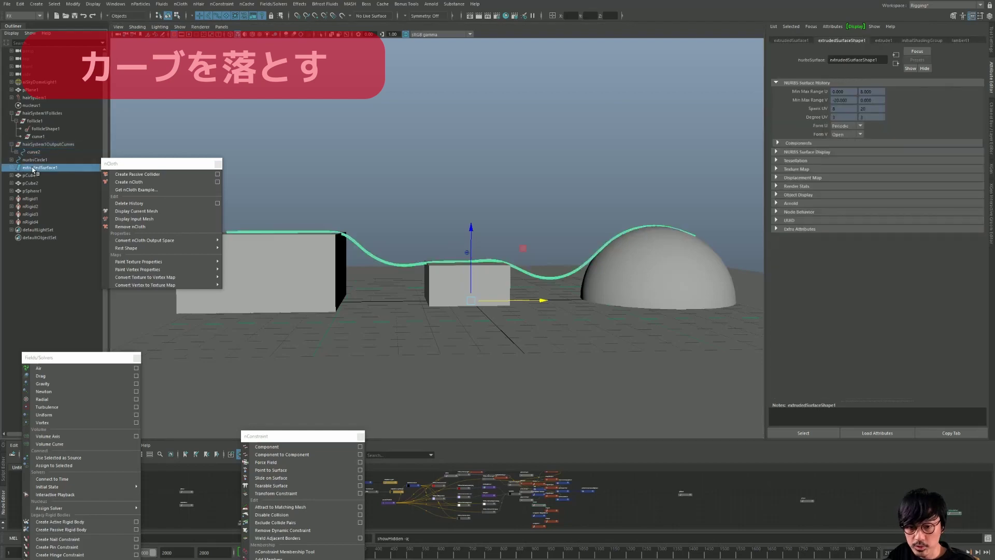
{"action": "mouse_move", "coordinate": [379, 186]}
{"action": "left_mouse_down", "text": "alt"}
{"action": "mouse_move", "coordinate": [378, 207]}
{"action": "mouse_move", "coordinate": [401, 192]}
{"action": "mouse_move", "coordinate": [365, 218]}
{"action": "mouse_move", "coordinate": [354, 209]}
{"action": "mouse_move", "coordinate": [408, 240]}
{"action": "mouse_move", "coordinate": [462, 225]}
{"action": "left_mouse_up", "text": "alt"}
{"action": "left_click", "coordinate": [372, 206]}
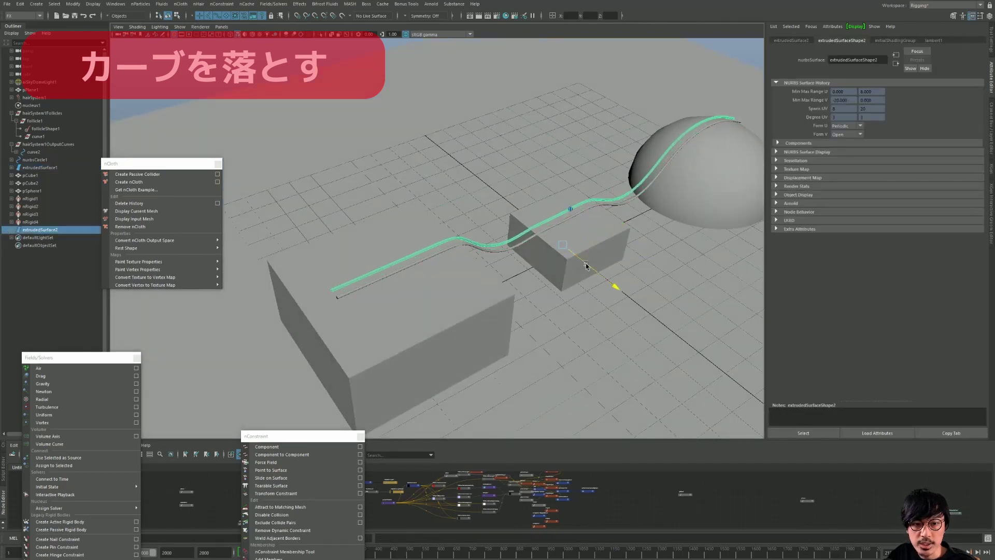
{"action": "mouse_move", "coordinate": [585, 263]}
{"action": "left_mouse_down", "text": "alt"}
{"action": "mouse_move", "coordinate": [569, 258]}
{"action": "mouse_move", "coordinate": [601, 311]}
{"action": "left_mouse_up", "text": "alt"}
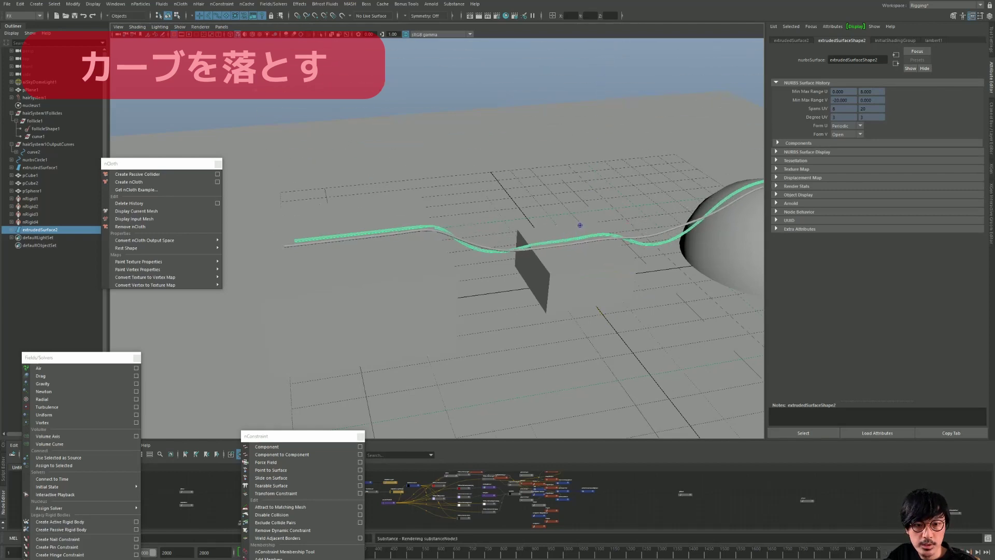
{"action": "left_click", "coordinate": [606, 259]}
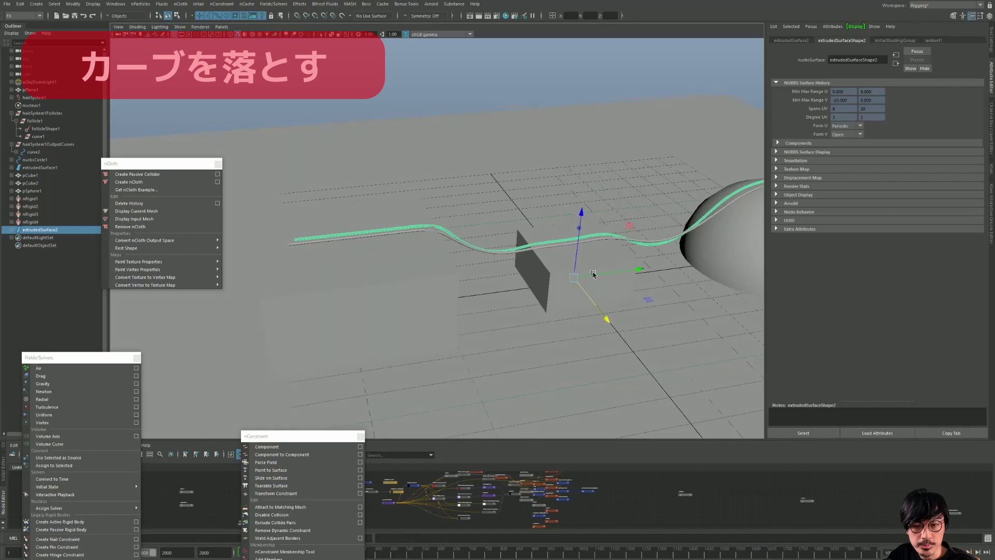
{"action": "key", "text": "f"}
{"action": "mouse_move", "coordinate": [609, 260]}
{"action": "left_mouse_down", "text": "alt"}
{"action": "mouse_move", "coordinate": [530, 231]}
{"action": "mouse_move", "coordinate": [609, 268]}
{"action": "left_mouse_up", "text": "alt"}
Duplicate the tube twice with Ctrl+D, shifting the first copy slightly sideways.
{"action": "left_click", "coordinate": [492, 214]}
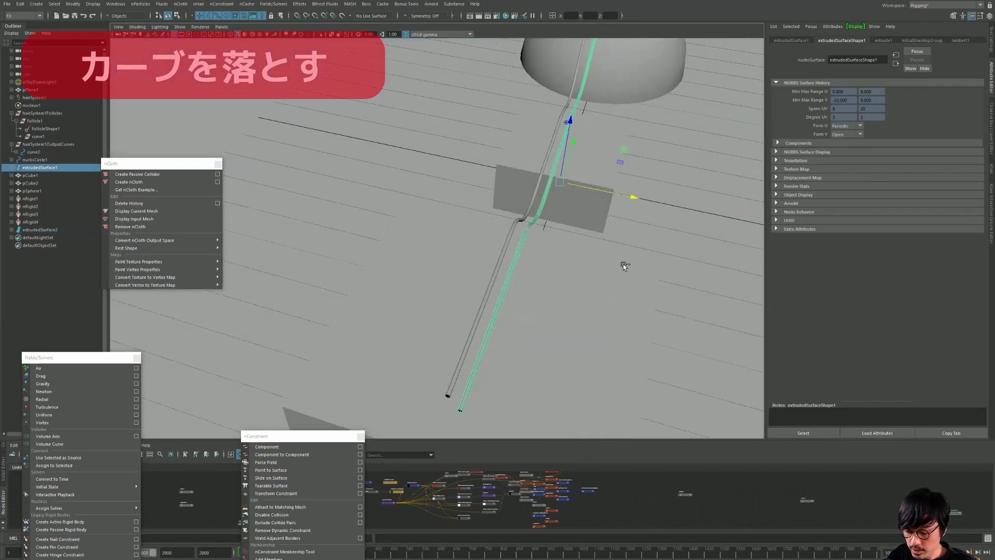
{"action": "key", "text": "ctrl+d"}
{"action": "left_click_drag", "start_coordinate": [599, 191], "coordinate": [540, 196]}
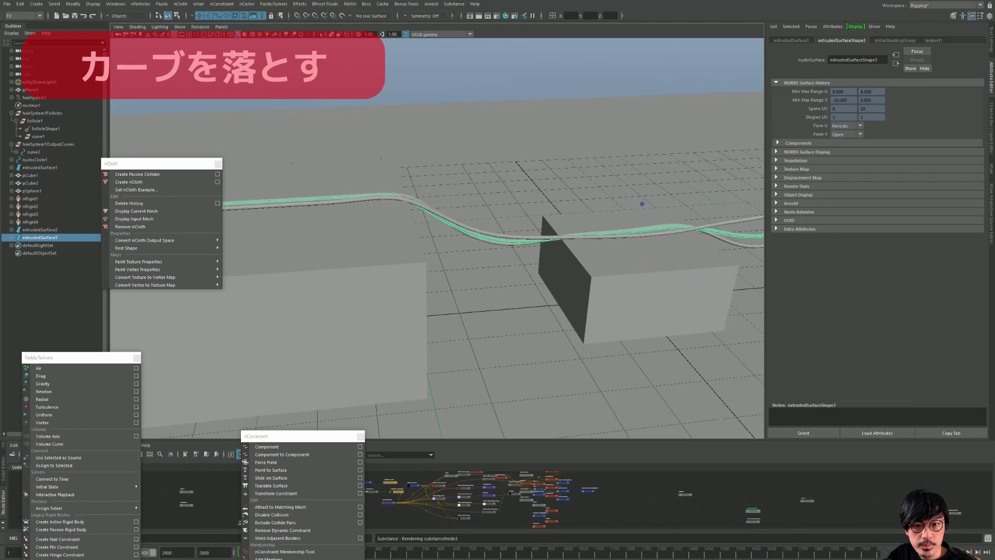
{"action": "left_click_drag", "start_coordinate": [648, 223], "coordinate": [606, 262], "text": "alt"}
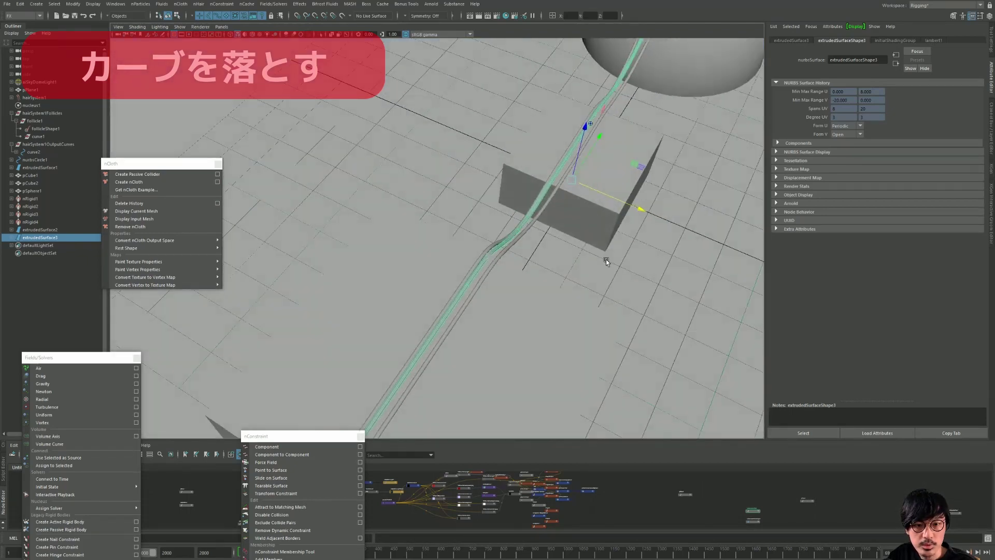
{"action": "left_click", "coordinate": [528, 231]}
{"action": "left_click_drag", "start_coordinate": [527, 232], "coordinate": [556, 233], "text": "alt"}
{"action": "key", "text": "ctrl+d"}
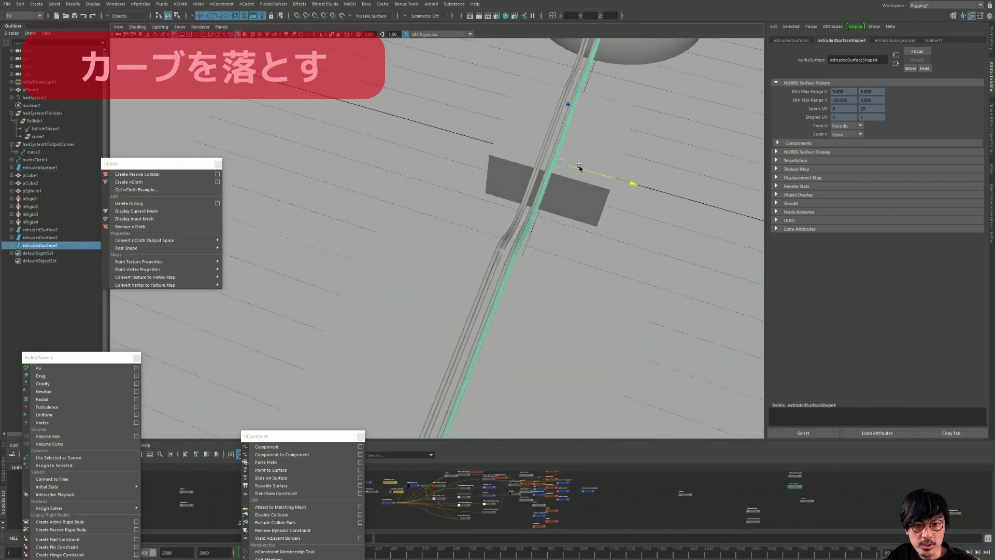
{"action": "left_click_drag", "start_coordinate": [582, 167], "coordinate": [532, 155], "text": "alt"}
{"action": "left_click_drag", "start_coordinate": [507, 170], "coordinate": [581, 209], "text": "alt"}
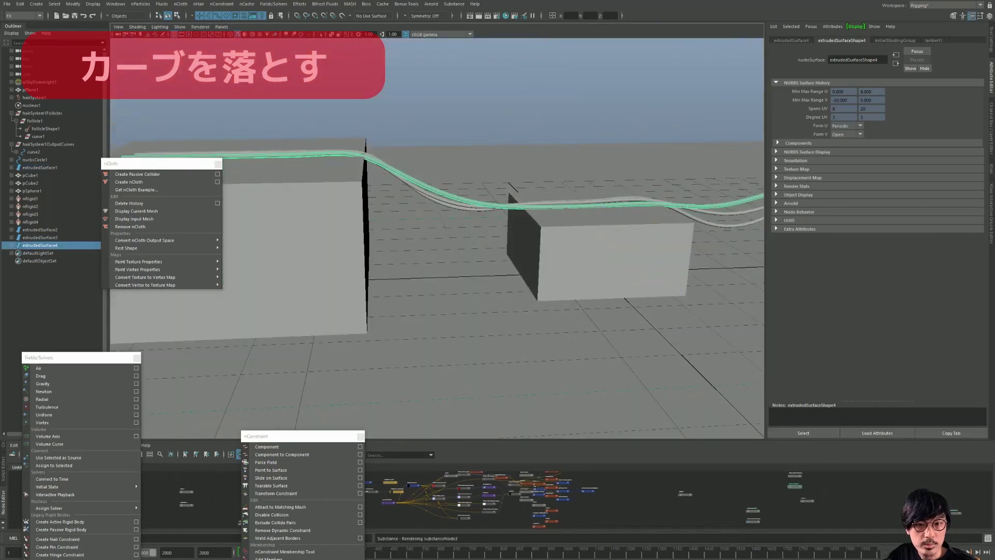
Offset the new tube beside the others so the tubes bundle over the box and dome.
{"action": "key", "text": "w"}
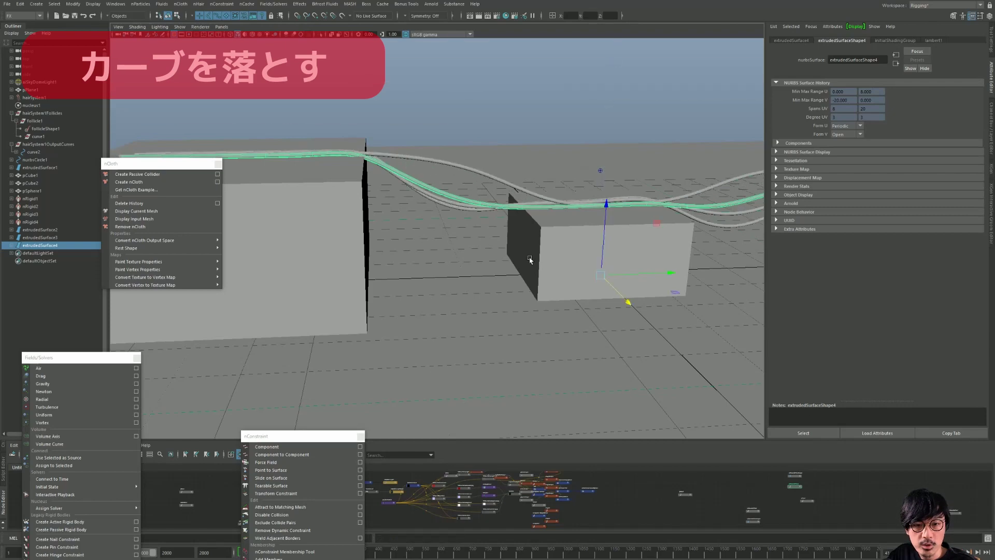
{"action": "left_click_drag", "start_coordinate": [537, 264], "coordinate": [521, 254], "text": "alt"}
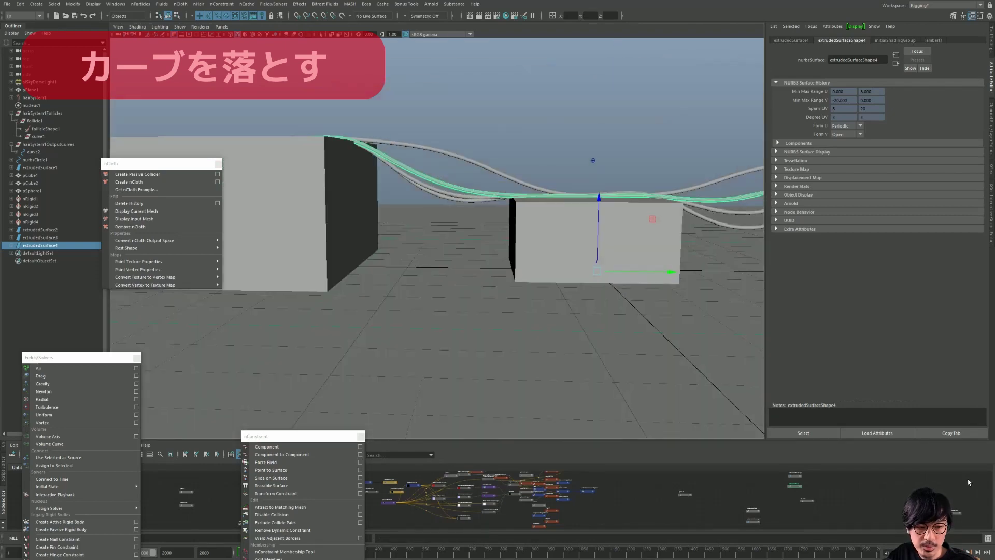
{"action": "key", "text": "q"}
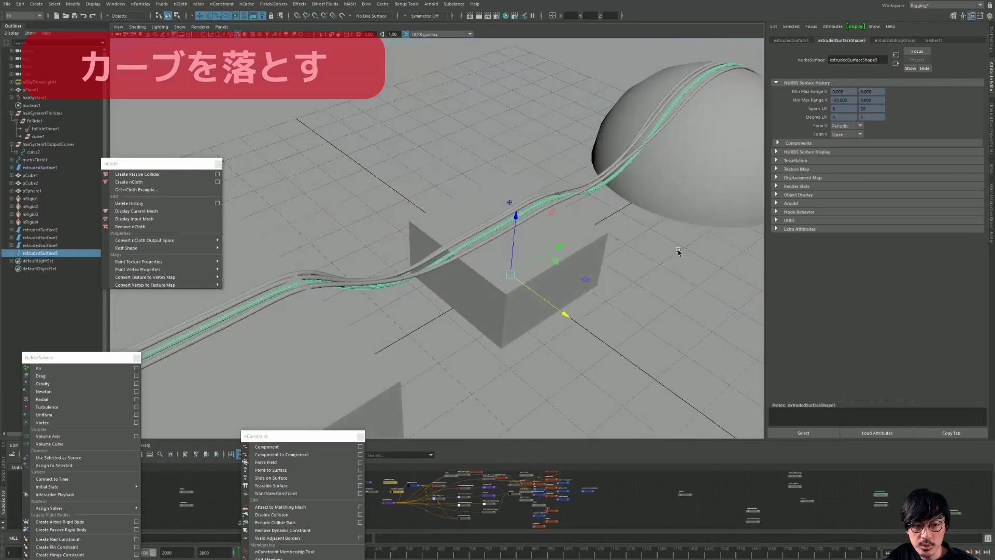
{"action": "left_click_drag", "start_coordinate": [679, 253], "coordinate": [661, 253], "text": "alt"}
{"action": "left_click_drag", "start_coordinate": [585, 251], "coordinate": [657, 319]}
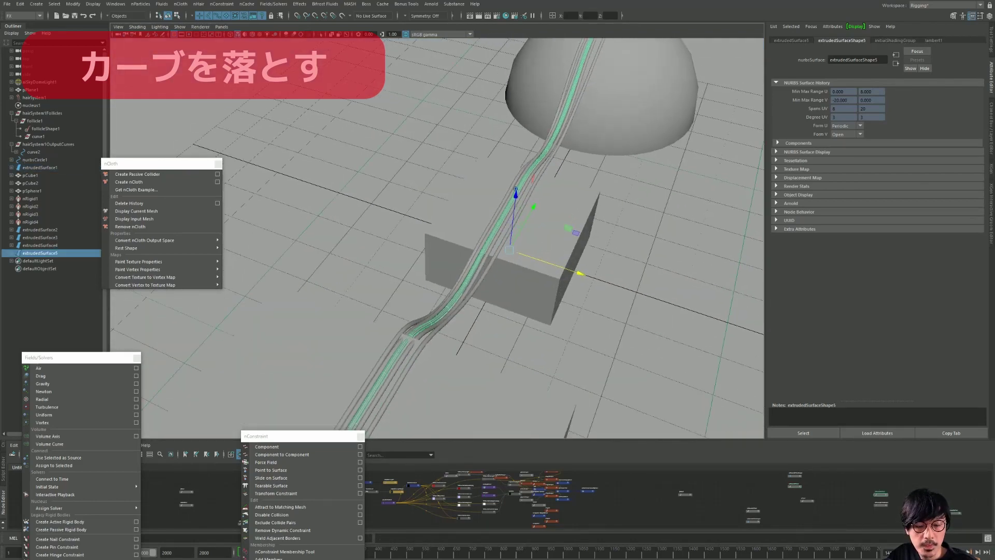
{"action": "mouse_move", "coordinate": [580, 273]}
{"action": "left_mouse_down", "text": "alt"}
{"action": "mouse_move", "coordinate": [379, 274]}
{"action": "mouse_move", "coordinate": [342, 259]}
{"action": "left_mouse_up", "text": "alt"}
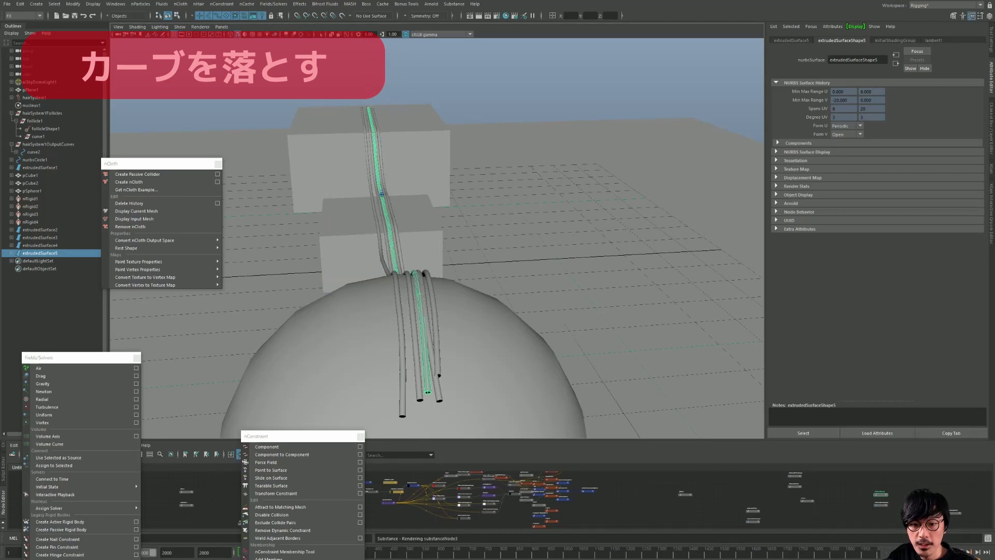
{"action": "mouse_move", "coordinate": [466, 259]}
{"action": "left_mouse_down", "text": "alt"}
{"action": "mouse_move", "coordinate": [546, 169]}
{"action": "mouse_move", "coordinate": [601, 168]}
{"action": "mouse_move", "coordinate": [382, 274]}
{"action": "mouse_move", "coordinate": [633, 173]}
{"action": "mouse_move", "coordinate": [641, 200]}
{"action": "mouse_move", "coordinate": [706, 180]}
{"action": "mouse_move", "coordinate": [707, 194]}
{"action": "mouse_move", "coordinate": [564, 188]}
{"action": "mouse_move", "coordinate": [544, 177]}
{"action": "mouse_move", "coordinate": [545, 157]}
{"action": "mouse_move", "coordinate": [490, 225]}
{"action": "mouse_move", "coordinate": [562, 260]}
{"action": "mouse_move", "coordinate": [603, 258]}
{"action": "mouse_move", "coordinate": [587, 274]}
{"action": "mouse_move", "coordinate": [534, 274]}
{"action": "mouse_move", "coordinate": [473, 251]}
{"action": "mouse_move", "coordinate": [487, 269]}
{"action": "mouse_move", "coordinate": [509, 211]}
{"action": "mouse_move", "coordinate": [481, 240]}
{"action": "mouse_move", "coordinate": [411, 231]}
{"action": "mouse_move", "coordinate": [520, 234]}
{"action": "mouse_move", "coordinate": [520, 219]}
{"action": "mouse_move", "coordinate": [482, 252]}
{"action": "mouse_move", "coordinate": [480, 236]}
{"action": "mouse_move", "coordinate": [564, 251]}
{"action": "mouse_move", "coordinate": [583, 278]}
{"action": "mouse_move", "coordinate": [511, 287]}
{"action": "mouse_move", "coordinate": [542, 292]}
{"action": "left_mouse_up", "text": "alt"}
{"action": "left_click", "coordinate": [547, 169]}
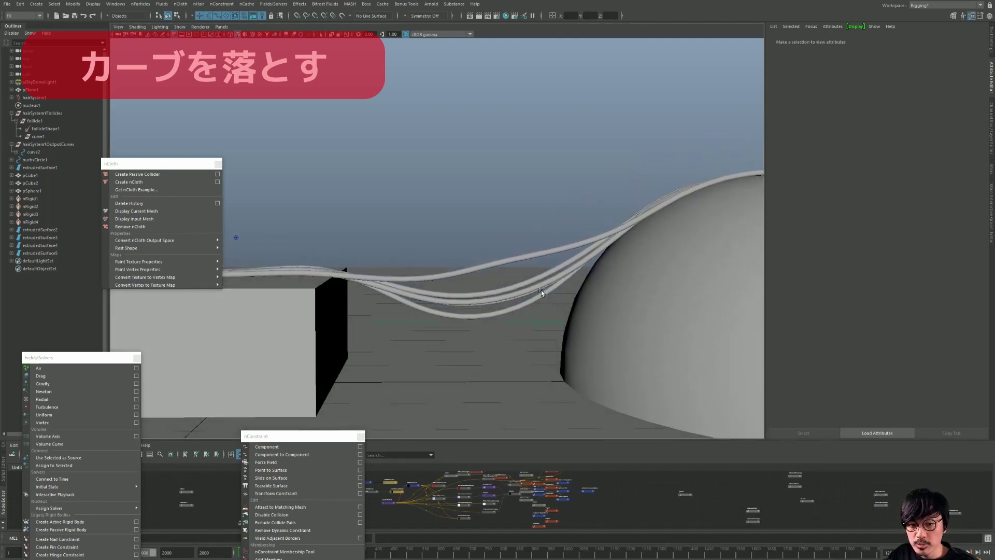
{"action": "left_click_drag", "start_coordinate": [139, 160], "coordinate": [77, 217]}
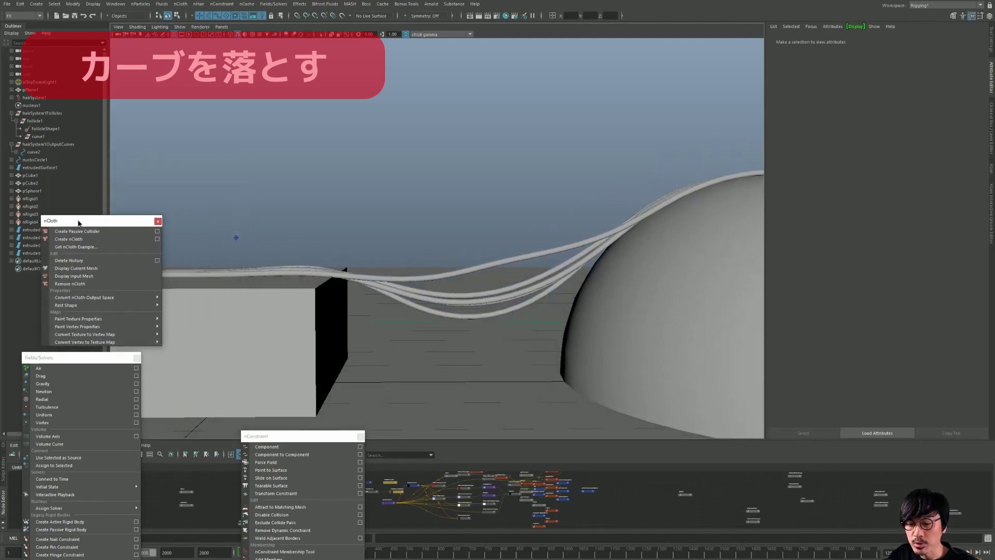
{"action": "mouse_move", "coordinate": [319, 195]}
{"action": "left_mouse_down", "text": "alt"}
{"action": "mouse_move", "coordinate": [405, 202]}
{"action": "mouse_move", "coordinate": [512, 261]}
{"action": "left_mouse_up", "text": "alt"}
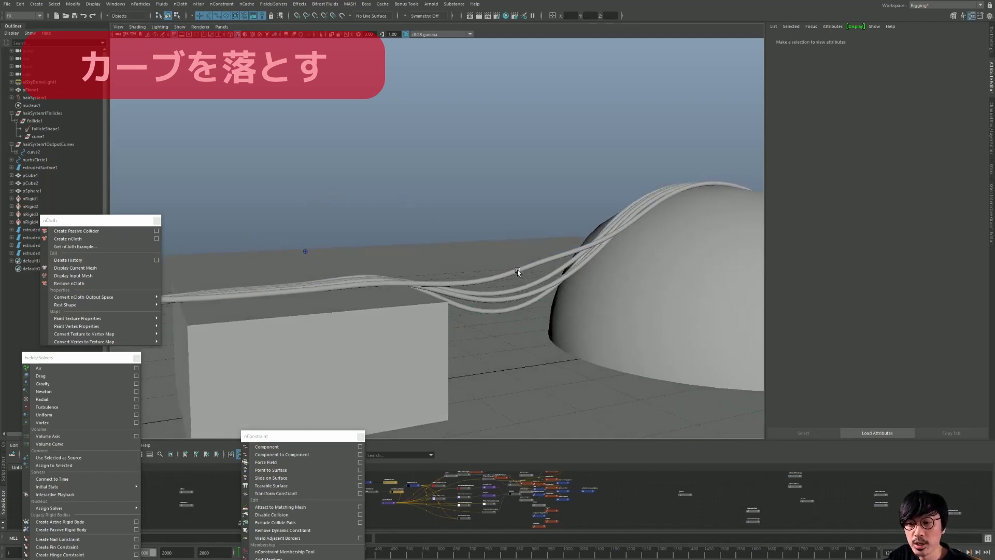
{"action": "mouse_move", "coordinate": [455, 244]}
{"action": "left_mouse_down", "text": "alt"}
{"action": "mouse_move", "coordinate": [505, 245]}
{"action": "mouse_move", "coordinate": [386, 256]}
{"action": "mouse_move", "coordinate": [521, 254]}
{"action": "mouse_move", "coordinate": [495, 240]}
{"action": "mouse_move", "coordinate": [568, 242]}
{"action": "mouse_move", "coordinate": [492, 240]}
{"action": "mouse_move", "coordinate": [493, 253]}
{"action": "mouse_move", "coordinate": [453, 238]}
{"action": "mouse_move", "coordinate": [444, 247]}
{"action": "mouse_move", "coordinate": [511, 255]}
{"action": "left_mouse_up", "text": "alt"}
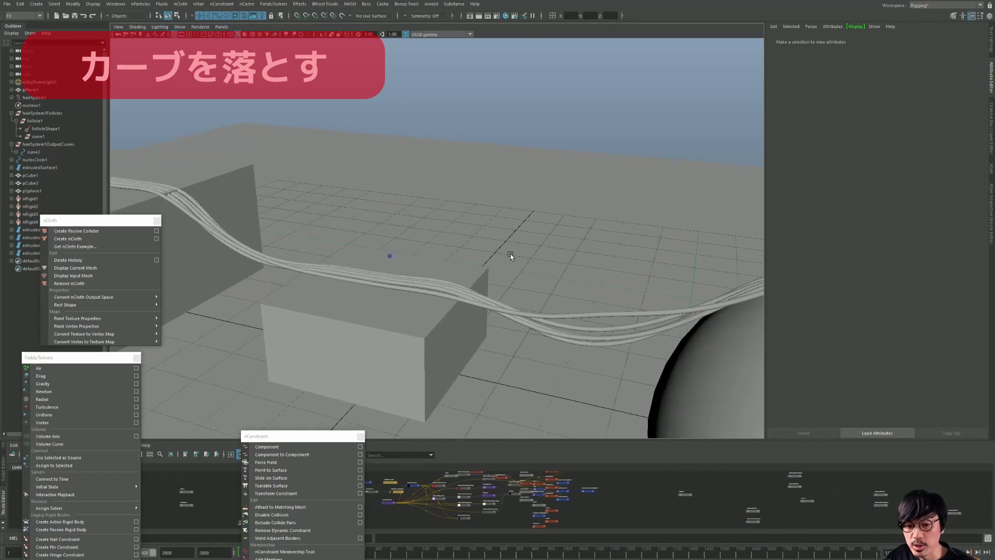